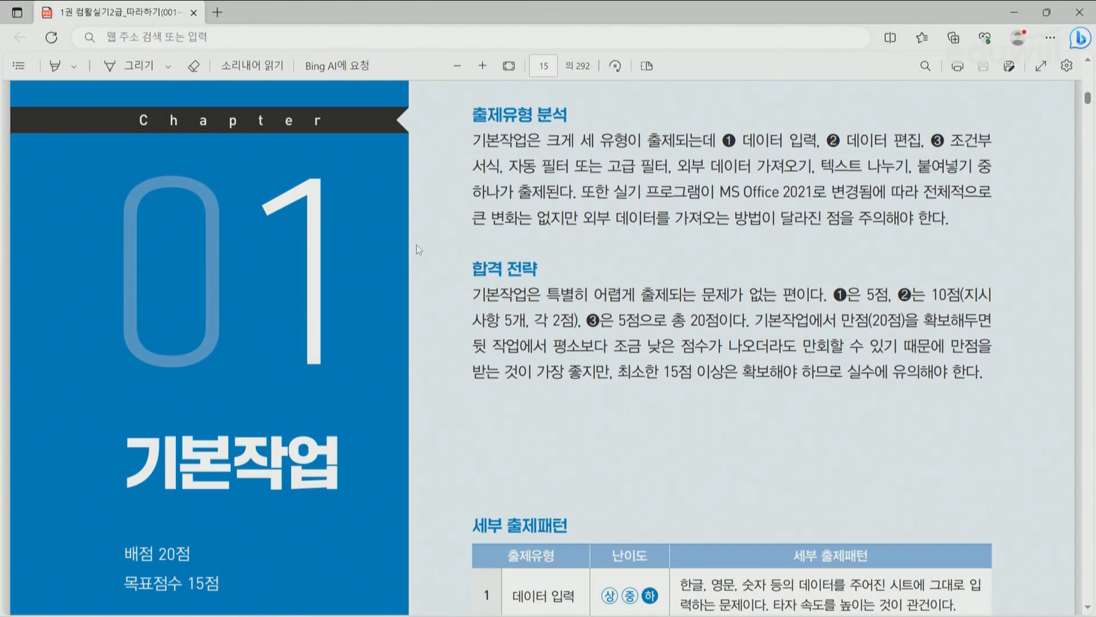
# Mark the three question types under 출제유형 분석 with red wavy underlines and circle 외부 데이터 가져오기
pyautogui.hotkey('ctrl', '2')
pyautogui.moveTo(578, 152); pyautogui.dragTo(815, 152)
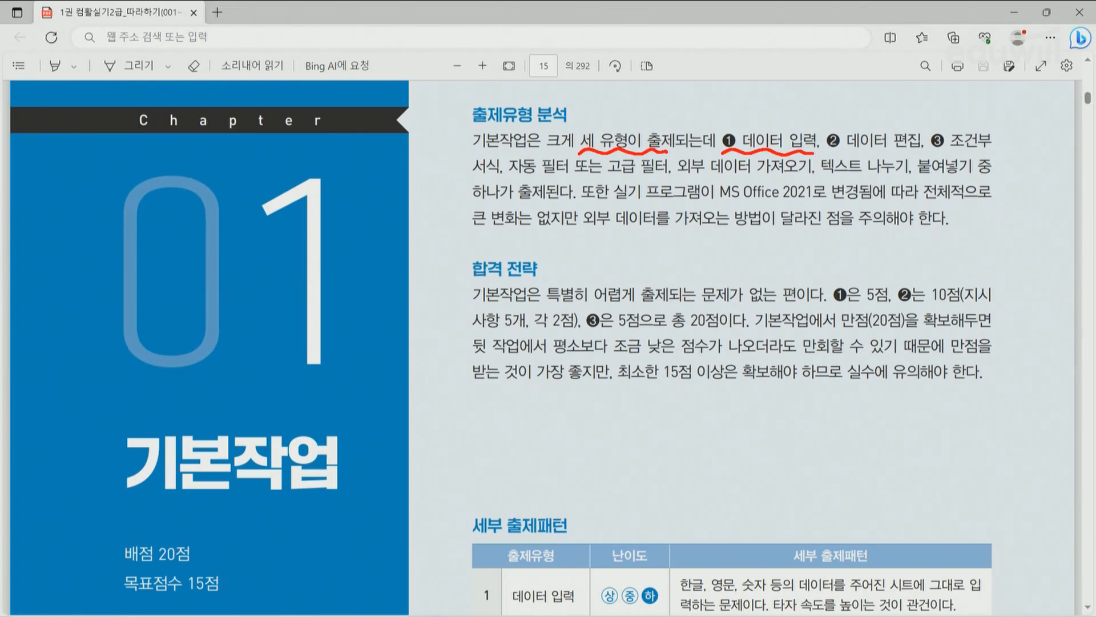
pyautogui.moveTo(829, 151); pyautogui.dragTo(920, 152)
pyautogui.moveTo(946, 148); pyautogui.dragTo(996, 151)
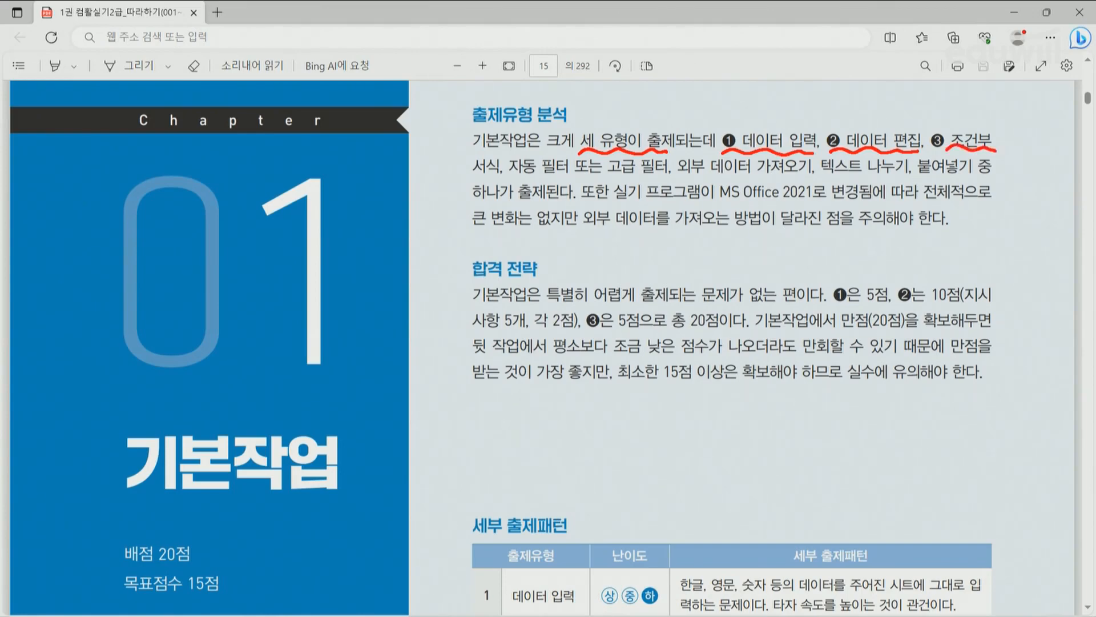
pyautogui.moveTo(478, 181); pyautogui.dragTo(964, 179)
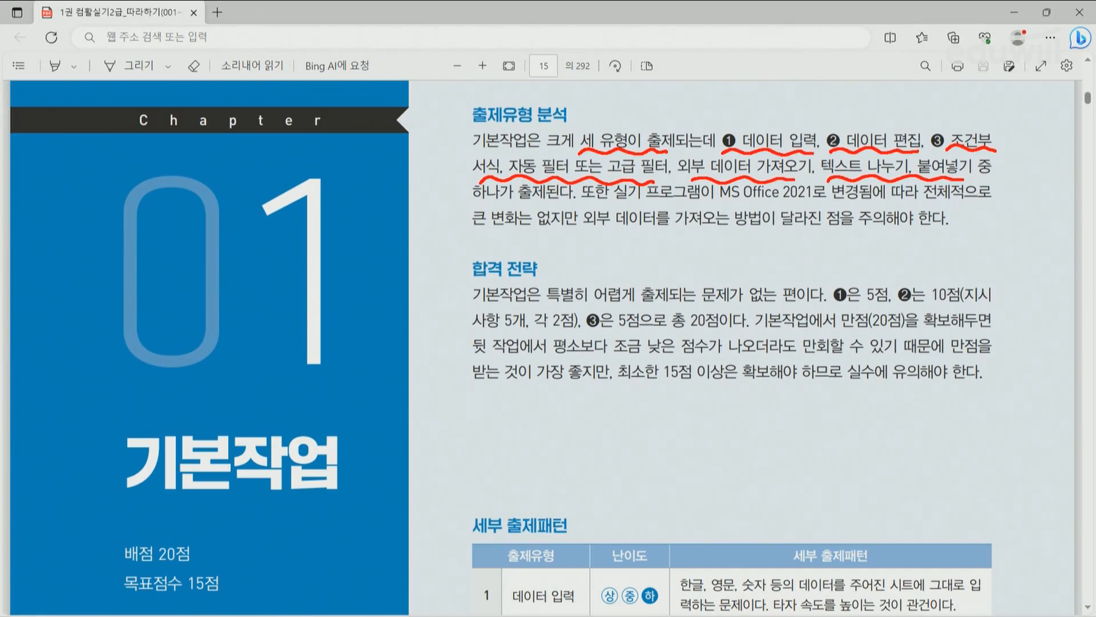
pyautogui.moveTo(716, 183)
pyautogui.mouseDown()
pyautogui.moveTo(685, 183)
pyautogui.moveTo(786, 143)
pyautogui.moveTo(782, 182)
pyautogui.mouseUp()
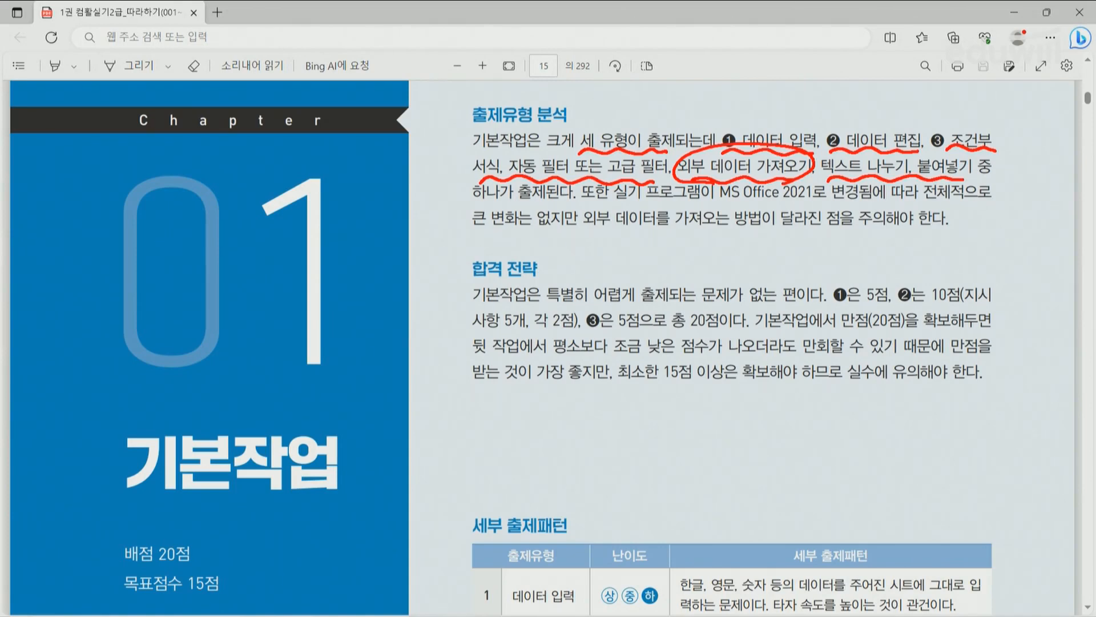
# Circle the points for items ①, ② and ③ under 합격 전략, underline 총 20점 and 최소한 15점 이상, and clear the marks
pyautogui.moveTo(874, 311)
pyautogui.mouseDown()
pyautogui.moveTo(851, 268)
pyautogui.moveTo(880, 314)
pyautogui.moveTo(953, 302)
pyautogui.moveTo(932, 315)
pyautogui.mouseUp()
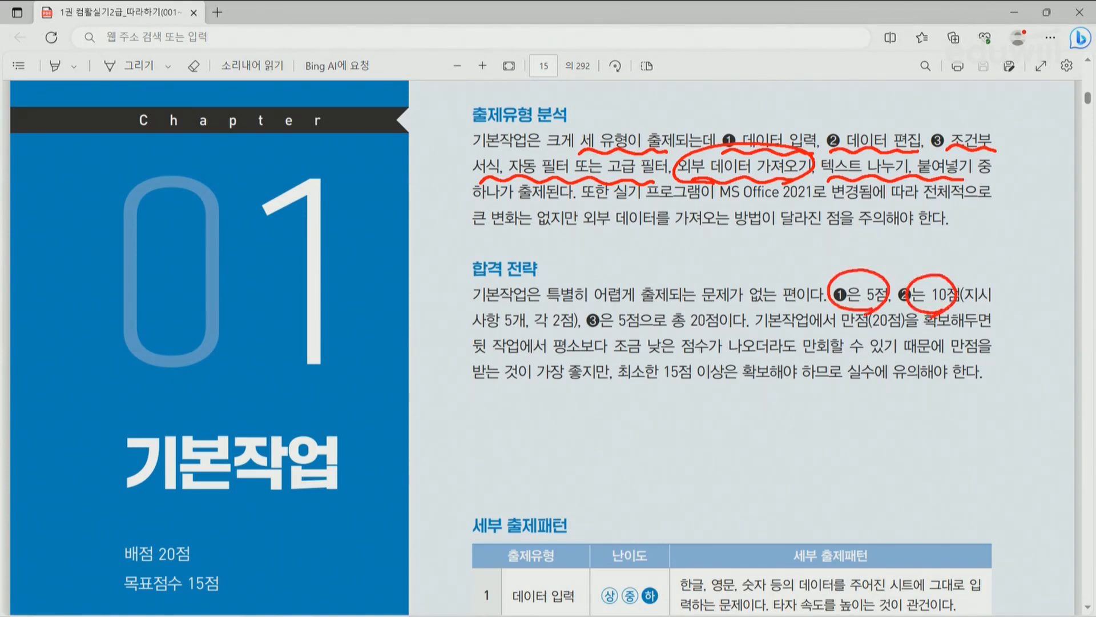
pyautogui.moveTo(628, 335)
pyautogui.mouseDown()
pyautogui.moveTo(639, 312)
pyautogui.moveTo(633, 338)
pyautogui.moveTo(726, 336)
pyautogui.mouseUp()
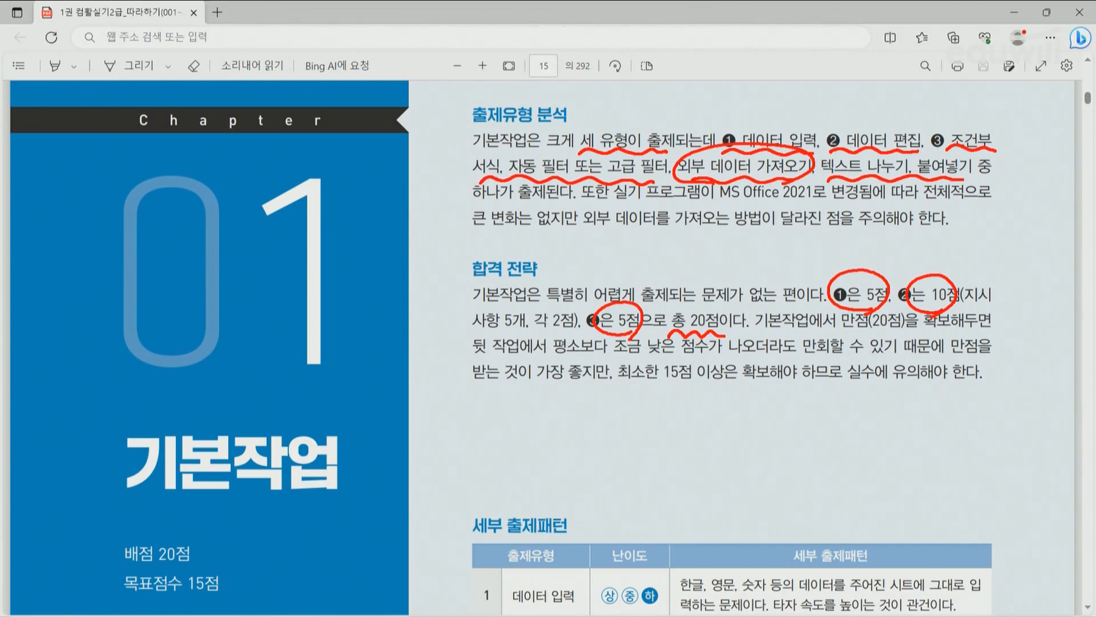
pyautogui.moveTo(620, 382); pyautogui.dragTo(725, 383)
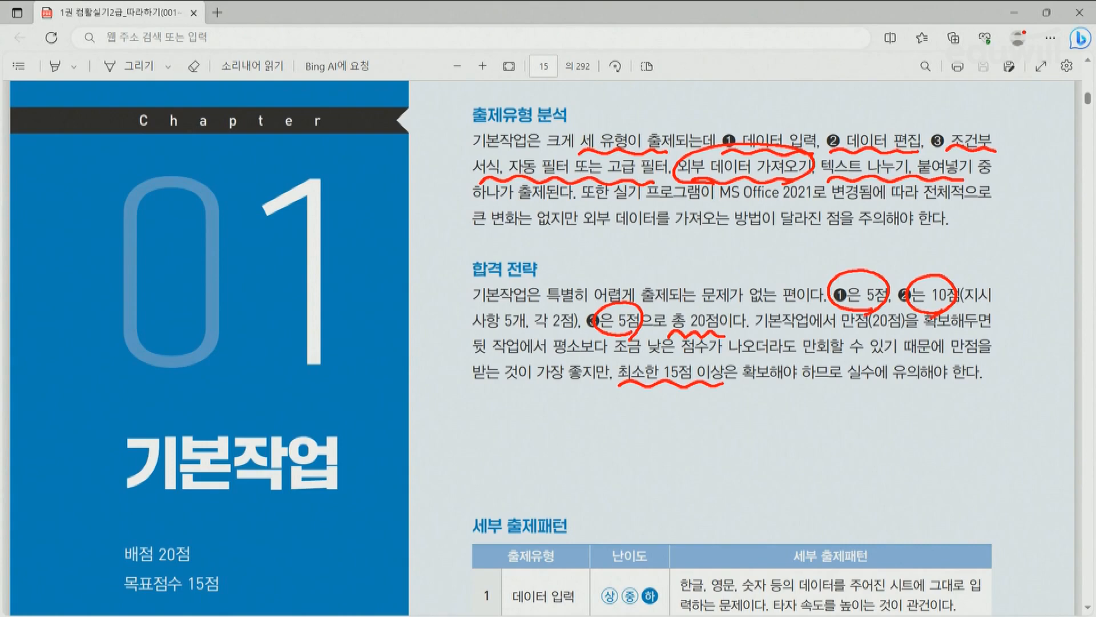
pyautogui.press('Escape')
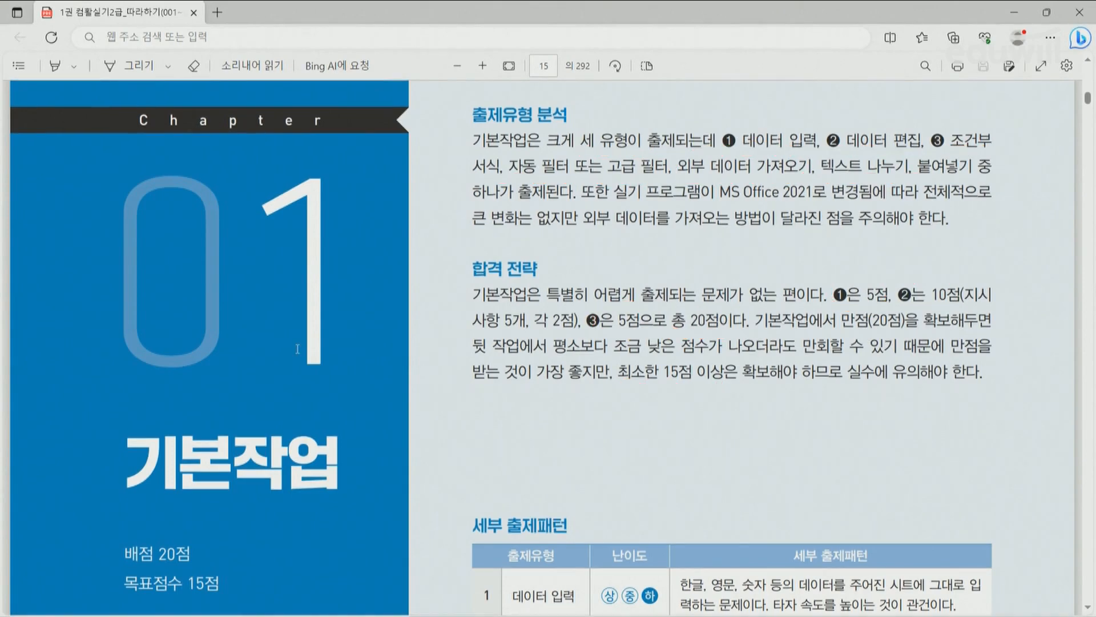
# In the 데이터 편집 row of the 세부 출제패턴 table, underline 한자 변환 through 셀 서식 and underline and star 사용자 지정 표시 형식
pyautogui.scroll(-6, 296, 348)
pyautogui.scroll(-2, 296, 348)
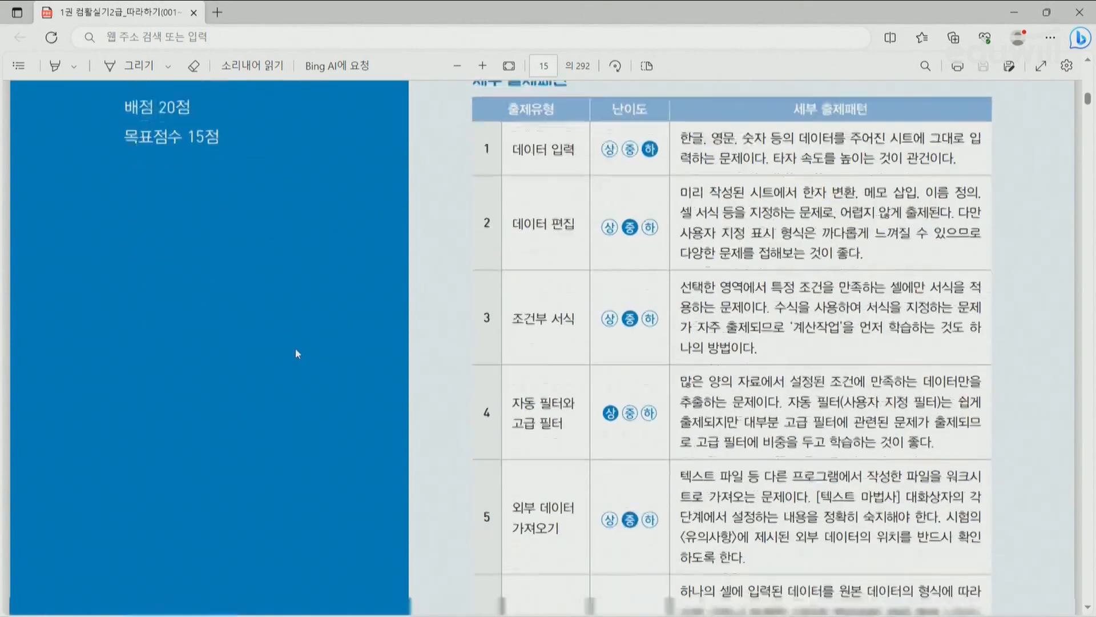
pyautogui.scroll(2, 296, 348)
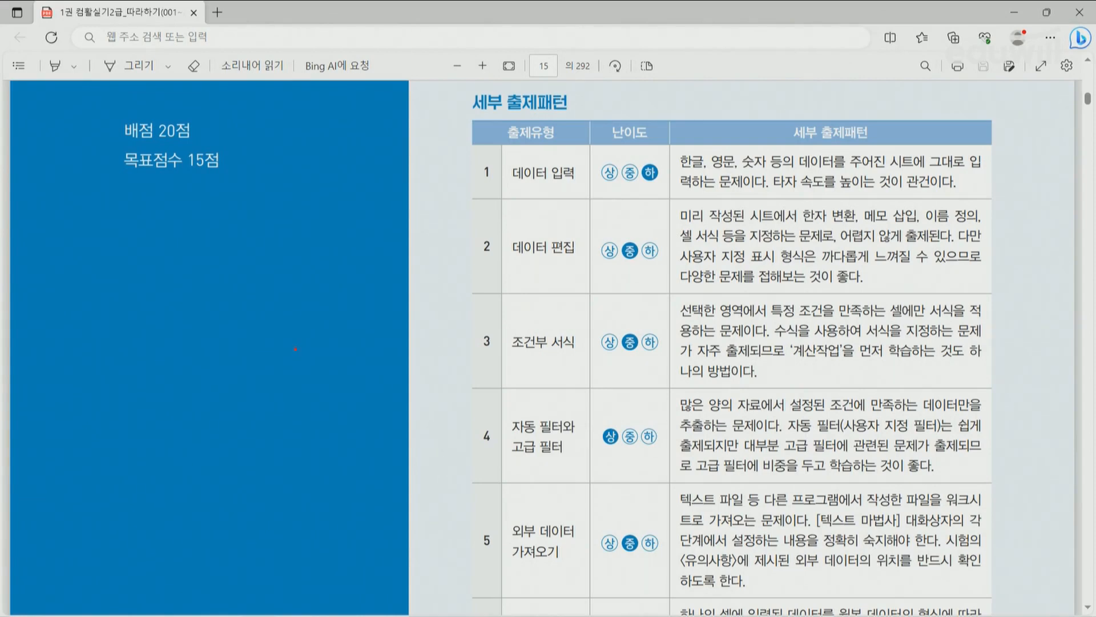
pyautogui.moveTo(803, 220); pyautogui.dragTo(969, 225)
pyautogui.moveTo(676, 248); pyautogui.dragTo(715, 244)
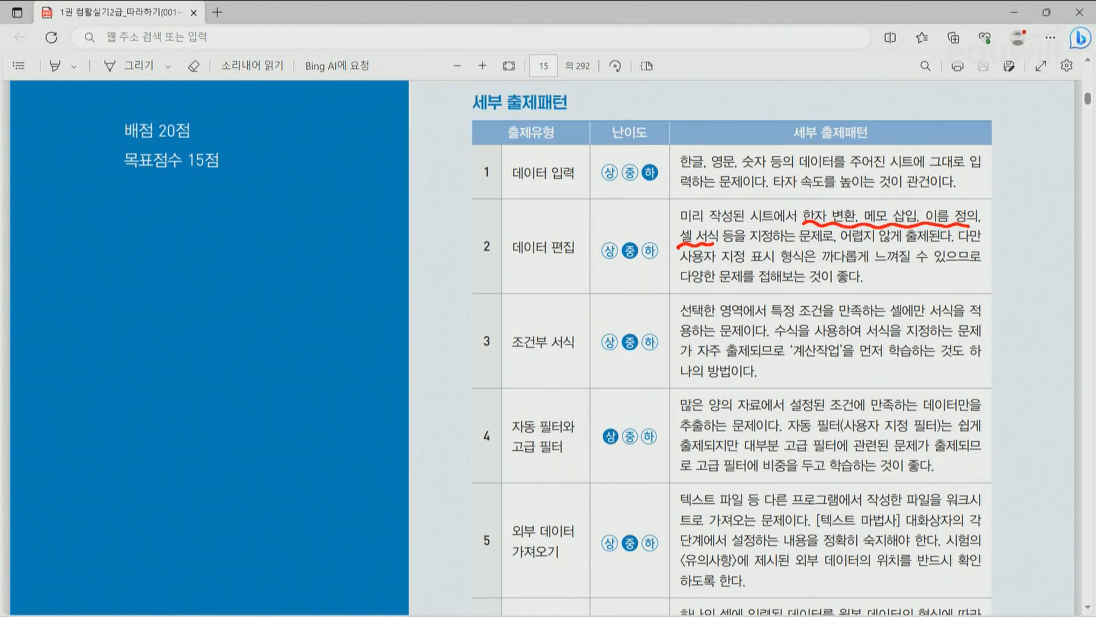
pyautogui.moveTo(672, 268); pyautogui.dragTo(811, 265)
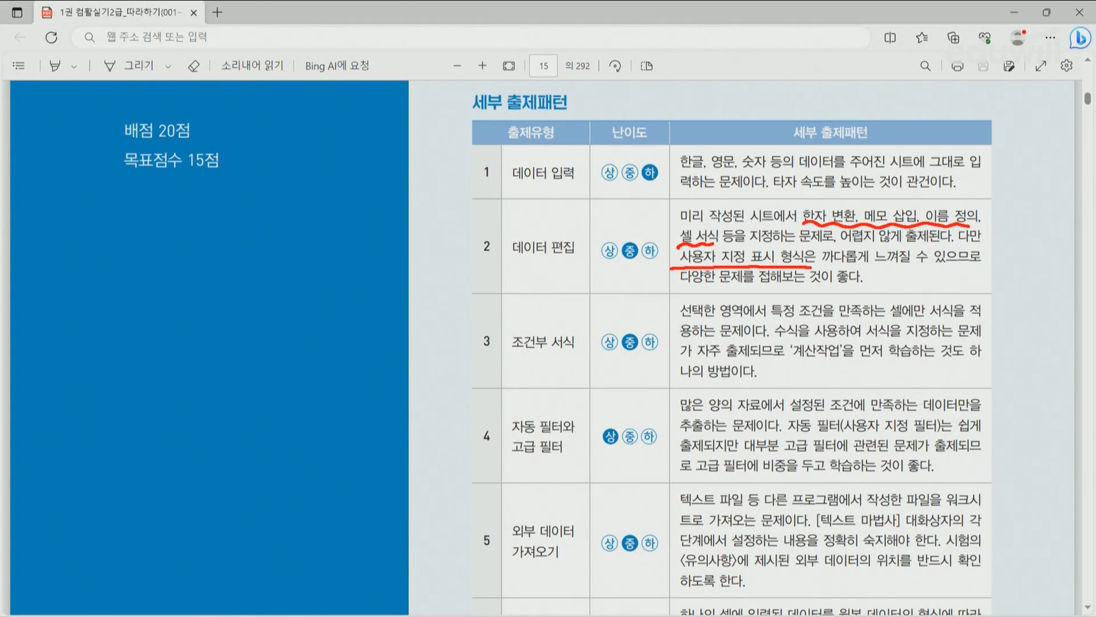
pyautogui.moveTo(670, 255)
pyautogui.mouseDown()
pyautogui.moveTo(652, 269)
pyautogui.moveTo(671, 255)
pyautogui.mouseUp()
# In the 조건부 서식 row, underline 특정 조건을 만족하는 셀에만 서식 and 수식을 사용, and circle 계산작업
pyautogui.moveTo(765, 319); pyautogui.dragTo(958, 322)
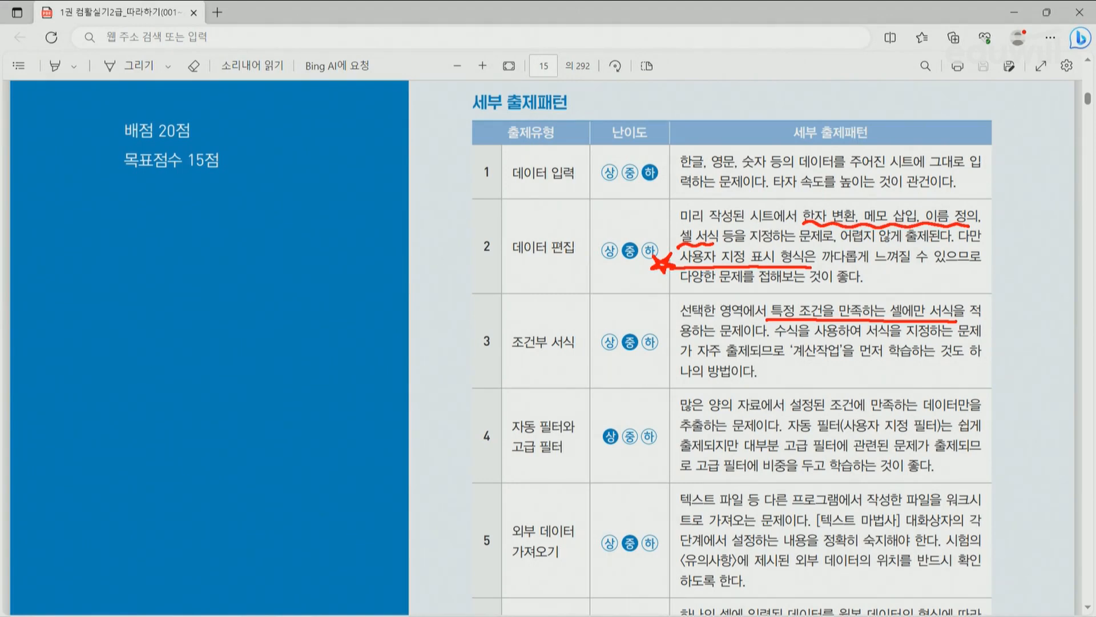
pyautogui.moveTo(778, 340); pyautogui.dragTo(849, 342)
pyautogui.moveTo(828, 369)
pyautogui.mouseDown()
pyautogui.moveTo(799, 366)
pyautogui.moveTo(825, 330)
pyautogui.moveTo(823, 366)
pyautogui.mouseUp()
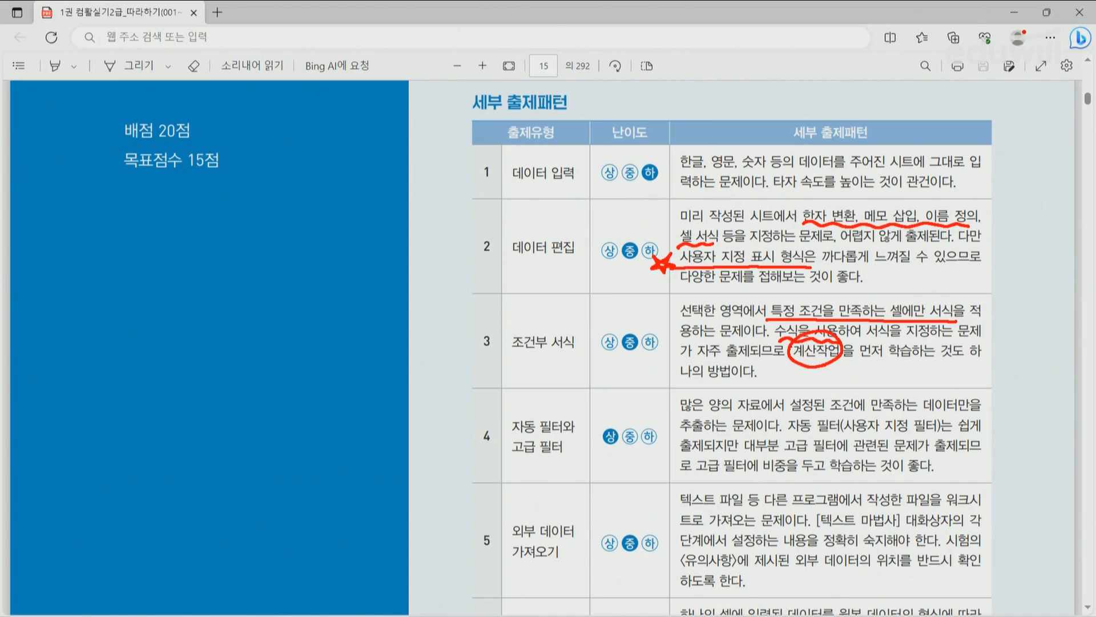
# Circle 필터, underline 자동 and 고급 필터 and star row 4 of the table, and clear all marks
pyautogui.moveTo(559, 436)
pyautogui.mouseDown()
pyautogui.moveTo(538, 414)
pyautogui.moveTo(562, 435)
pyautogui.mouseUp()
pyautogui.moveTo(508, 439); pyautogui.dragTo(543, 436)
pyautogui.moveTo(511, 461); pyautogui.dragTo(566, 458)
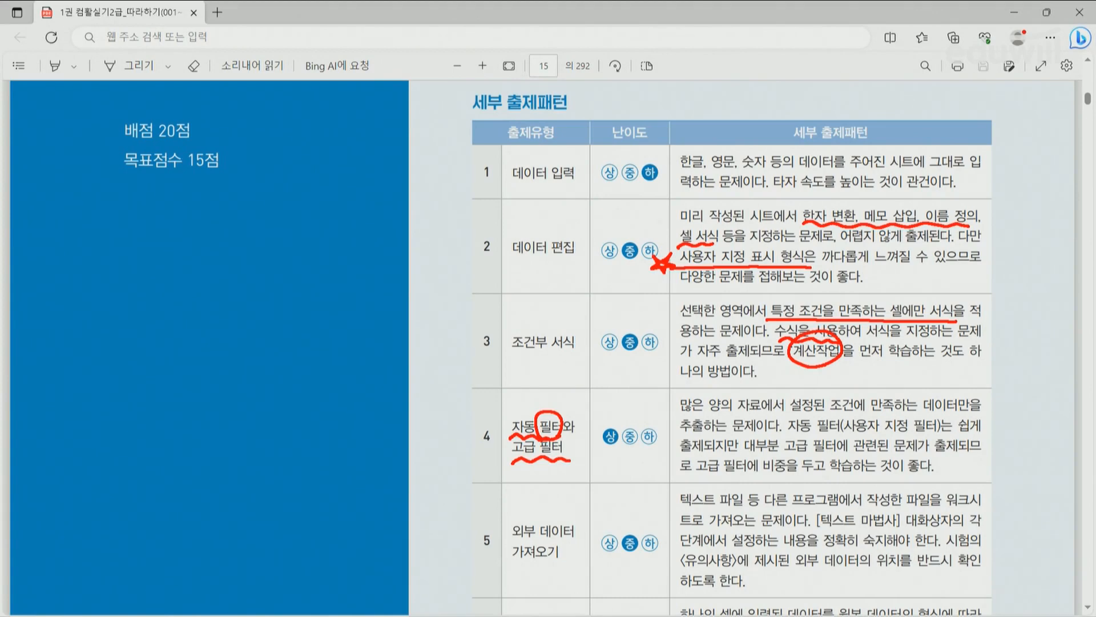
pyautogui.moveTo(499, 453)
pyautogui.mouseDown()
pyautogui.moveTo(510, 458)
pyautogui.moveTo(499, 468)
pyautogui.moveTo(504, 445)
pyautogui.mouseUp()
pyautogui.press('Escape')
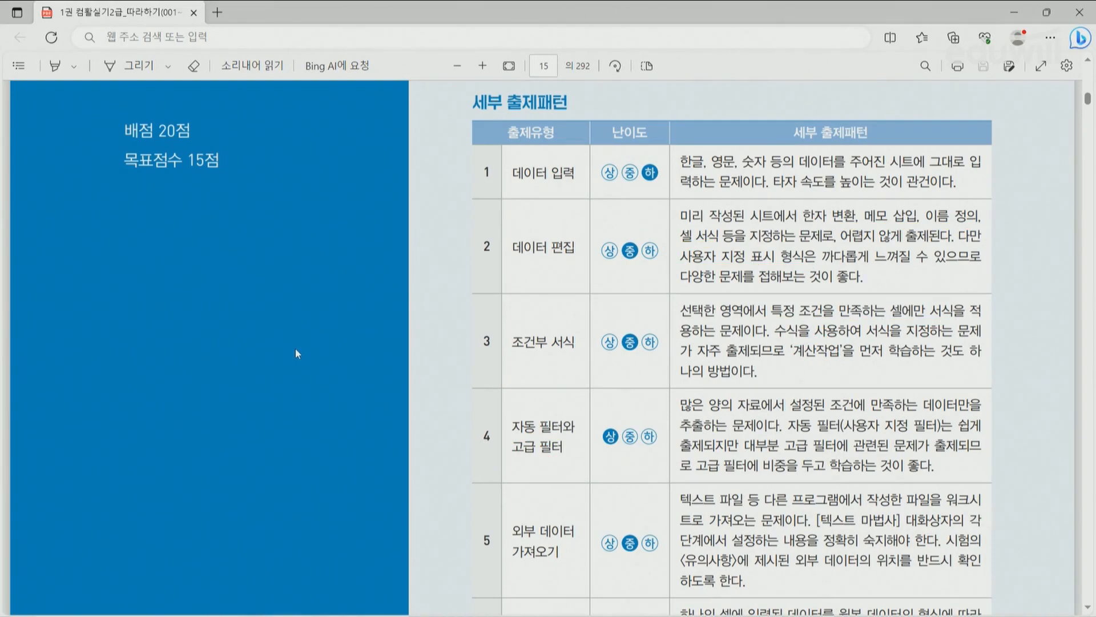
# Underline 연결하여 붙여넣기, 그림 붙여넣기 and 선택하여 붙여넣기 in the 붙여넣기 row, and clear the marks
pyautogui.scroll(-5, 295, 348)
pyautogui.scroll(1, 295, 350)
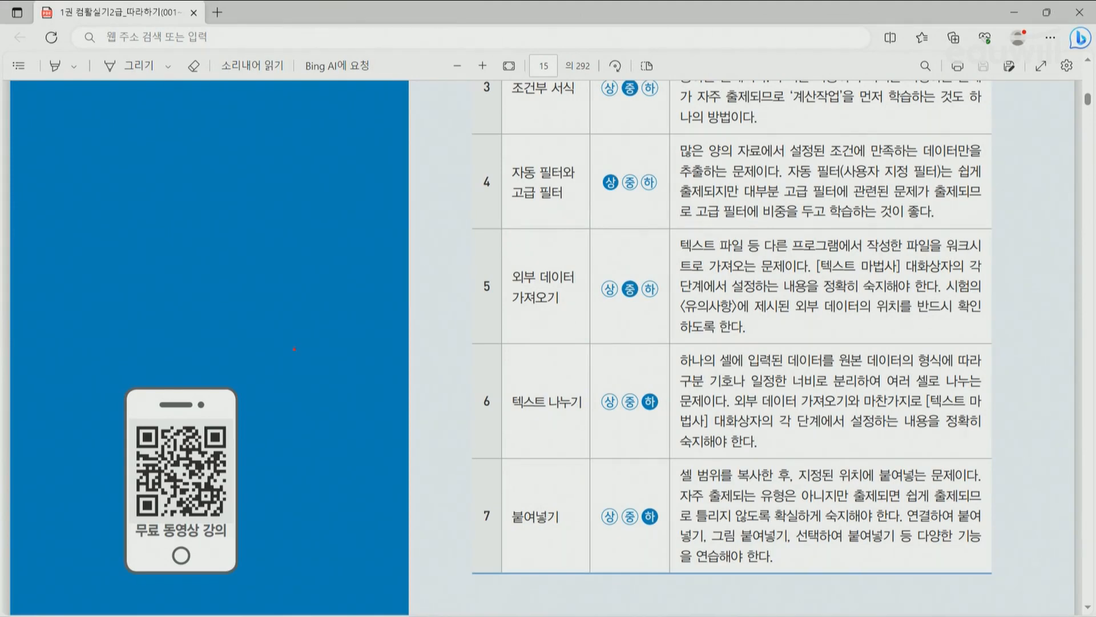
pyautogui.moveTo(907, 523); pyautogui.dragTo(981, 521)
pyautogui.moveTo(677, 544); pyautogui.dragTo(885, 545)
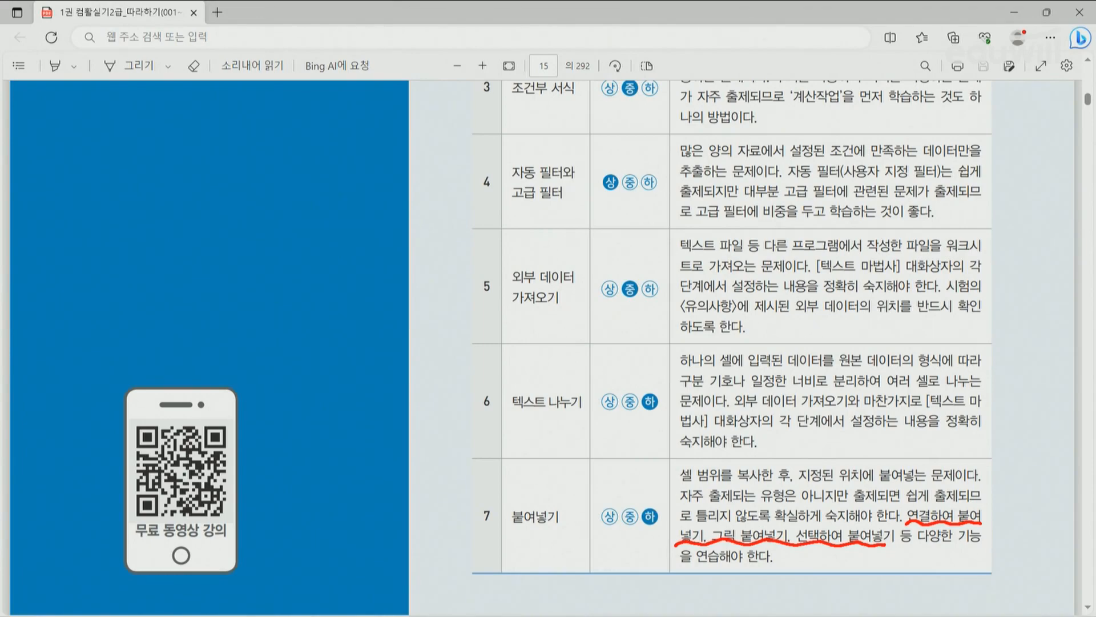
pyautogui.press('Escape')
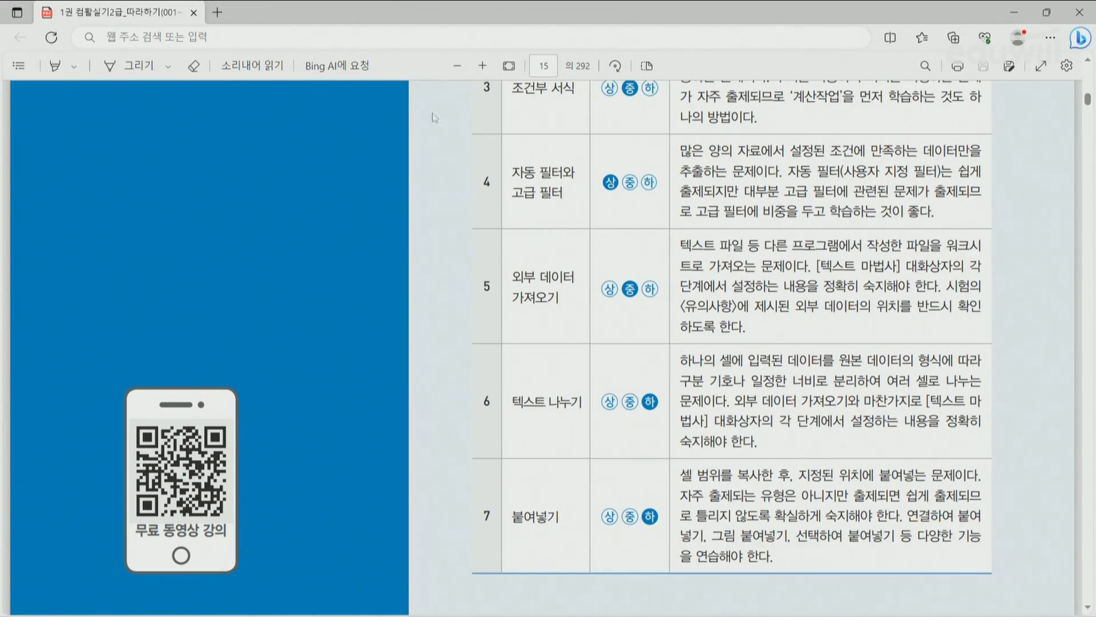
# Return to the start of the 세부 출제패턴 table and go to page 19 of the PDF
pyautogui.scroll(3, 457, 167)
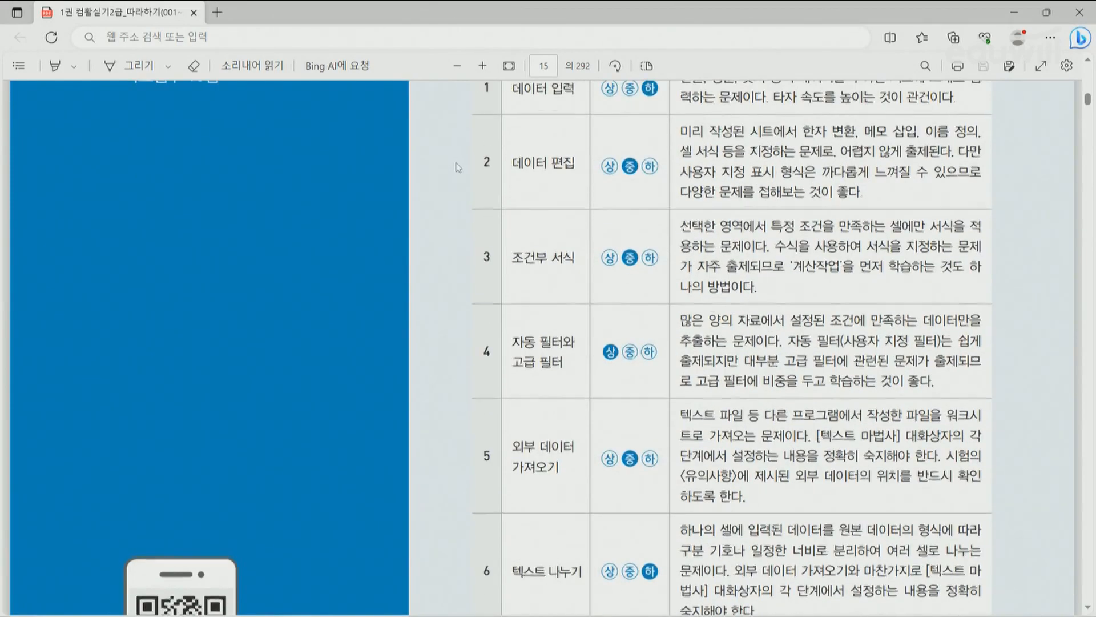
pyautogui.scroll(2, 457, 167)
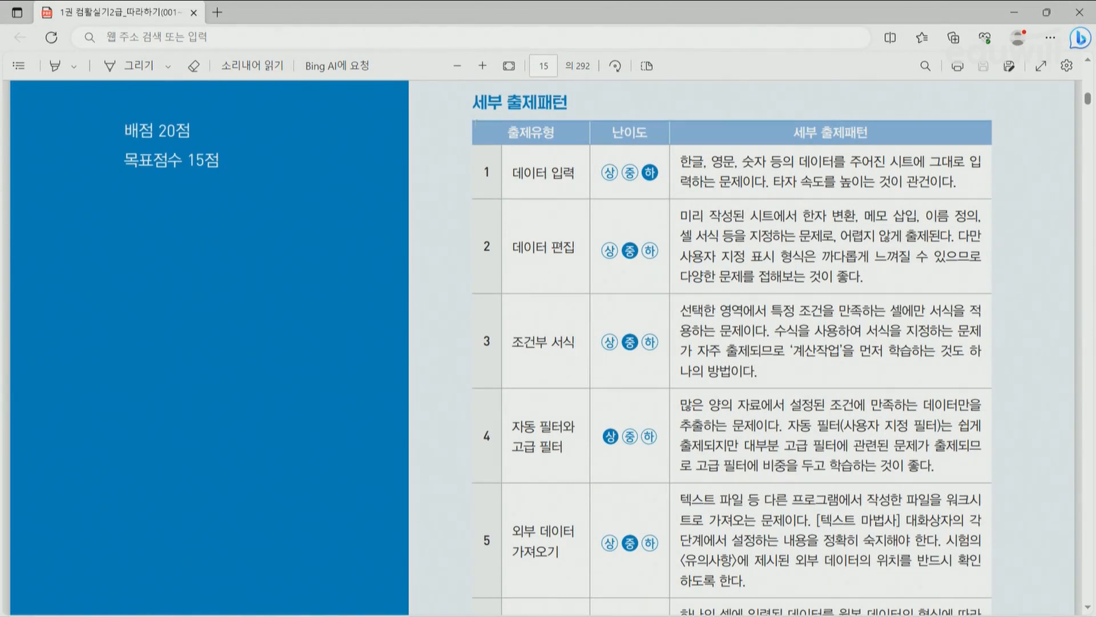
pyautogui.click(548, 66)
pyautogui.write('19')
pyautogui.press('Return')
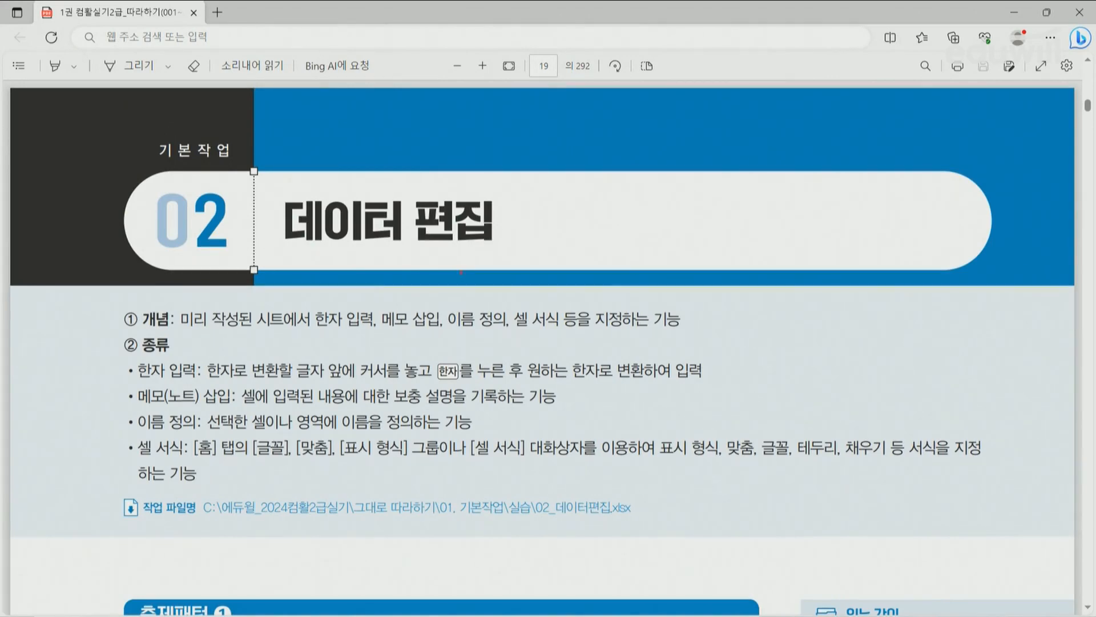
# Underline 한자 입력 through 셀 서식 in the 개념 line, circle and star 셀 서식, and clear the marks
pyautogui.moveTo(313, 331); pyautogui.dragTo(573, 331)
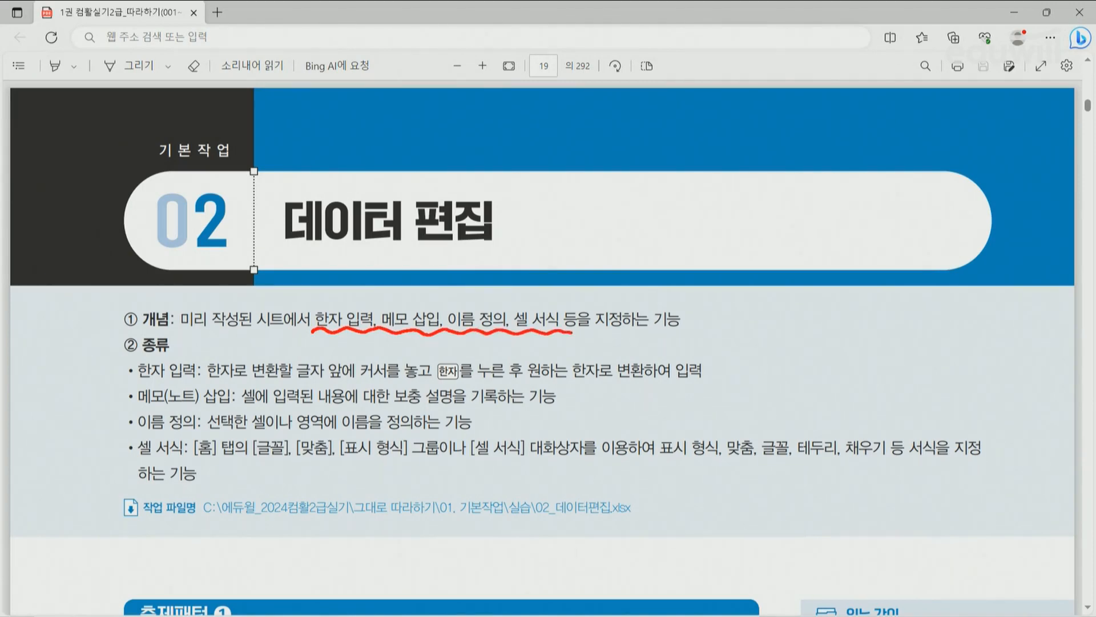
pyautogui.moveTo(558, 340)
pyautogui.mouseDown()
pyautogui.moveTo(539, 345)
pyautogui.moveTo(536, 299)
pyautogui.moveTo(563, 338)
pyautogui.moveTo(545, 341)
pyautogui.mouseUp()
pyautogui.moveTo(522, 291)
pyautogui.mouseDown()
pyautogui.moveTo(552, 288)
pyautogui.moveTo(534, 296)
pyautogui.mouseUp()
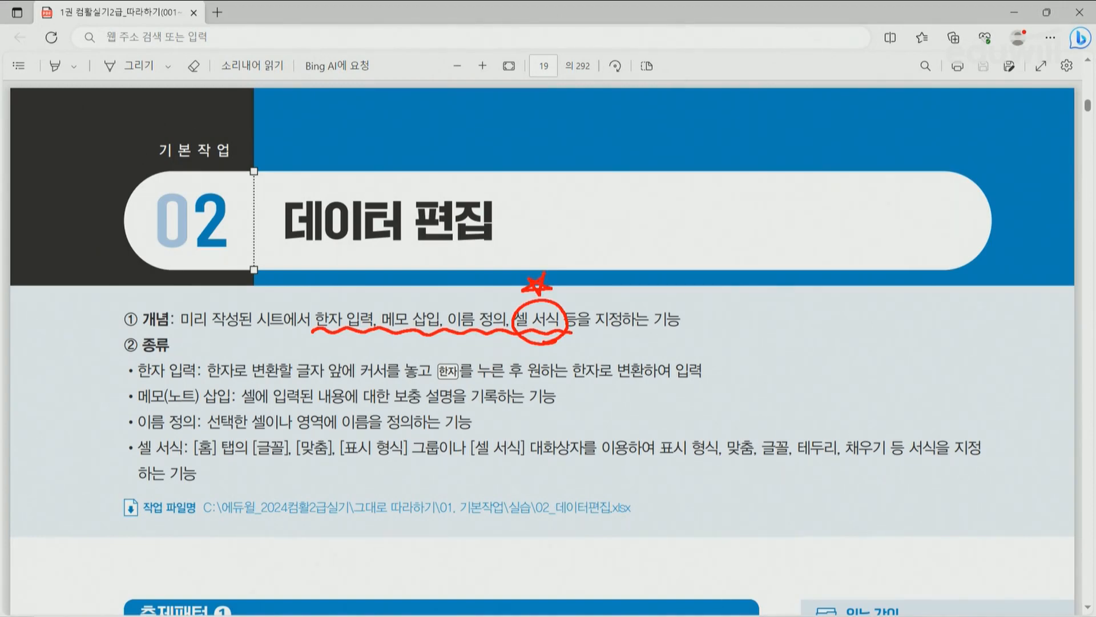
pyautogui.press('Escape')
# For instruction 1 of 출제패턴 1, underline the merge, font size, font style and font colour settings, and circle the sheet title 학교 폭력 피해 경험
pyautogui.scroll(-5, 451, 299)
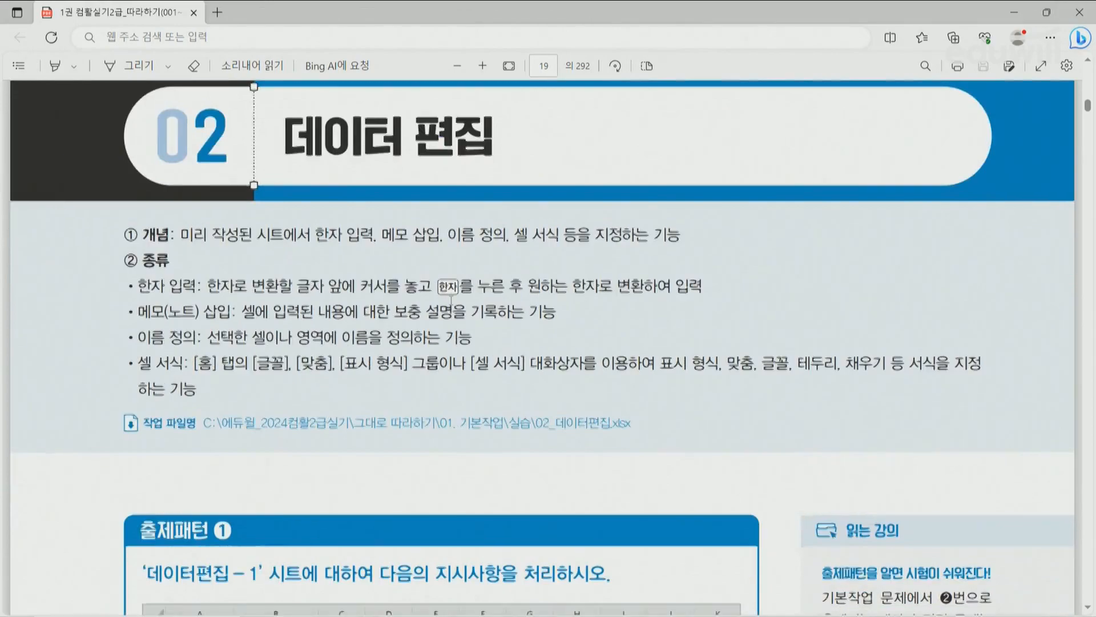
pyautogui.scroll(-4, 451, 300)
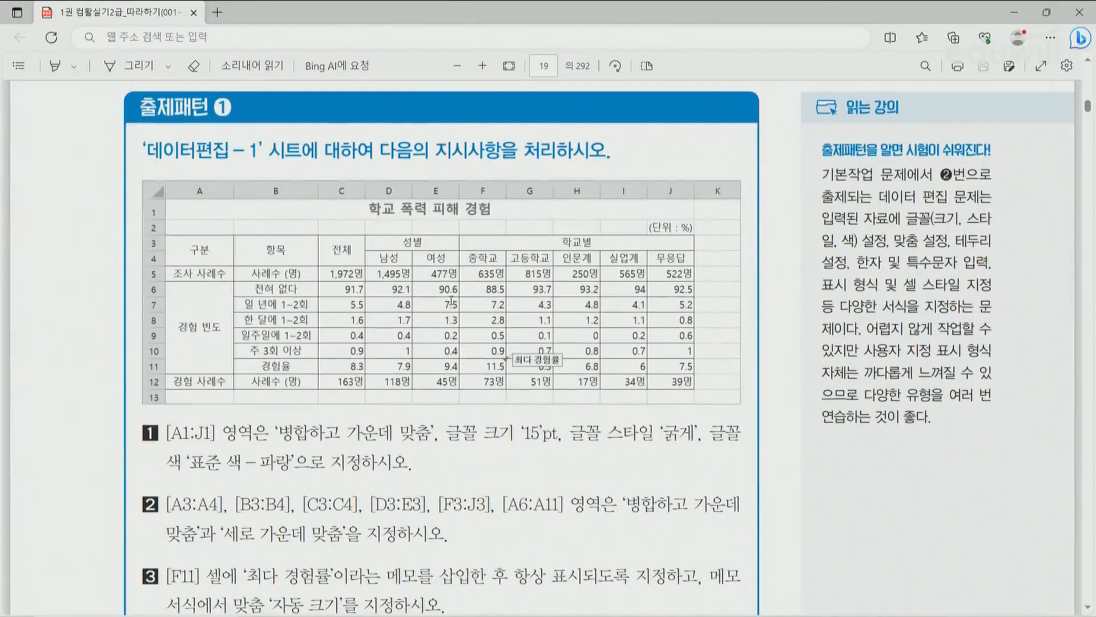
pyautogui.scroll(1, 451, 305)
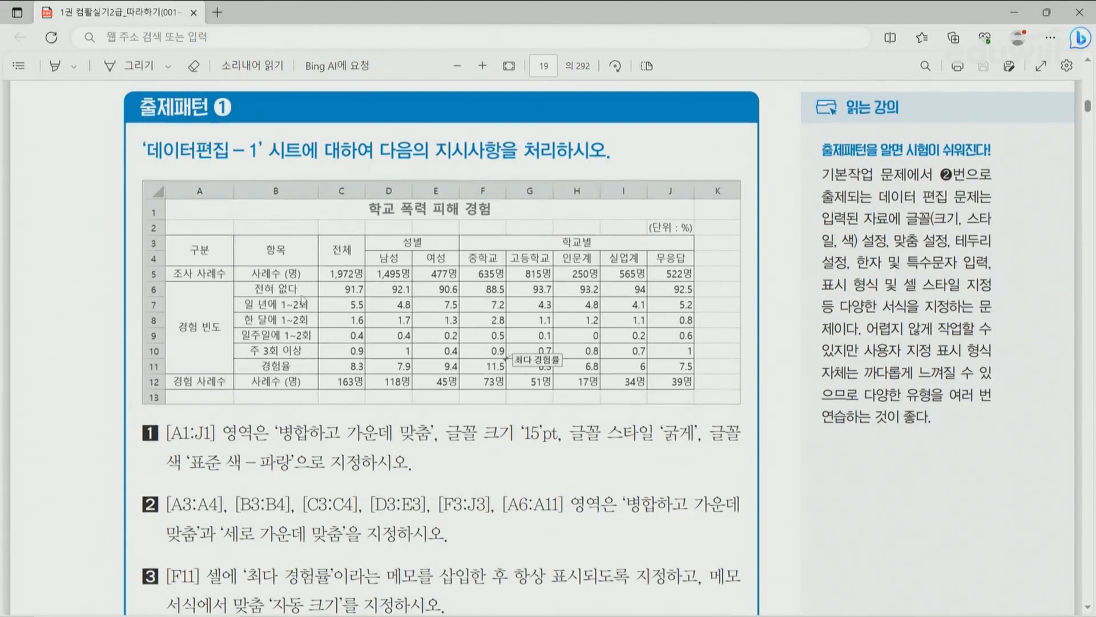
pyautogui.scroll(-1, 303, 301)
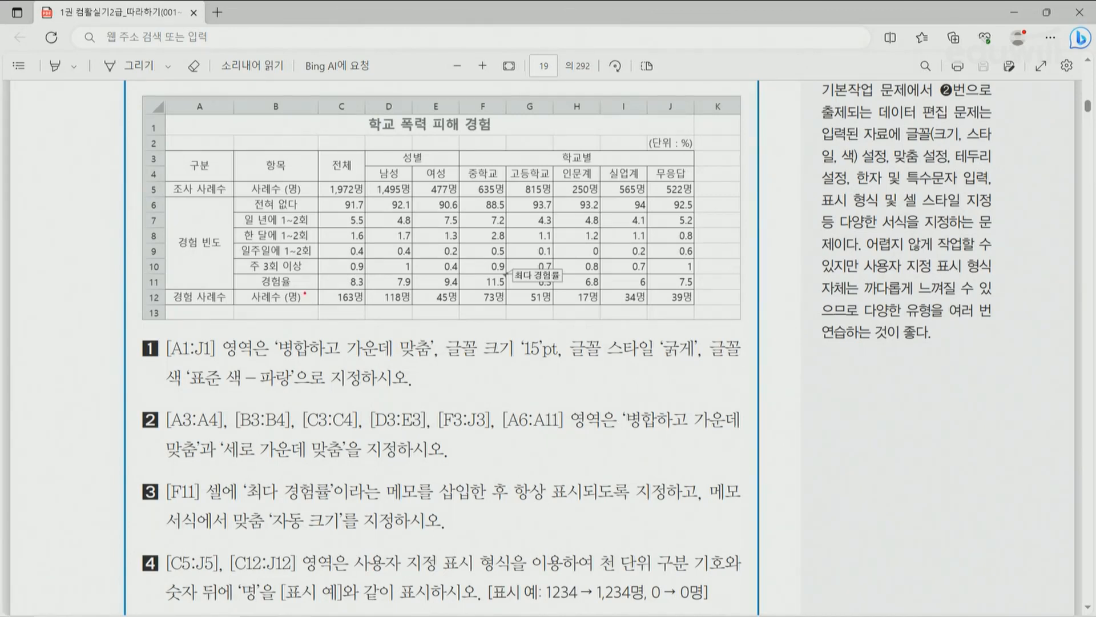
pyautogui.moveTo(283, 362); pyautogui.dragTo(424, 358)
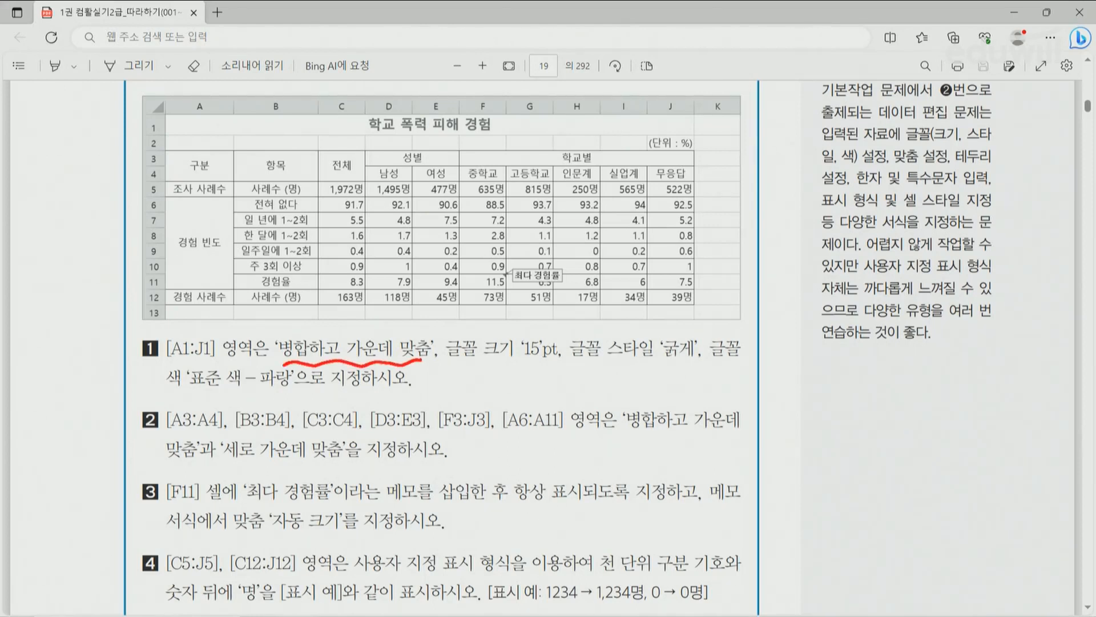
pyautogui.moveTo(457, 142)
pyautogui.mouseDown()
pyautogui.moveTo(404, 146)
pyautogui.moveTo(420, 75)
pyautogui.moveTo(496, 122)
pyautogui.moveTo(449, 143)
pyautogui.mouseUp()
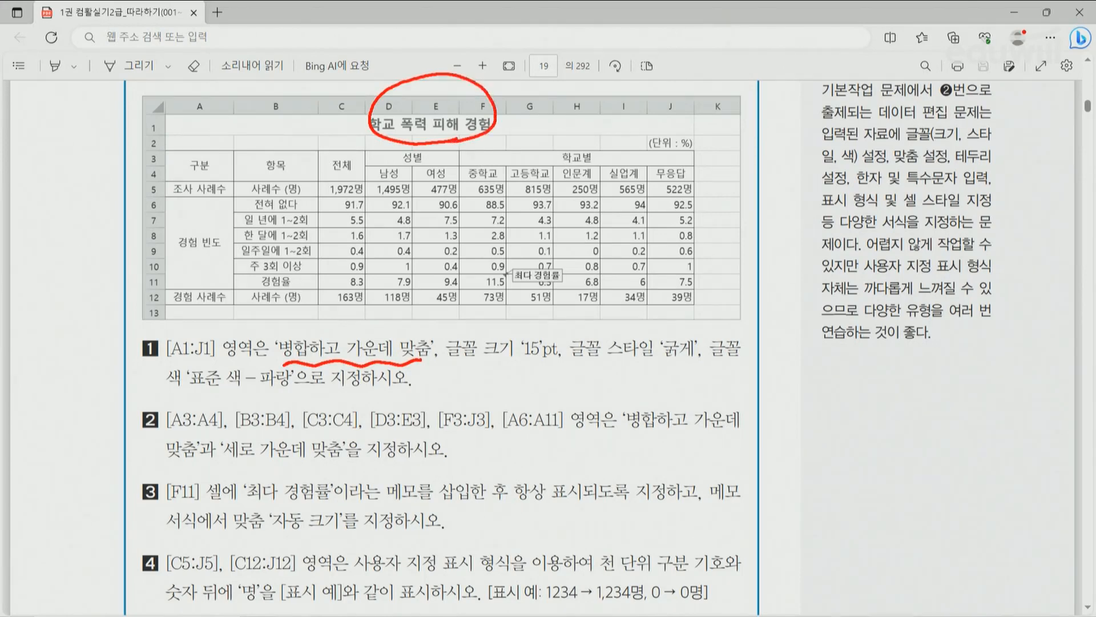
pyautogui.moveTo(446, 361); pyautogui.dragTo(739, 363)
pyautogui.moveTo(175, 393); pyautogui.dragTo(238, 396)
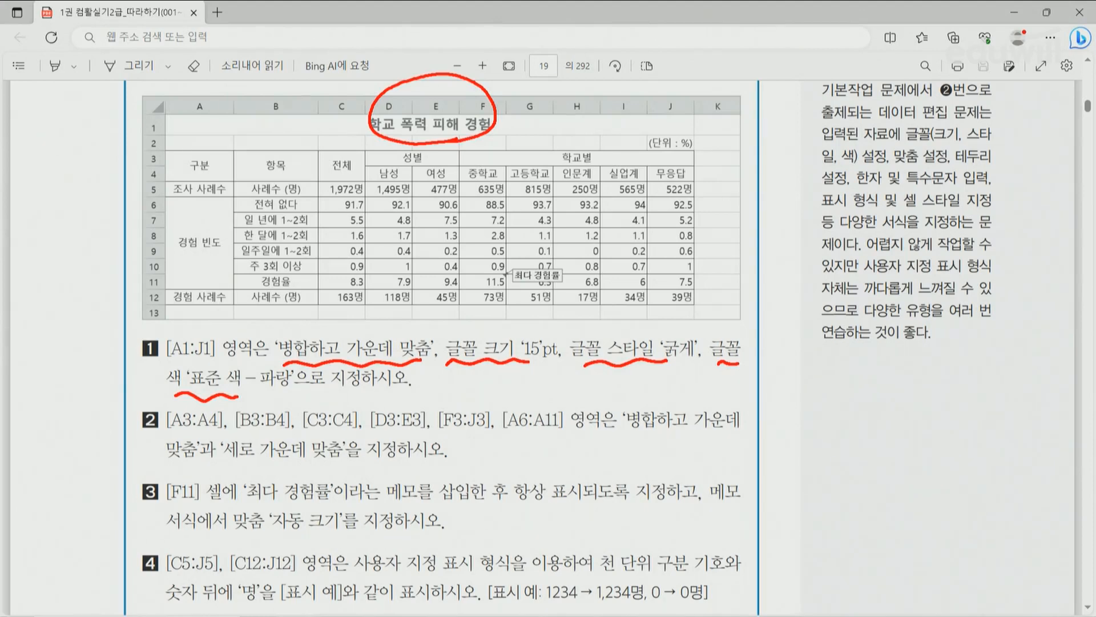
# Underline 병합하고 가운데 맞춤 and 세로 가운데 맞춤 in instruction 2, and star its number
pyautogui.moveTo(627, 429); pyautogui.dragTo(754, 430)
pyautogui.moveTo(170, 473); pyautogui.dragTo(335, 466)
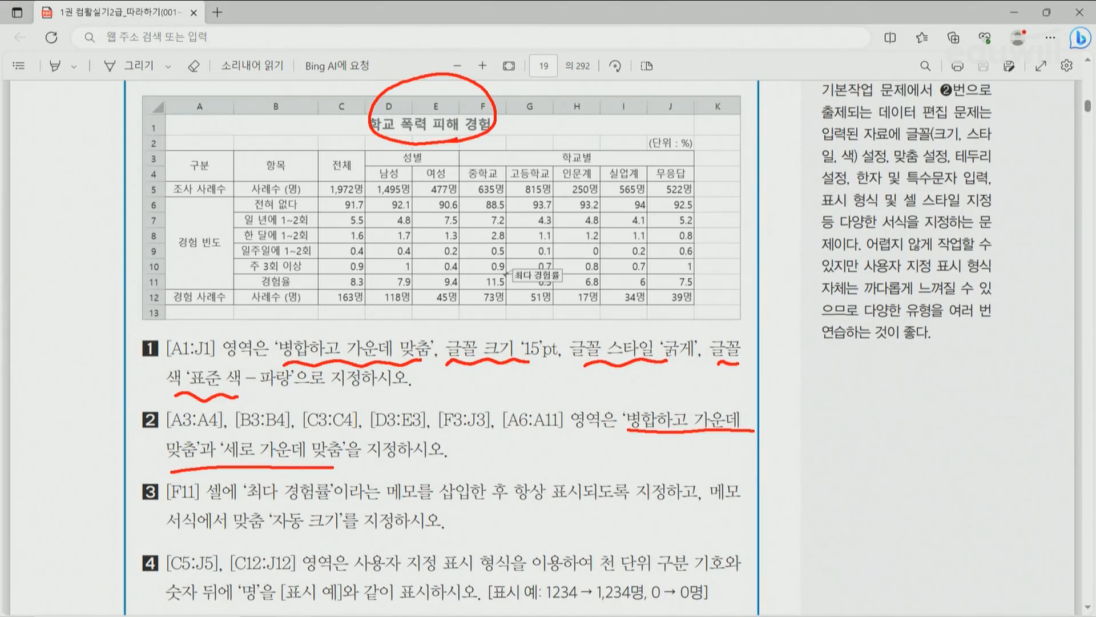
pyautogui.moveTo(163, 406)
pyautogui.mouseDown()
pyautogui.moveTo(171, 420)
pyautogui.moveTo(154, 436)
pyautogui.moveTo(161, 410)
pyautogui.mouseUp()
# Underline 메모를 삽입, 항상 표시되도록 지정 and 메모 서식 in instruction 3, and circle the 최다 경험률 memo in the sample sheet
pyautogui.moveTo(393, 503); pyautogui.dragTo(476, 502)
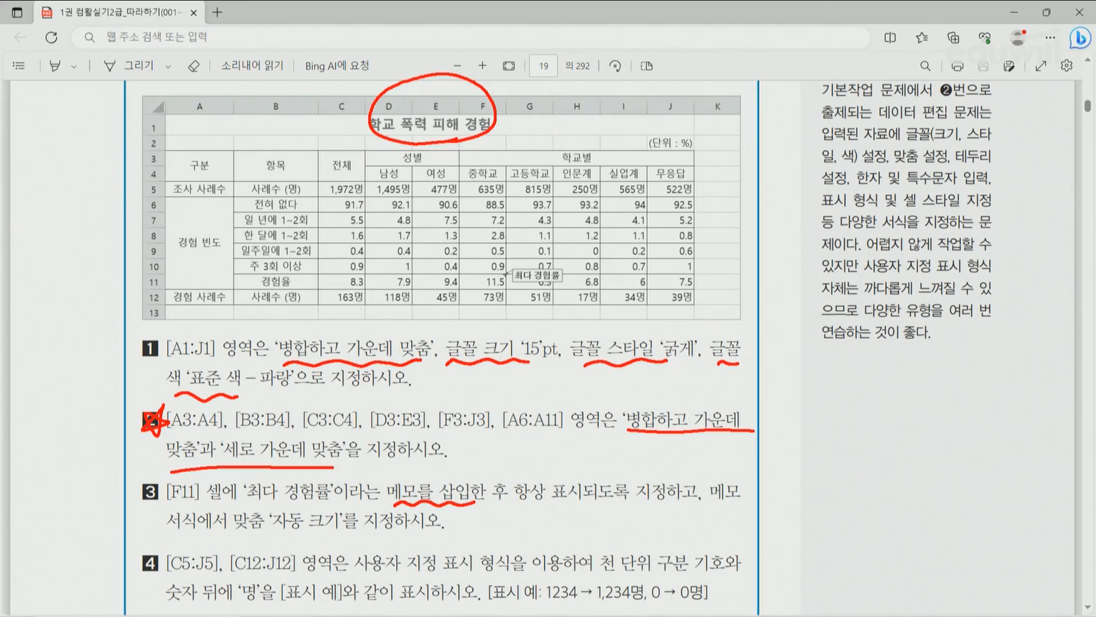
pyautogui.moveTo(555, 294)
pyautogui.mouseDown()
pyautogui.moveTo(519, 290)
pyautogui.moveTo(564, 270)
pyautogui.moveTo(552, 299)
pyautogui.mouseUp()
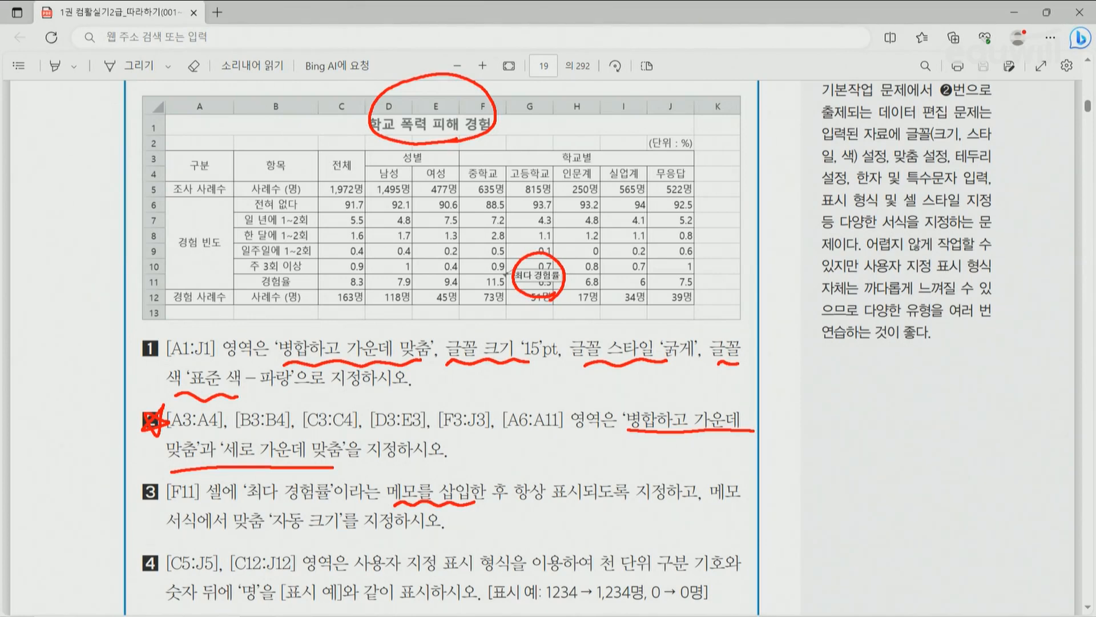
pyautogui.moveTo(704, 502); pyautogui.dragTo(745, 502)
pyautogui.moveTo(172, 535); pyautogui.dragTo(191, 530)
pyautogui.moveTo(523, 505); pyautogui.dragTo(669, 502)
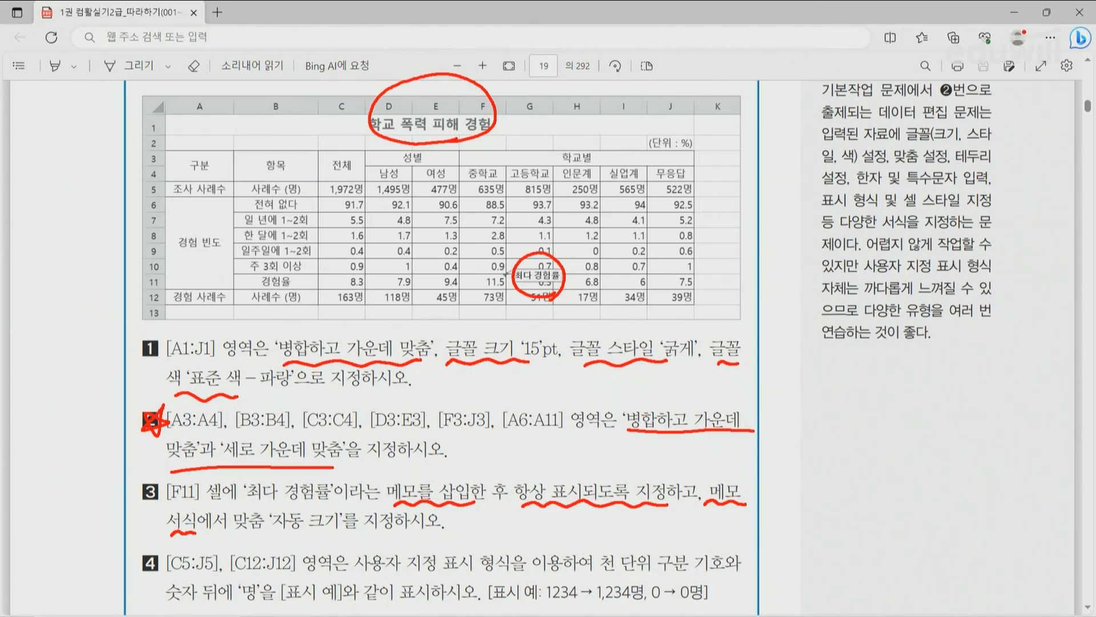
# Circle the C5:J5 and C12:J12 values in the sample sheet, underline 사용자 지정 표시 형식을 이용 in instruction 4, and clear all marks
pyautogui.moveTo(337, 199)
pyautogui.mouseDown()
pyautogui.moveTo(368, 180)
pyautogui.moveTo(631, 179)
pyautogui.moveTo(686, 193)
pyautogui.moveTo(335, 197)
pyautogui.mouseUp()
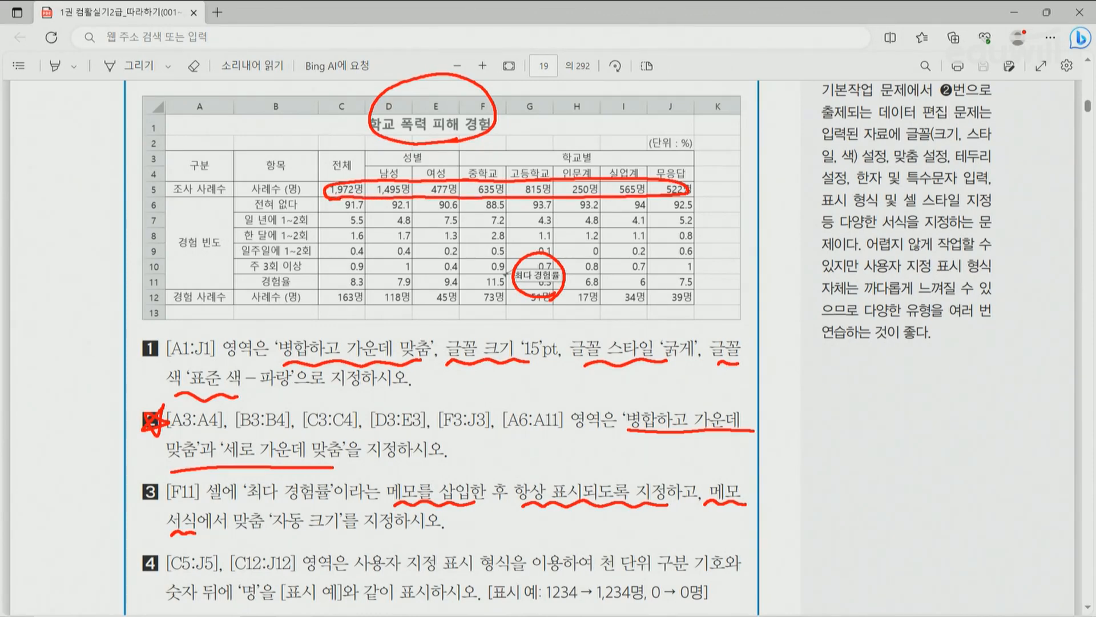
pyautogui.moveTo(337, 313)
pyautogui.mouseDown()
pyautogui.moveTo(356, 289)
pyautogui.moveTo(596, 284)
pyautogui.moveTo(574, 308)
pyautogui.moveTo(319, 306)
pyautogui.mouseUp()
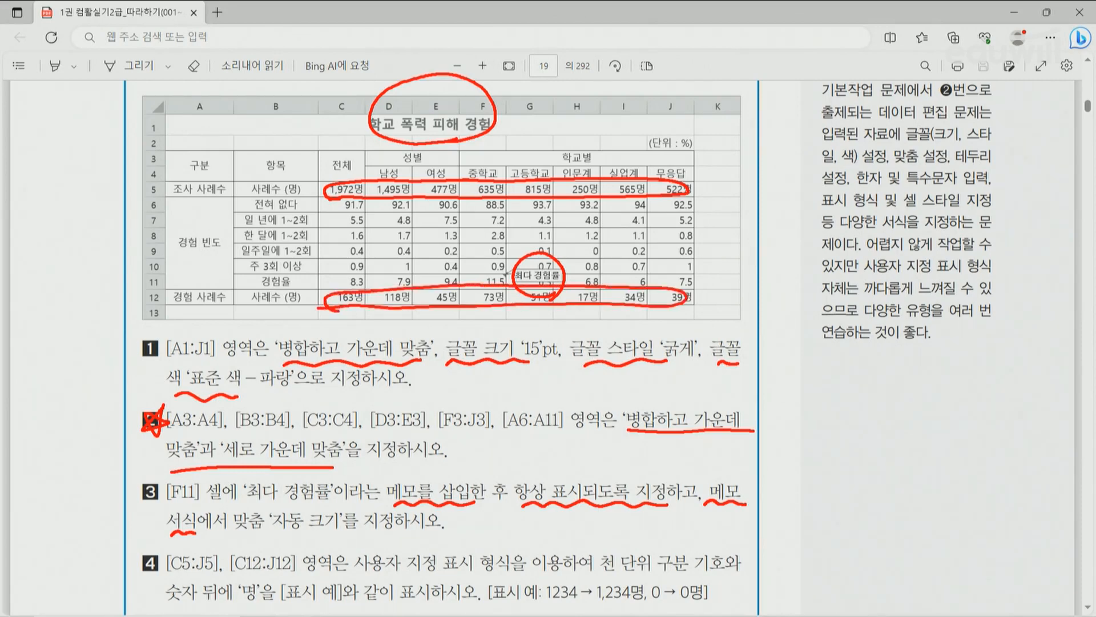
pyautogui.moveTo(360, 573); pyautogui.dragTo(567, 575)
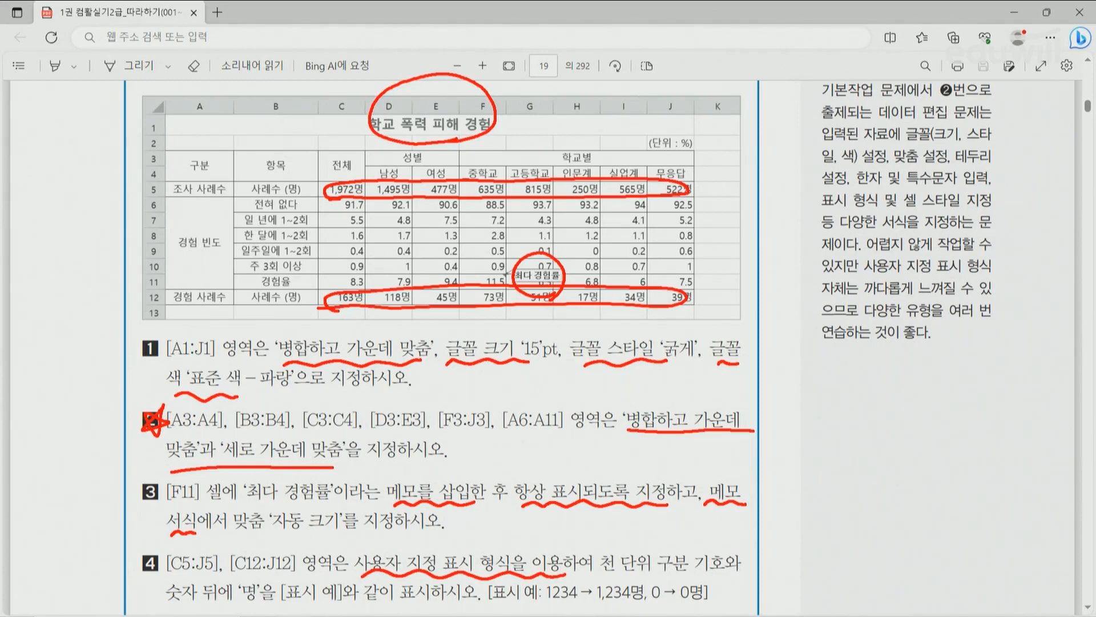
pyautogui.press('Escape')
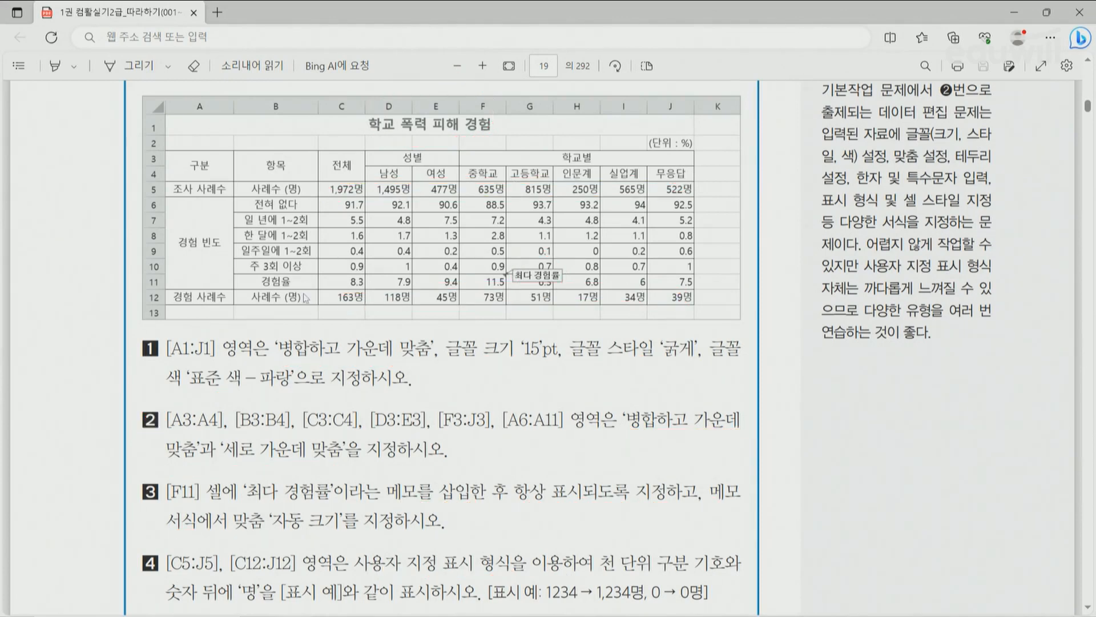
# After reading through instruction 5, switch to 02_데이터편집.xlsx in Excel and merge and center the title across A1:J1
pyautogui.scroll(-3, 305, 297)
pyautogui.scroll(3, 306, 297)
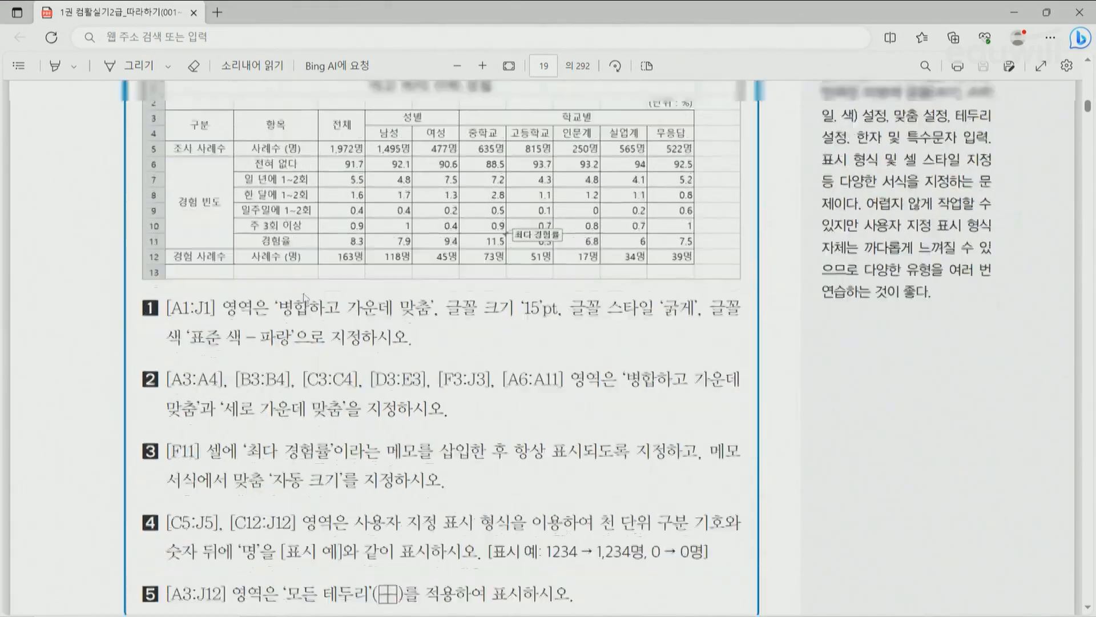
pyautogui.scroll(-3, 305, 297)
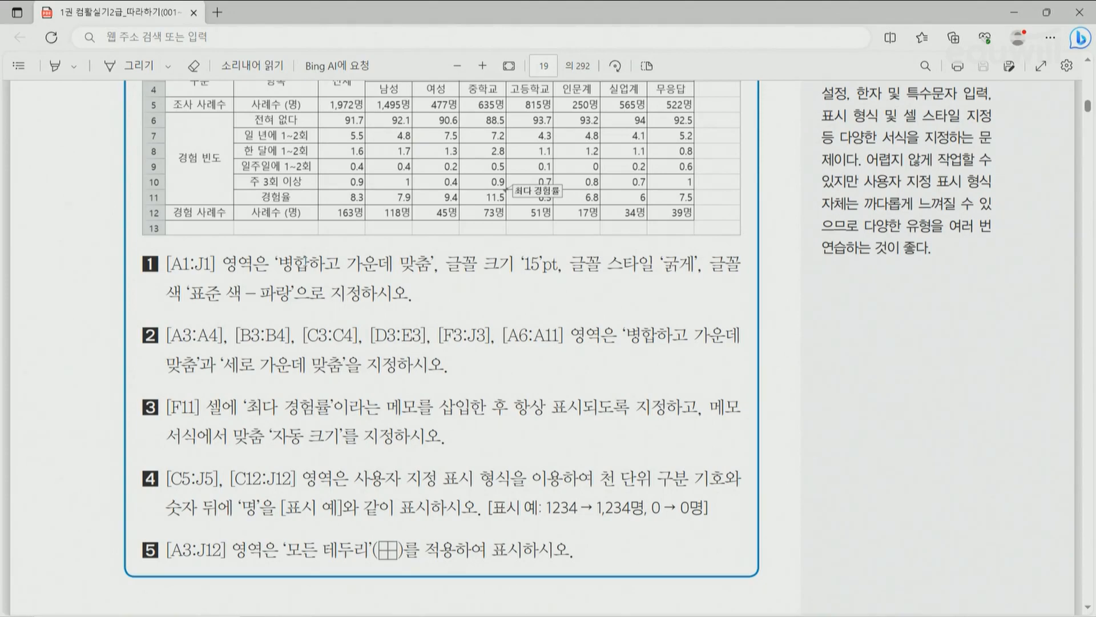
pyautogui.hotkey('alt', 'Tab')
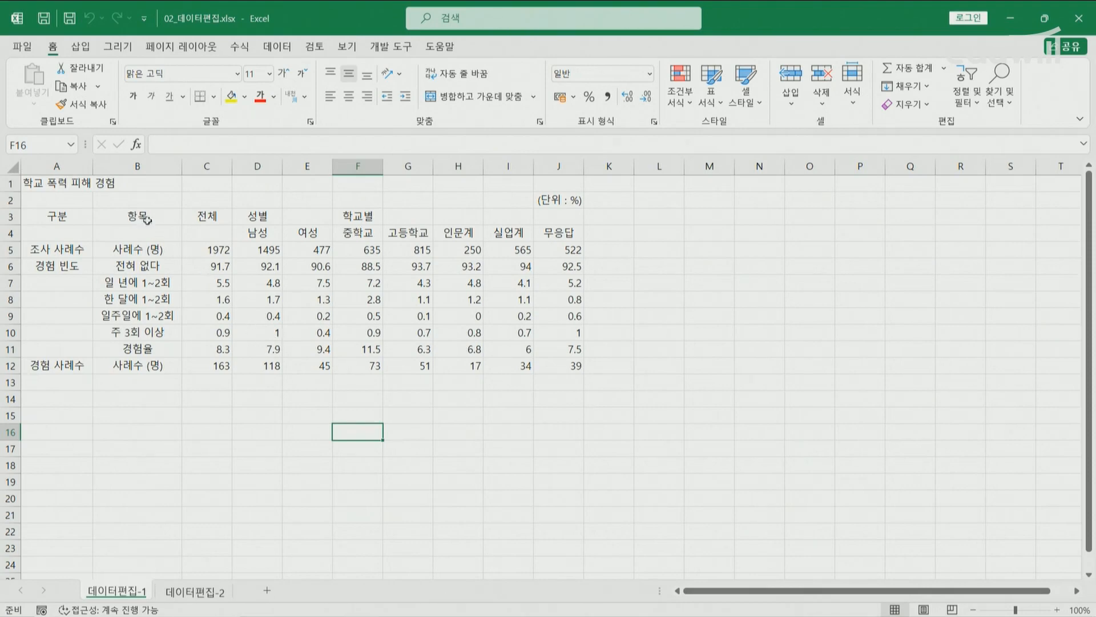
pyautogui.click(84, 182)
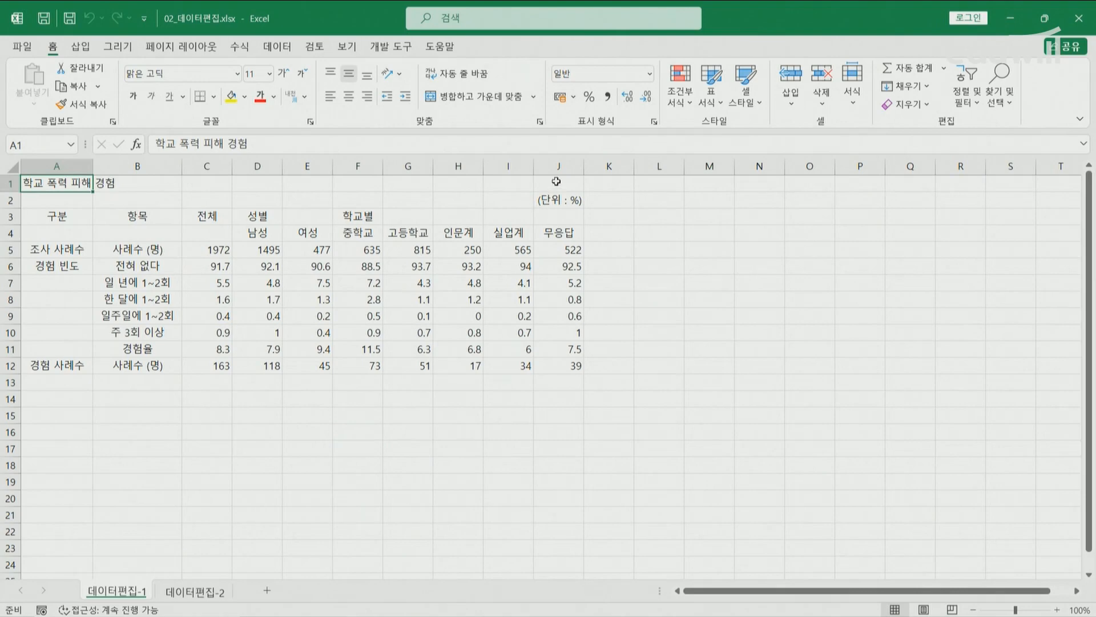
pyautogui.keyDown('shift'); pyautogui.click(556, 181); pyautogui.keyUp('shift')
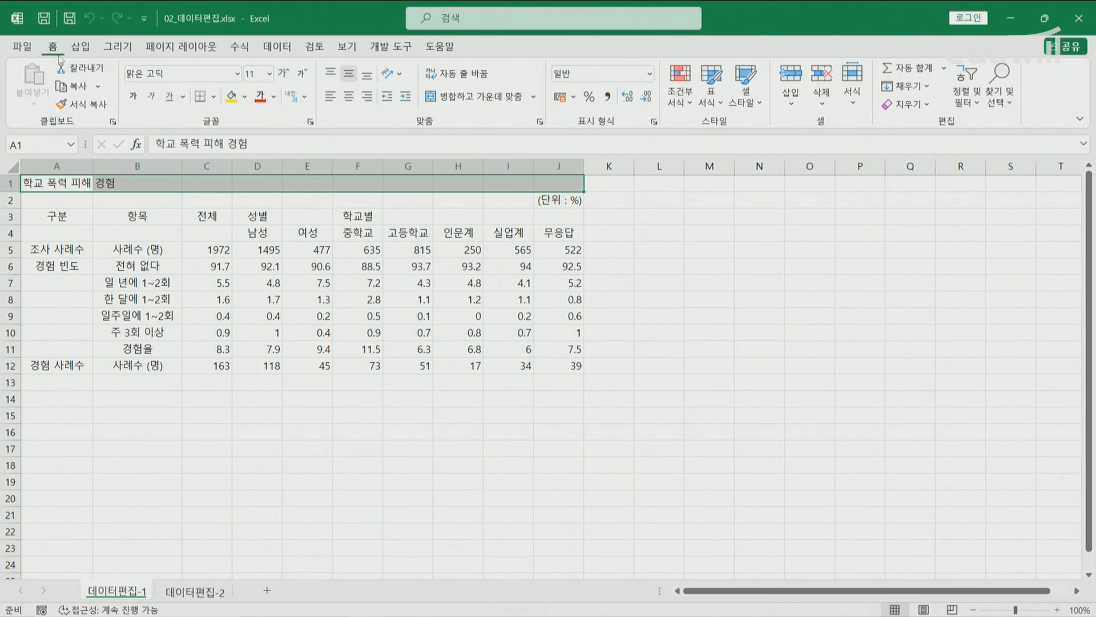
pyautogui.click(453, 98)
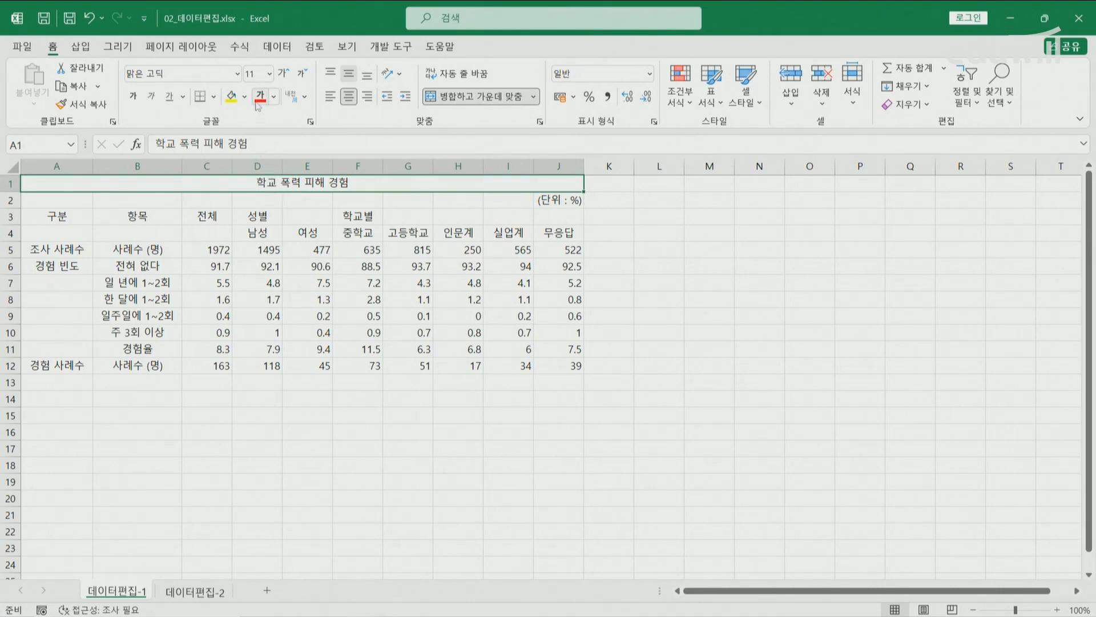
# Format the merged title 학교 폭력 피해 경험 with font size 15, bold style and the standard blue font colour
pyautogui.click(262, 73)
pyautogui.write('15')
pyautogui.press('Return')
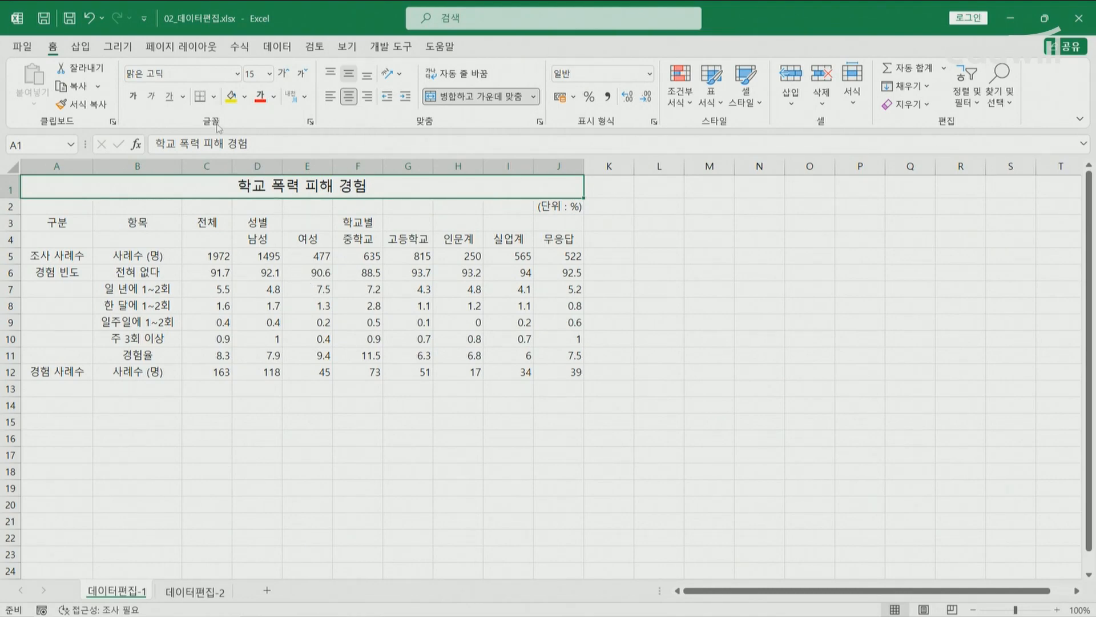
pyautogui.click(133, 96)
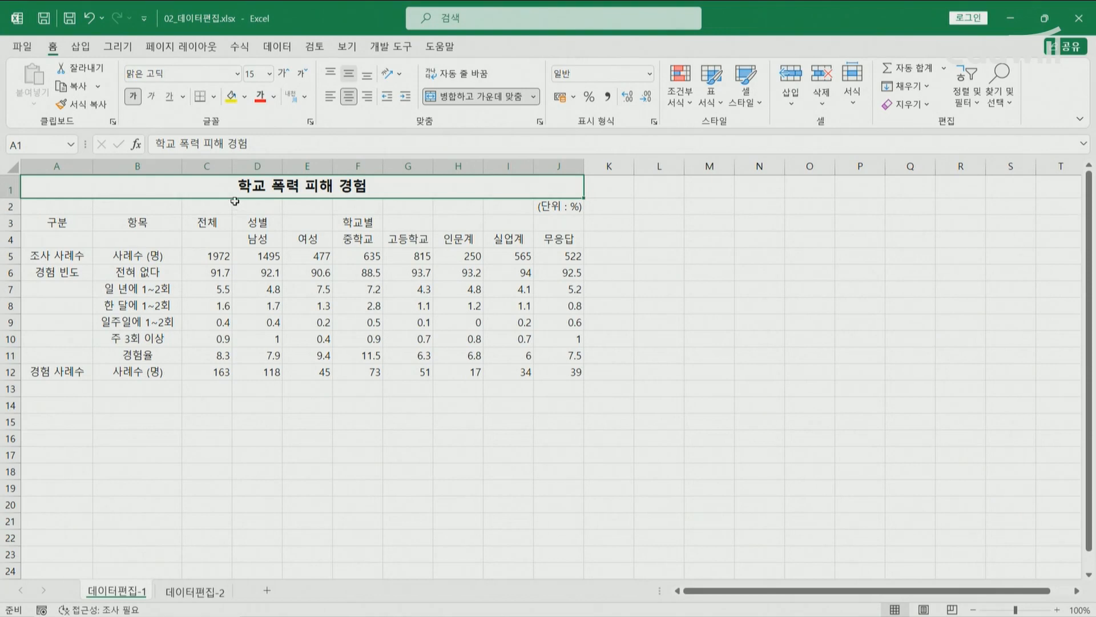
pyautogui.click(273, 97)
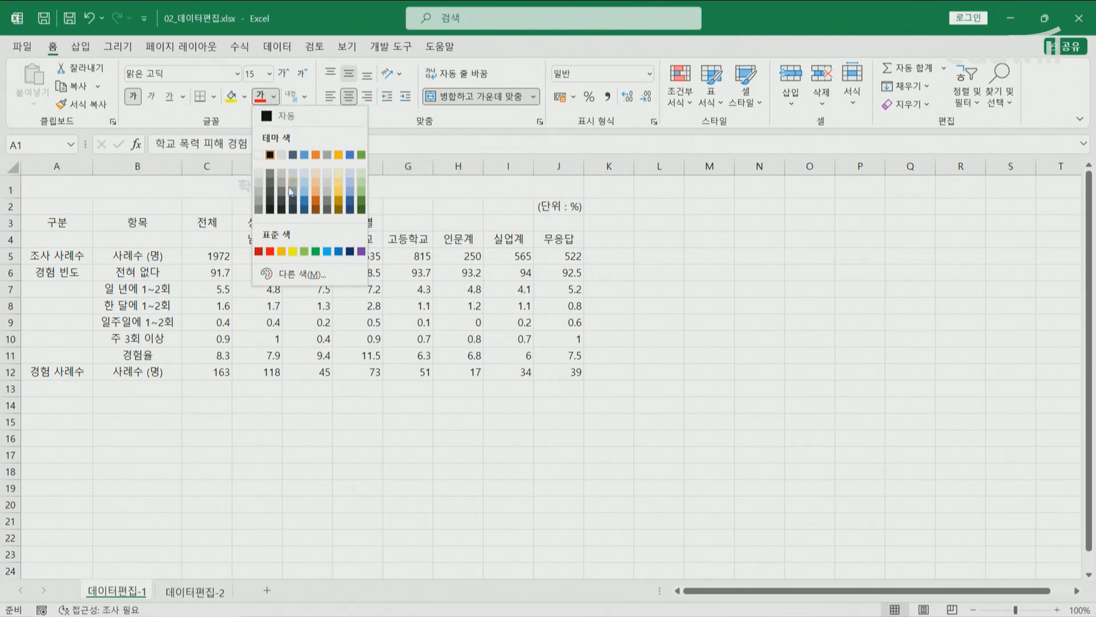
pyautogui.click(339, 252)
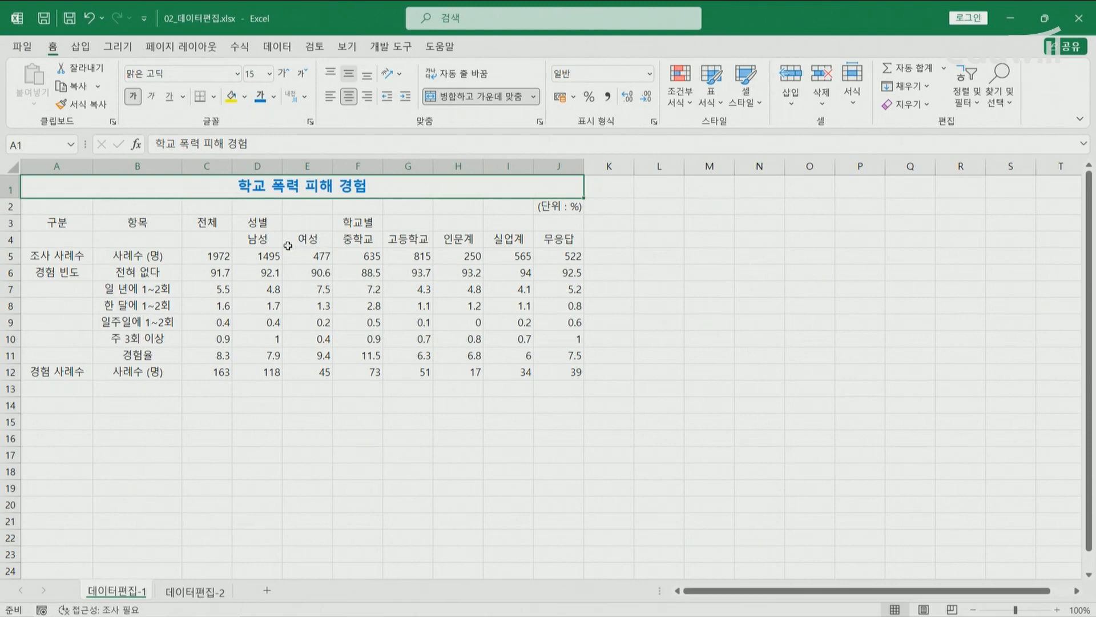
pyautogui.moveTo(74, 223); pyautogui.dragTo(75, 234)
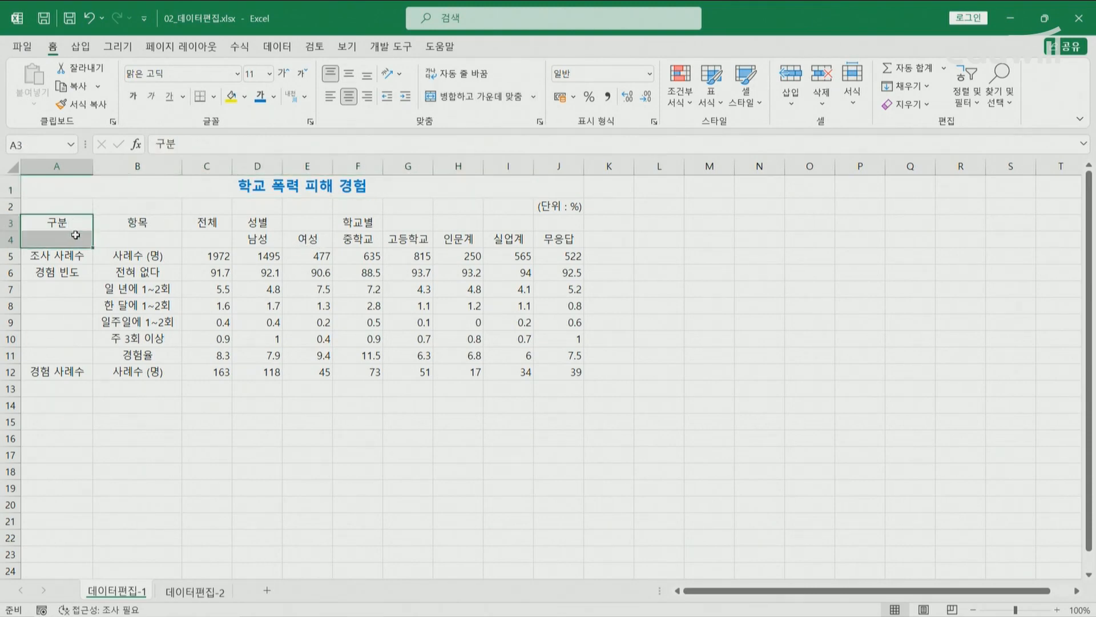
pyautogui.moveTo(144, 220); pyautogui.dragTo(144, 234)
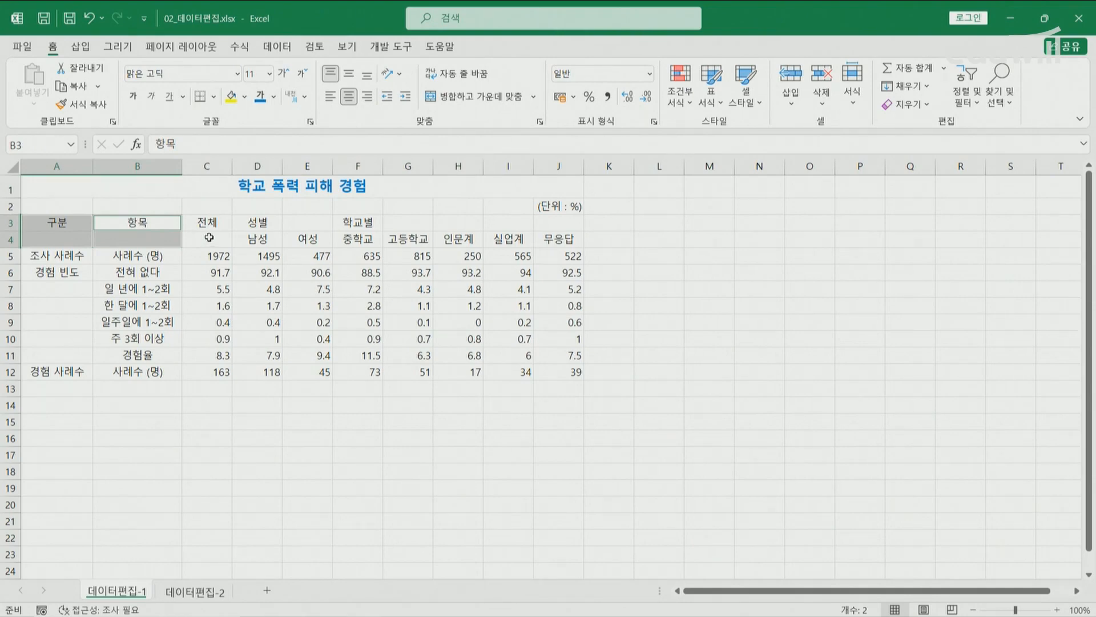
pyautogui.click(163, 240)
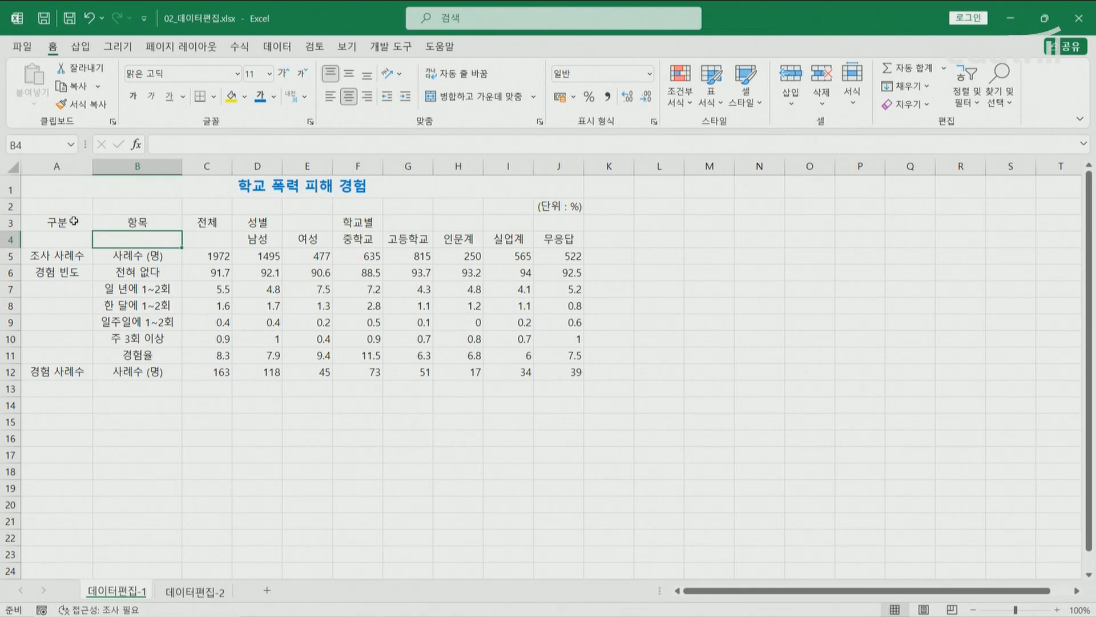
# Merge and center A3:A4 and align its text to the vertical middle
pyautogui.moveTo(73, 221); pyautogui.dragTo(70, 234)
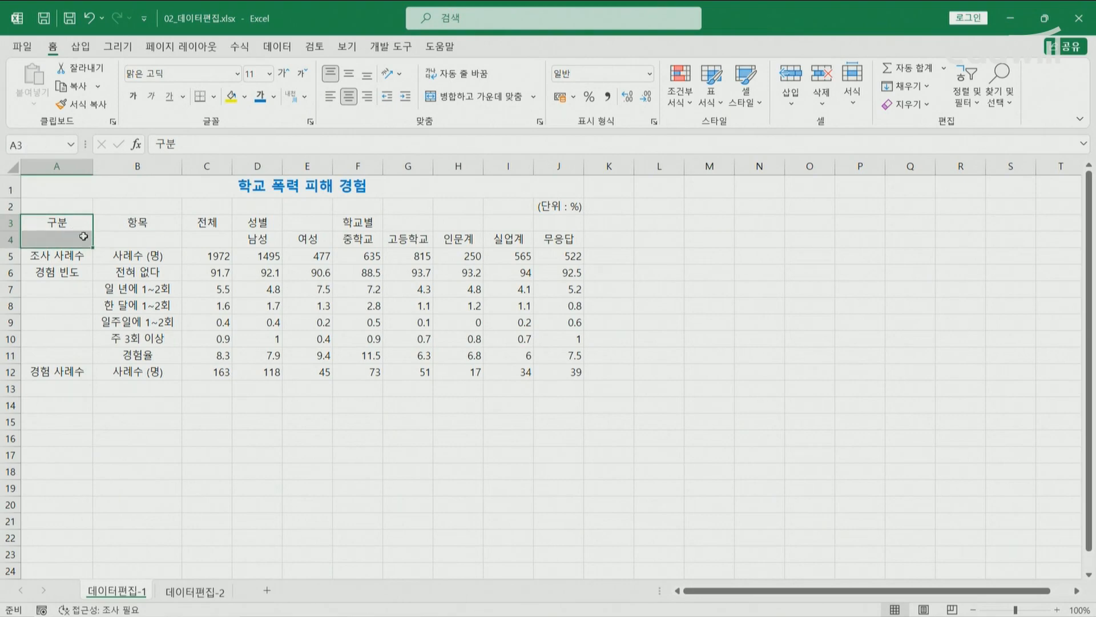
pyautogui.click(479, 97)
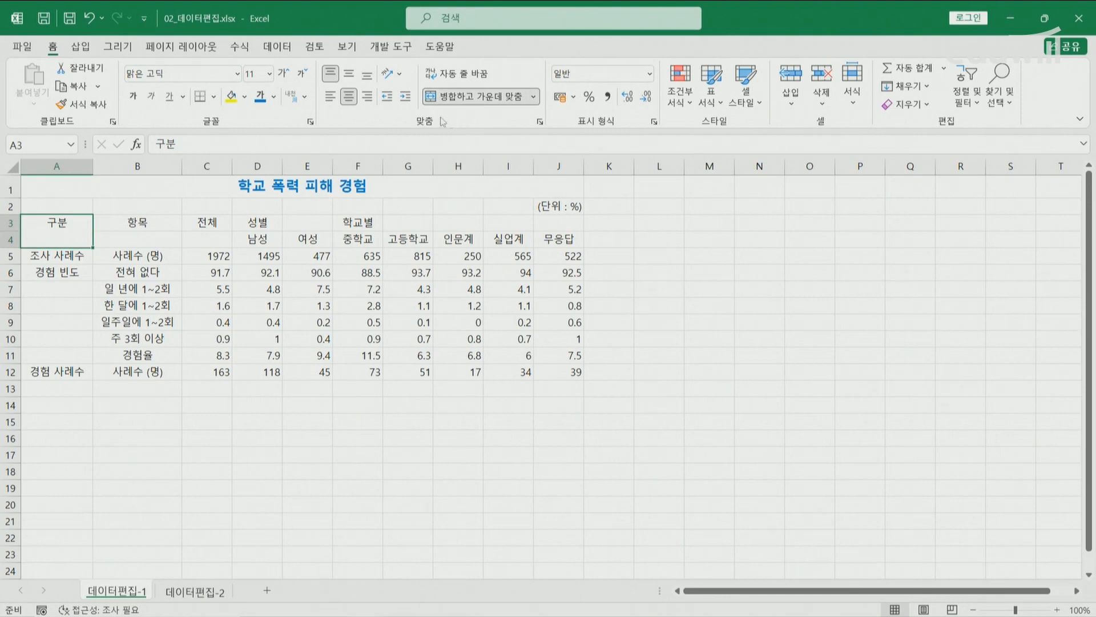
pyautogui.click(333, 77)
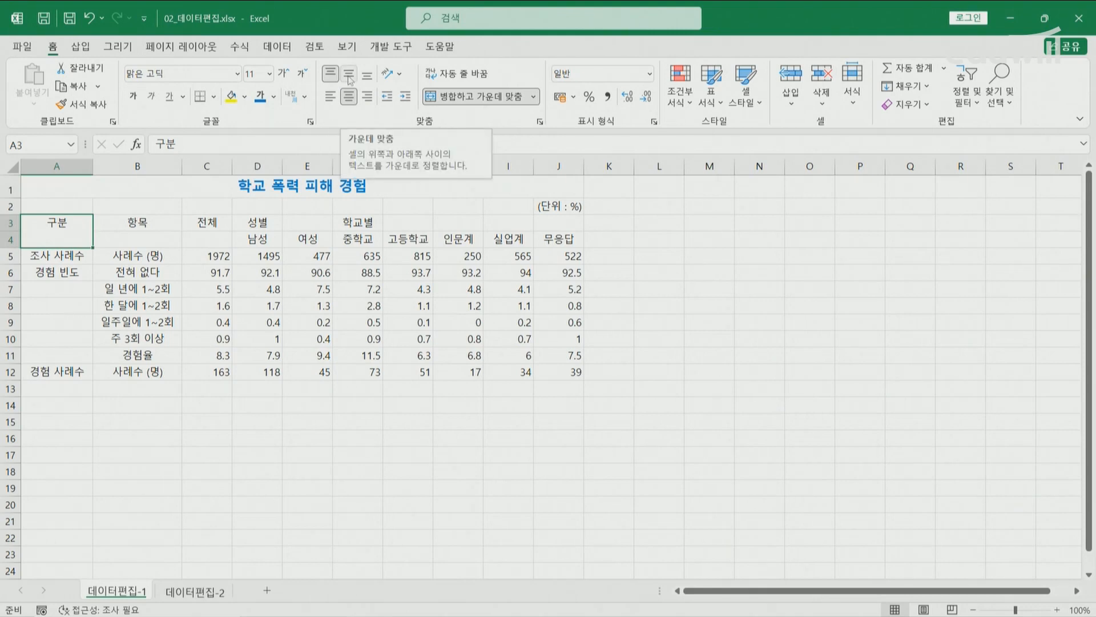
pyautogui.click(349, 76)
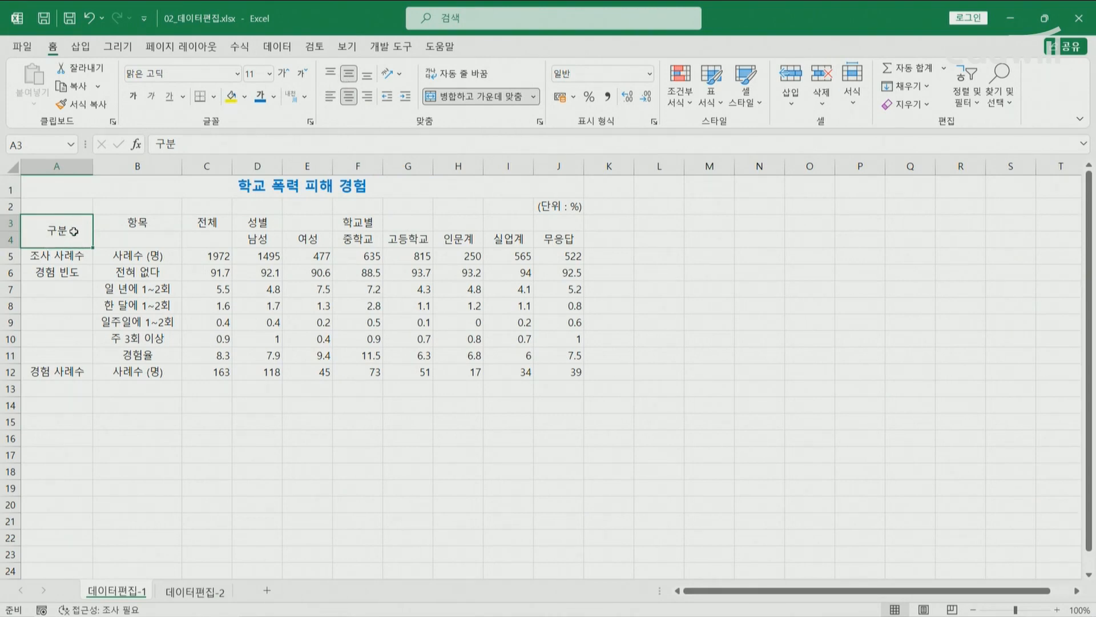
# Repeat the merge with horizontal and vertical centering on B3:B4, C3:C4, D3:E3, F3:J3 and A6:A11, one range at a time
pyautogui.moveTo(143, 222); pyautogui.dragTo(142, 237)
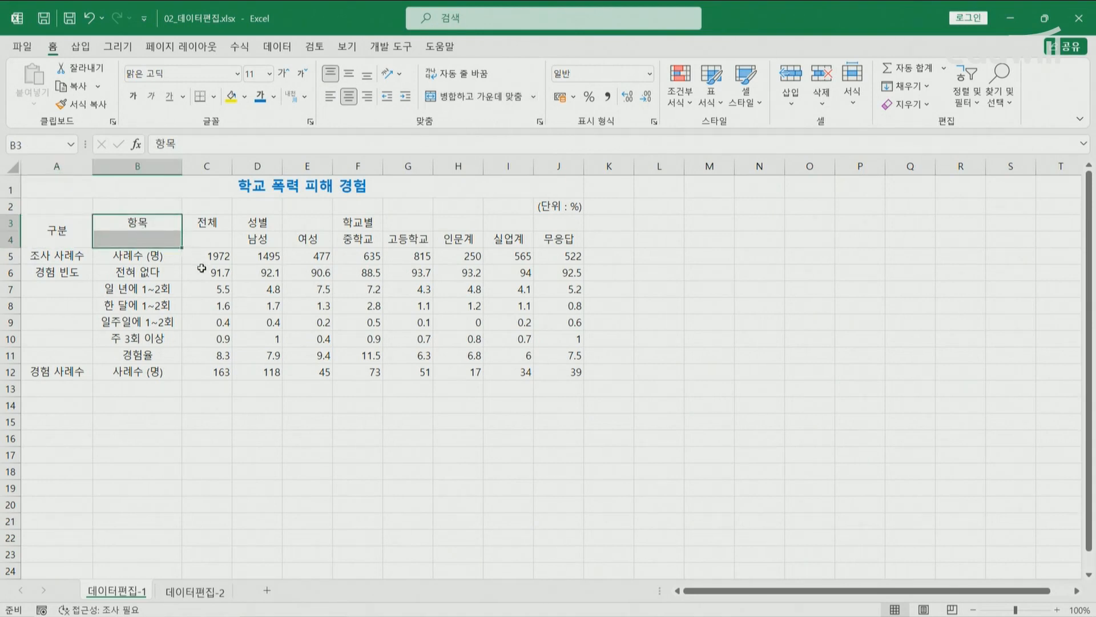
pyautogui.press('F4')
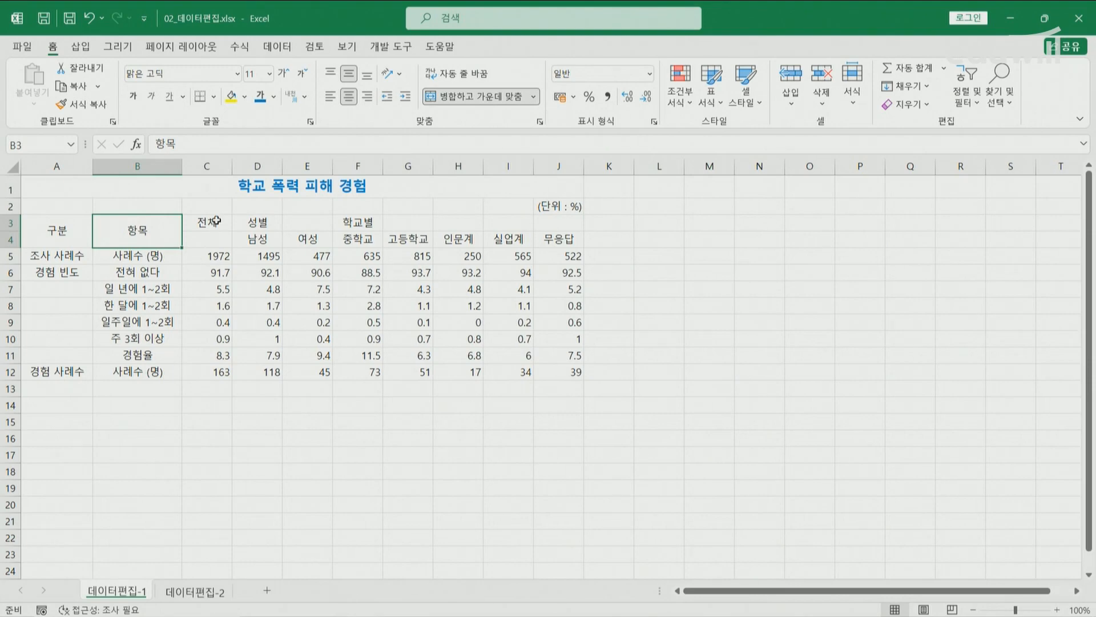
pyautogui.moveTo(217, 221); pyautogui.dragTo(216, 237)
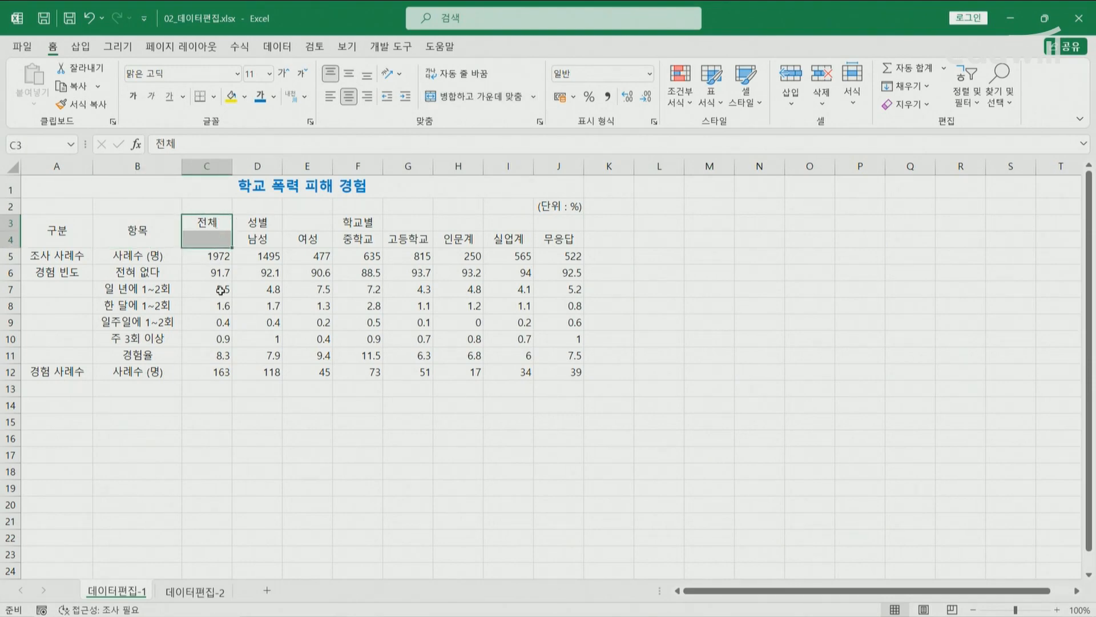
pyautogui.press('F4')
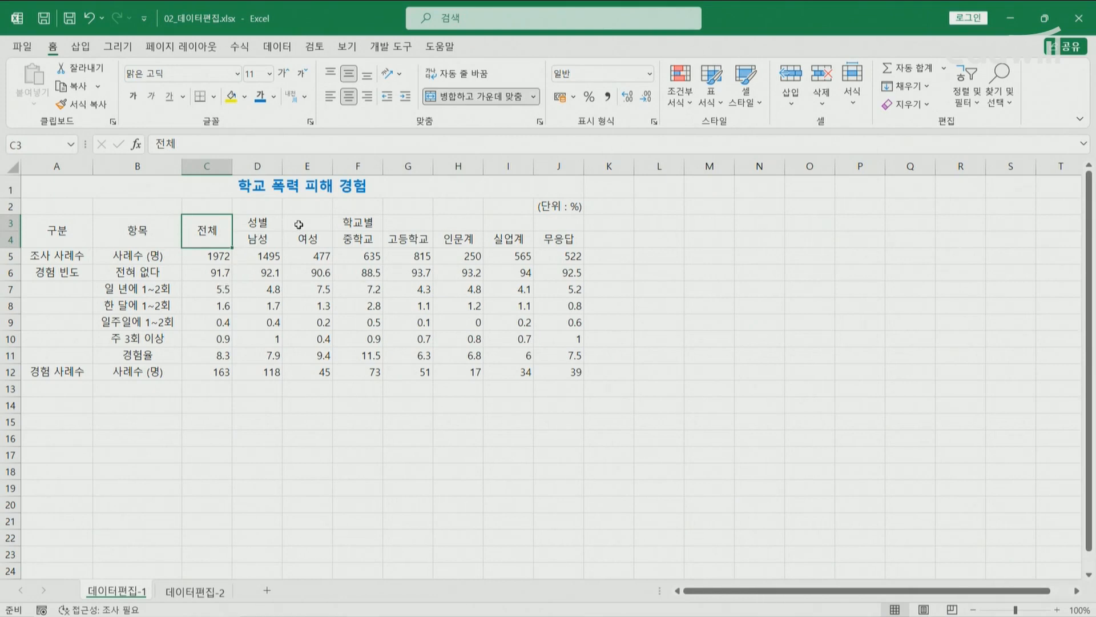
pyautogui.moveTo(269, 222); pyautogui.dragTo(293, 222)
pyautogui.press('F4')
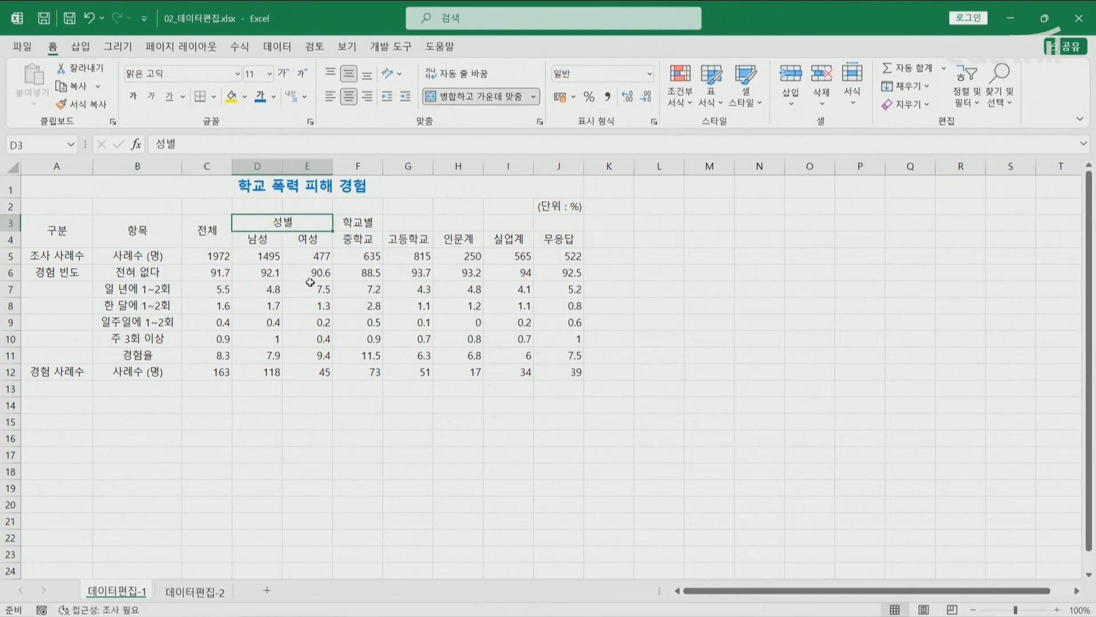
pyautogui.moveTo(360, 224); pyautogui.dragTo(534, 226)
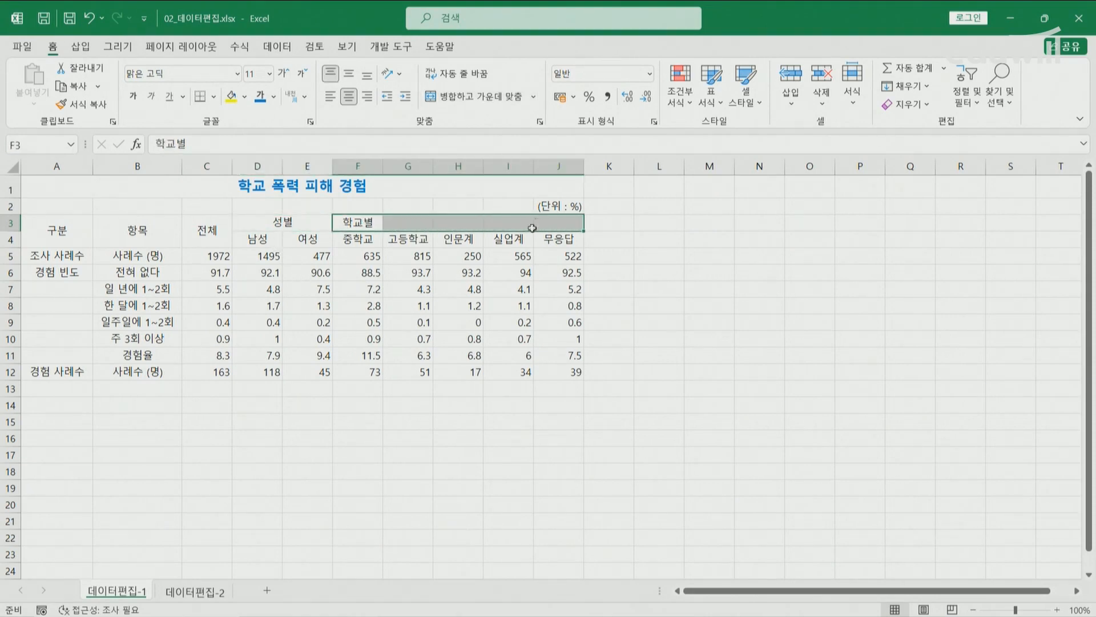
pyautogui.press('F4')
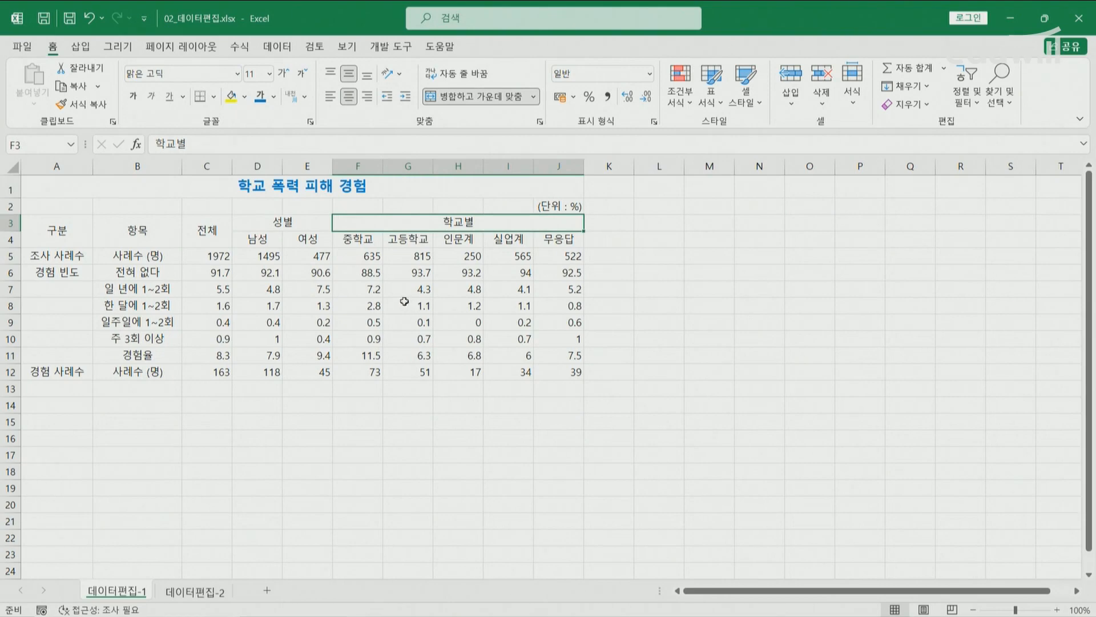
pyautogui.moveTo(62, 272); pyautogui.dragTo(63, 352)
pyautogui.press('F4')
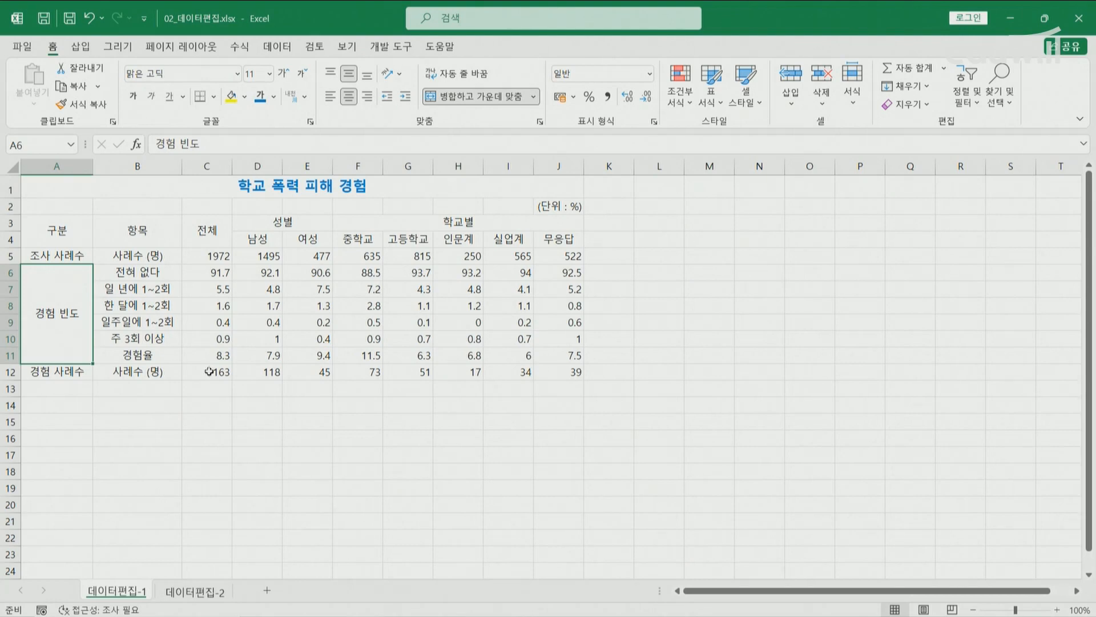
# Insert a memo in cell F11, replacing the default author name with the text 최다 경험률
pyautogui.click(375, 356)
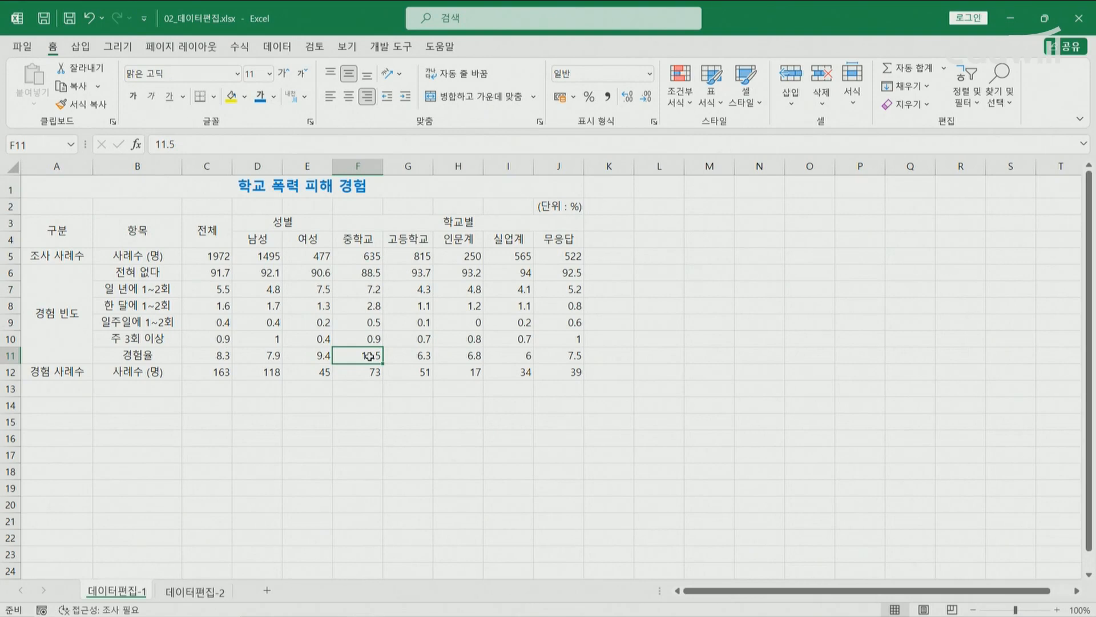
pyautogui.rightClick(367, 356)
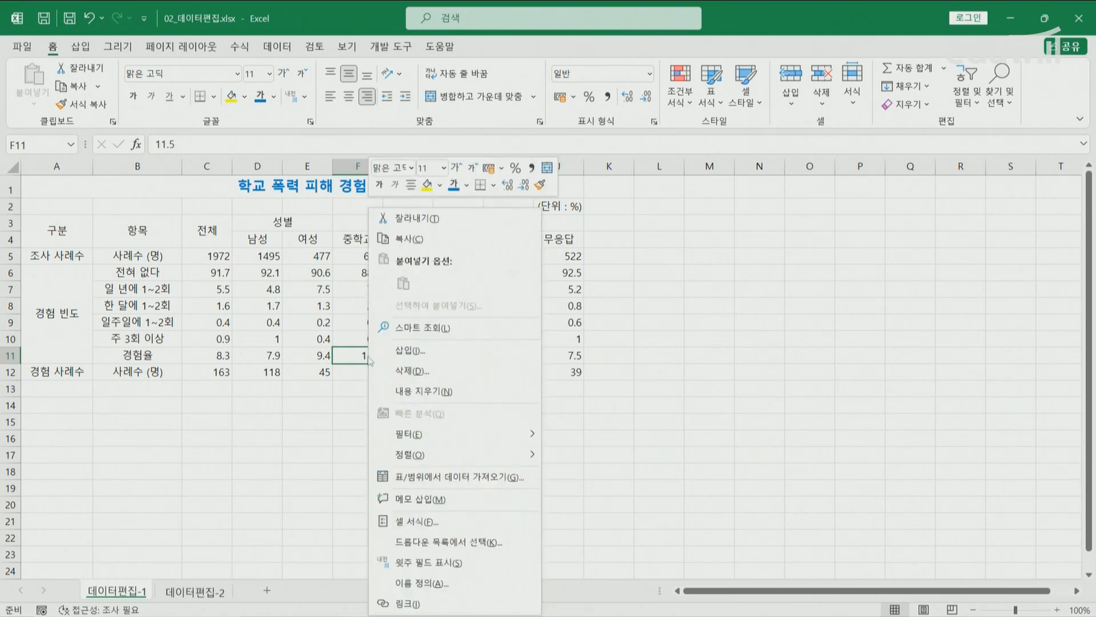
pyautogui.click(407, 502)
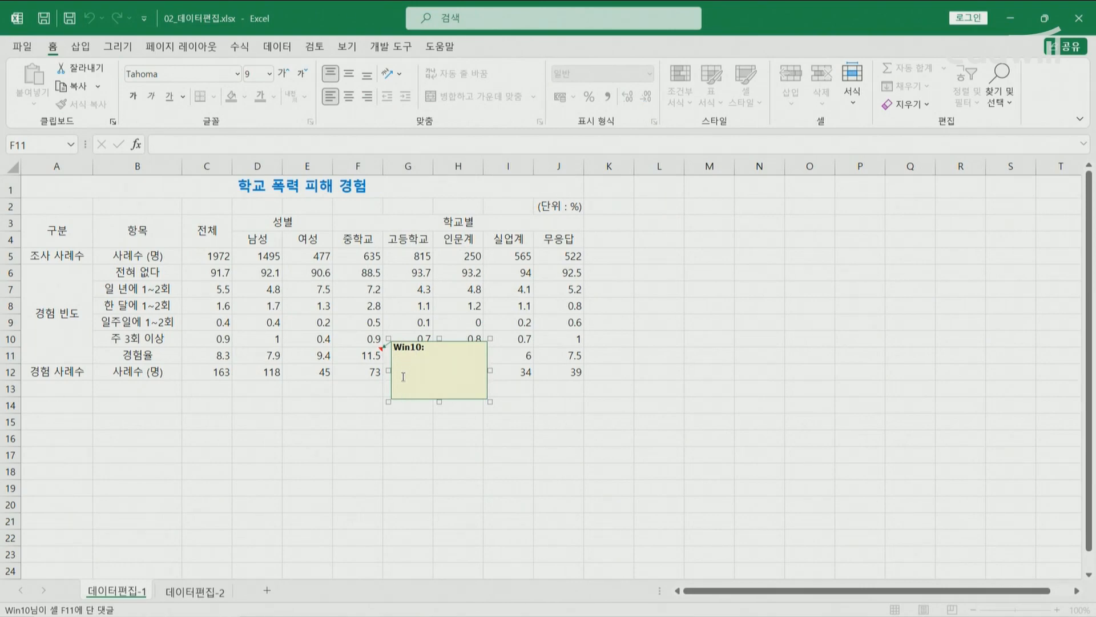
pyautogui.moveTo(394, 346); pyautogui.dragTo(406, 367)
pyautogui.press('BackSpace')
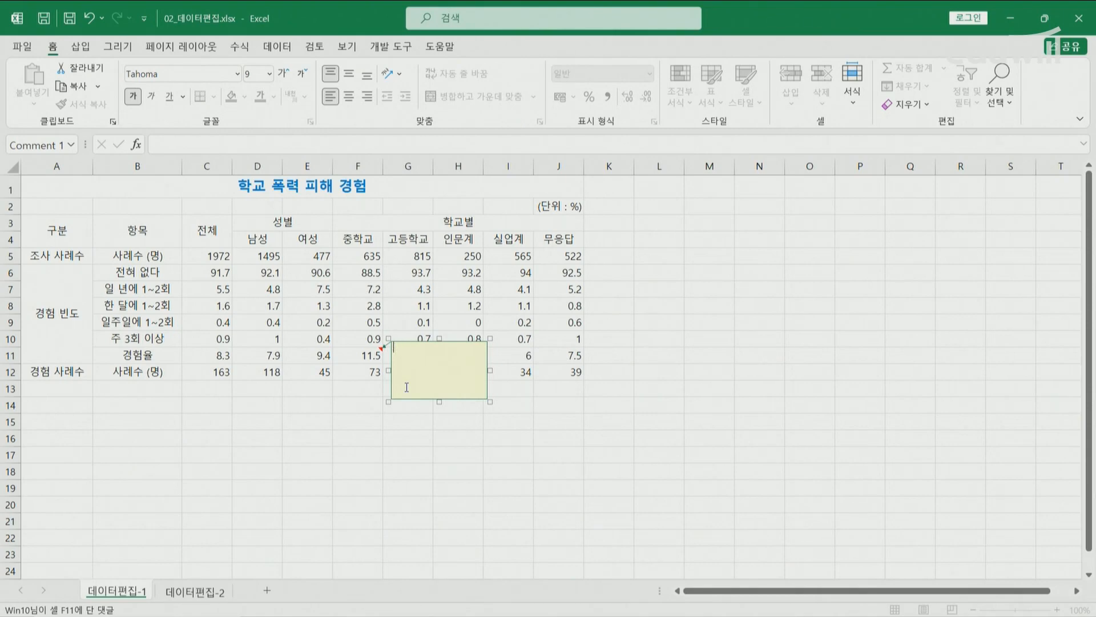
pyautogui.write('최다 경험률')
pyautogui.click(408, 426)
# Set the memo on cell F11 to stay displayed on the sheet
pyautogui.click(367, 357)
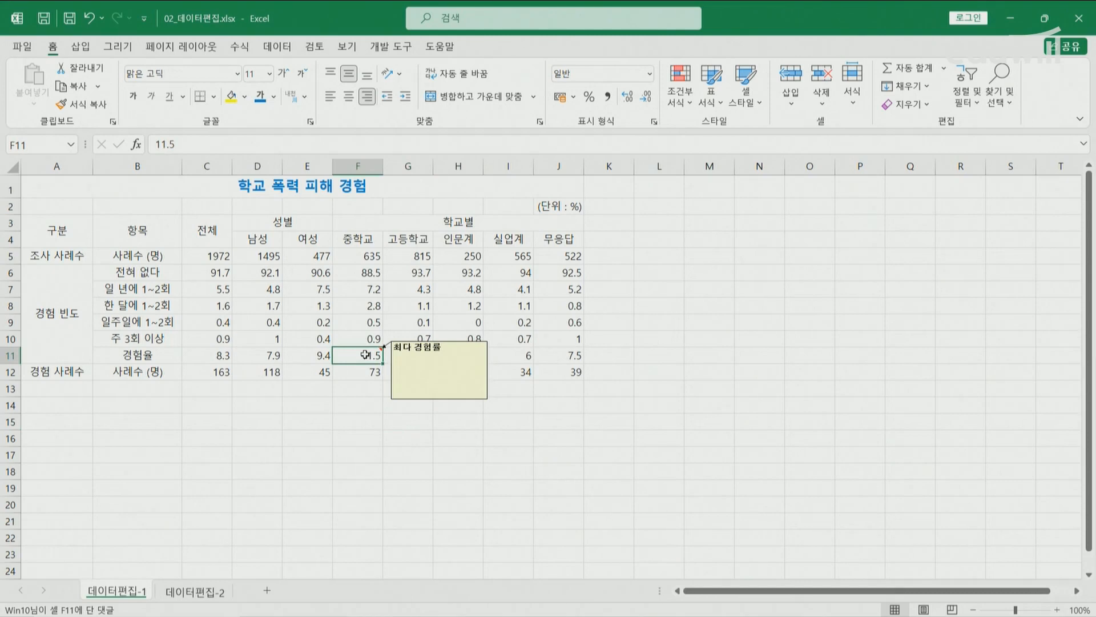
pyautogui.rightClick(367, 358)
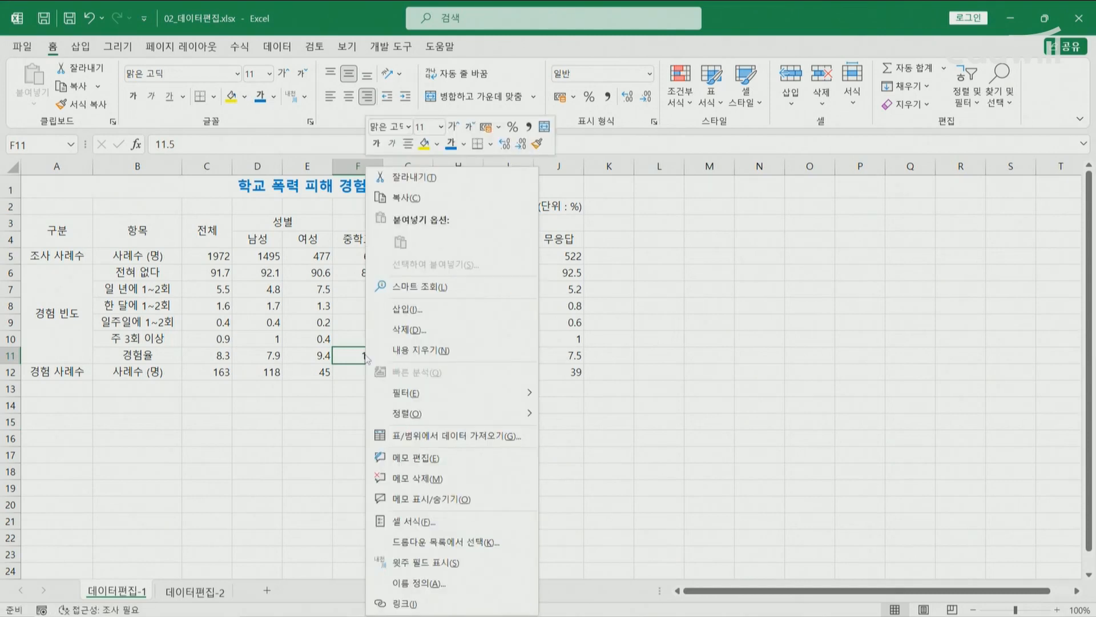
pyautogui.click(421, 501)
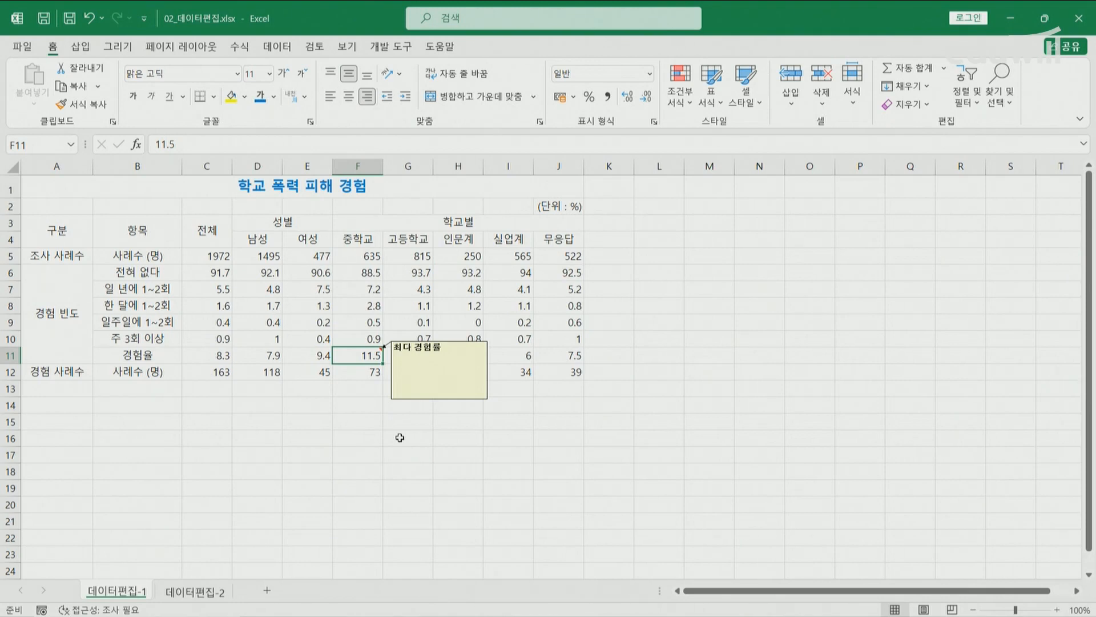
# Compare the formatting options offered for the whole F11 memo box with those offered while editing its text
pyautogui.click(409, 341)
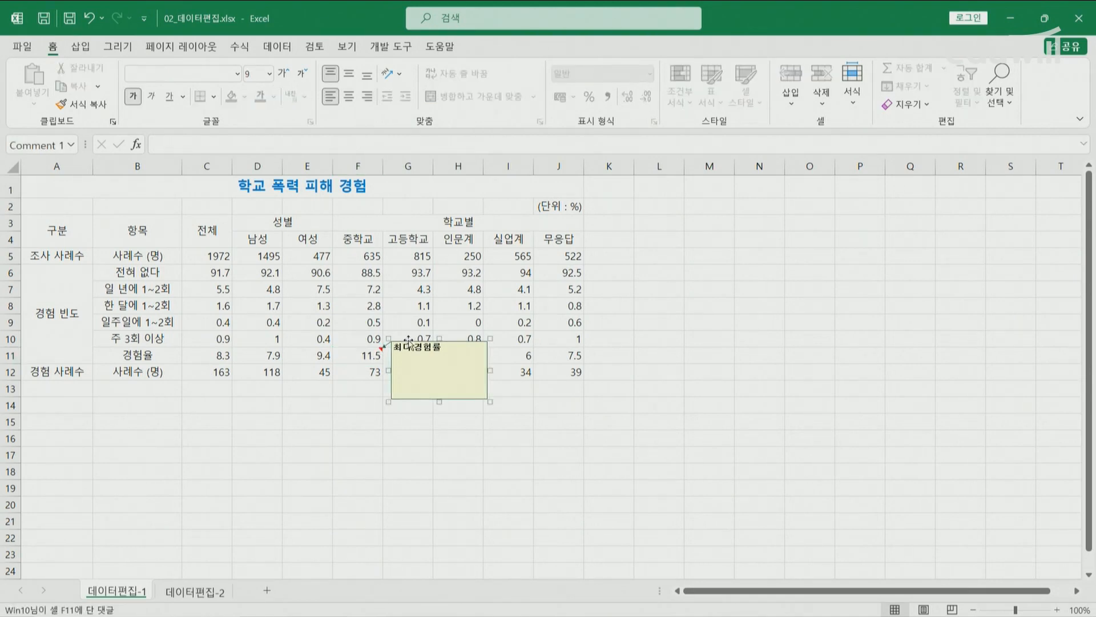
pyautogui.rightClick(409, 342)
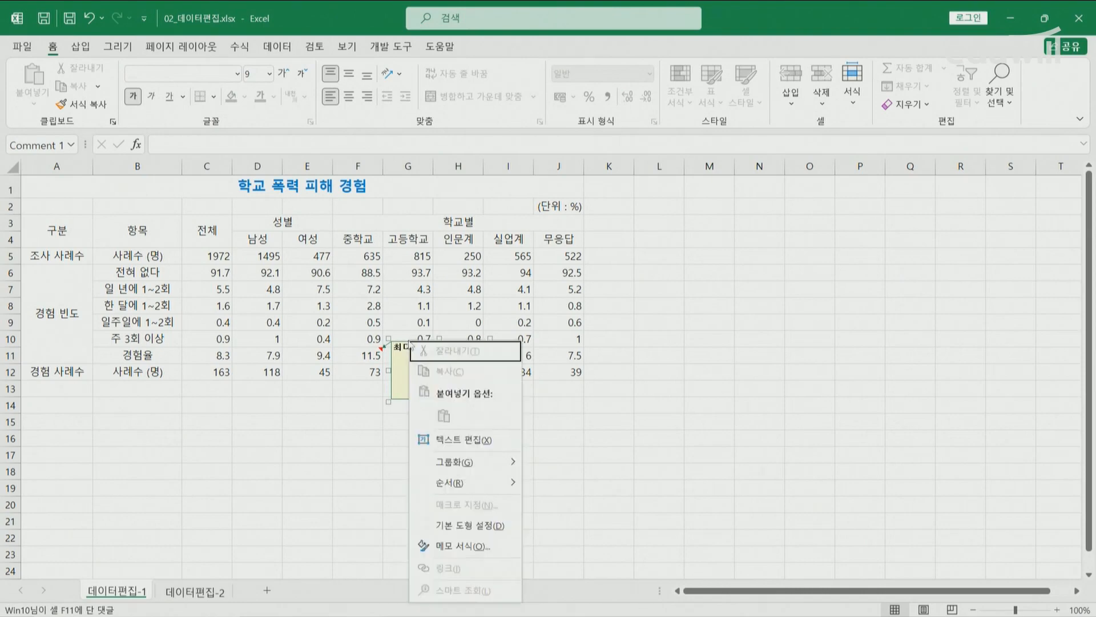
pyautogui.click(456, 545)
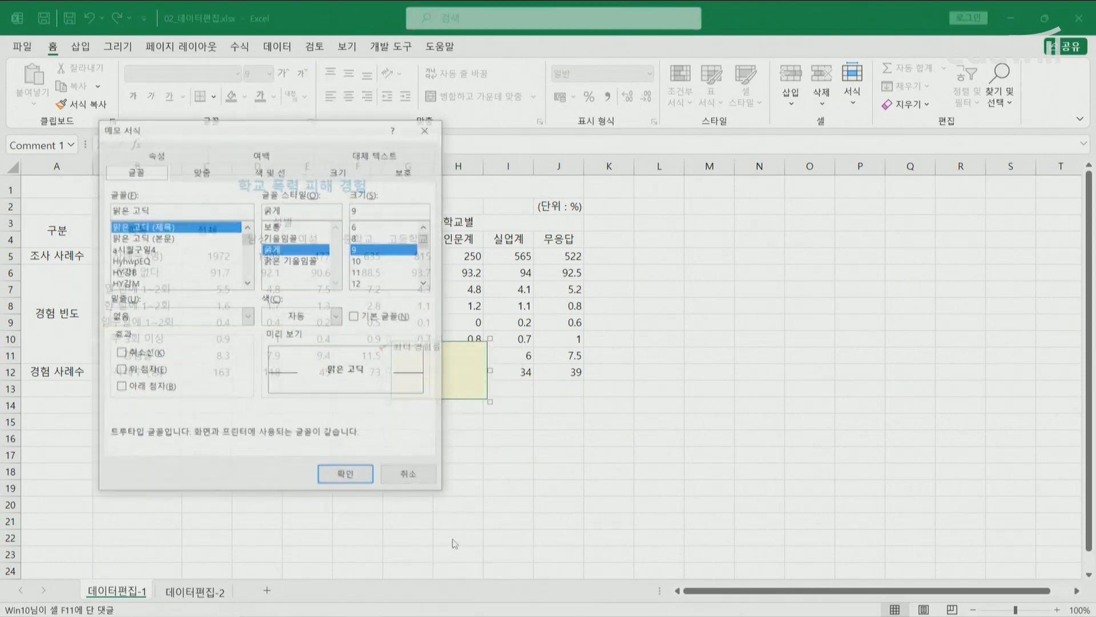
pyautogui.click(427, 128)
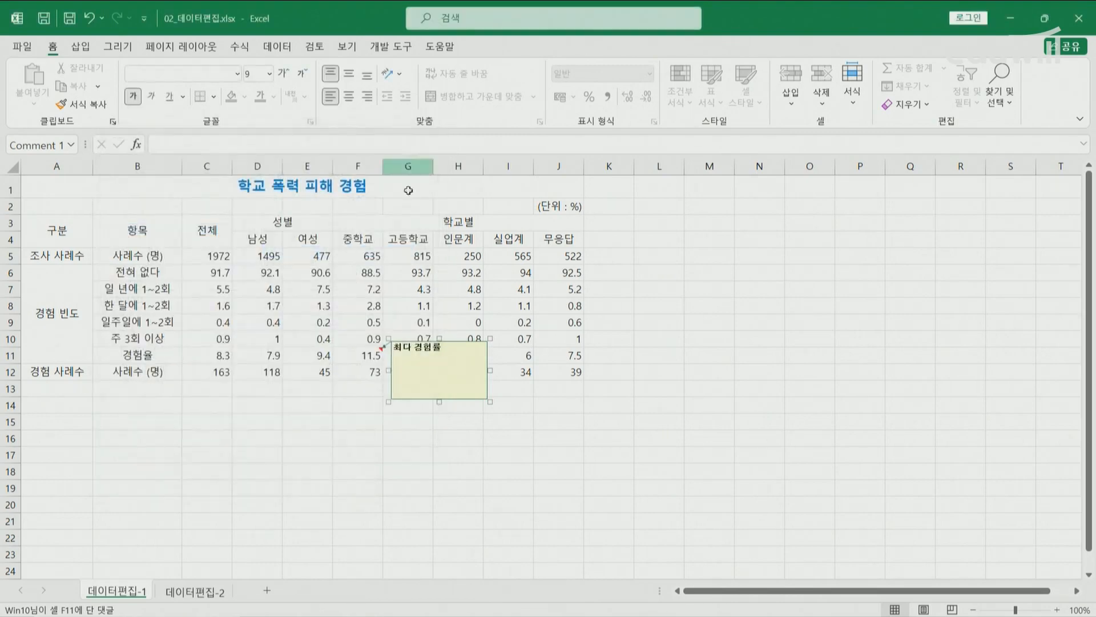
pyautogui.click(443, 347)
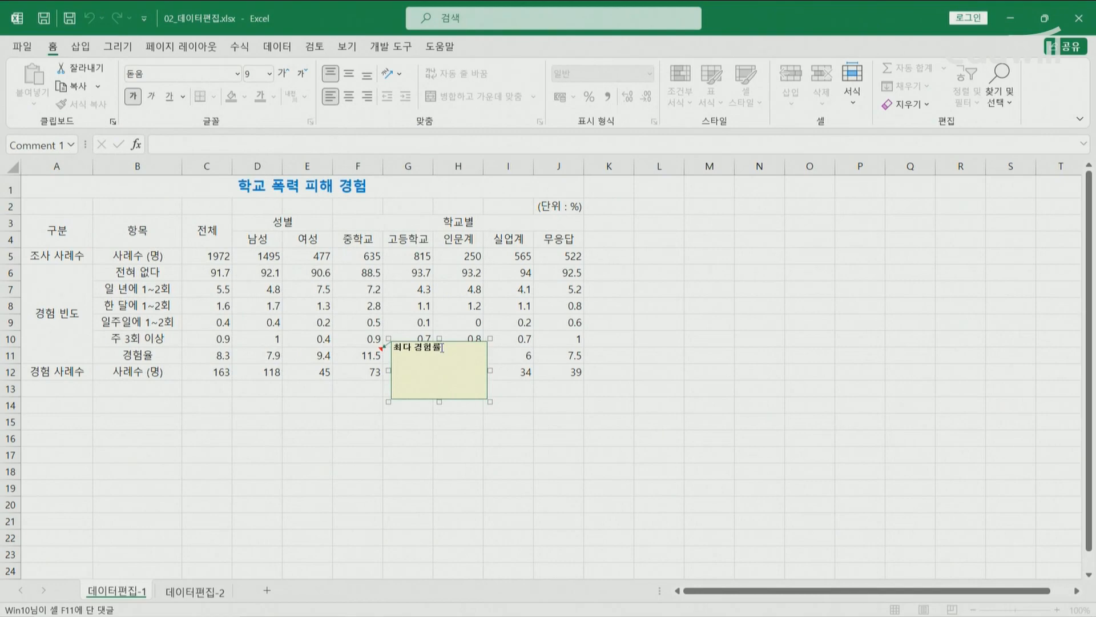
pyautogui.rightClick(443, 347)
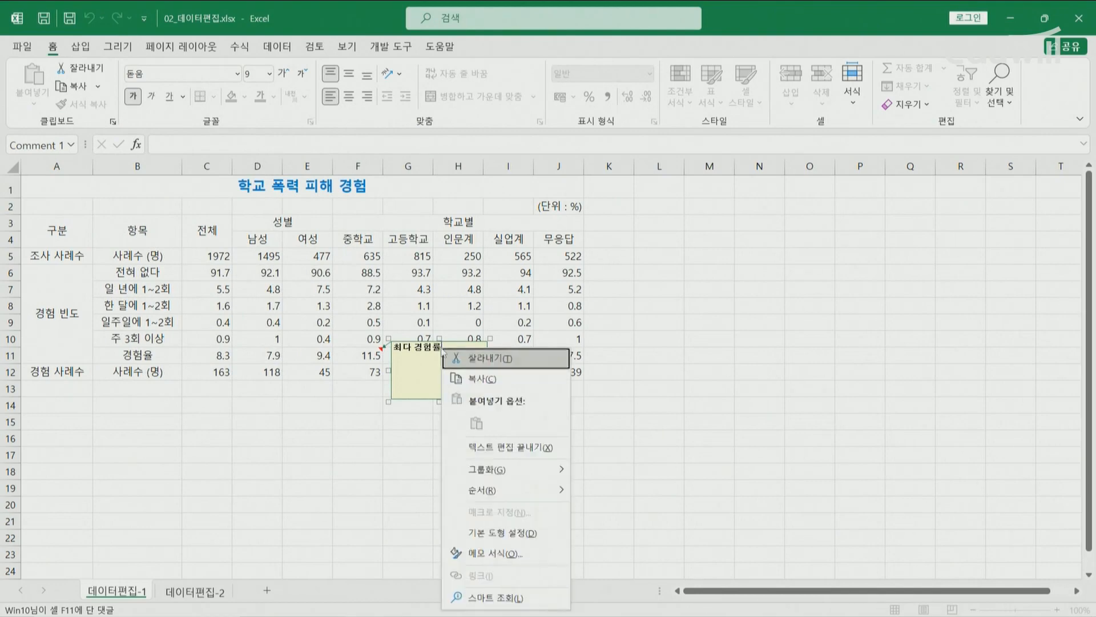
pyautogui.click(492, 554)
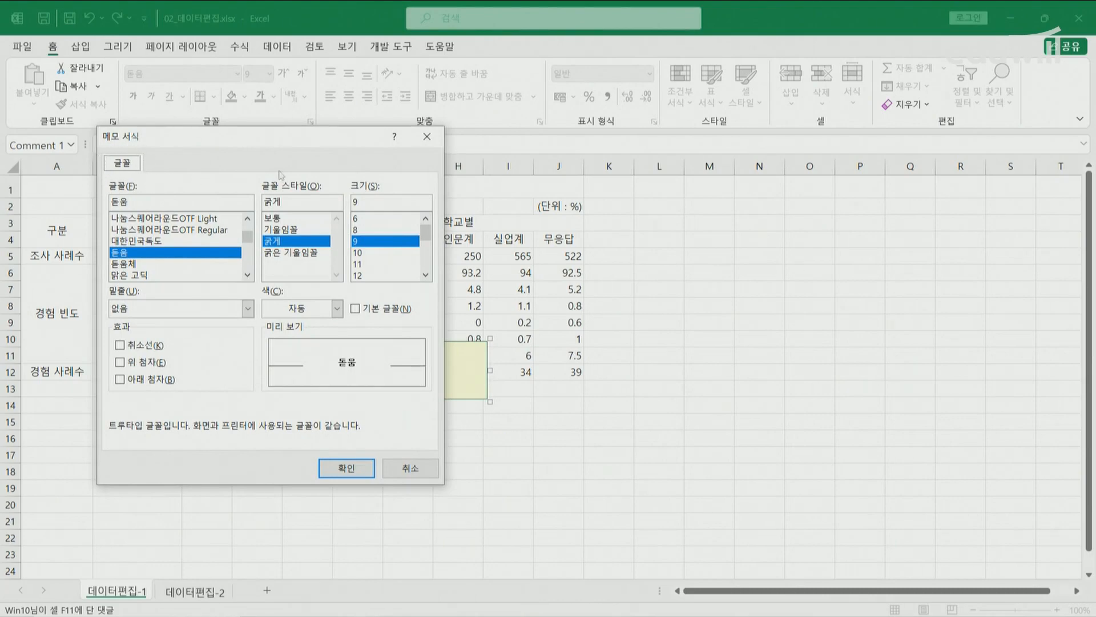
pyautogui.click(424, 142)
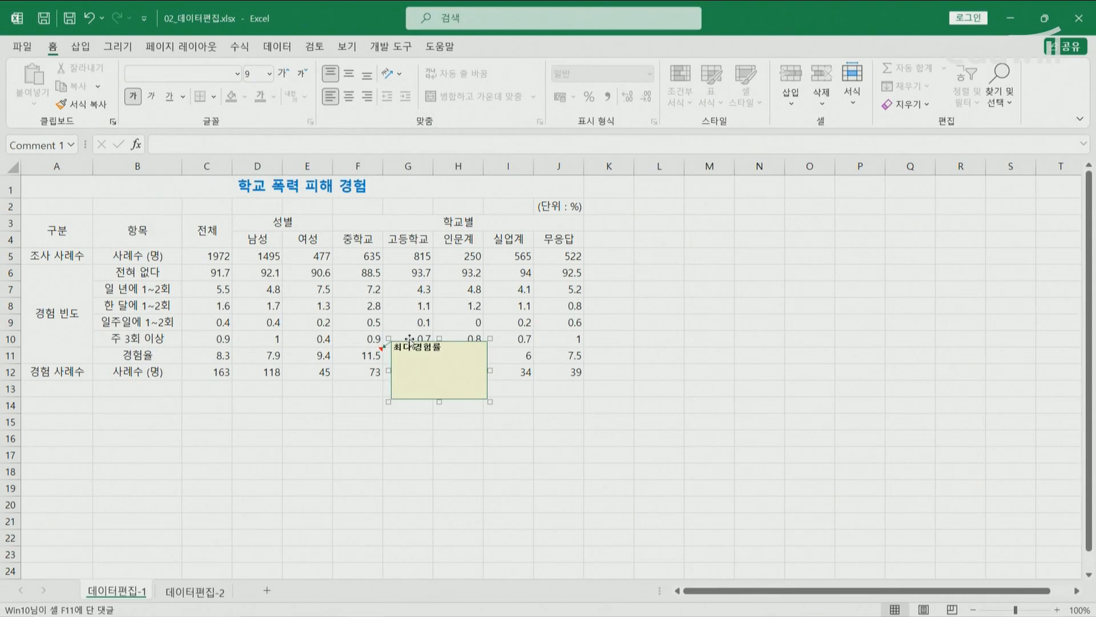
# Turn on the 자동 크기 alignment option in the format of the whole F11 memo box
pyautogui.rightClick(410, 340)
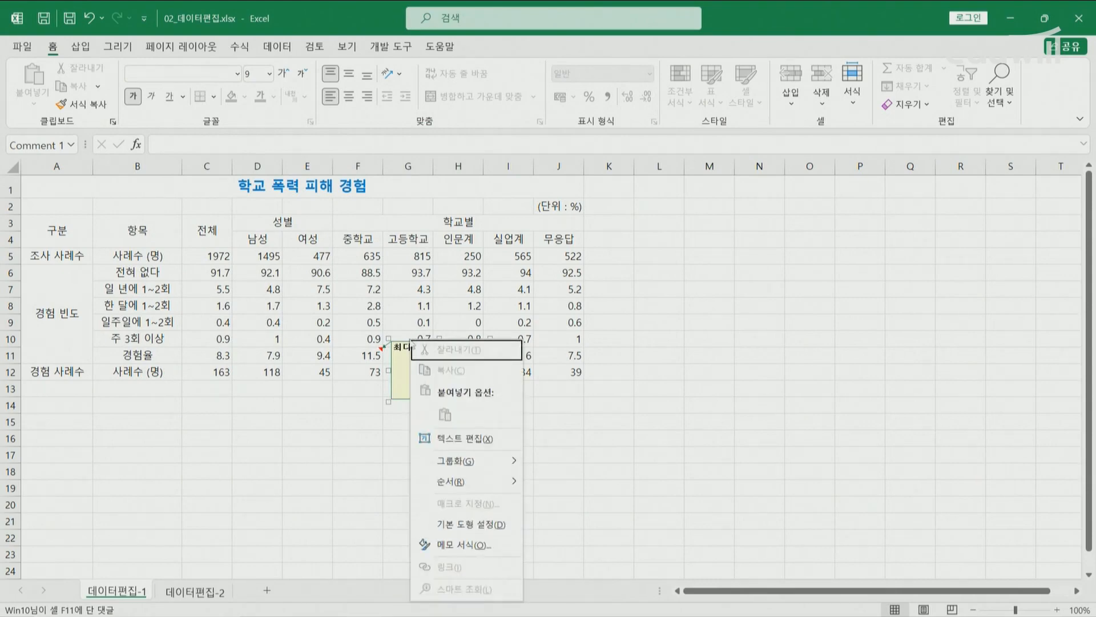
pyautogui.click(448, 546)
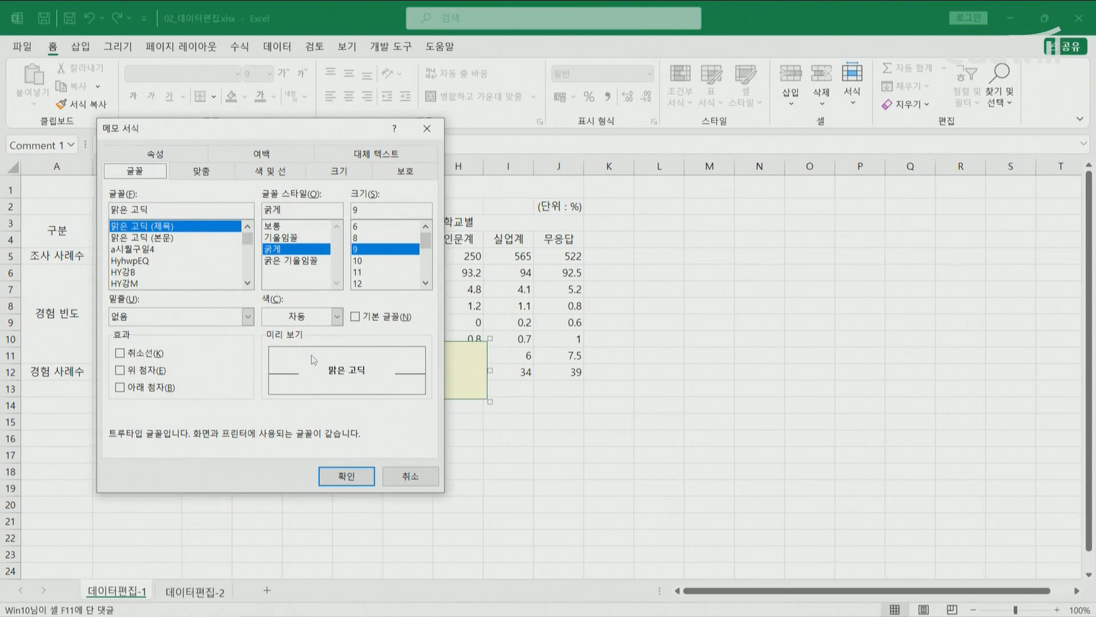
pyautogui.click(219, 173)
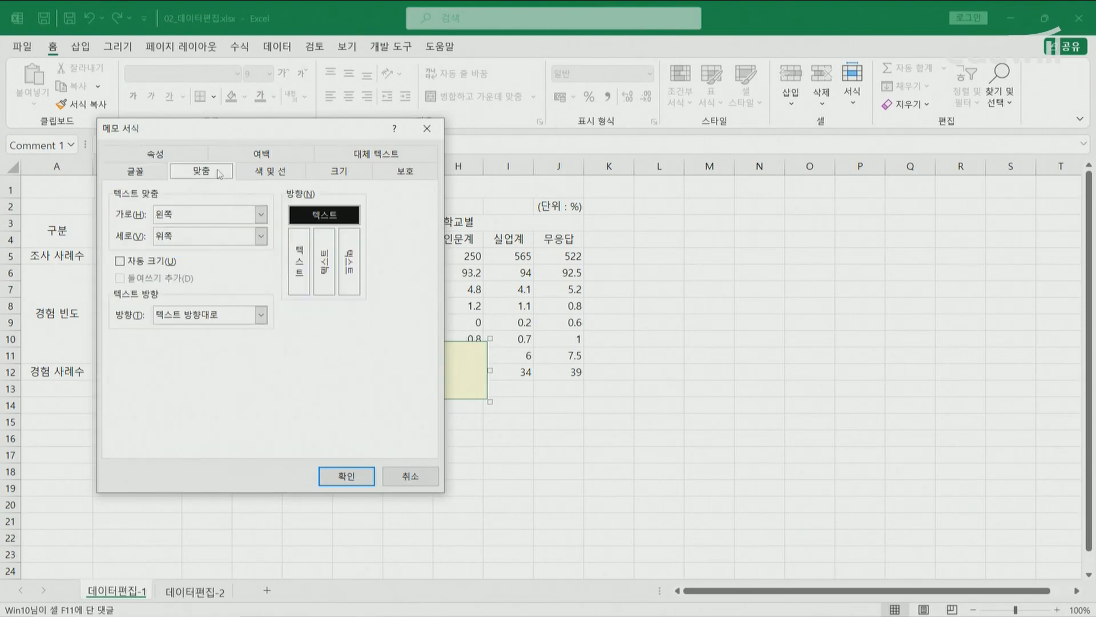
pyautogui.click(158, 263)
pyautogui.click(345, 477)
pyautogui.click(354, 400)
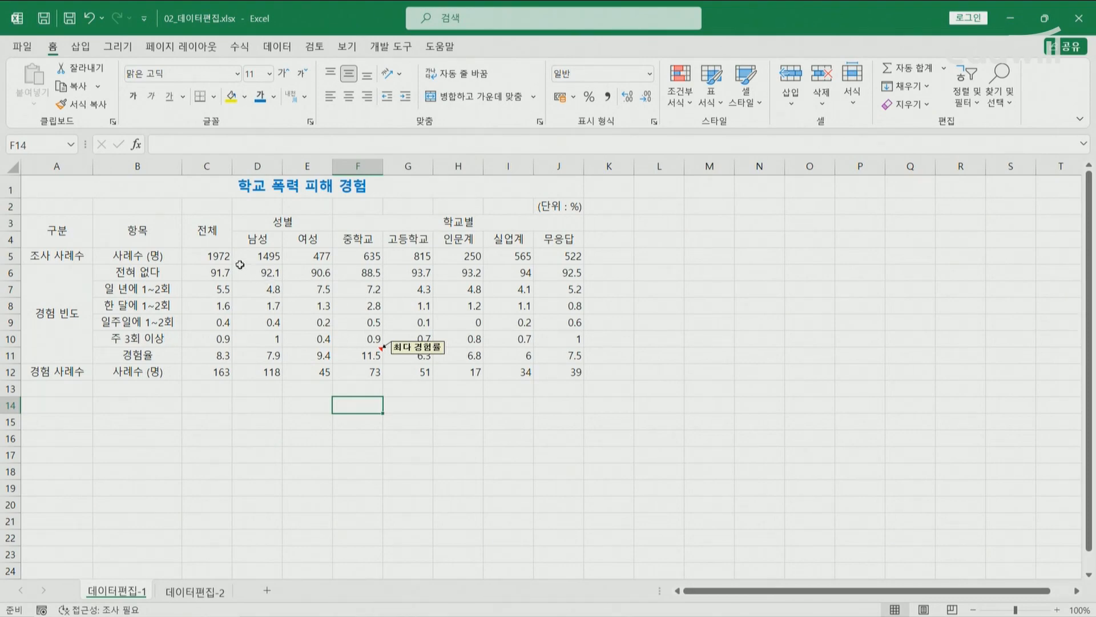
# Apply the custom number format #,##0"명" to C5:J5 and C12:J12 together
pyautogui.moveTo(219, 257); pyautogui.dragTo(571, 257)
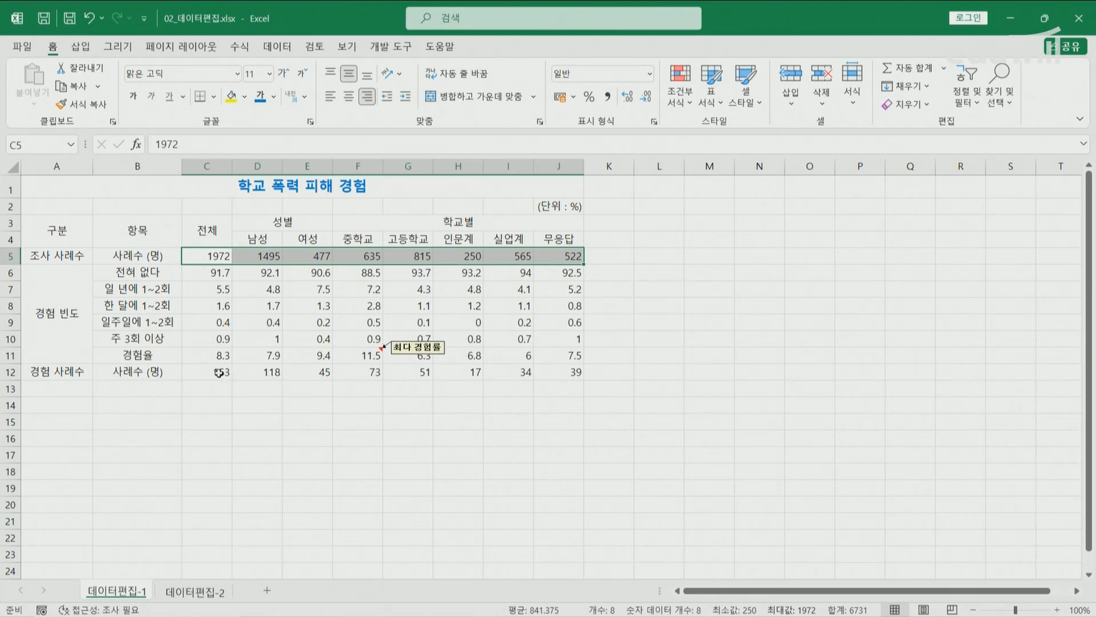
pyautogui.moveTo(218, 372); pyautogui.dragTo(541, 374)
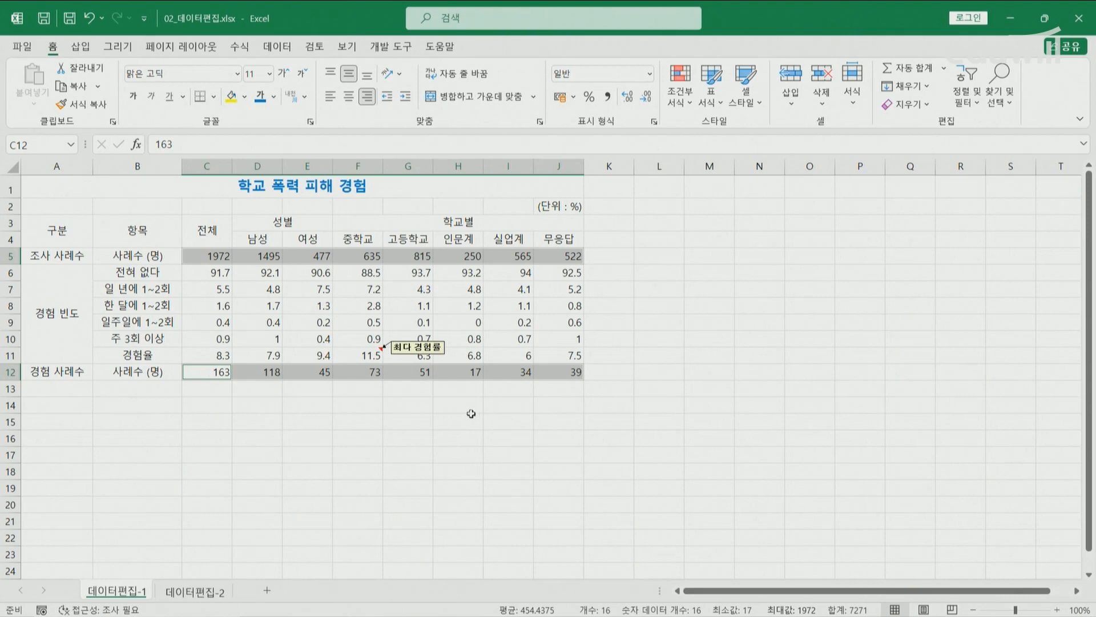
pyautogui.rightClick(371, 373)
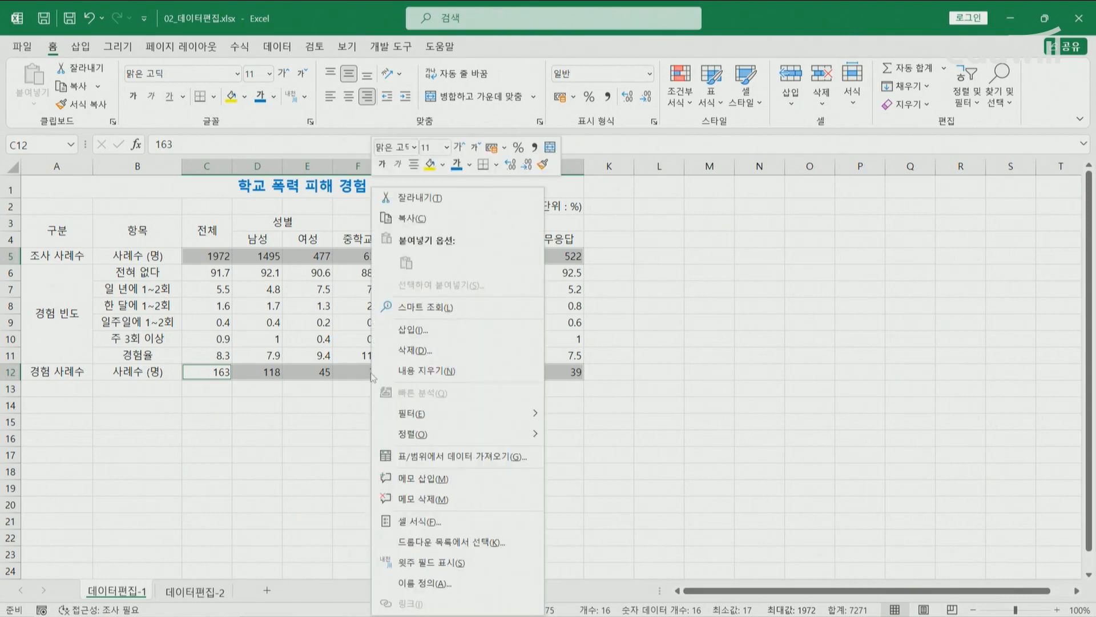
pyautogui.click(416, 522)
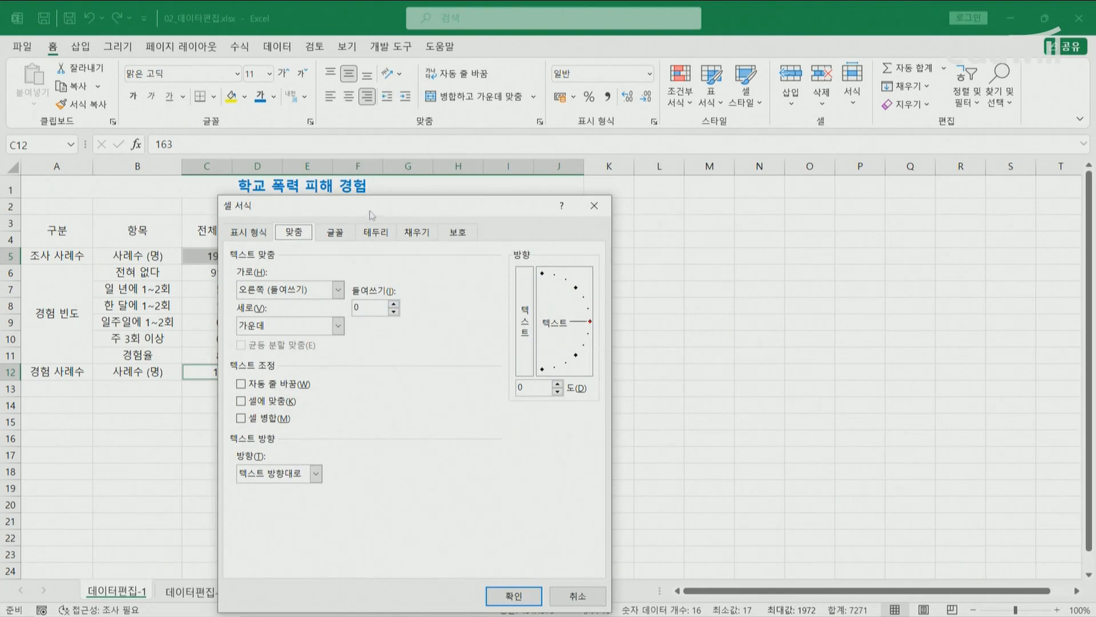
pyautogui.moveTo(372, 215); pyautogui.dragTo(503, 131)
pyautogui.click(390, 150)
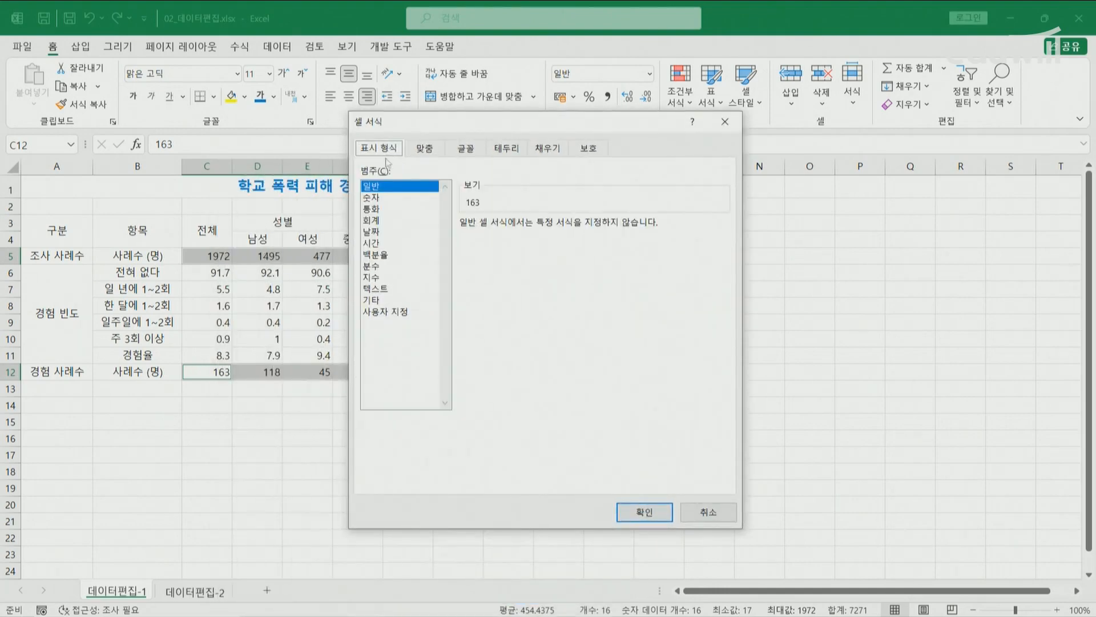
pyautogui.click(398, 312)
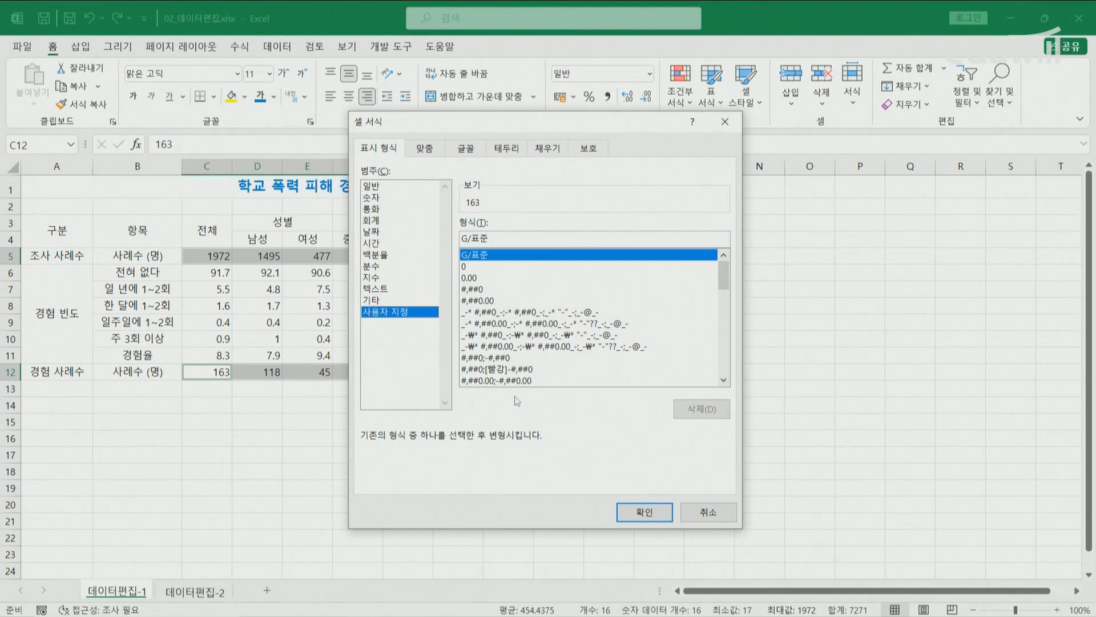
pyautogui.click(484, 289)
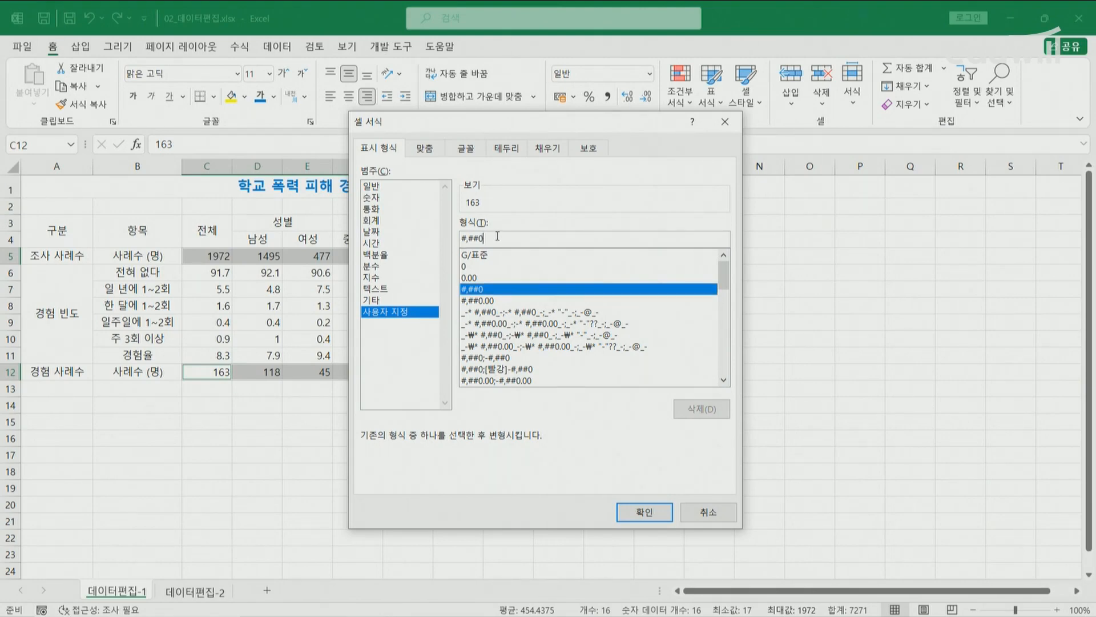
pyautogui.write('"')
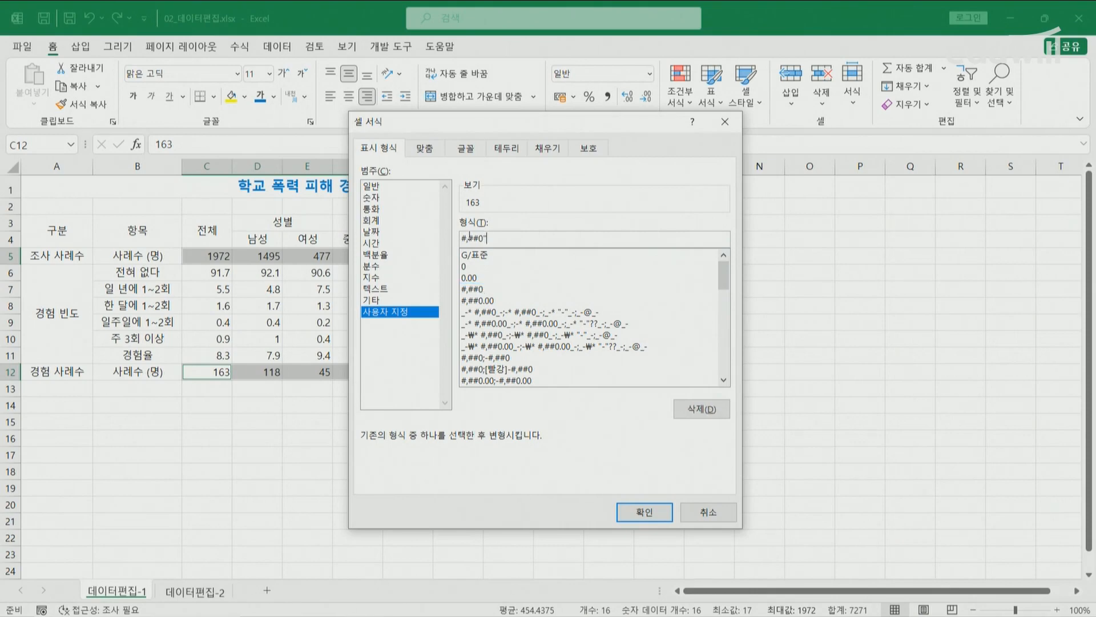
pyautogui.write('au')
pyautogui.press('BackSpace')
pyautogui.press('BackSpace')
pyautogui.write('명"')
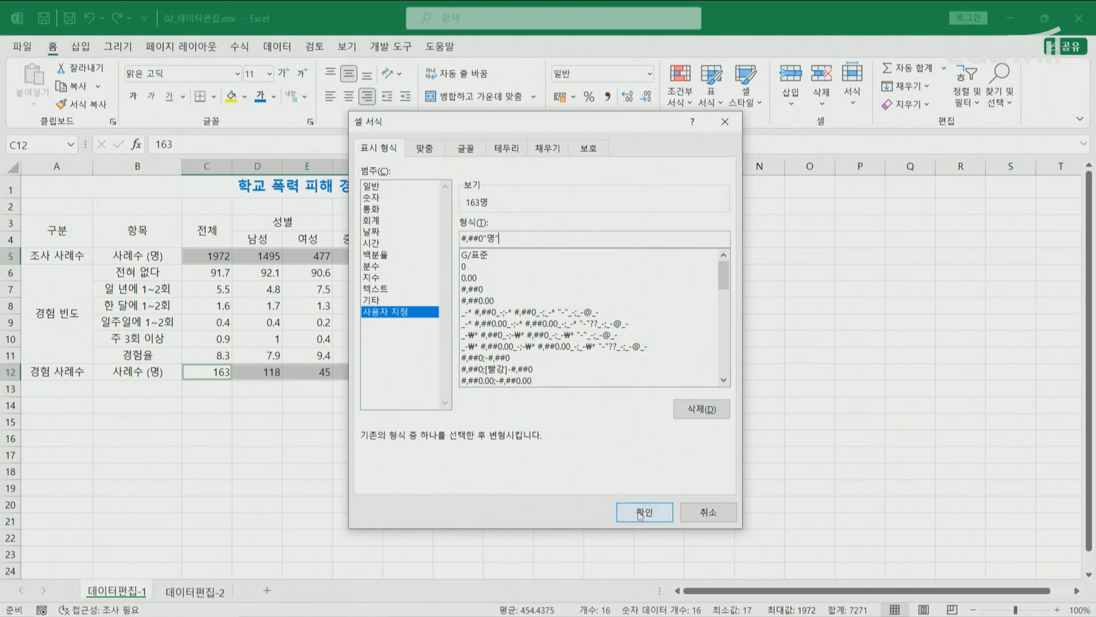
pyautogui.click(641, 514)
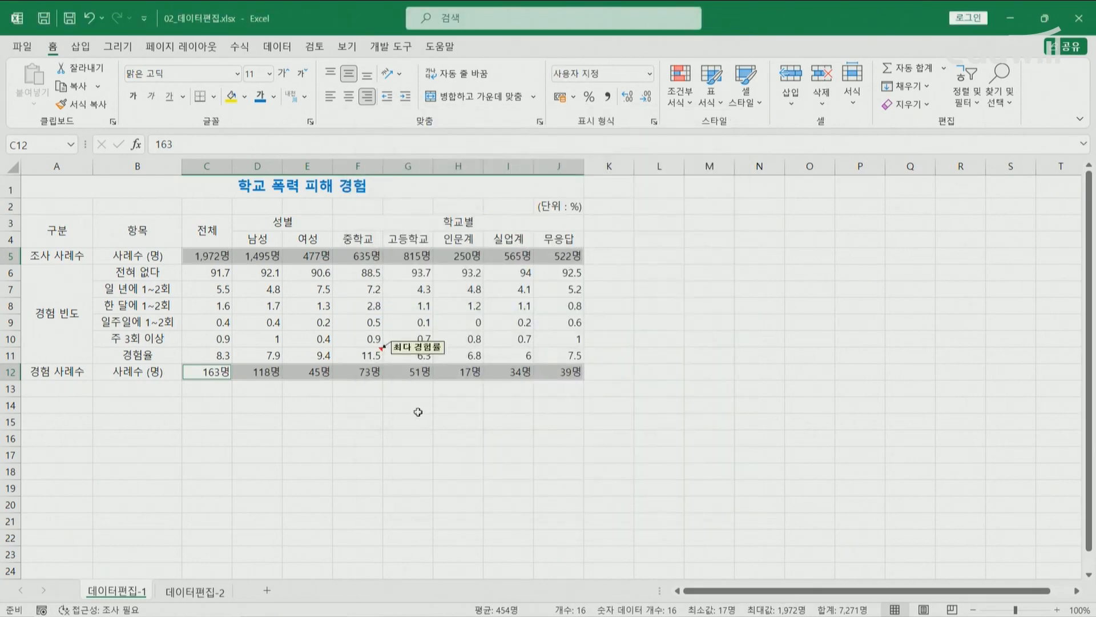
pyautogui.click(211, 254)
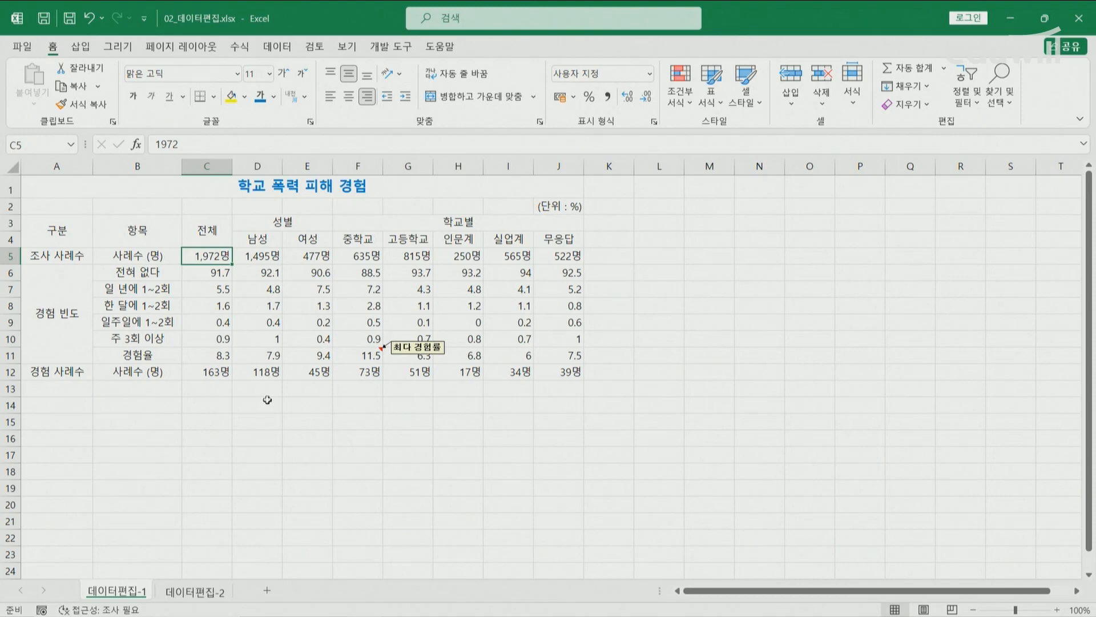
# Apply 모든 테두리 to the table range A3:J12
pyautogui.click(81, 234)
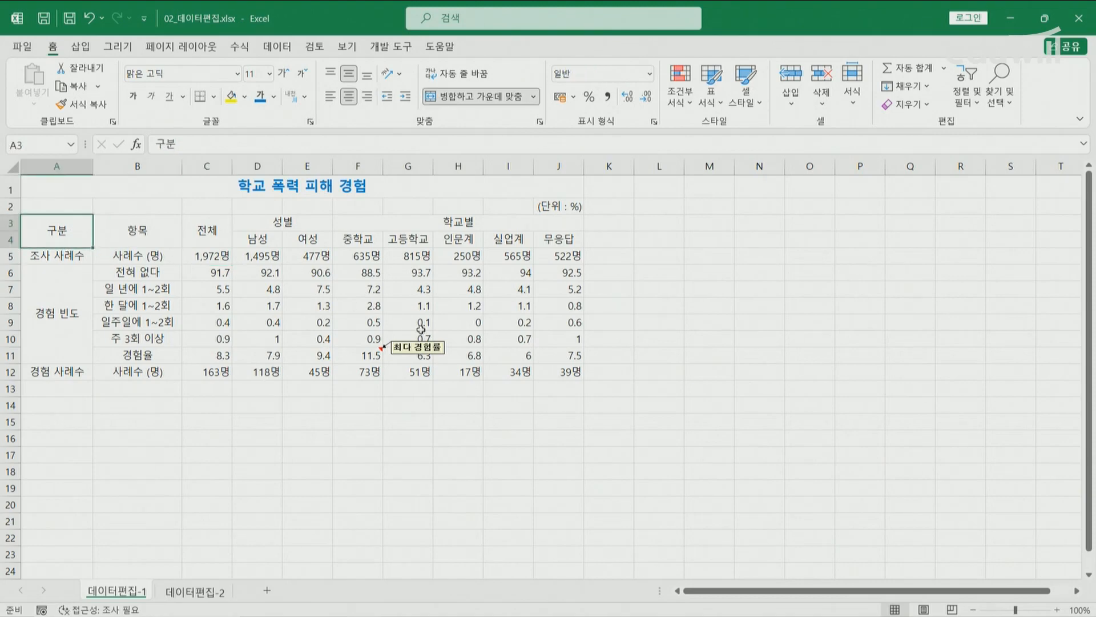
pyautogui.keyDown('shift'); pyautogui.click(565, 369); pyautogui.keyUp('shift')
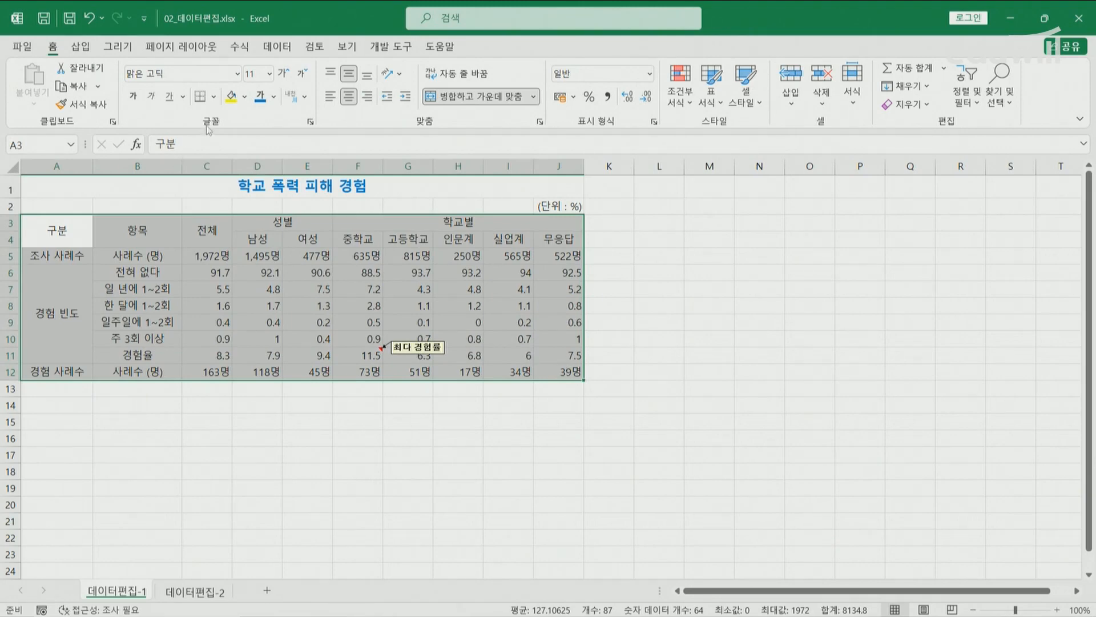
pyautogui.click(213, 96)
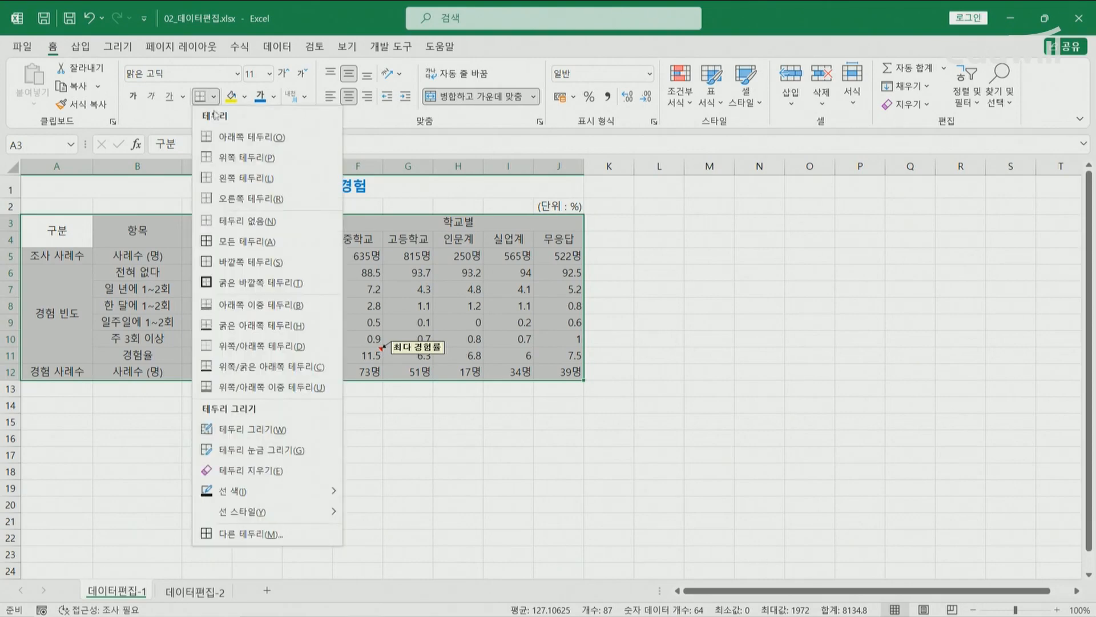
pyautogui.click(236, 242)
pyautogui.click(284, 423)
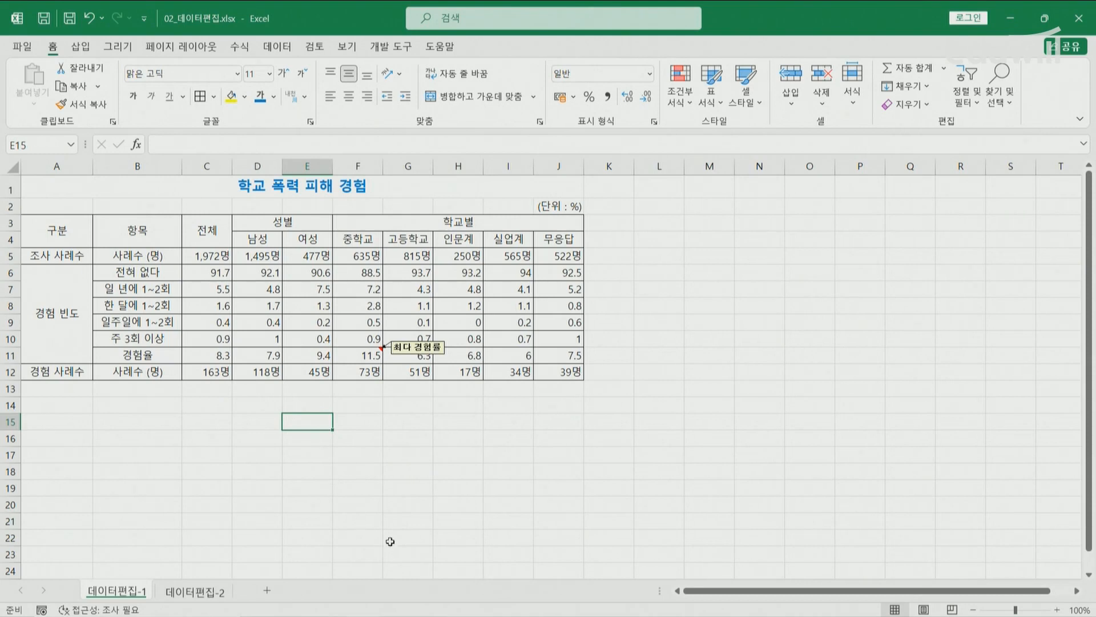
# Switch to the textbook PDF in Edge and go to the 데이터편집-2 exercise instructions on page 26
pyautogui.hotkey('alt', 'Tab')
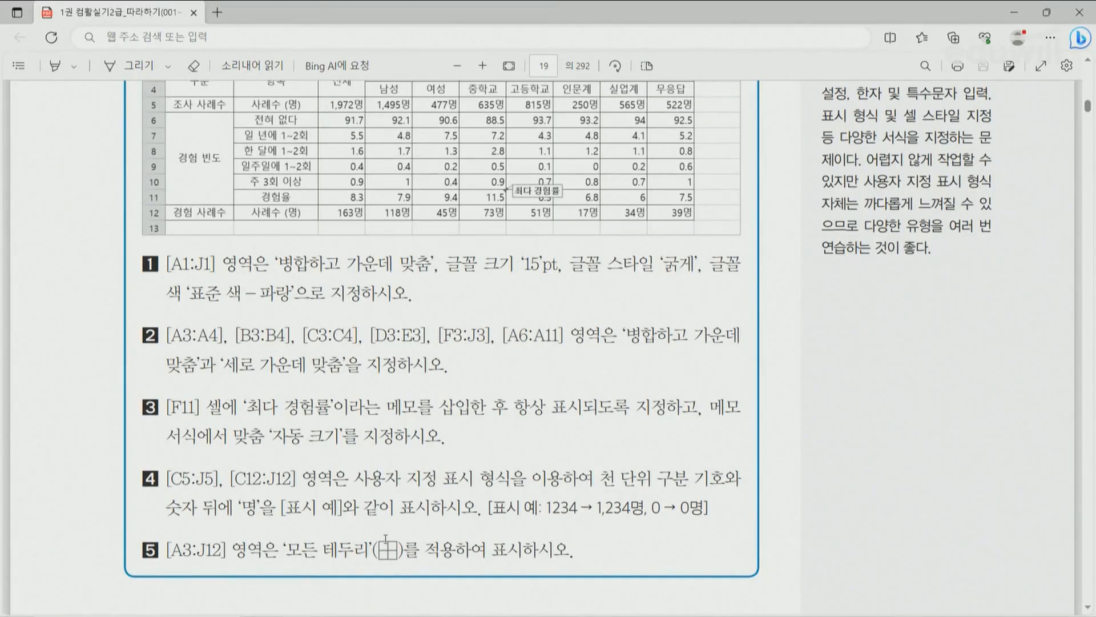
pyautogui.scroll(-10, 389, 542)
pyautogui.scroll(-20, 388, 542)
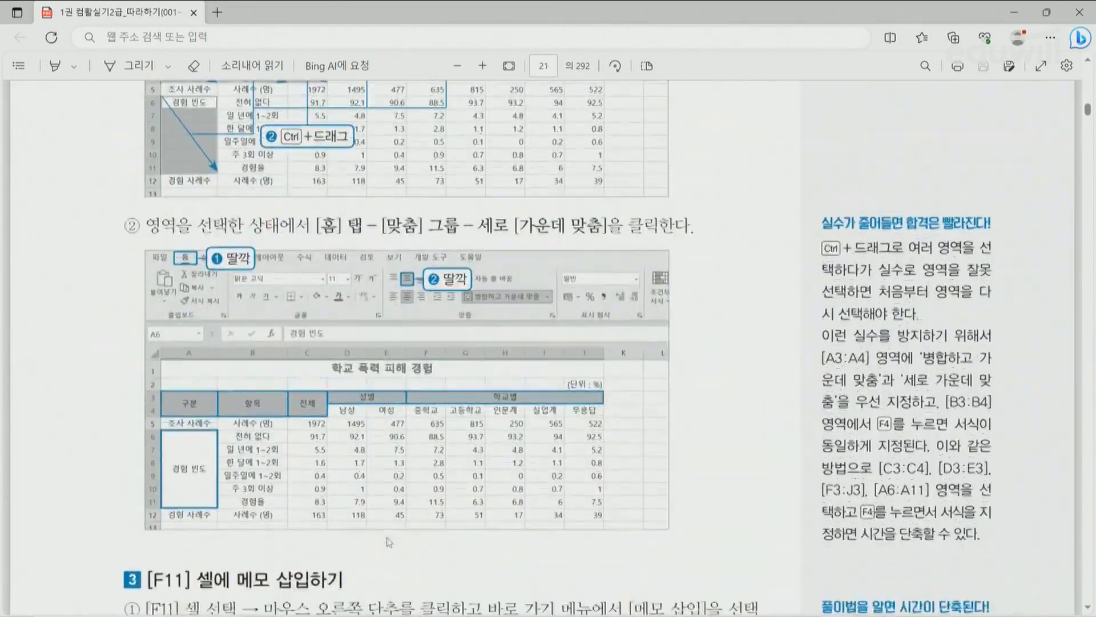
pyautogui.scroll(-20, 388, 542)
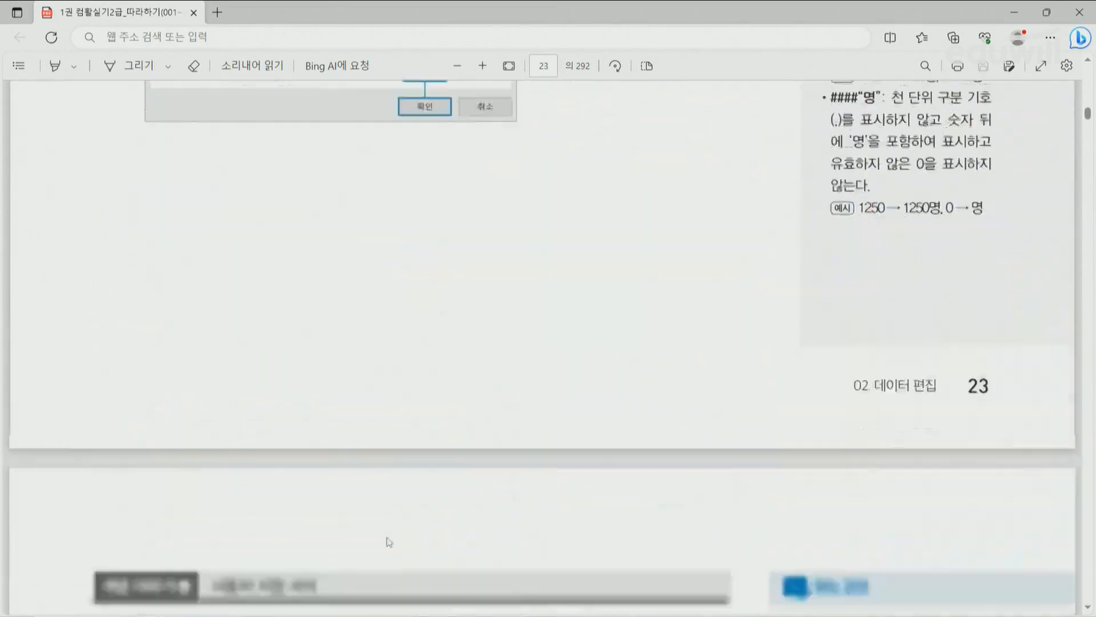
pyautogui.scroll(-20, 388, 542)
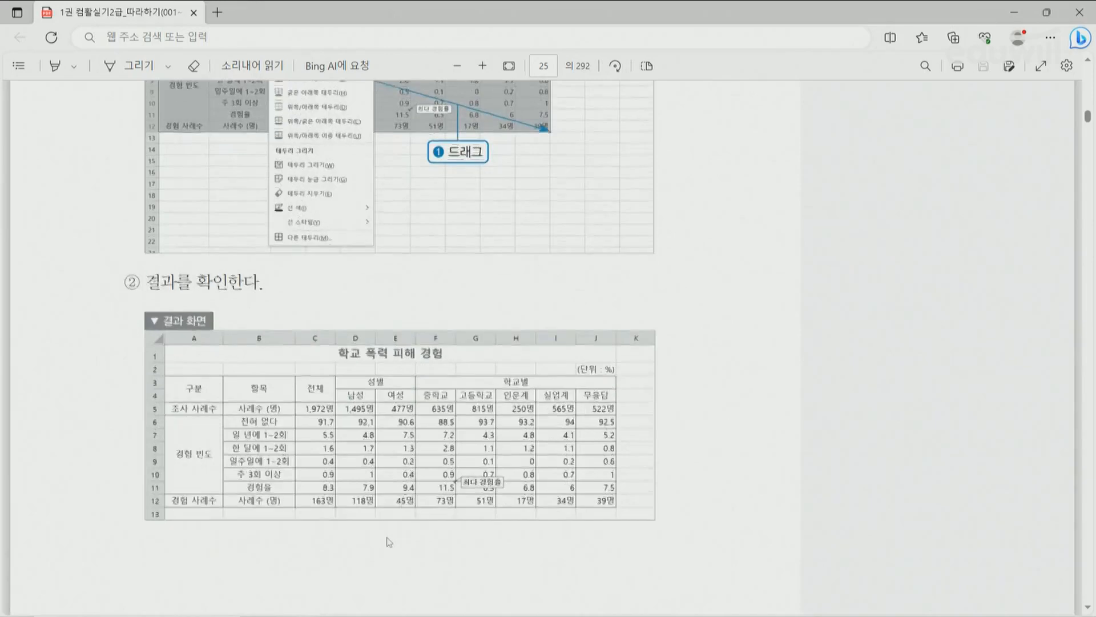
pyautogui.scroll(-4, 388, 541)
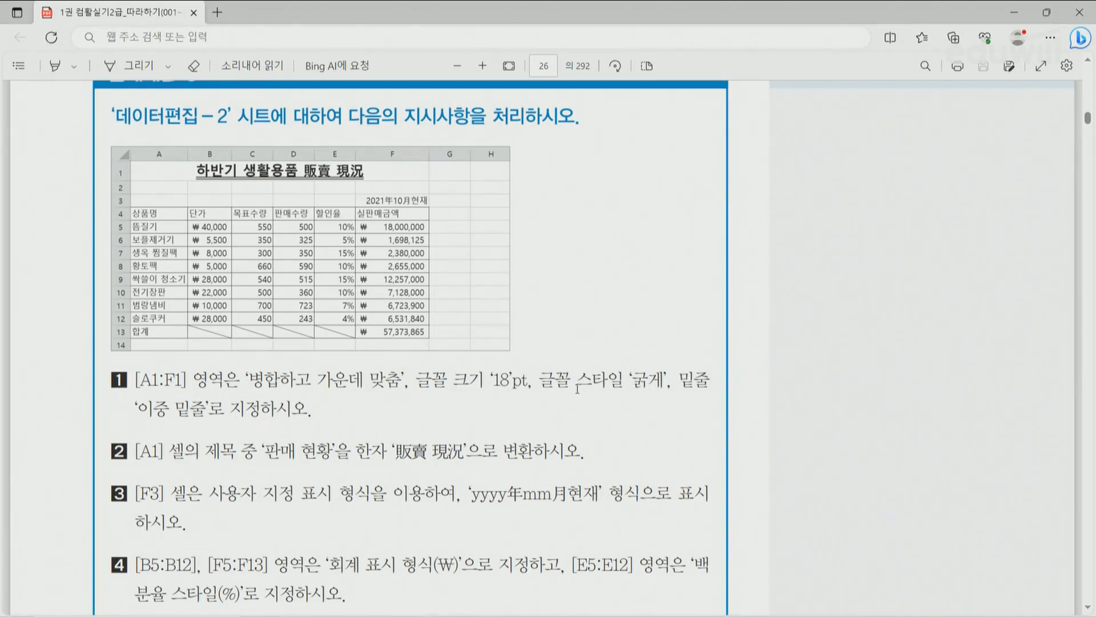
# Read the remaining 데이터편집-2 instructions in the textbook, switch to Excel and open the 데이터편집-2 sheet
pyautogui.scroll(-1, 439, 419)
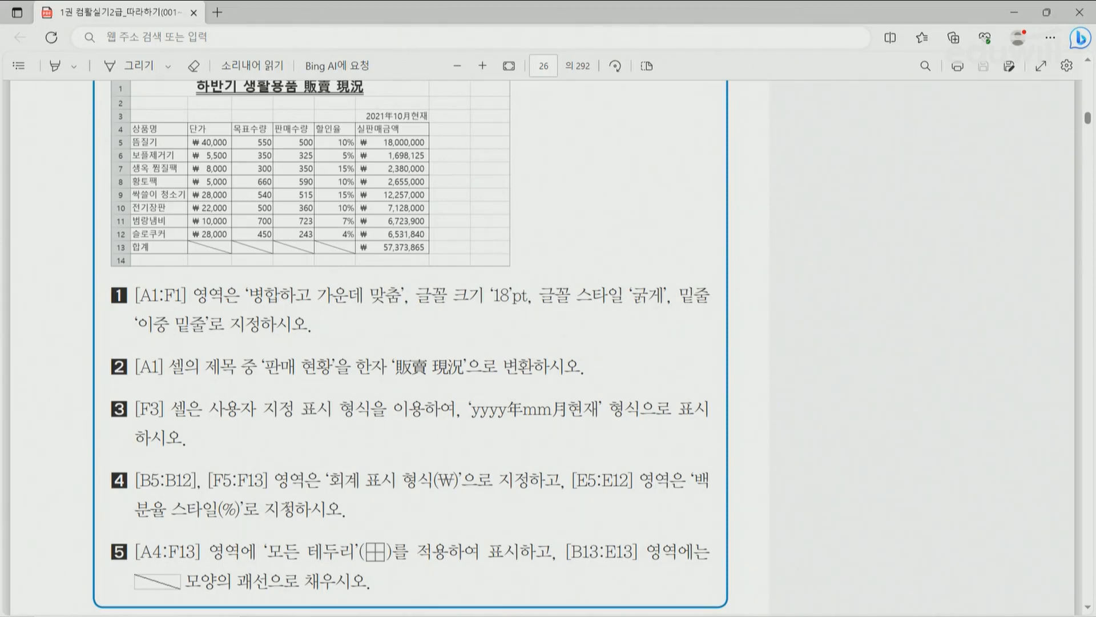
pyautogui.hotkey('alt', 'Tab')
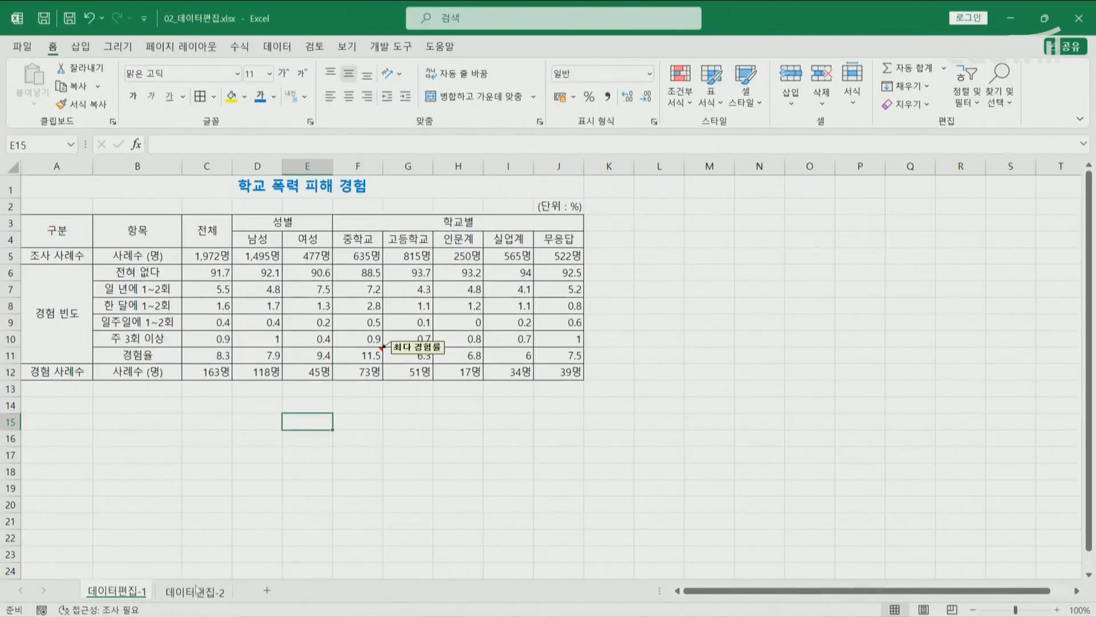
pyautogui.click(195, 591)
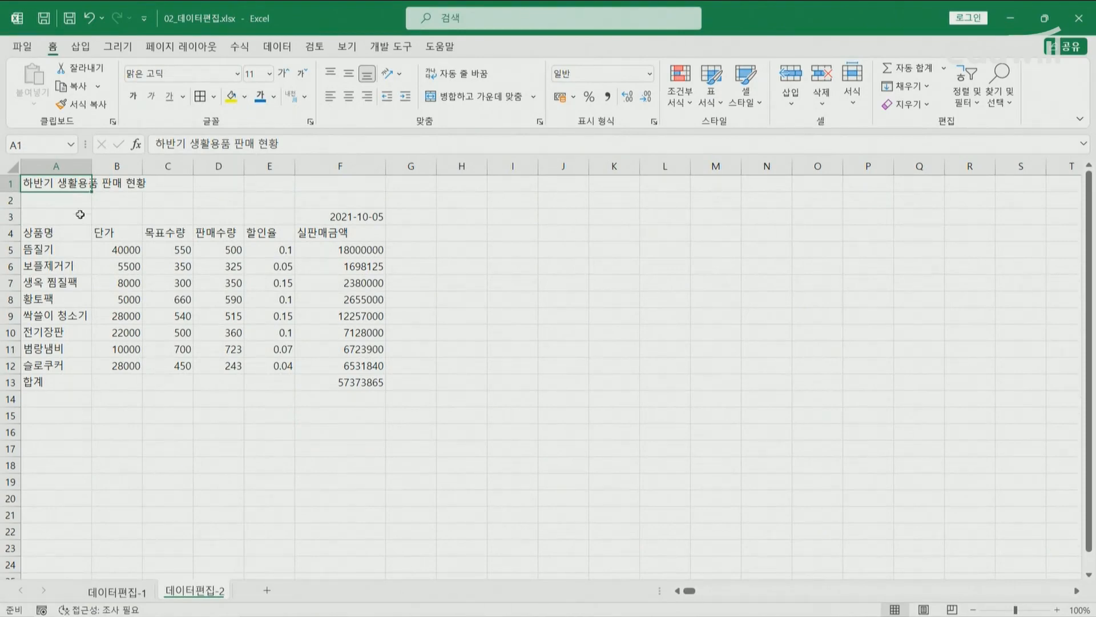
# Merge and center the title across A1:F1 and set its font size to 18
pyautogui.moveTo(331, 181); pyautogui.dragTo(337, 183)
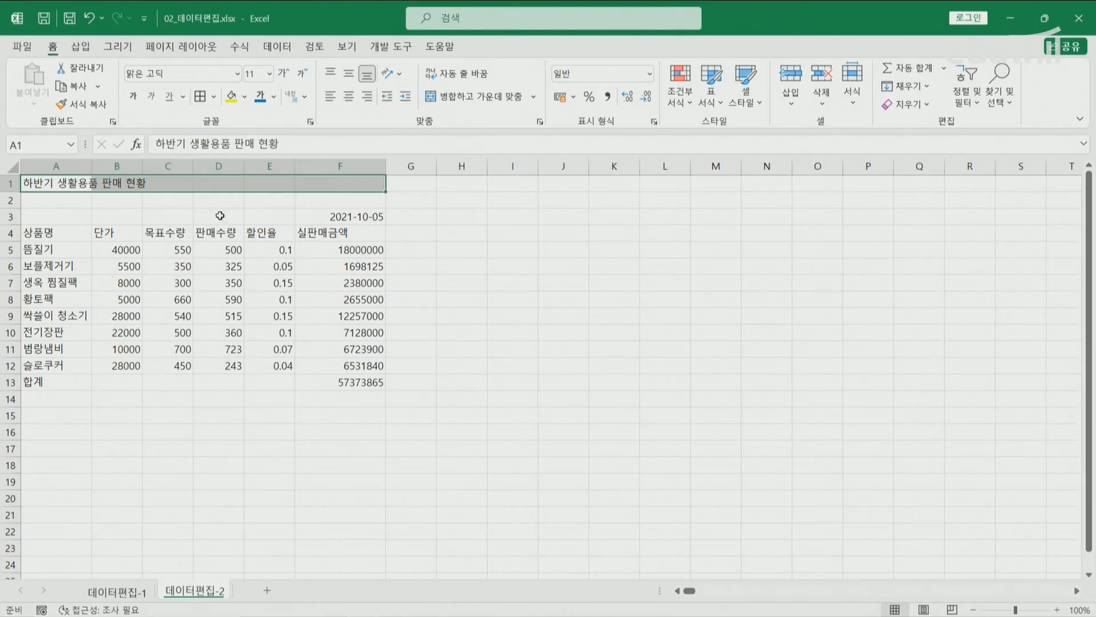
pyautogui.click(445, 97)
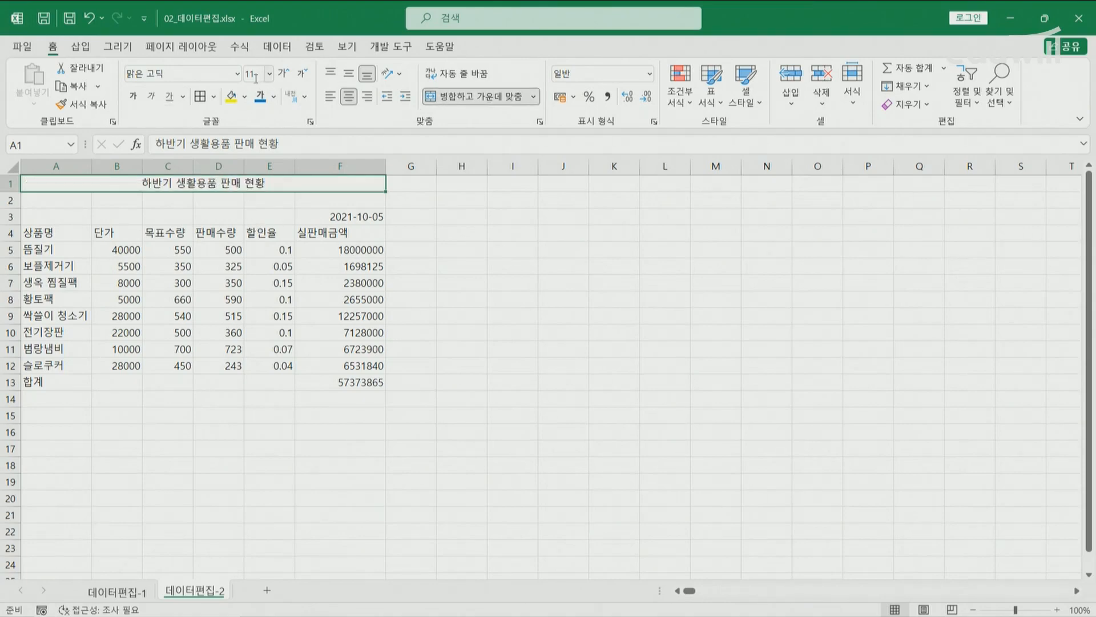
pyautogui.write('18')
pyautogui.press('Return')
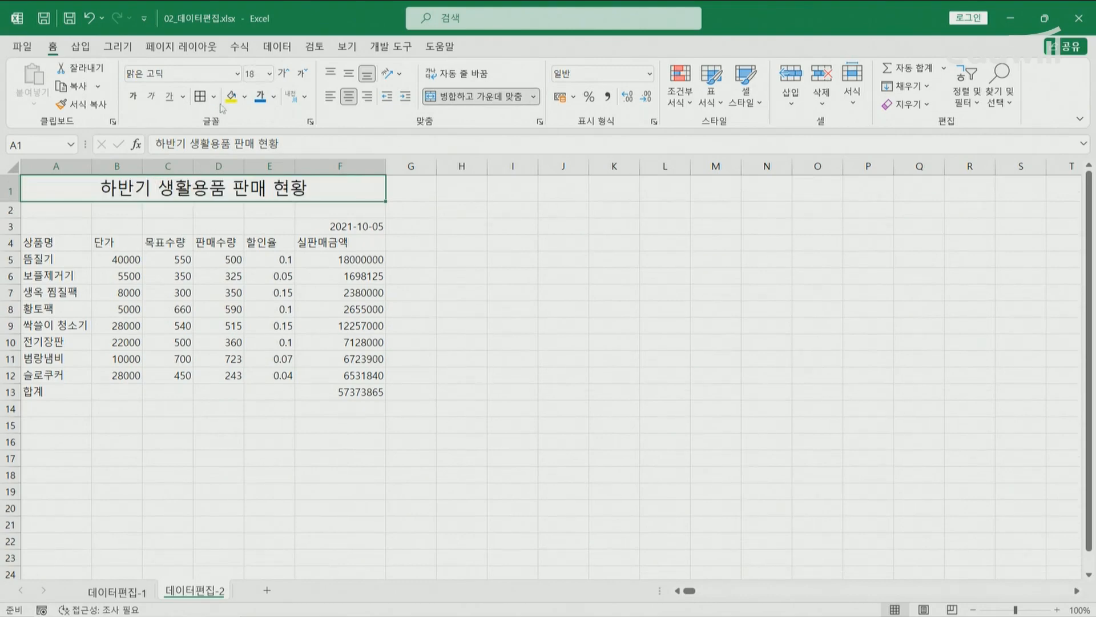
# Make the merged title in A1 bold and give it a double underline (이중 밑줄)
pyautogui.click(133, 96)
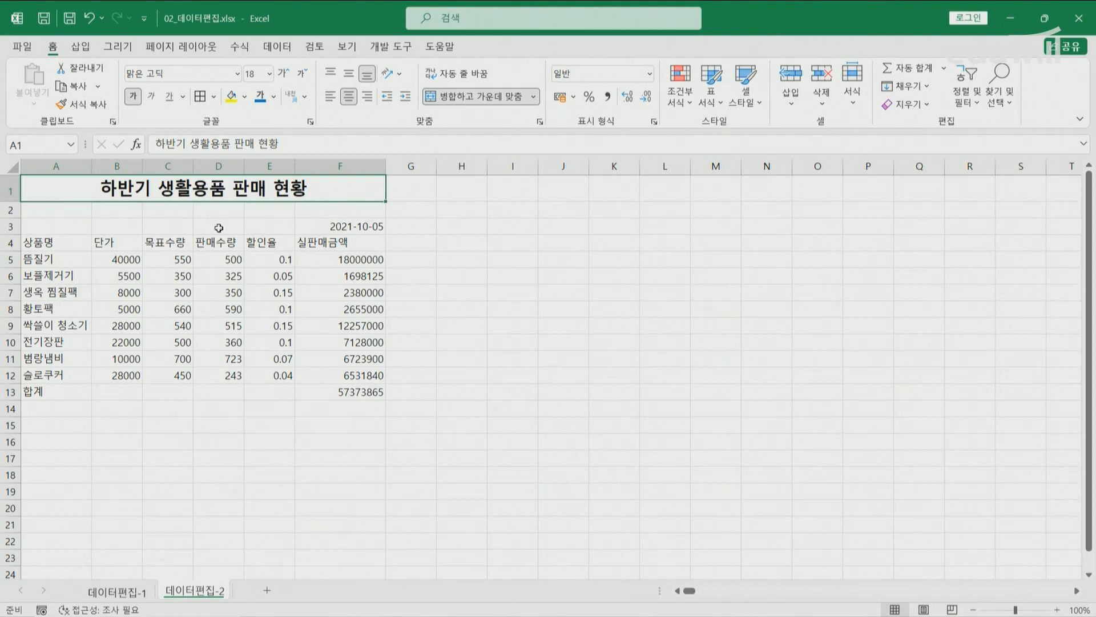
pyautogui.click(183, 96)
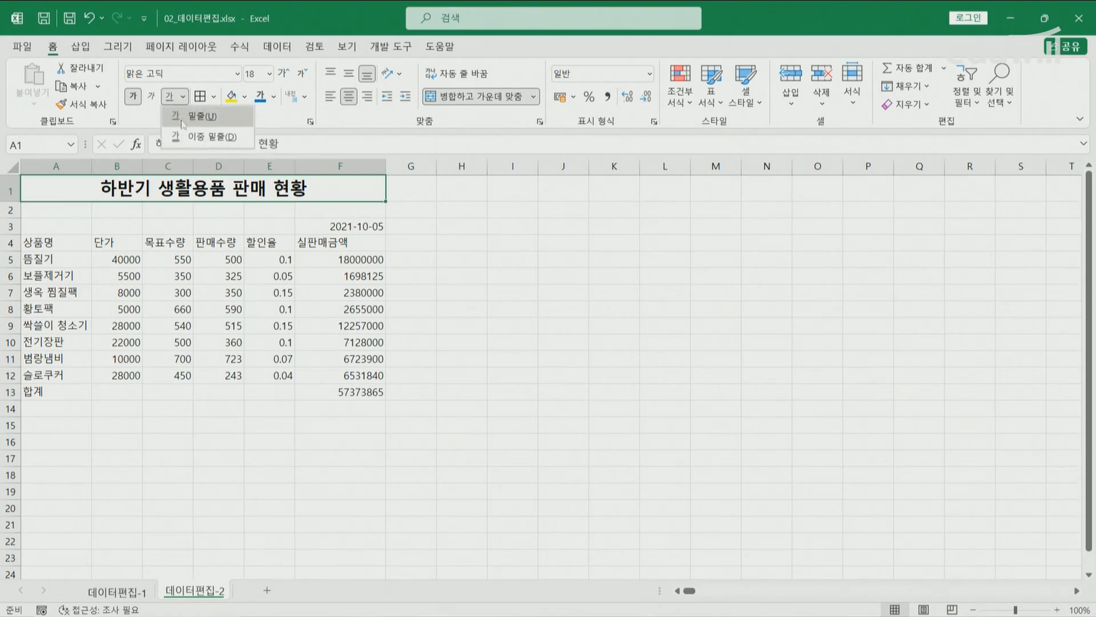
pyautogui.click(184, 120)
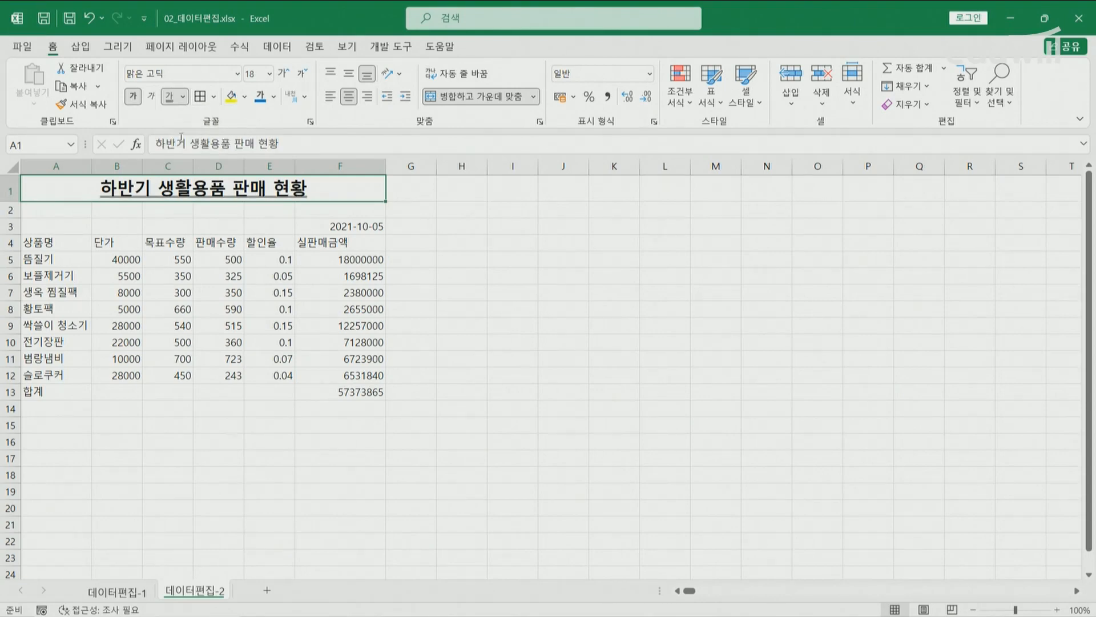
pyautogui.click(247, 293)
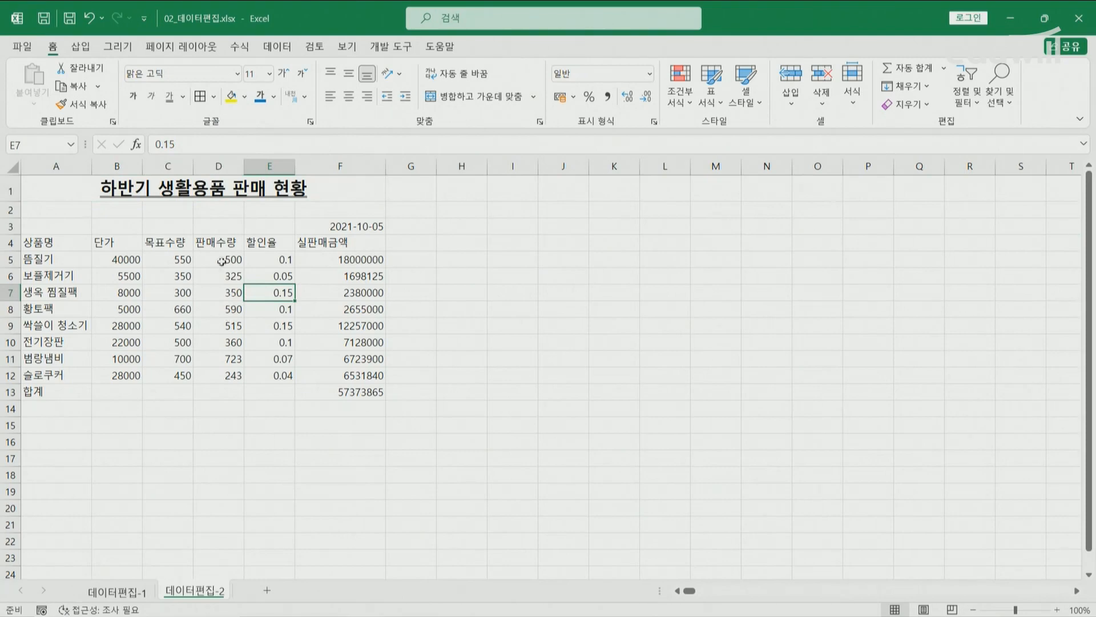
# Convert the words 판매 현황 in the A1 title to the Hanja 販賣 現況
pyautogui.click(238, 187)
pyautogui.moveTo(234, 144); pyautogui.dragTo(279, 143)
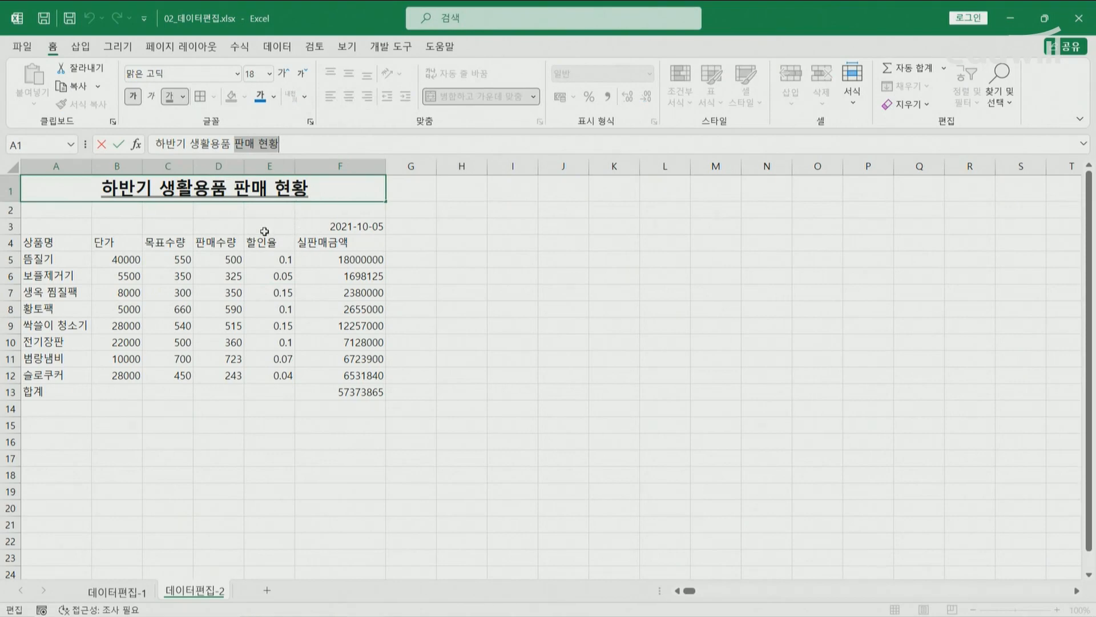
pyautogui.press('Hangul_Hanja')
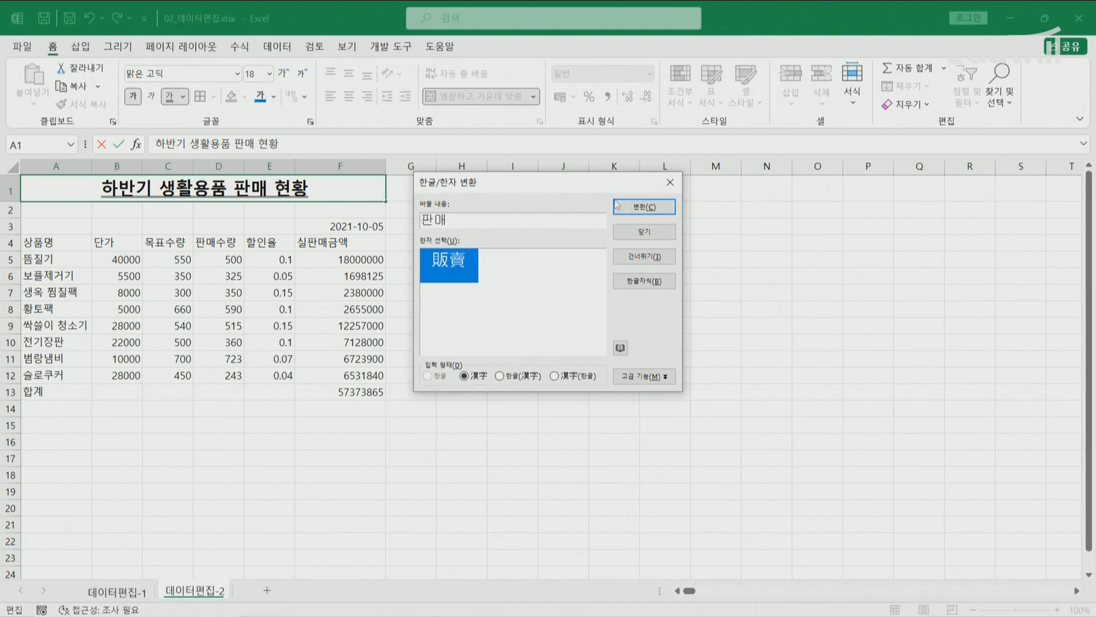
pyautogui.click(617, 206)
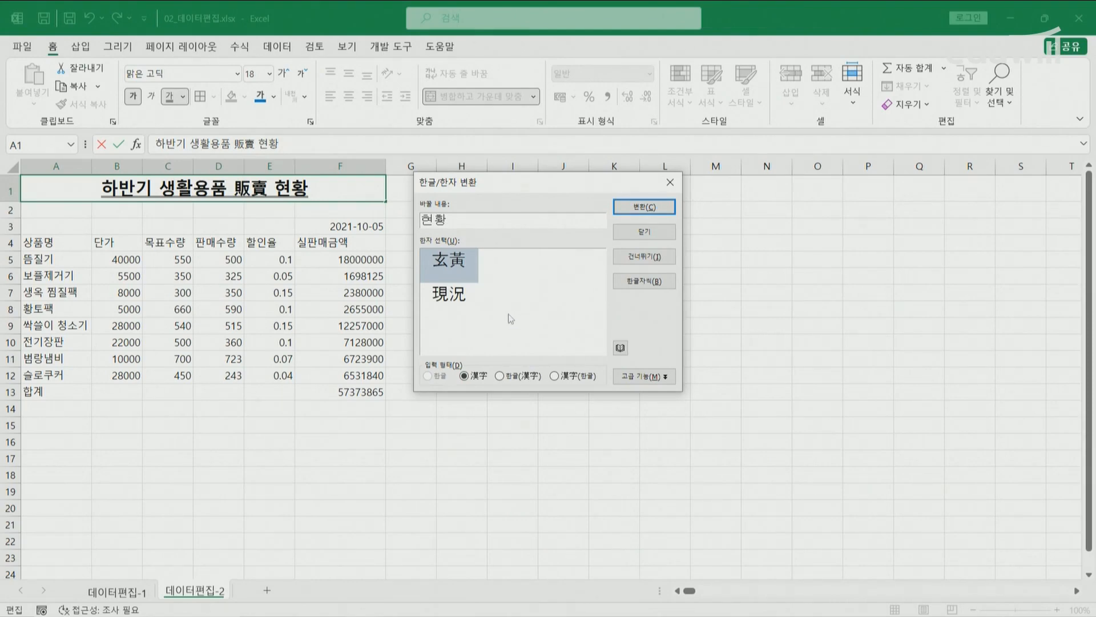
pyautogui.click(460, 302)
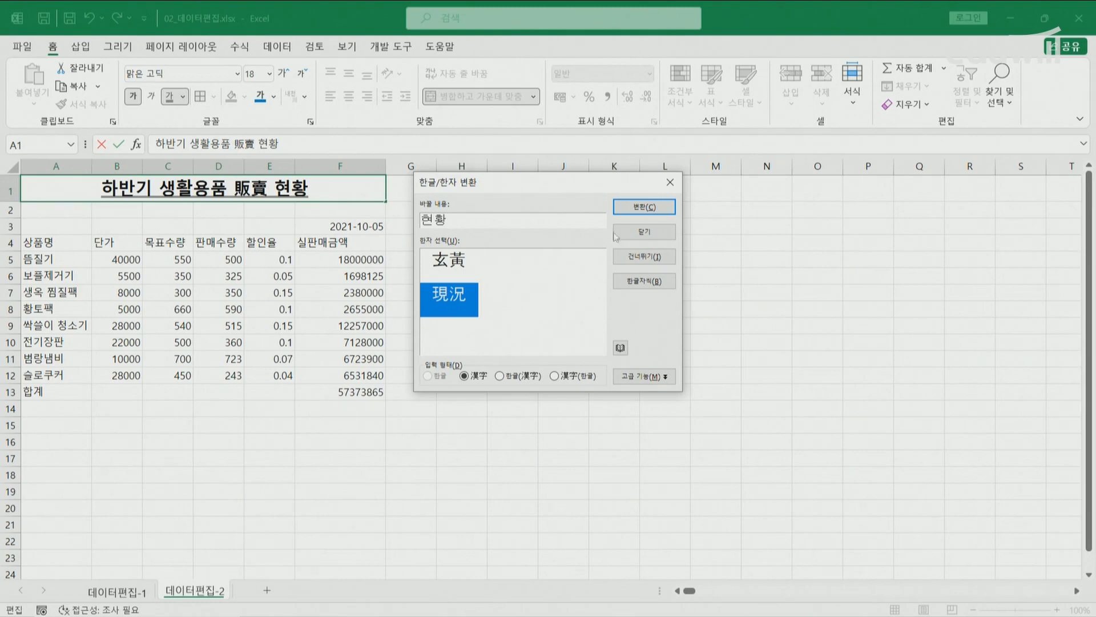
pyautogui.click(646, 206)
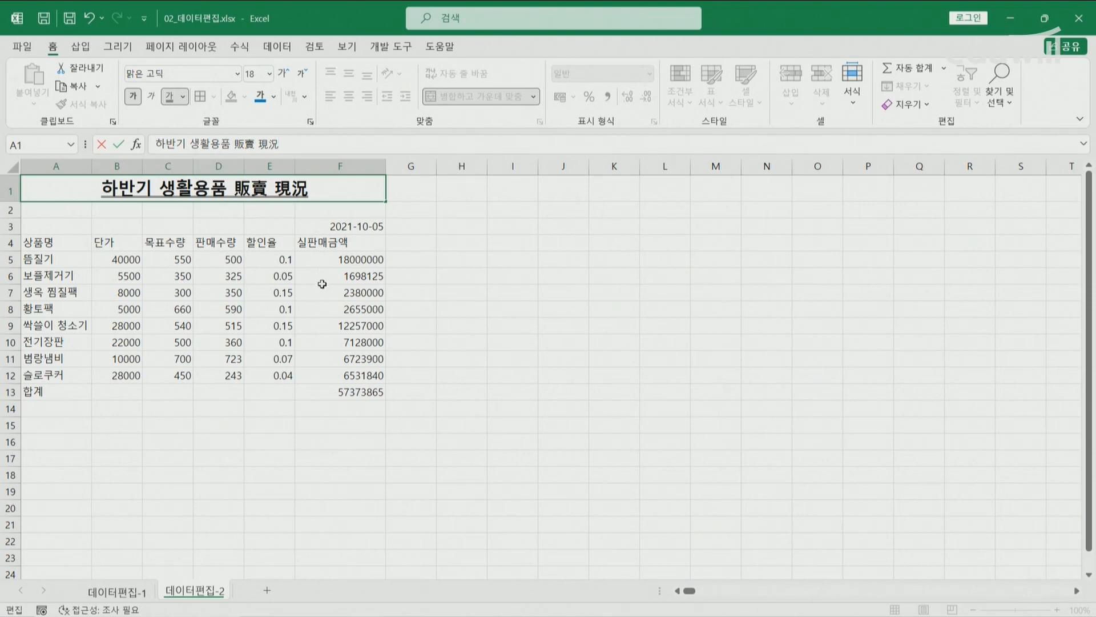
pyautogui.click(323, 279)
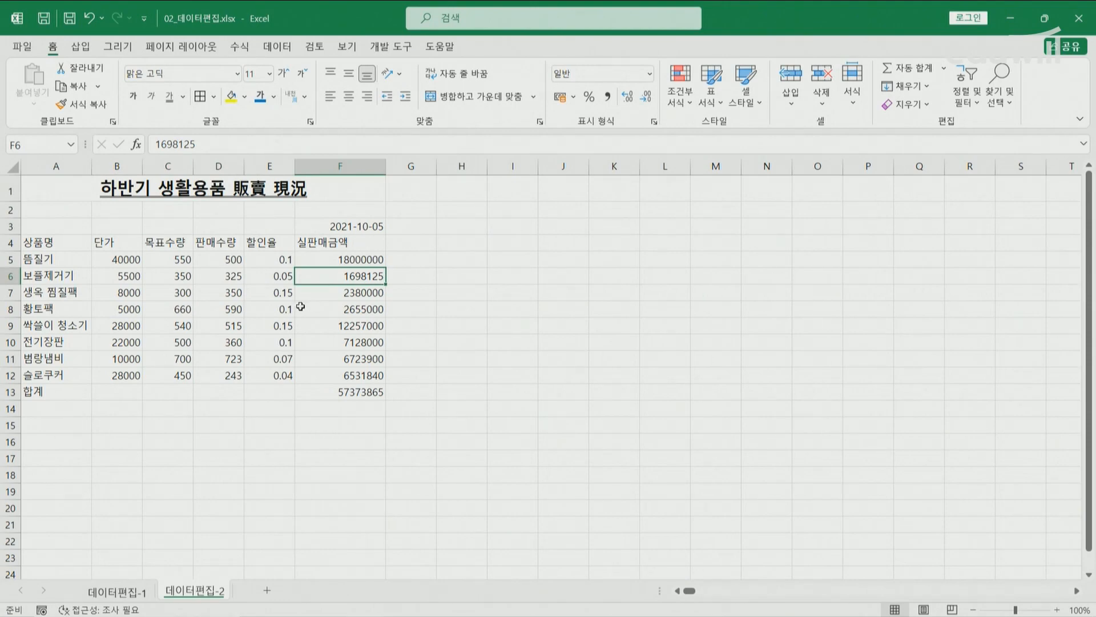
pyautogui.click(354, 224)
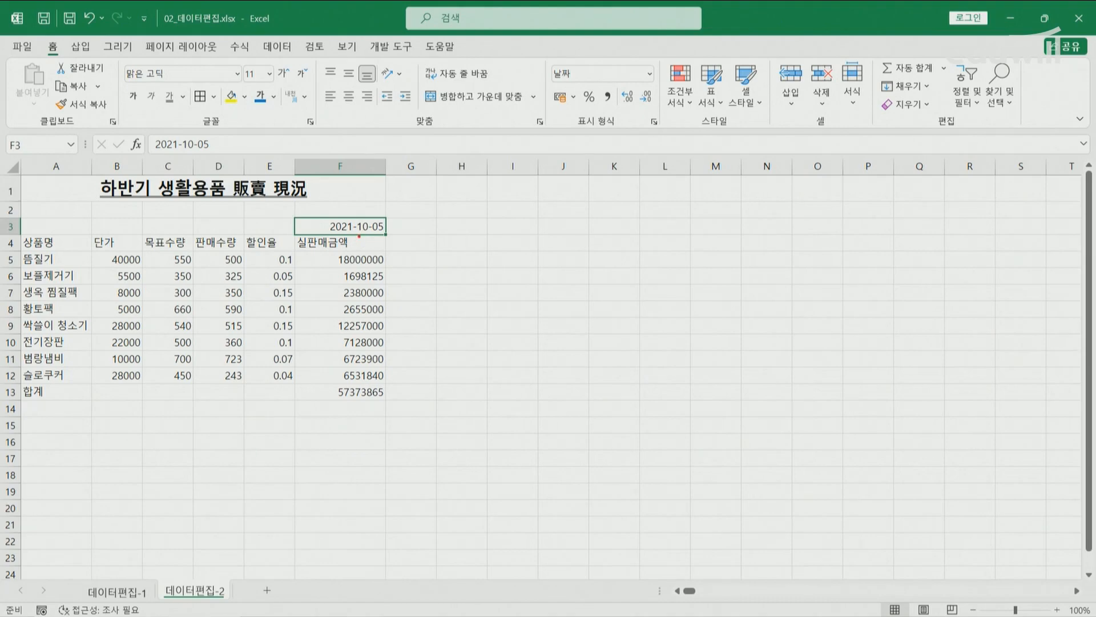
pyautogui.moveTo(359, 237)
pyautogui.mouseDown()
pyautogui.moveTo(348, 246)
pyautogui.moveTo(386, 204)
pyautogui.moveTo(390, 239)
pyautogui.mouseUp()
pyautogui.moveTo(474, 230); pyautogui.dragTo(519, 227)
pyautogui.moveTo(605, 201); pyautogui.dragTo(580, 243)
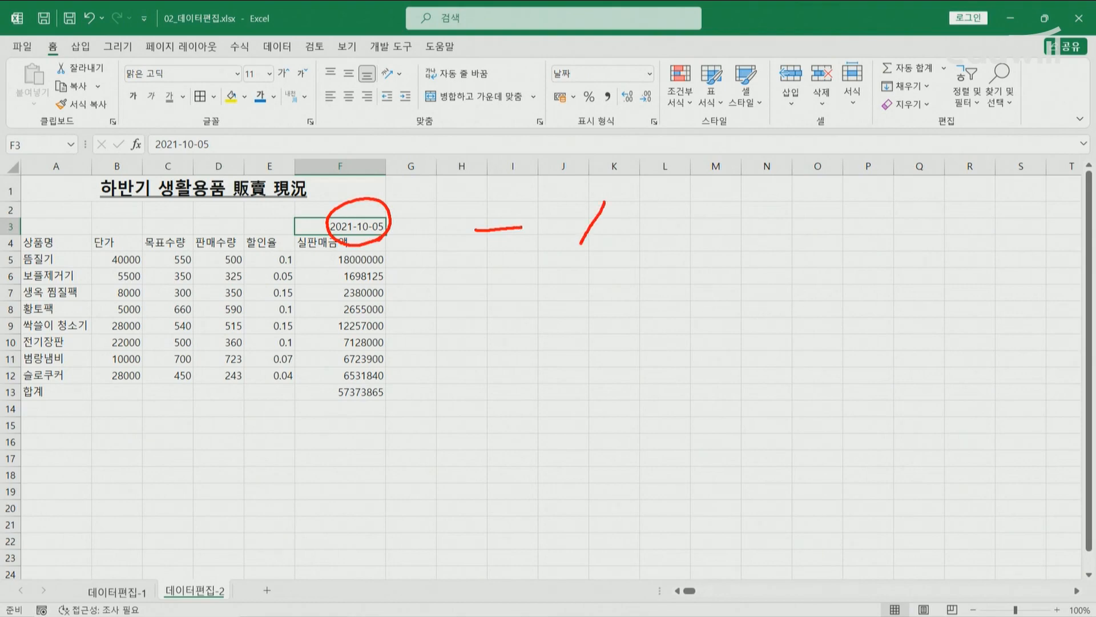
pyautogui.moveTo(513, 260)
pyautogui.mouseDown()
pyautogui.moveTo(497, 208)
pyautogui.moveTo(511, 256)
pyautogui.mouseUp()
pyautogui.moveTo(606, 246)
pyautogui.mouseDown()
pyautogui.moveTo(591, 197)
pyautogui.moveTo(611, 244)
pyautogui.mouseUp()
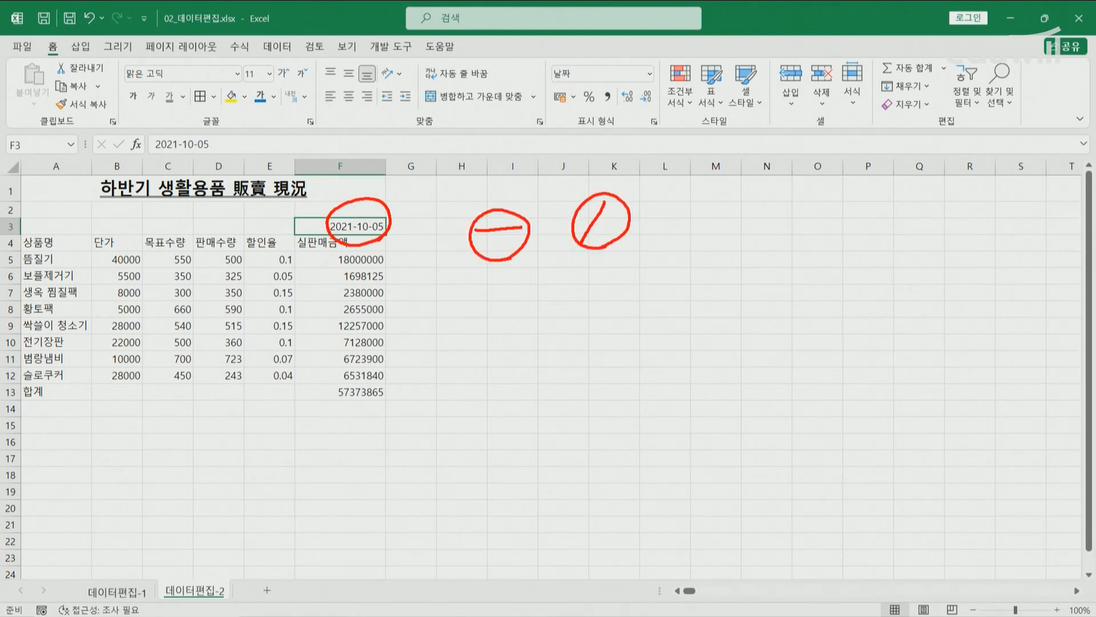
pyautogui.moveTo(675, 218); pyautogui.dragTo(711, 211)
pyautogui.moveTo(675, 225); pyautogui.dragTo(708, 220)
pyautogui.moveTo(702, 204)
pyautogui.mouseDown()
pyautogui.moveTo(714, 212)
pyautogui.moveTo(705, 229)
pyautogui.mouseUp()
pyautogui.press('Escape')
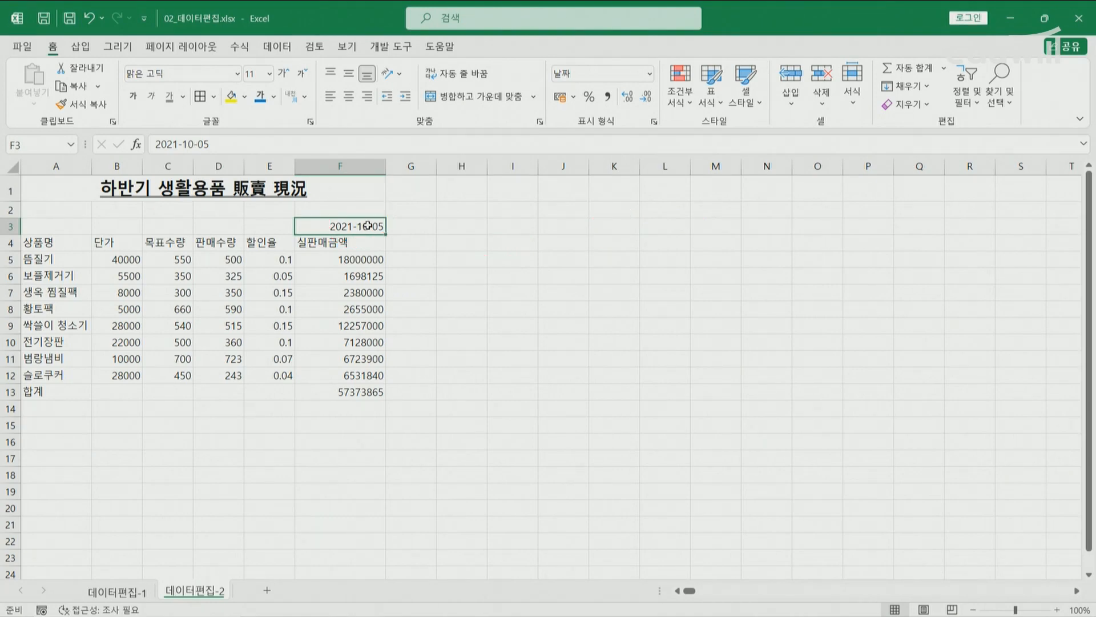
# Apply a custom date format to F3 that shows the date as yyyy年mm月현재, adapted from the existing 年/月/日 format
pyautogui.rightClick(369, 226)
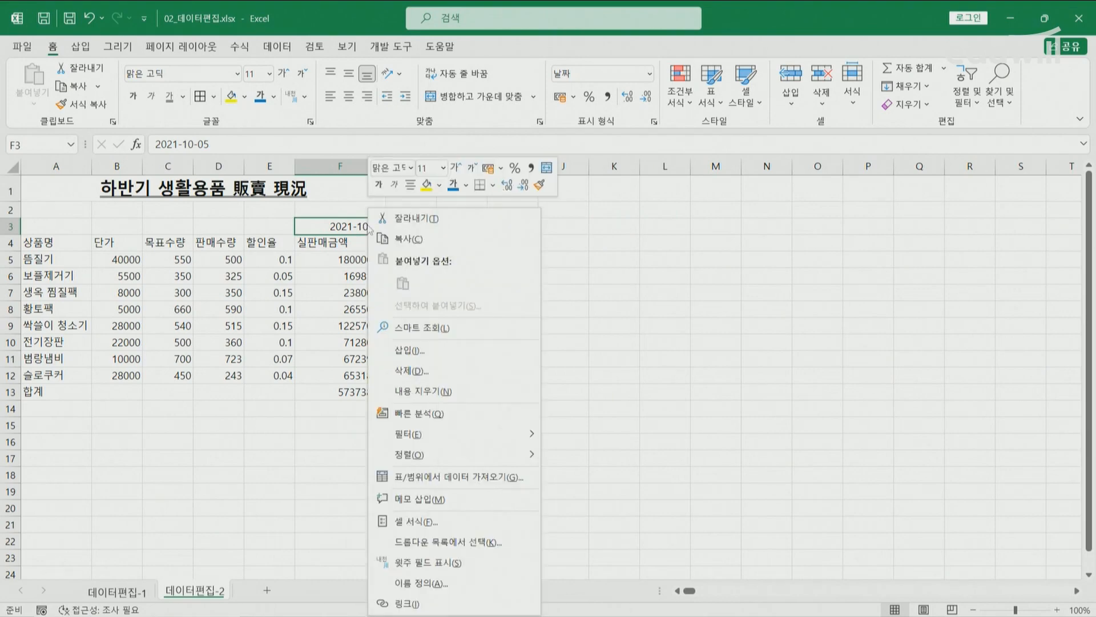
pyautogui.click(437, 522)
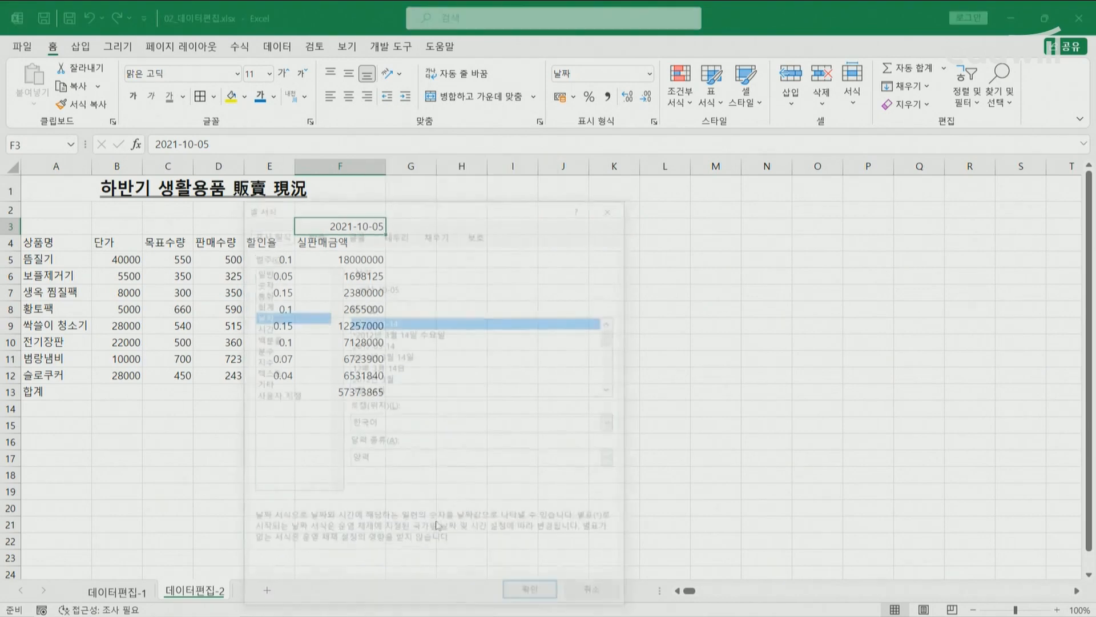
pyautogui.click(286, 396)
pyautogui.moveTo(366, 208); pyautogui.dragTo(535, 78)
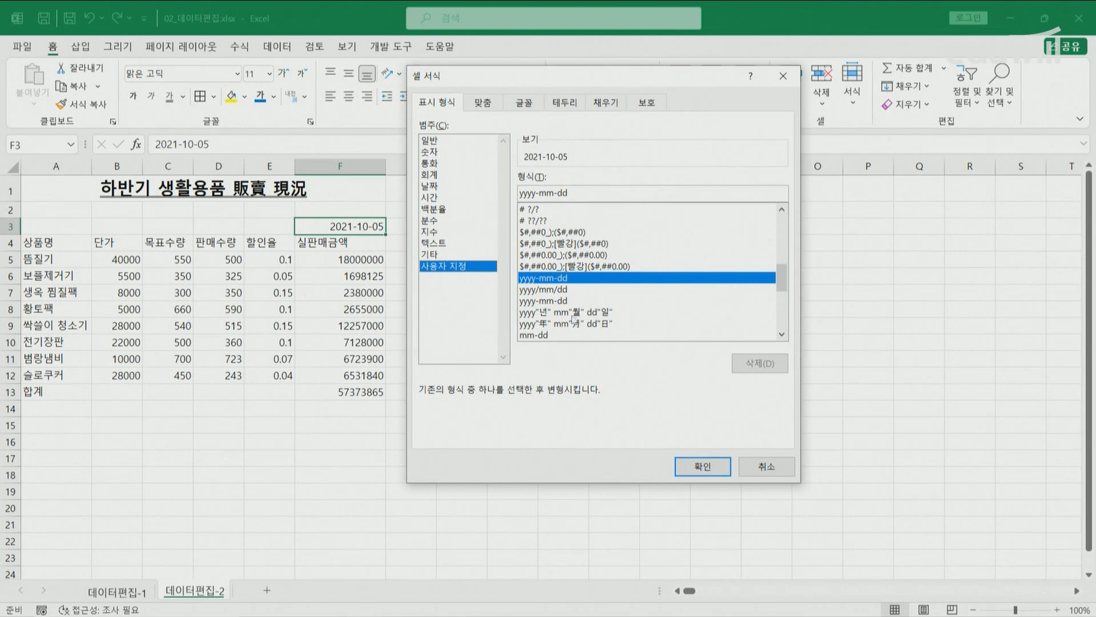
pyautogui.click(555, 325)
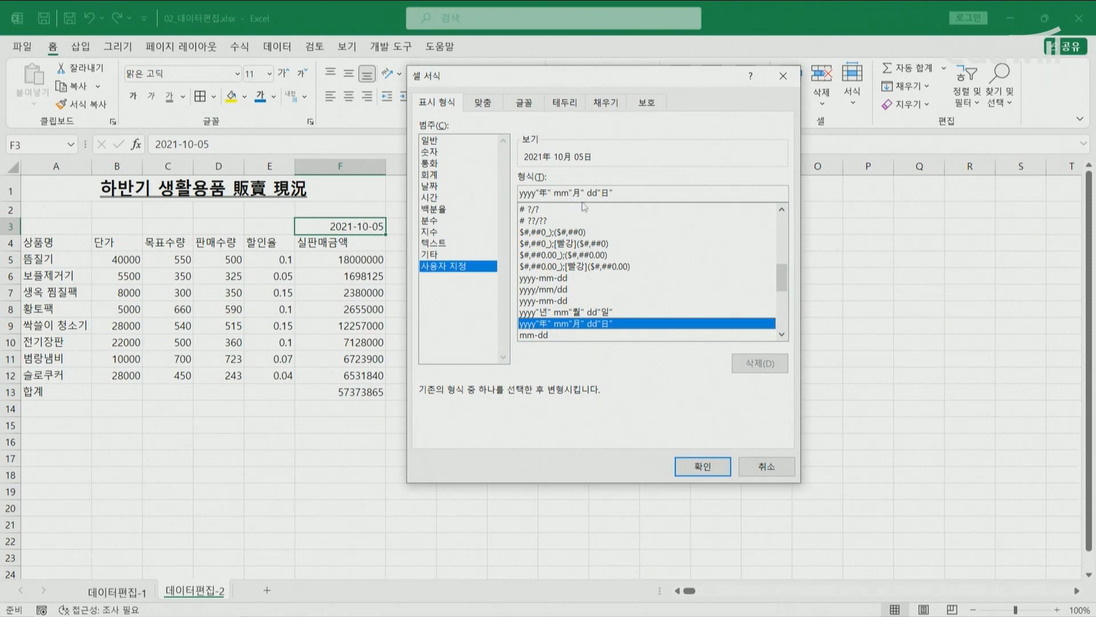
pyautogui.moveTo(587, 193); pyautogui.dragTo(616, 193)
pyautogui.press('BackSpace')
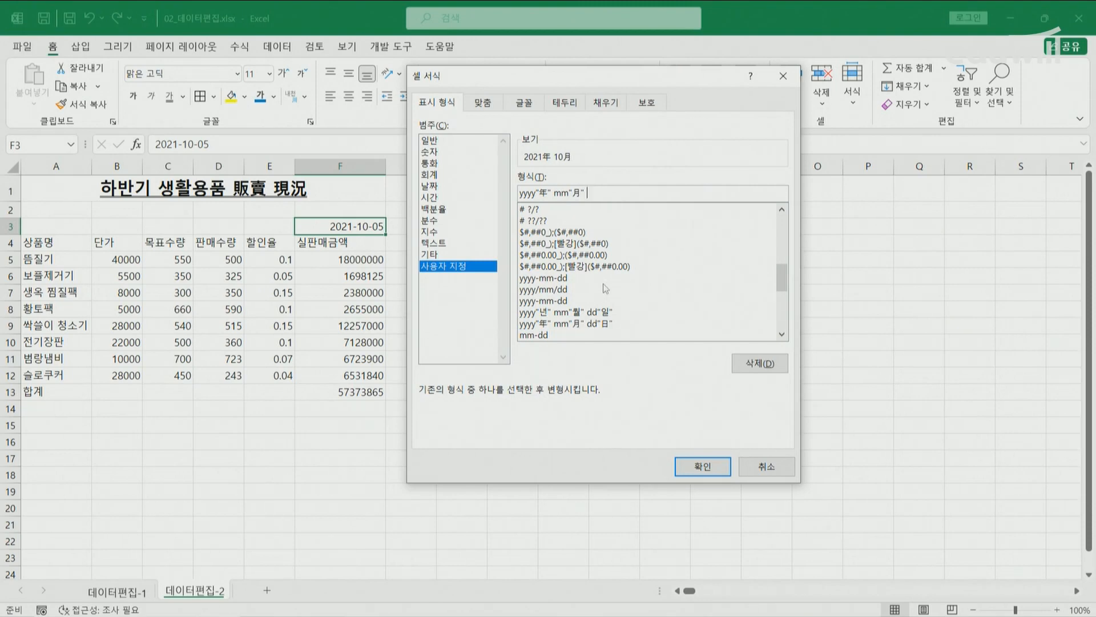
pyautogui.write('현재')
pyautogui.press('BackSpace')
pyautogui.click(694, 471)
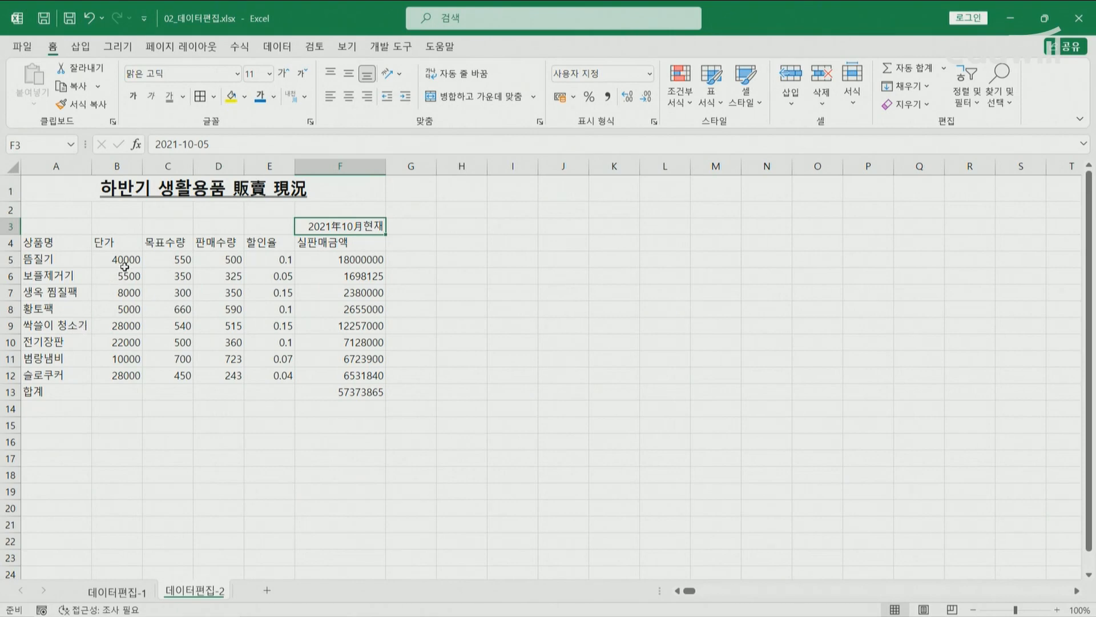
# Apply the 회계 number format to B5:B12 and F5:F13 together
pyautogui.moveTo(123, 261); pyautogui.dragTo(129, 377)
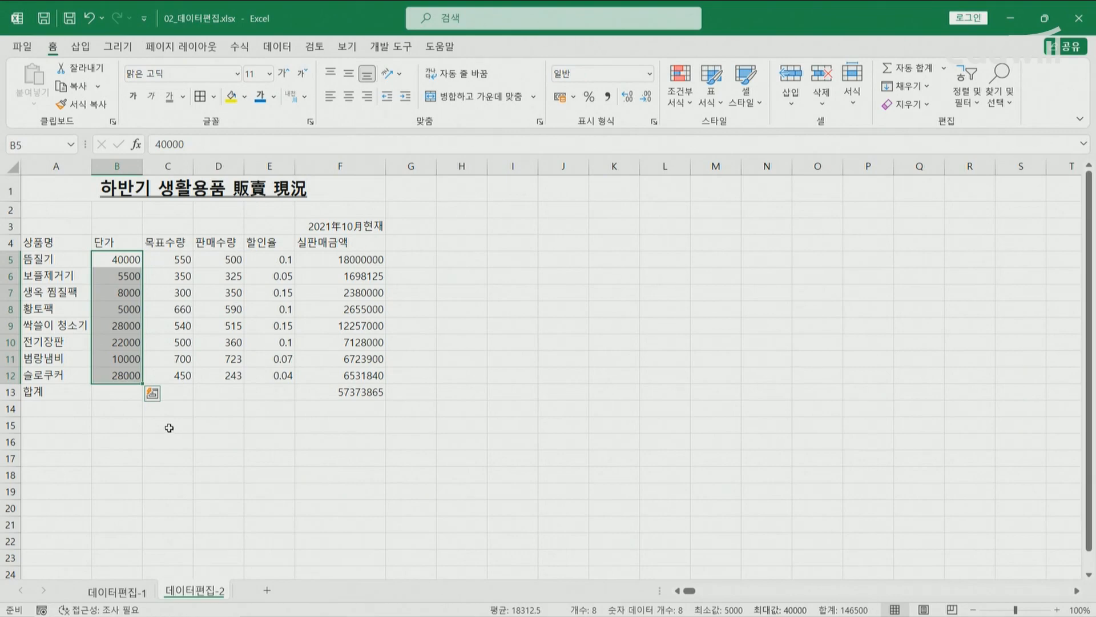
pyautogui.moveTo(336, 260); pyautogui.dragTo(355, 394)
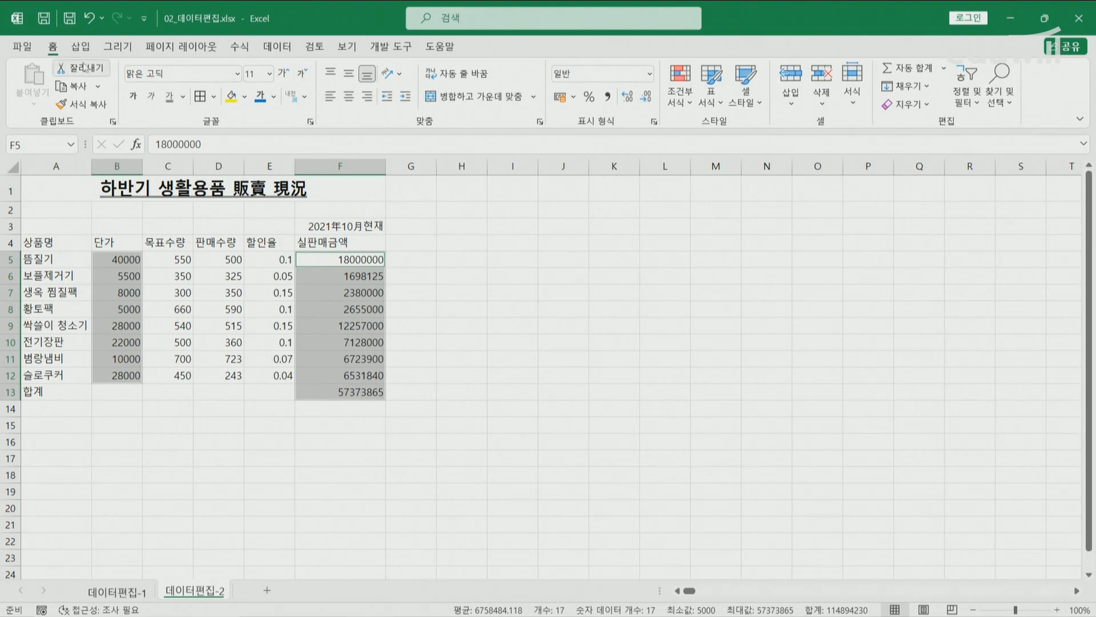
pyautogui.click(649, 74)
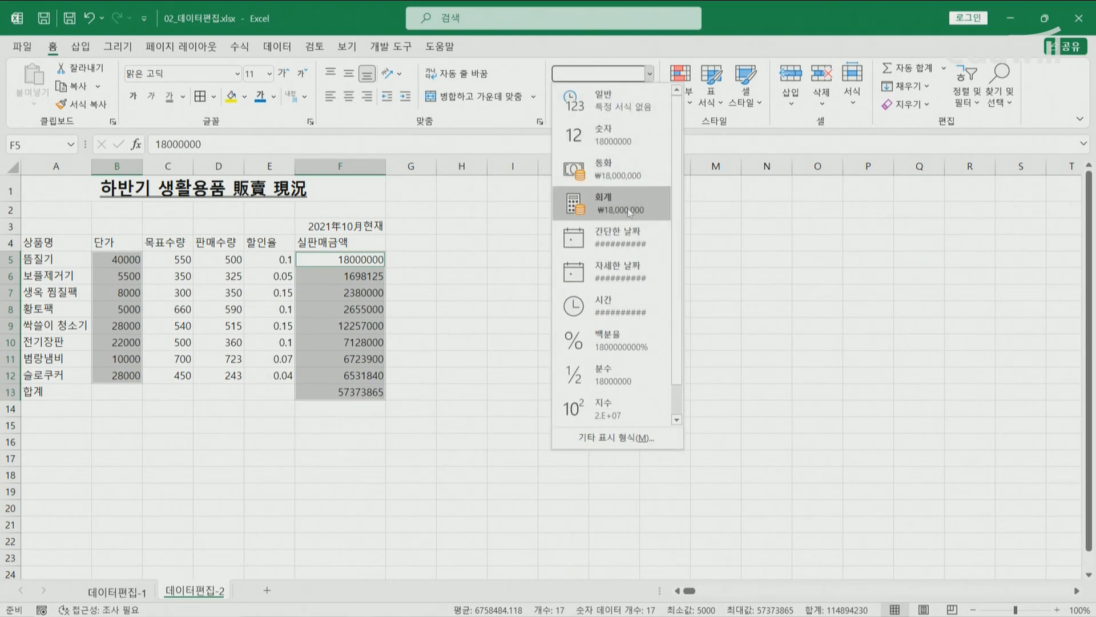
pyautogui.click(630, 212)
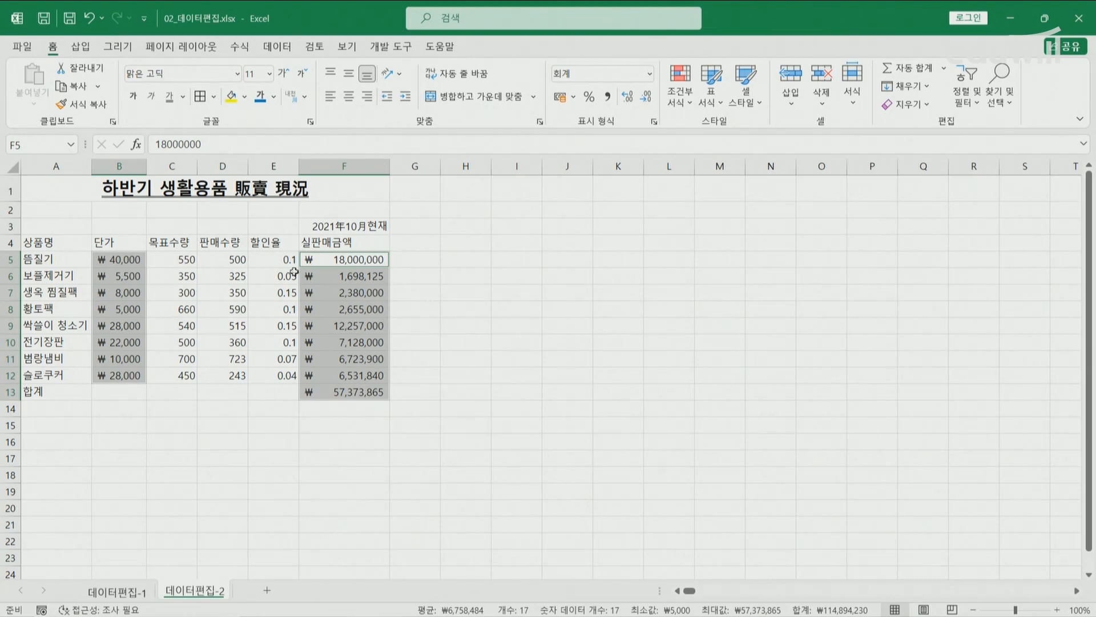
# Apply the 백분율 number format to the discount rates in E5:E12
pyautogui.moveTo(265, 261); pyautogui.dragTo(276, 374)
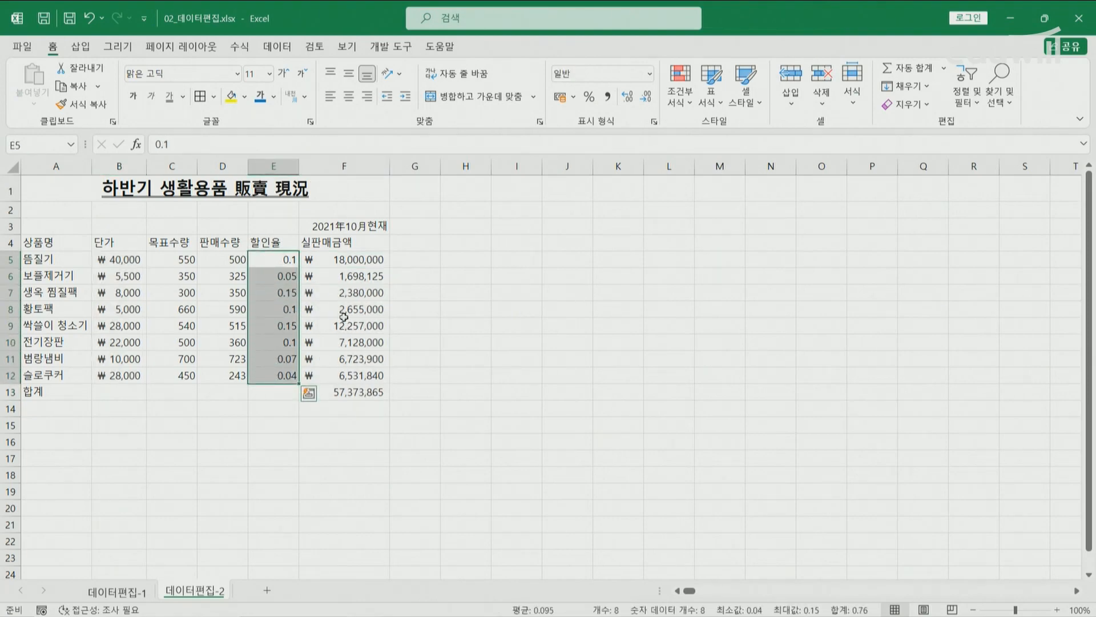
pyautogui.click(650, 74)
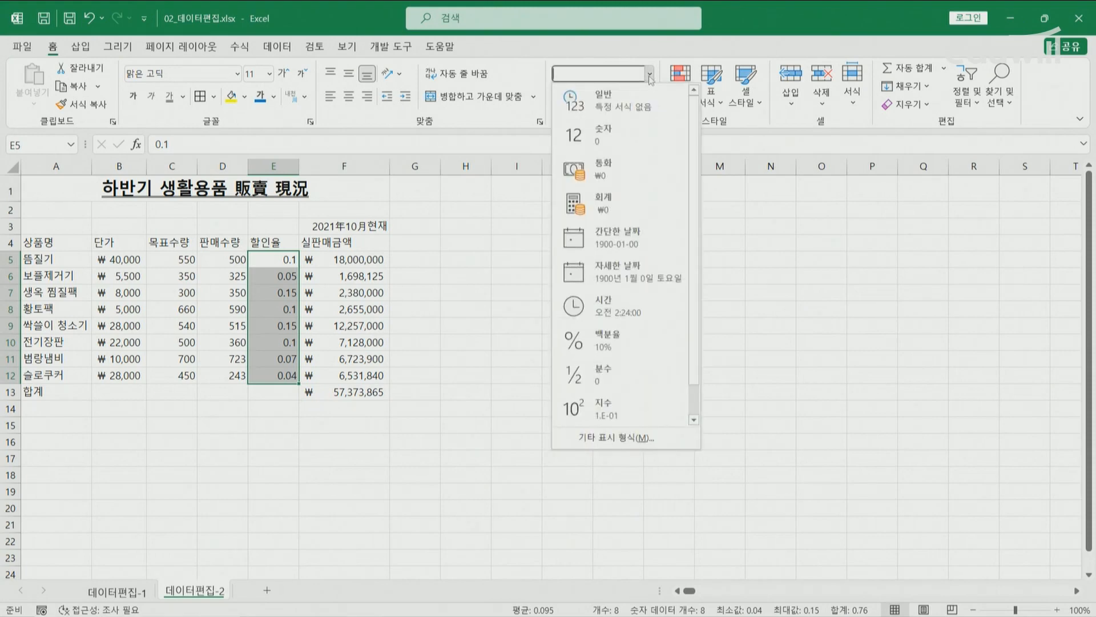
pyautogui.click(625, 339)
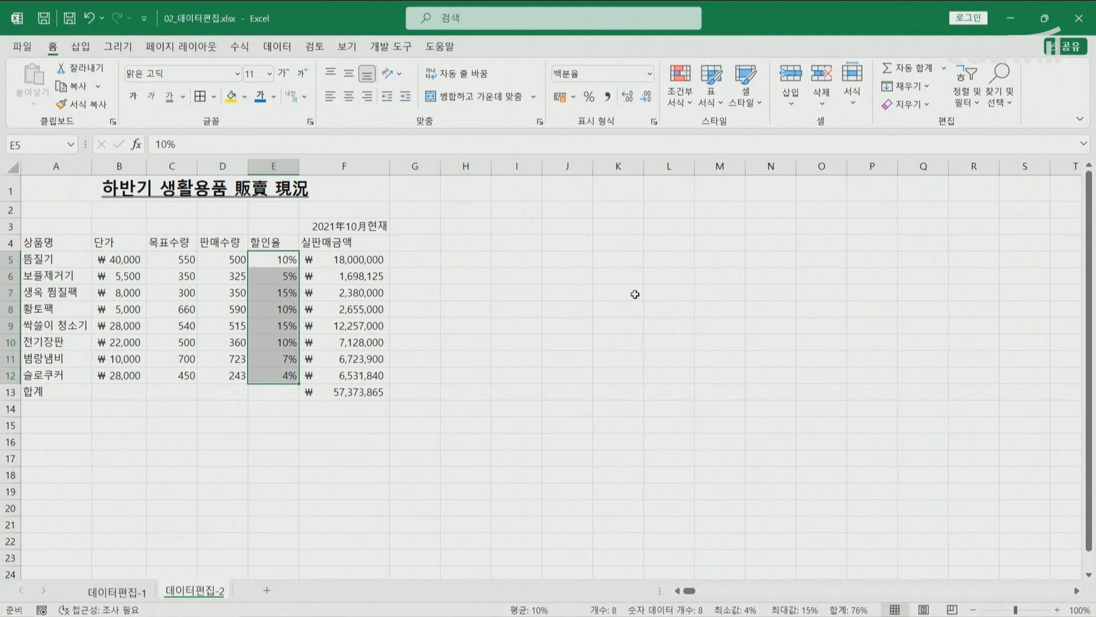
# Apply 모든 테두리 to the table range A4:F13
pyautogui.moveTo(63, 241); pyautogui.dragTo(347, 393)
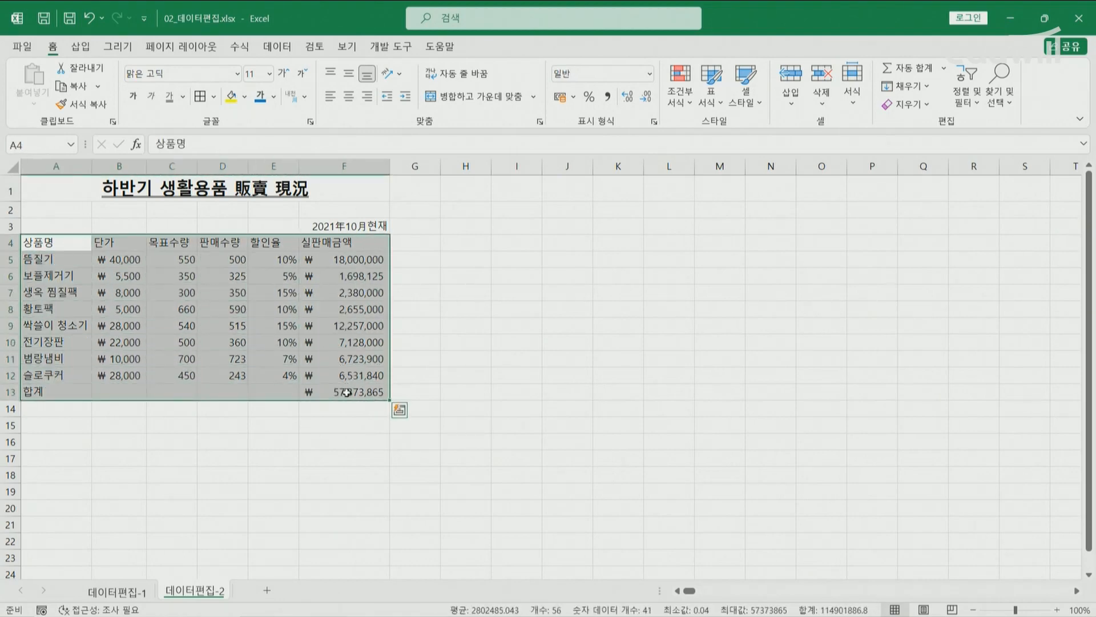
pyautogui.click(200, 97)
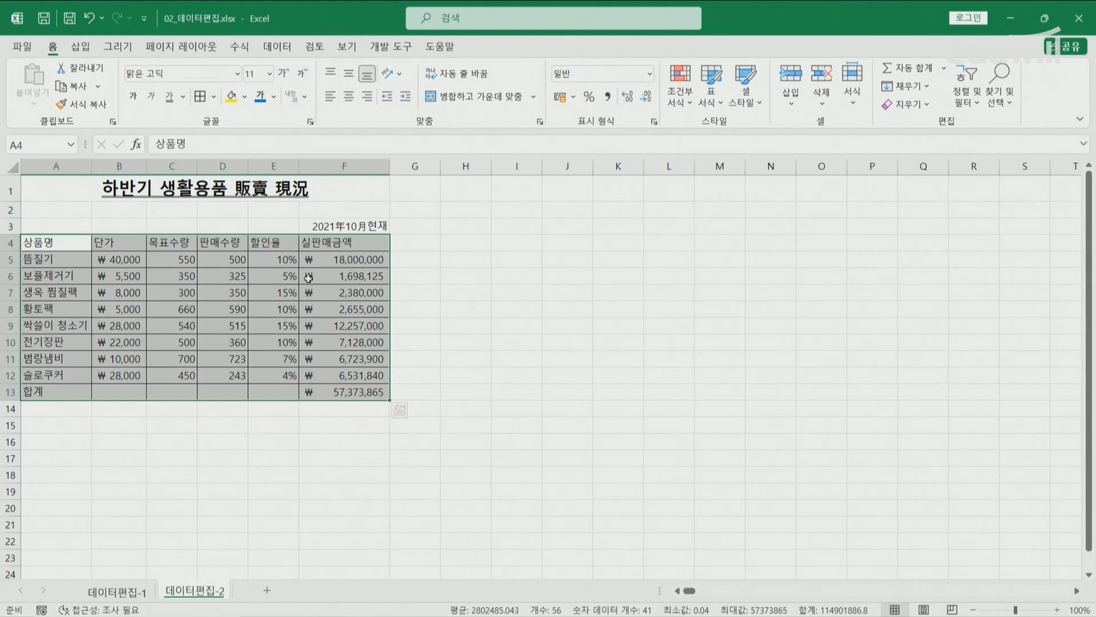
# Add a downward diagonal border line to each of the empty cells B13:E13 in the 합계 row
pyautogui.click(315, 336)
pyautogui.moveTo(124, 394); pyautogui.dragTo(265, 394)
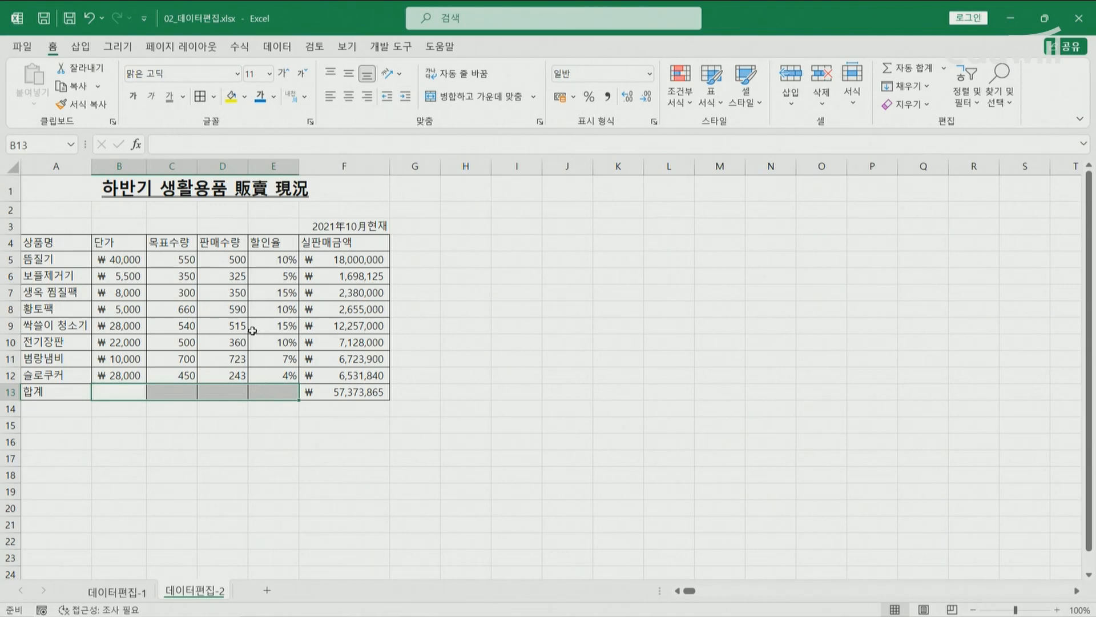
pyautogui.click(215, 98)
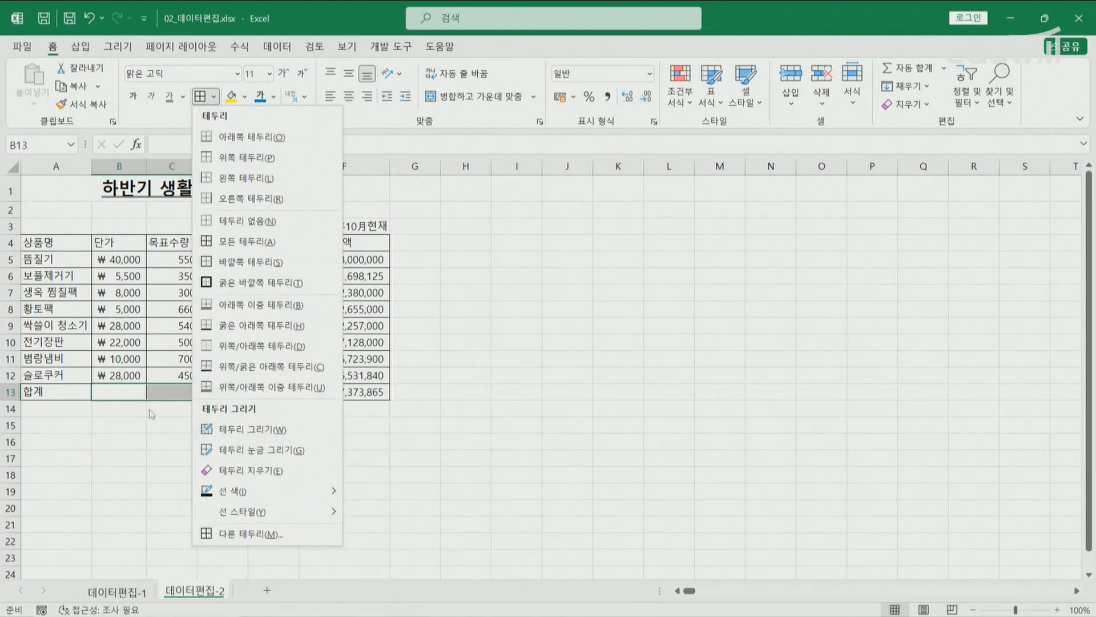
pyautogui.click(156, 396)
pyautogui.rightClick(156, 397)
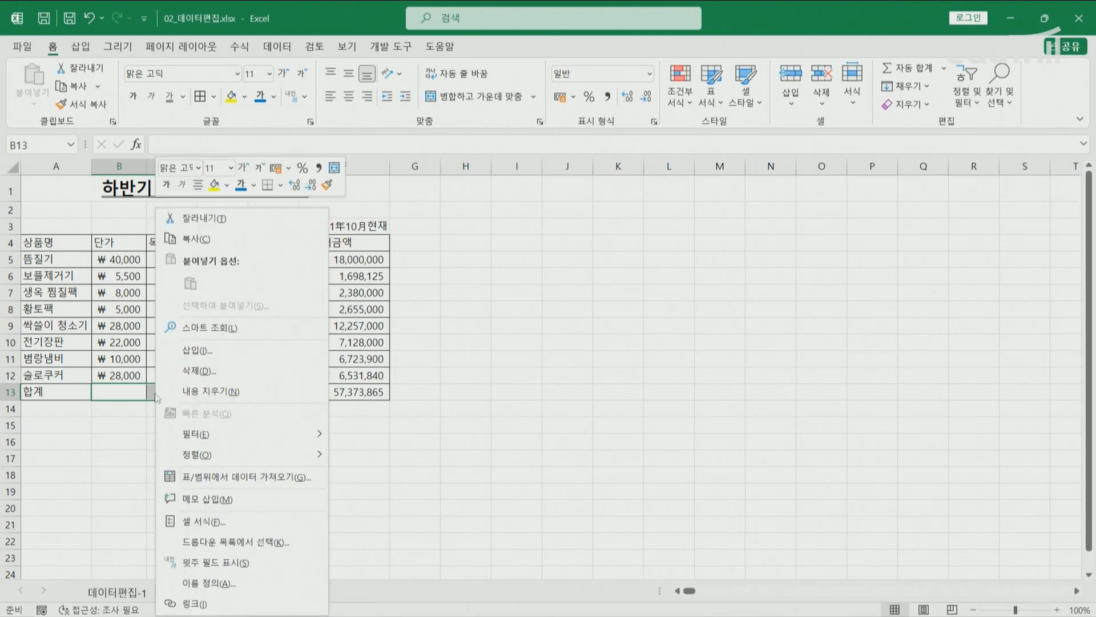
pyautogui.click(201, 524)
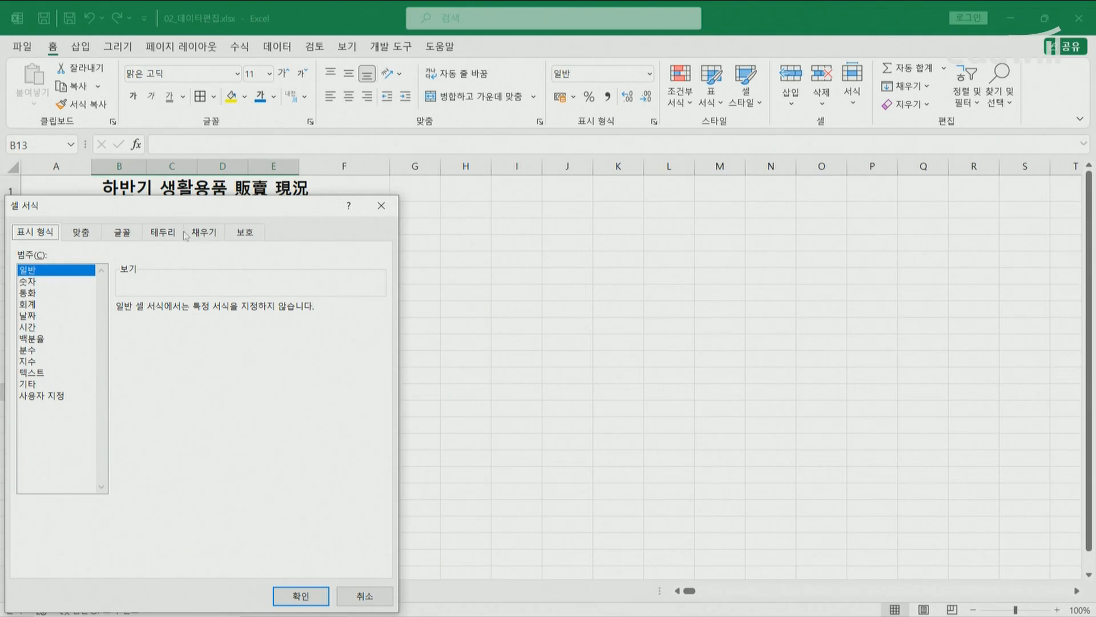
pyautogui.click(178, 232)
pyautogui.moveTo(200, 210); pyautogui.dragTo(363, 84)
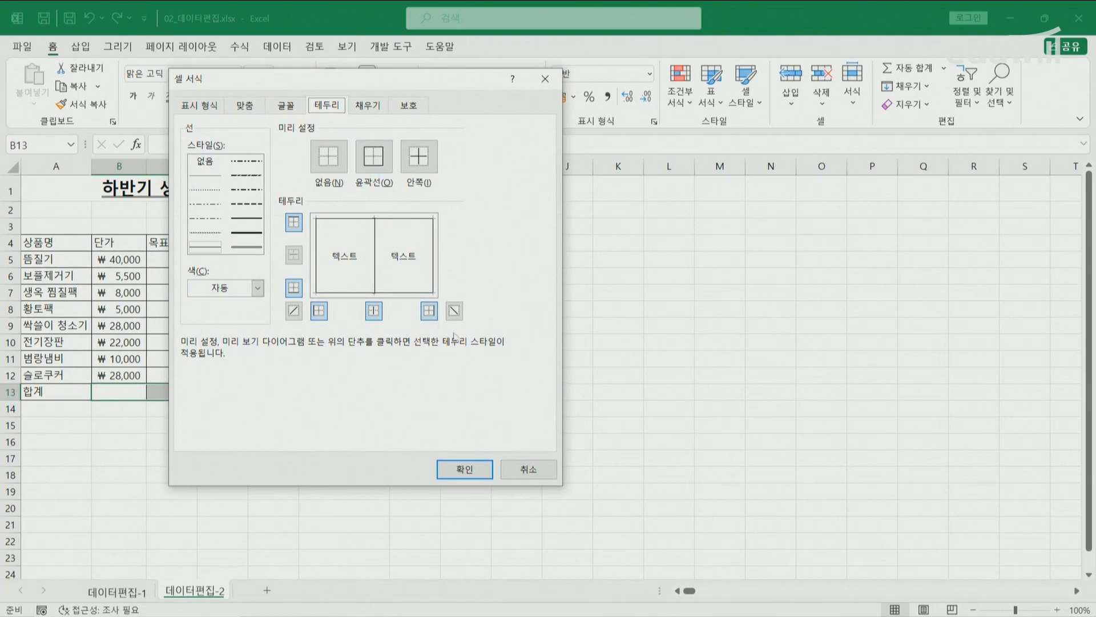
pyautogui.click(455, 311)
pyautogui.click(466, 469)
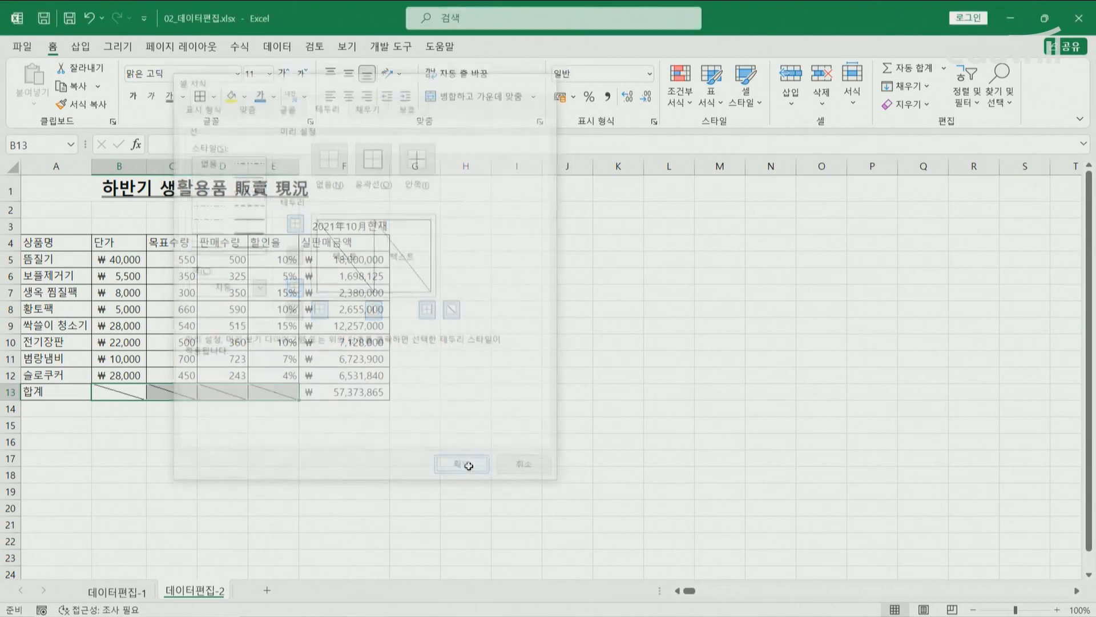
pyautogui.click(405, 458)
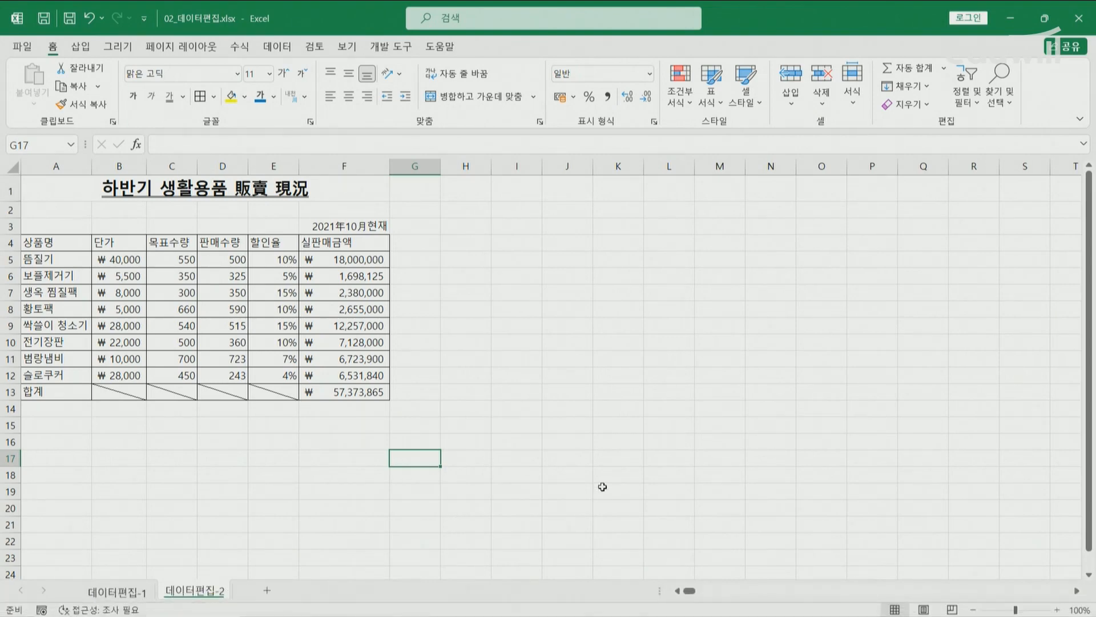
# Switch to the textbook PDF in Edge and find the 사용자 지정 서식 reference table on page 24
pyautogui.hotkey('alt', 'Tab')
pyautogui.scroll(10, 598, 326)
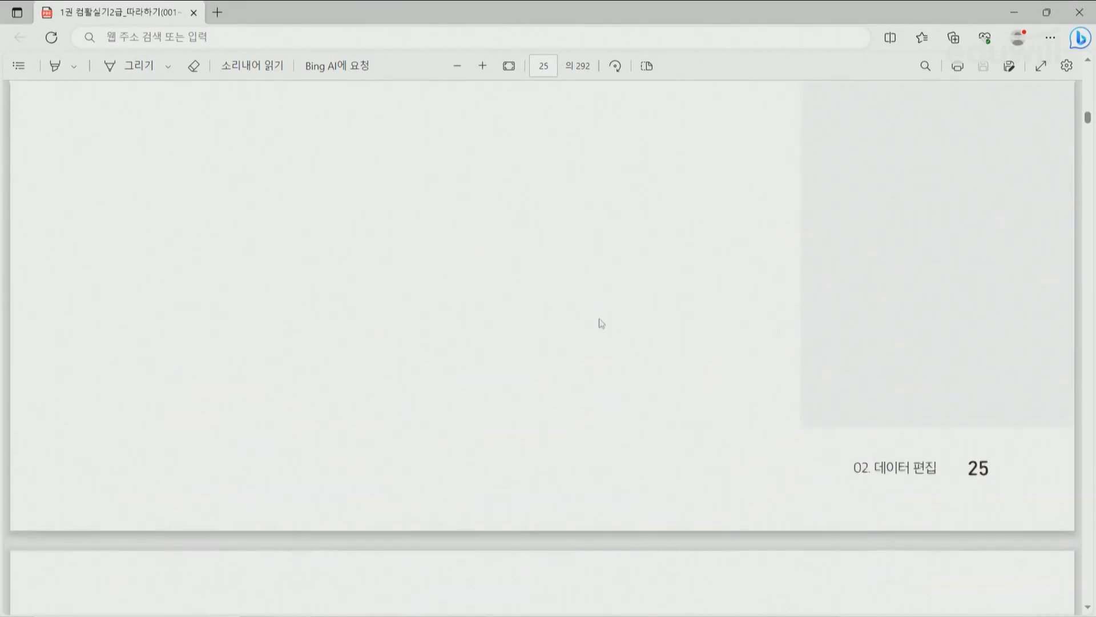
pyautogui.scroll(10, 602, 323)
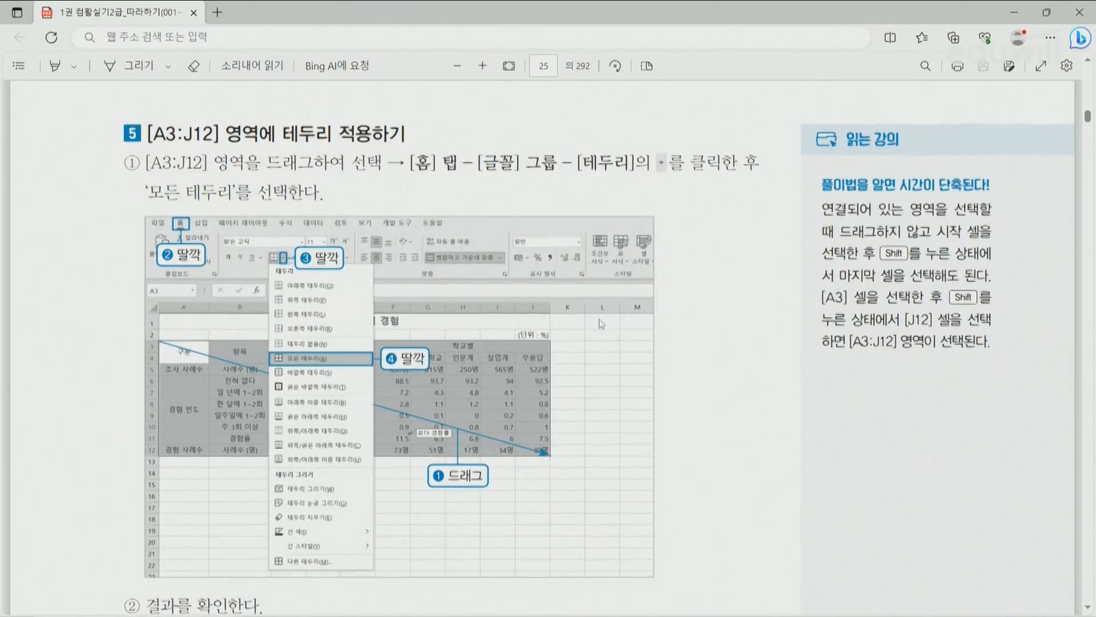
pyautogui.scroll(-15, 601, 324)
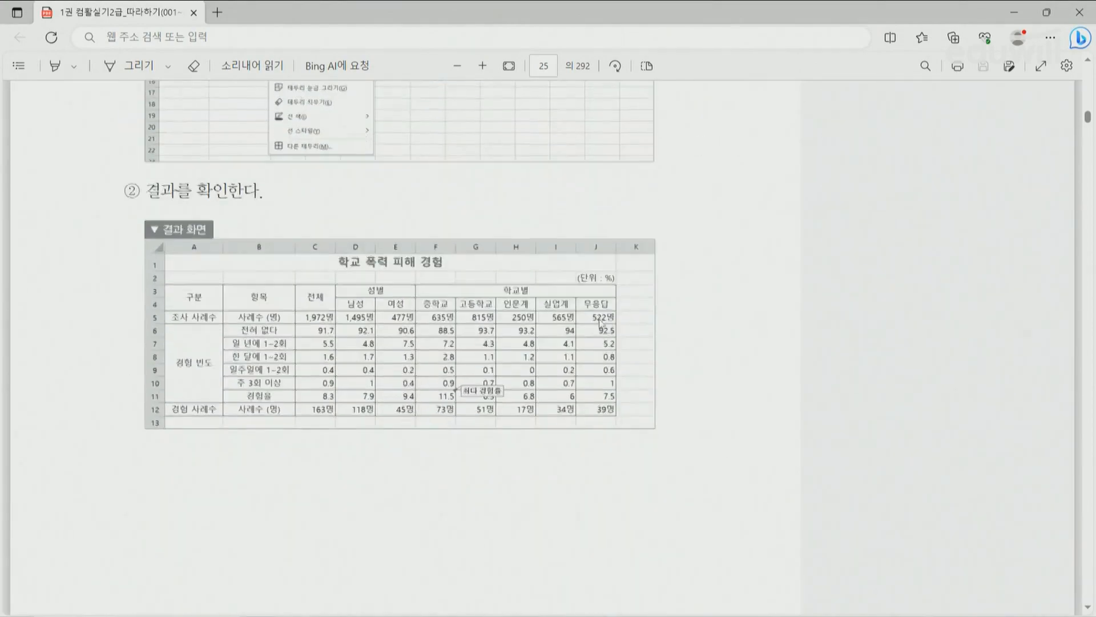
pyautogui.scroll(20, 601, 323)
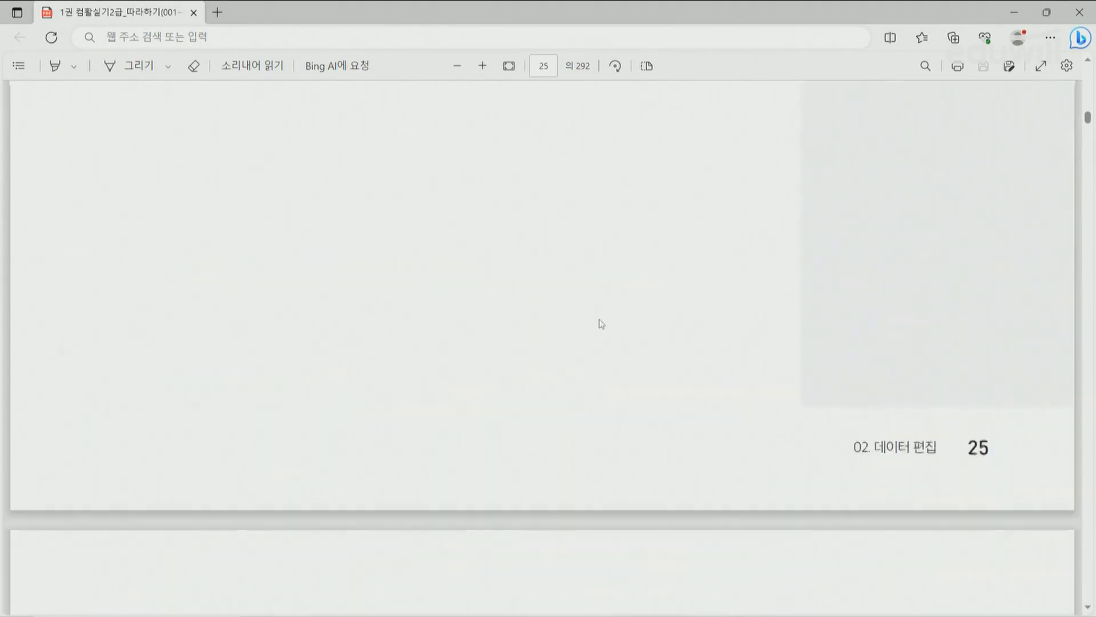
pyautogui.scroll(5, 601, 324)
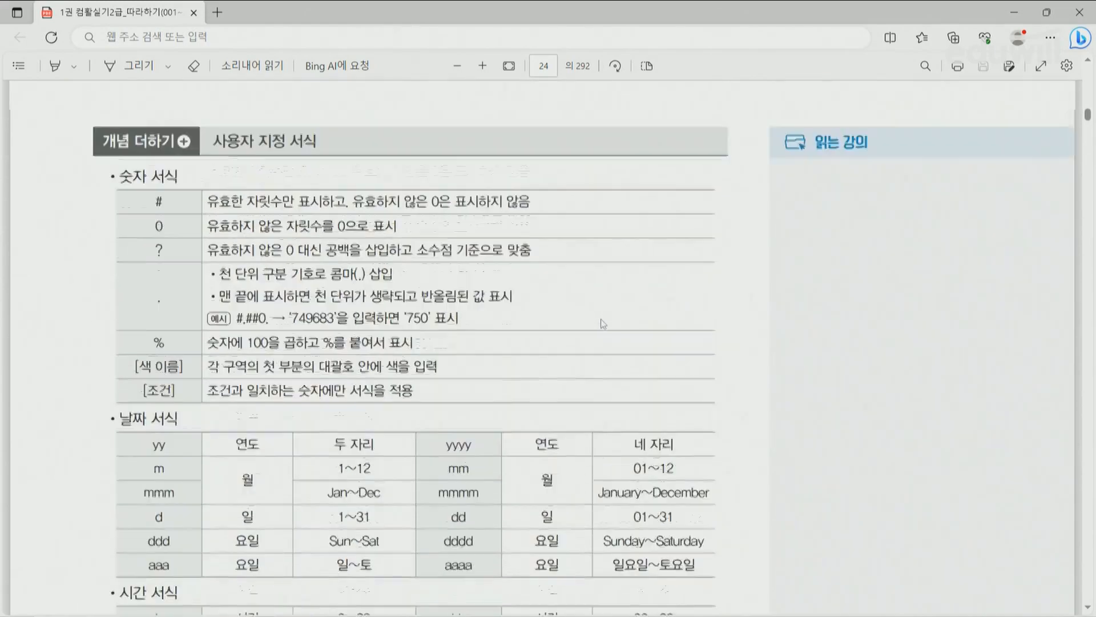
pyautogui.scroll(-1, 603, 323)
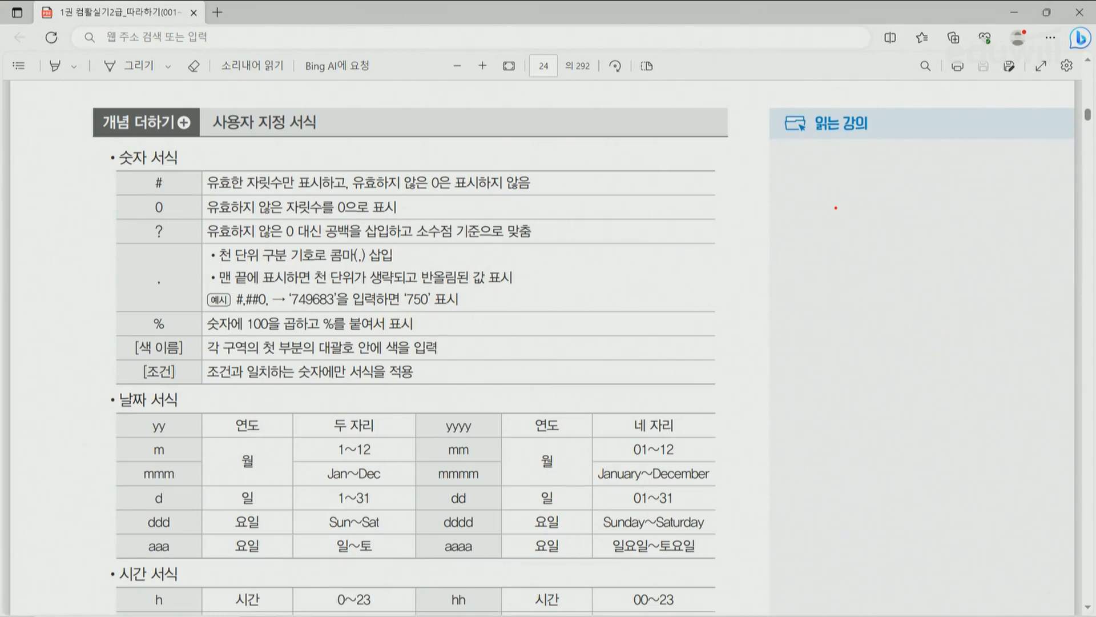
# Review the number codes #, 0 and comma and the date codes yy, m and d in the 사용자 지정 서식 table
pyautogui.moveTo(222, 143); pyautogui.dragTo(319, 138)
pyautogui.moveTo(147, 163)
pyautogui.mouseDown()
pyautogui.moveTo(113, 153)
pyautogui.moveTo(148, 149)
pyautogui.moveTo(107, 199)
pyautogui.moveTo(126, 210)
pyautogui.mouseUp()
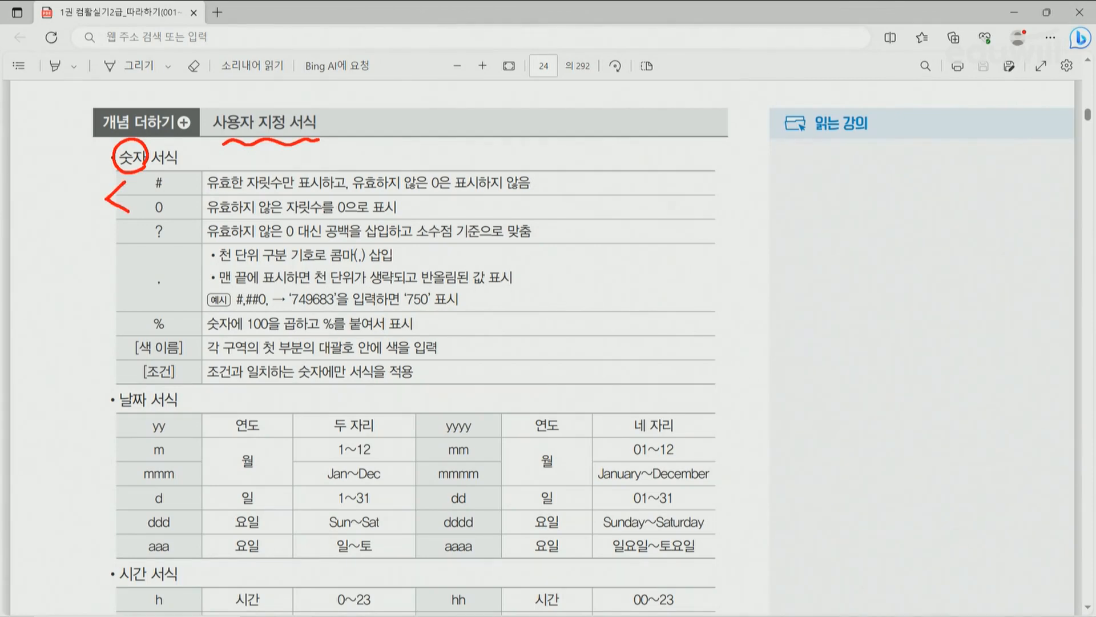
pyautogui.moveTo(209, 192); pyautogui.dragTo(524, 193)
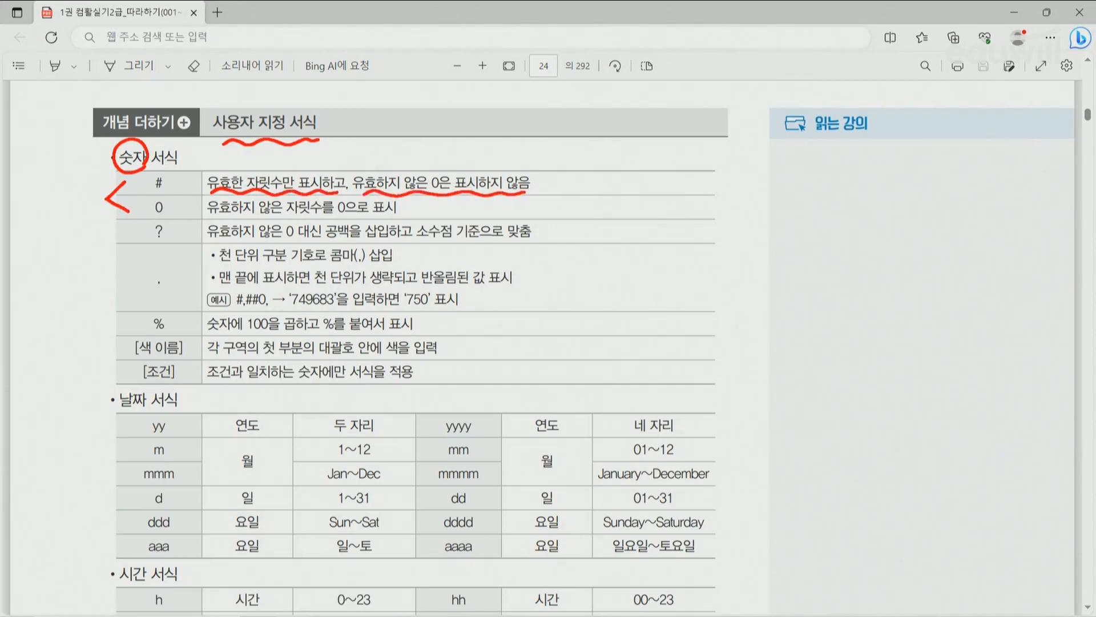
pyautogui.moveTo(606, 158)
pyautogui.mouseDown()
pyautogui.moveTo(612, 172)
pyautogui.moveTo(607, 159)
pyautogui.moveTo(632, 168)
pyautogui.mouseUp()
pyautogui.moveTo(632, 160); pyautogui.dragTo(642, 164)
pyautogui.moveTo(640, 153)
pyautogui.mouseDown()
pyautogui.moveTo(643, 169)
pyautogui.moveTo(596, 186)
pyautogui.moveTo(609, 187)
pyautogui.mouseUp()
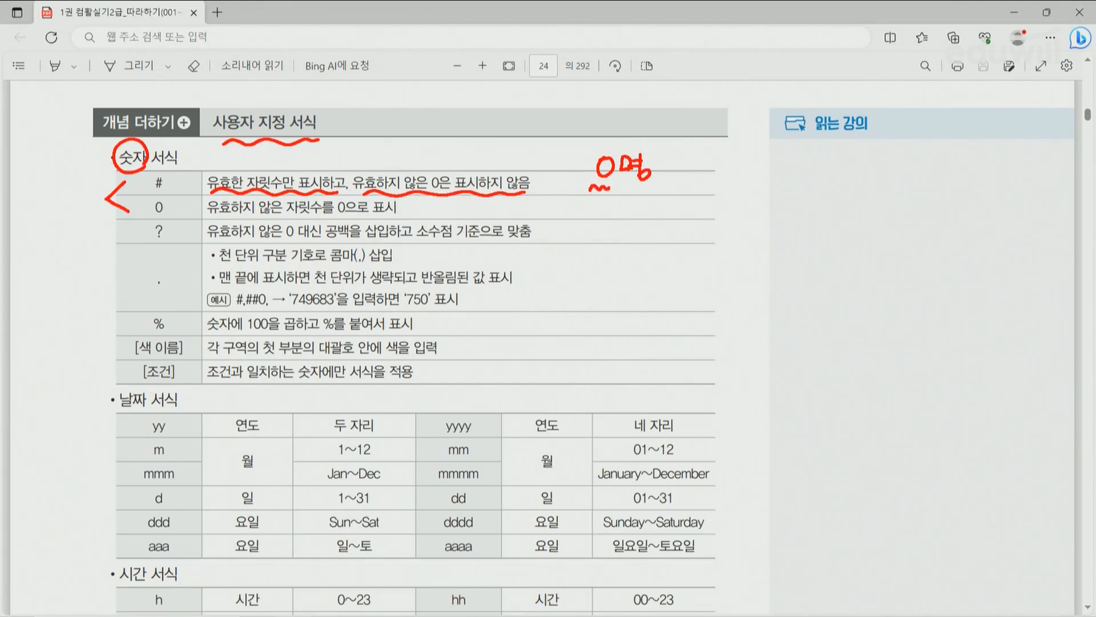
pyautogui.moveTo(599, 137); pyautogui.dragTo(616, 132)
pyautogui.moveTo(167, 212)
pyautogui.mouseDown()
pyautogui.moveTo(152, 197)
pyautogui.moveTo(167, 213)
pyautogui.mouseUp()
pyautogui.moveTo(166, 289)
pyautogui.mouseDown()
pyautogui.moveTo(169, 271)
pyautogui.moveTo(167, 293)
pyautogui.mouseUp()
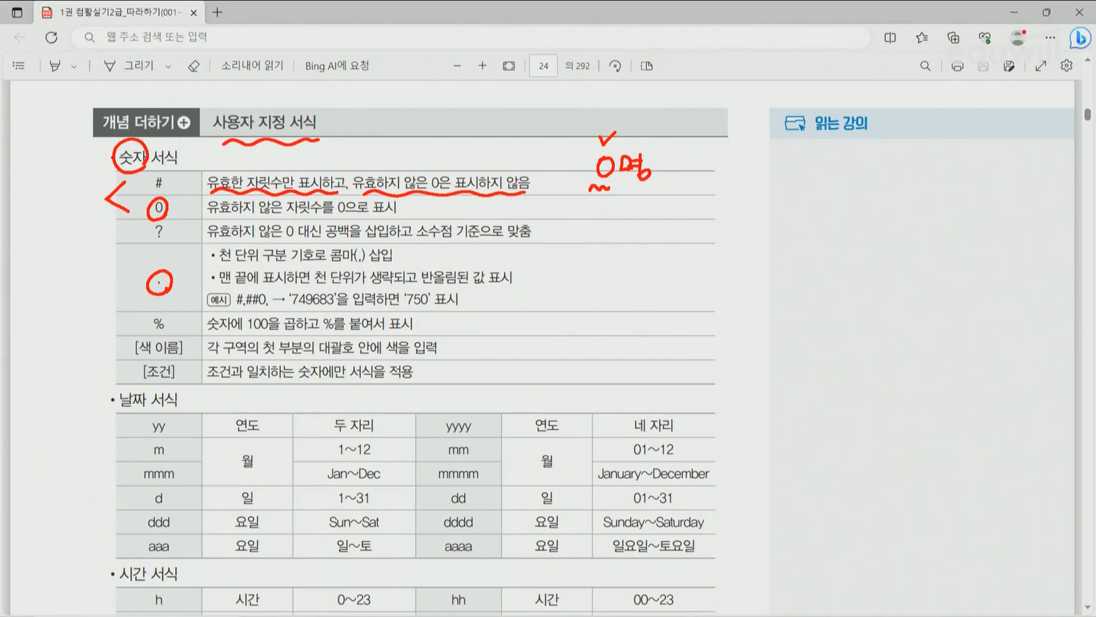
pyautogui.moveTo(172, 433)
pyautogui.mouseDown()
pyautogui.moveTo(146, 427)
pyautogui.moveTo(171, 422)
pyautogui.moveTo(159, 465)
pyautogui.moveTo(163, 434)
pyautogui.moveTo(168, 460)
pyautogui.mouseUp()
pyautogui.moveTo(170, 507)
pyautogui.mouseDown()
pyautogui.moveTo(150, 514)
pyautogui.moveTo(168, 489)
pyautogui.moveTo(171, 508)
pyautogui.mouseUp()
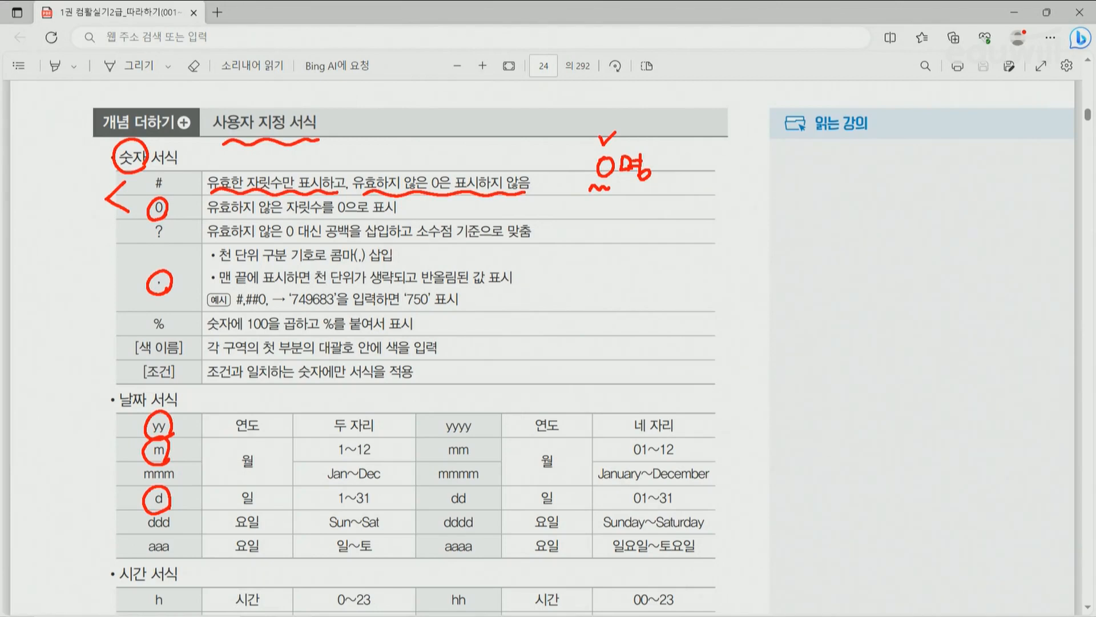
pyautogui.press('Escape')
# Go to chapter 03 조건부 서식 on page 32 and read how its concept is defined
pyautogui.scroll(-1, 735, 229)
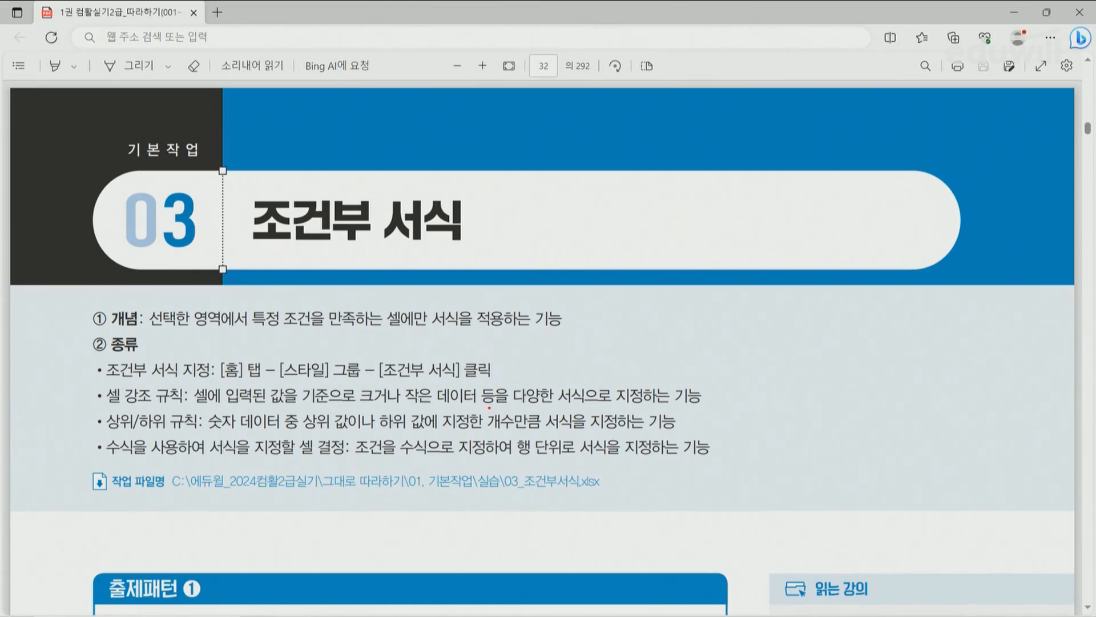
pyautogui.moveTo(383, 247); pyautogui.dragTo(471, 246)
pyautogui.moveTo(254, 332); pyautogui.dragTo(406, 334)
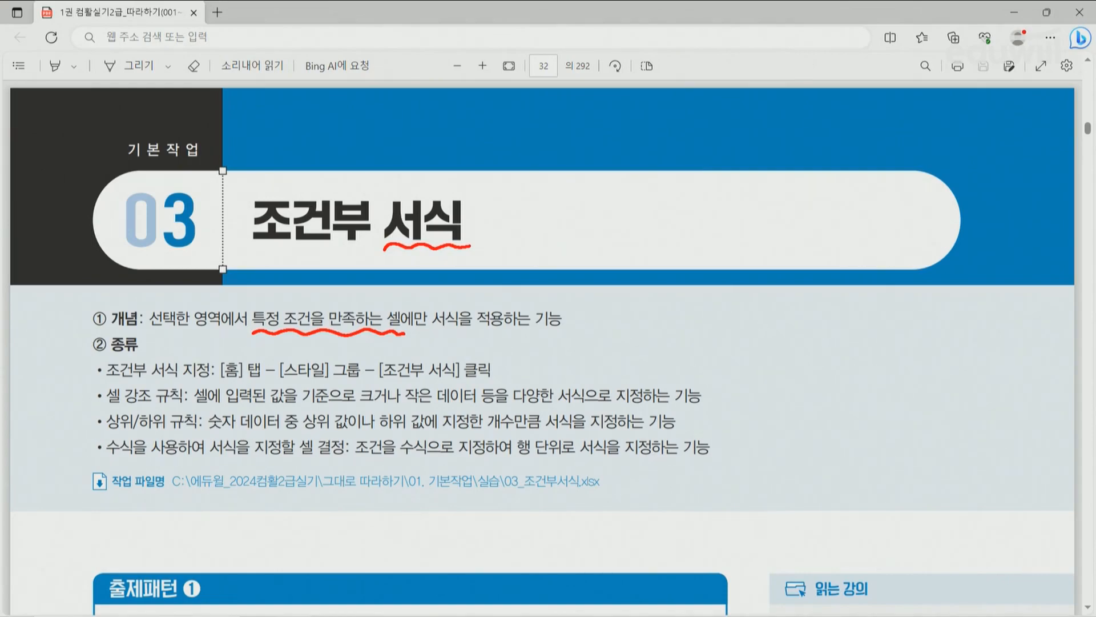
# Read the 출제패턴 1 exercise for the 조건부서식-1 sheet, including its sample table and instructions
pyautogui.scroll(-5, 403, 407)
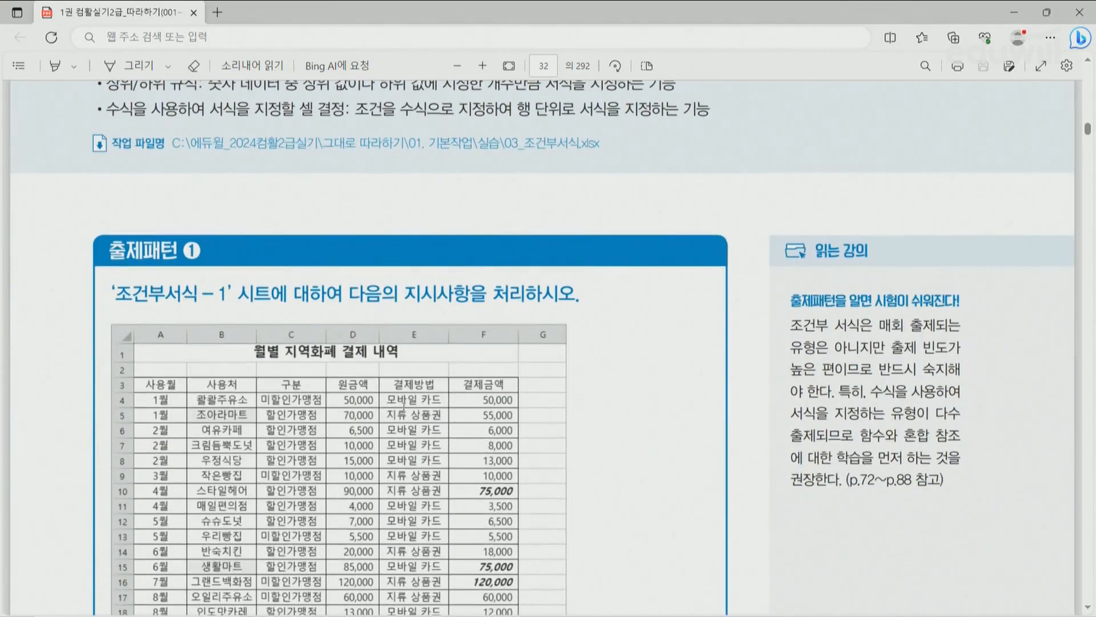
pyautogui.scroll(-3, 403, 406)
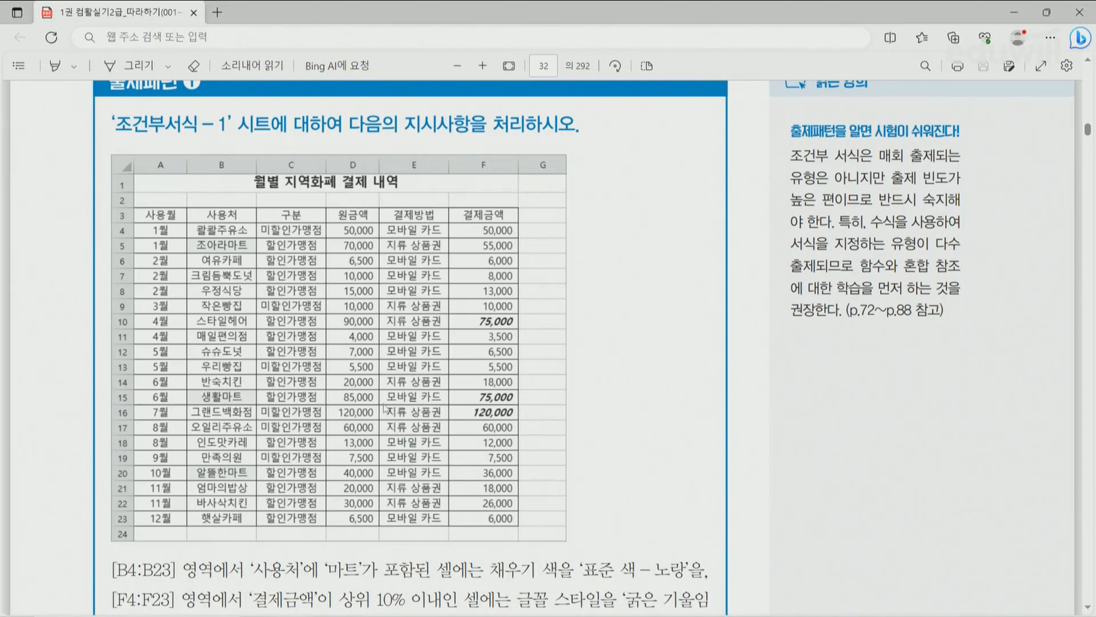
pyautogui.scroll(-3, 382, 403)
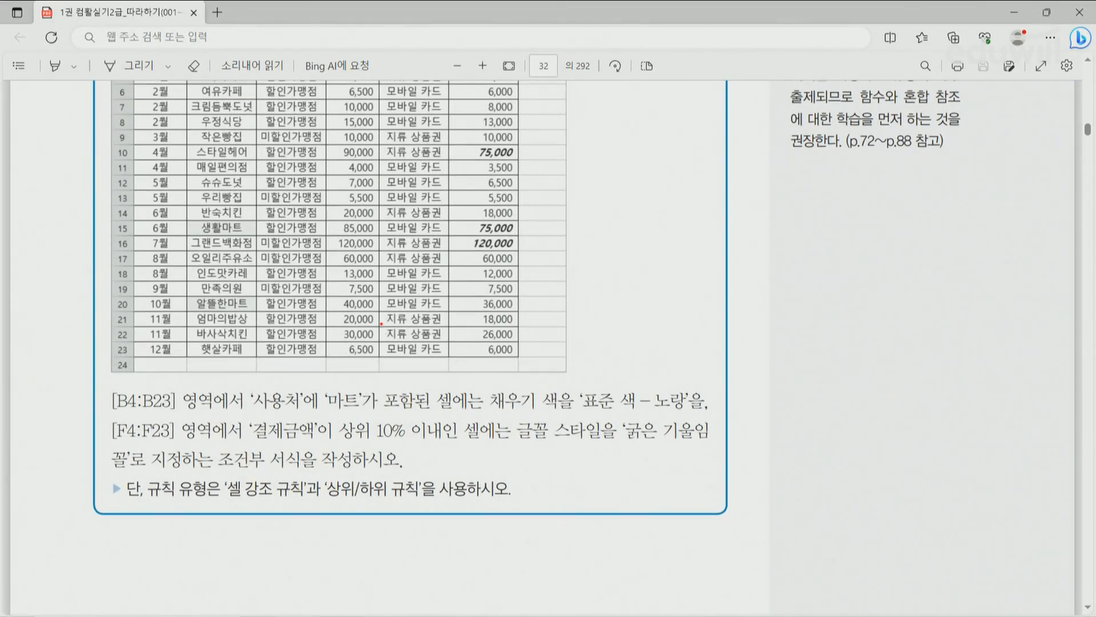
pyautogui.moveTo(111, 416); pyautogui.dragTo(217, 412)
pyautogui.press('Escape')
pyautogui.scroll(2, 402, 327)
pyautogui.hotkey('ctrl', '2')
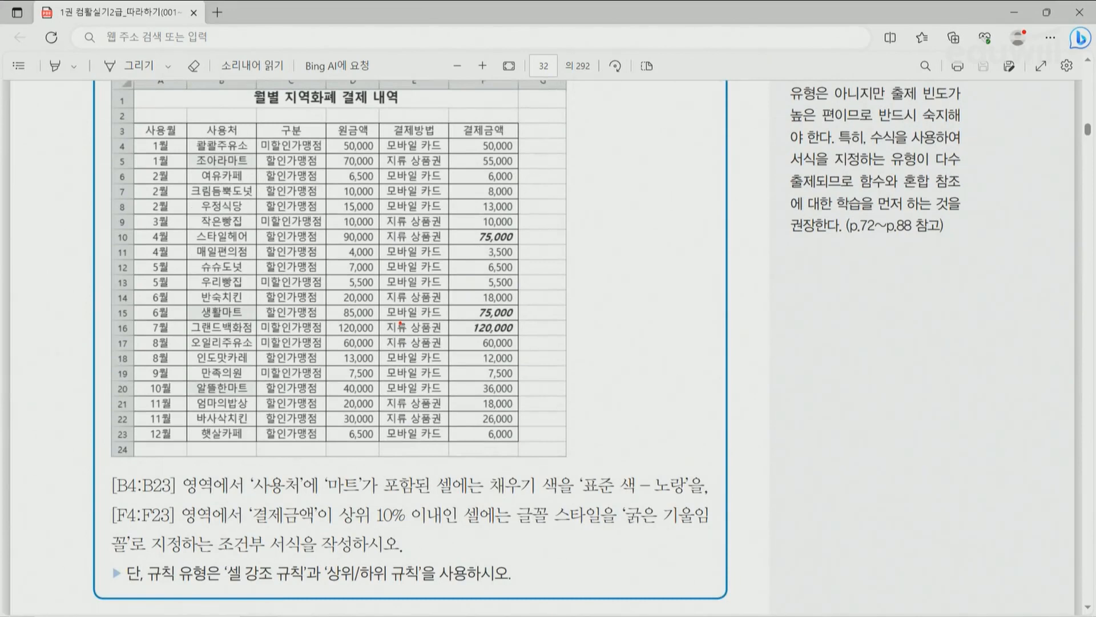
# Examine the first condition for B4:B23: 사용처 cells containing 마트 get the fill colour 표준 색-노랑
pyautogui.moveTo(152, 138); pyautogui.dragTo(131, 163)
pyautogui.moveTo(489, 441)
pyautogui.mouseDown()
pyautogui.moveTo(521, 440)
pyautogui.moveTo(521, 409)
pyautogui.mouseUp()
pyautogui.moveTo(196, 172); pyautogui.dragTo(255, 171)
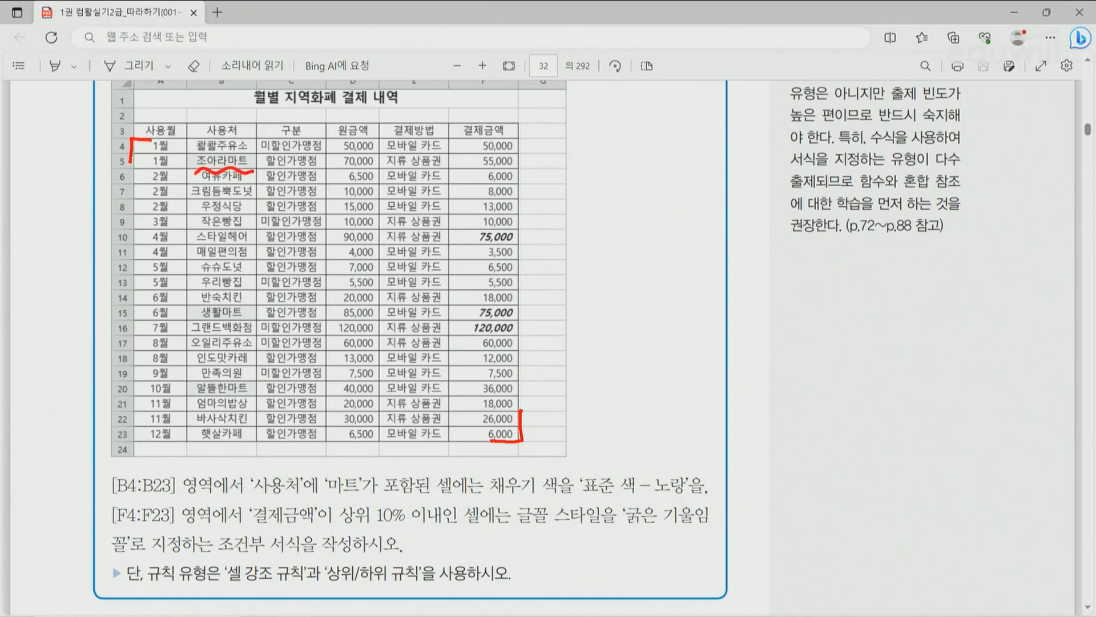
pyautogui.moveTo(199, 323); pyautogui.dragTo(248, 325)
pyautogui.moveTo(331, 500); pyautogui.dragTo(456, 497)
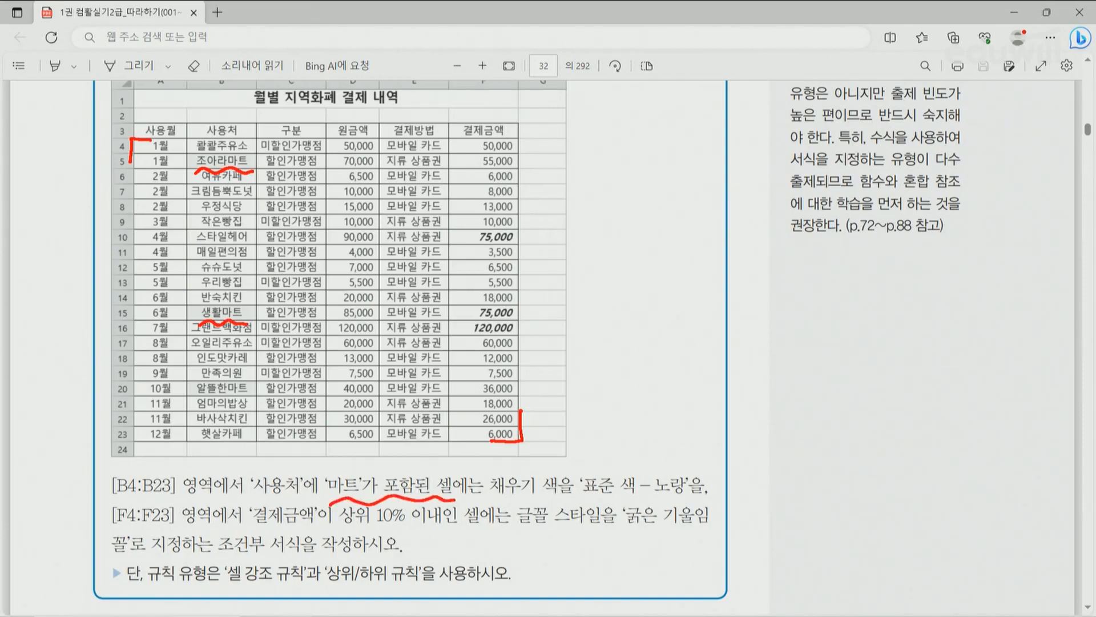
pyautogui.moveTo(579, 495); pyautogui.dragTo(686, 492)
pyautogui.moveTo(94, 473); pyautogui.dragTo(97, 492)
pyautogui.moveTo(106, 490)
pyautogui.mouseDown()
pyautogui.moveTo(92, 529)
pyautogui.moveTo(103, 532)
pyautogui.moveTo(103, 514)
pyautogui.mouseUp()
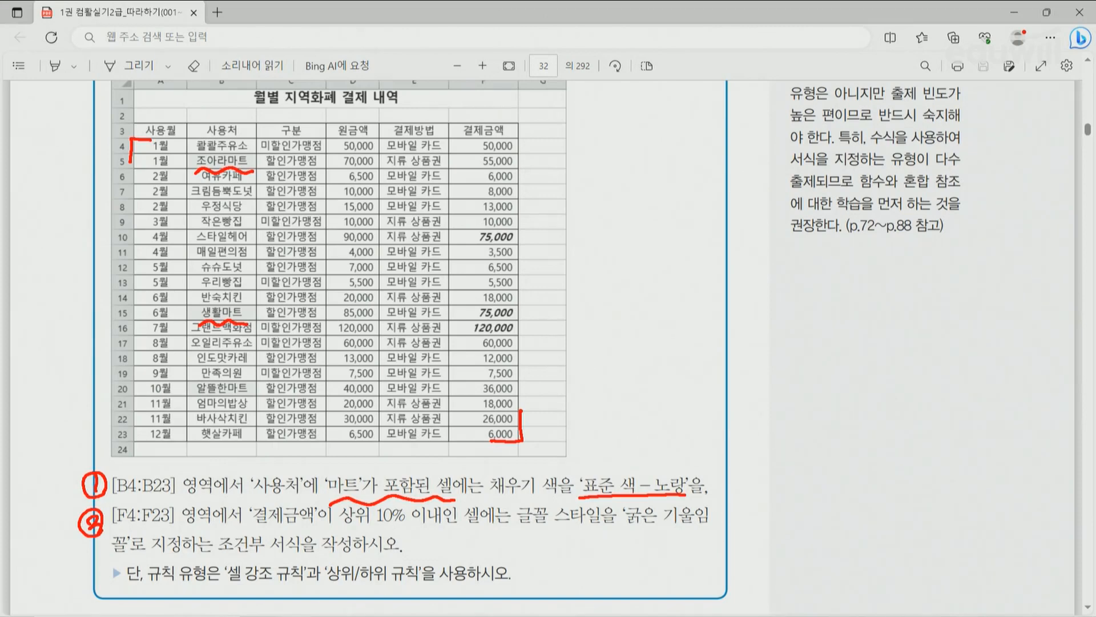
pyautogui.moveTo(184, 154)
pyautogui.mouseDown()
pyautogui.moveTo(238, 140)
pyautogui.moveTo(261, 169)
pyautogui.mouseUp()
pyautogui.moveTo(185, 438); pyautogui.dragTo(251, 434)
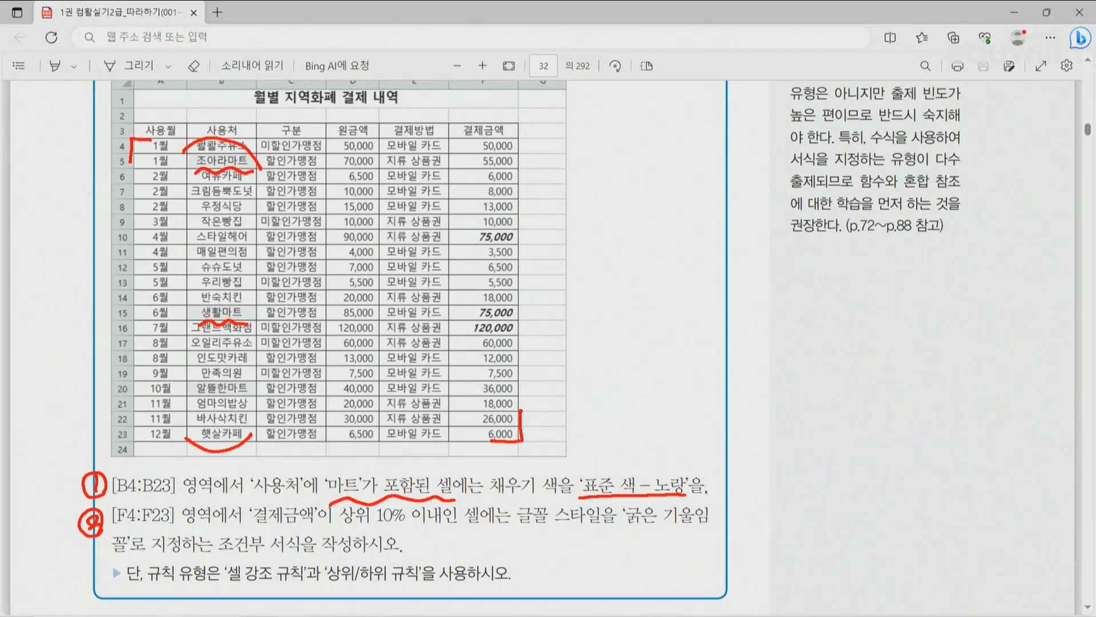
# Examine the second condition for F4:F23, the top 10% of 결제금액, and the required rule types 셀 강조 규칙 and 상위/하위 규칙
pyautogui.moveTo(441, 152); pyautogui.dragTo(528, 157)
pyautogui.moveTo(449, 437); pyautogui.dragTo(540, 434)
pyautogui.moveTo(331, 528); pyautogui.dragTo(483, 525)
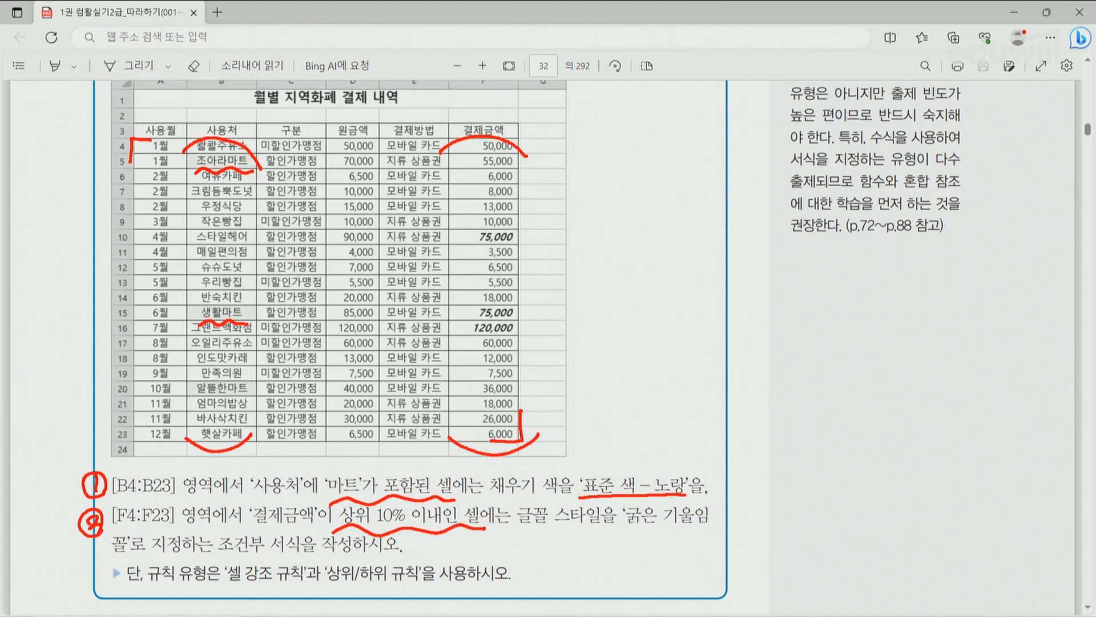
pyautogui.moveTo(228, 584); pyautogui.dragTo(303, 583)
pyautogui.moveTo(276, 536)
pyautogui.mouseDown()
pyautogui.moveTo(277, 555)
pyautogui.moveTo(268, 549)
pyautogui.moveTo(291, 557)
pyautogui.mouseUp()
pyautogui.moveTo(331, 586); pyautogui.dragTo(421, 583)
pyautogui.moveTo(380, 544); pyautogui.dragTo(403, 552)
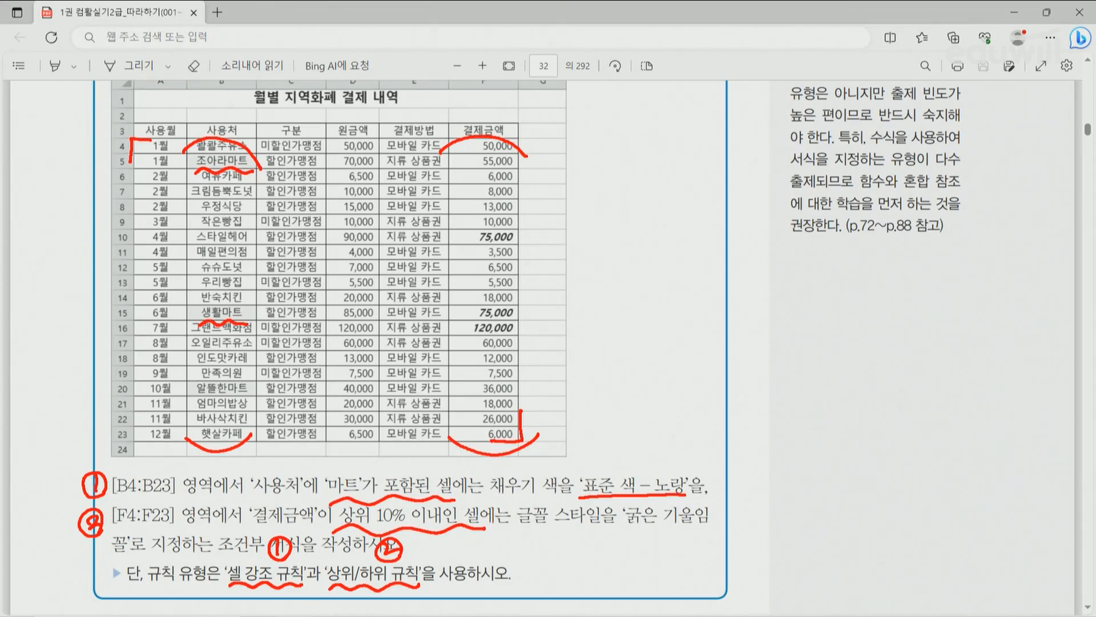
pyautogui.press('Escape')
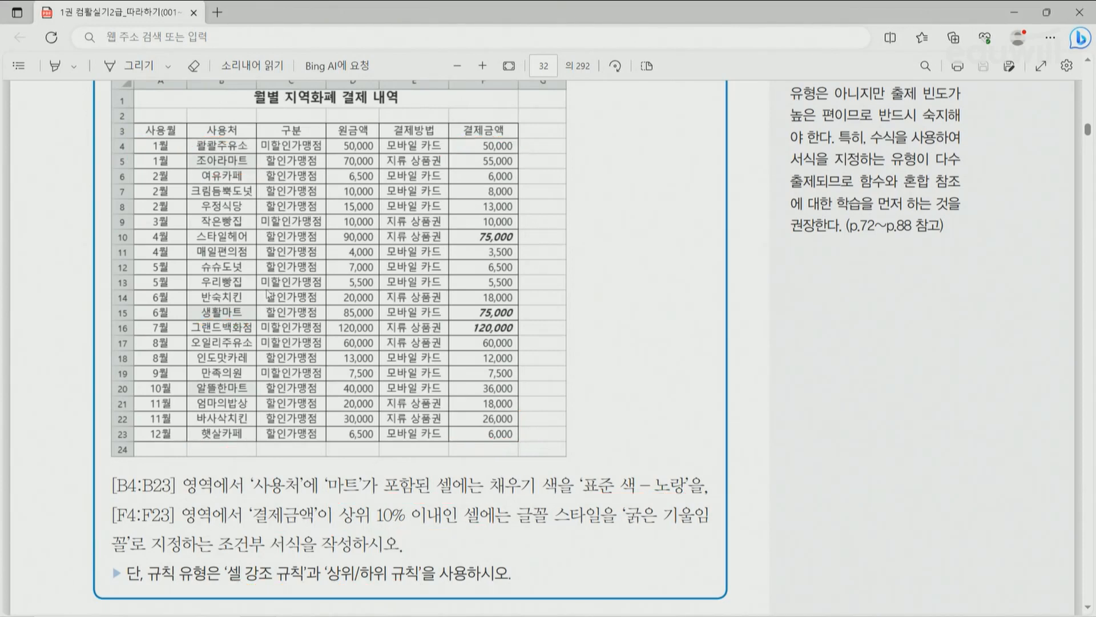
# Switch to 03_조건부서식.xlsx in Excel and start a 셀 강조 규칙 텍스트 포함 rule on B4:B23 for the text 마트
pyautogui.hotkey('alt', 'Tab')
pyautogui.hotkey('alt', 'Tab')
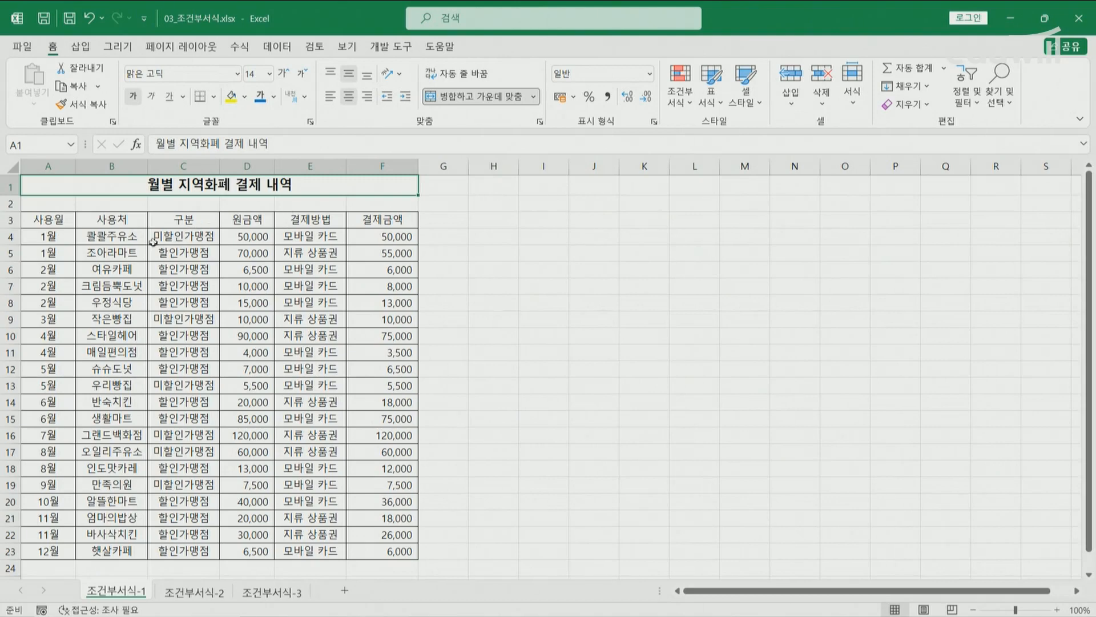
pyautogui.click(128, 240)
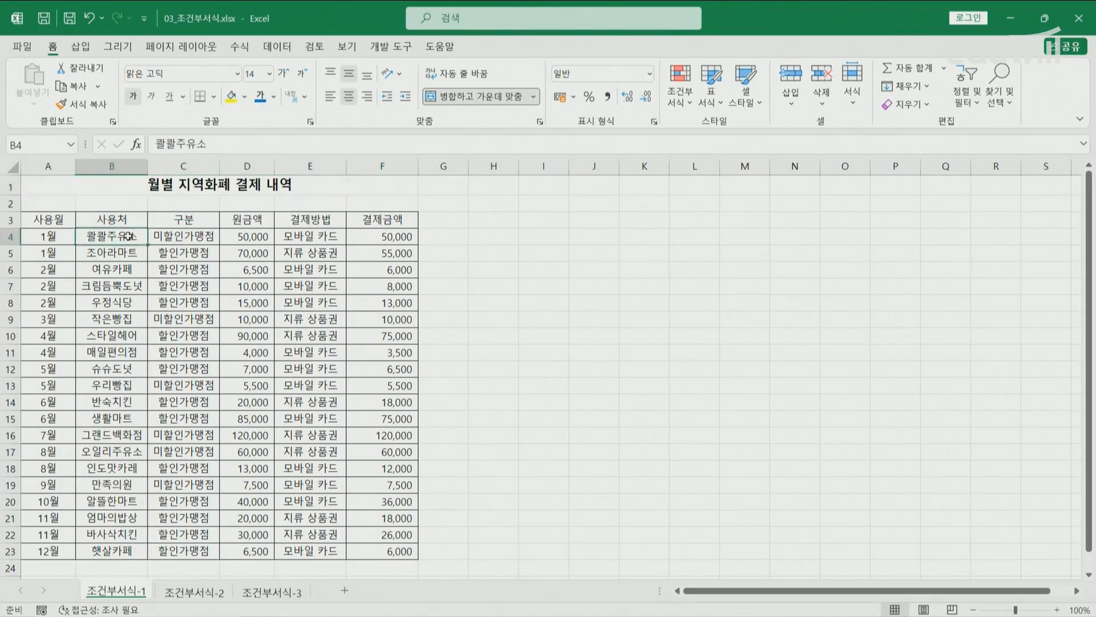
pyautogui.keyDown('shift'); pyautogui.click(121, 553); pyautogui.keyUp('shift')
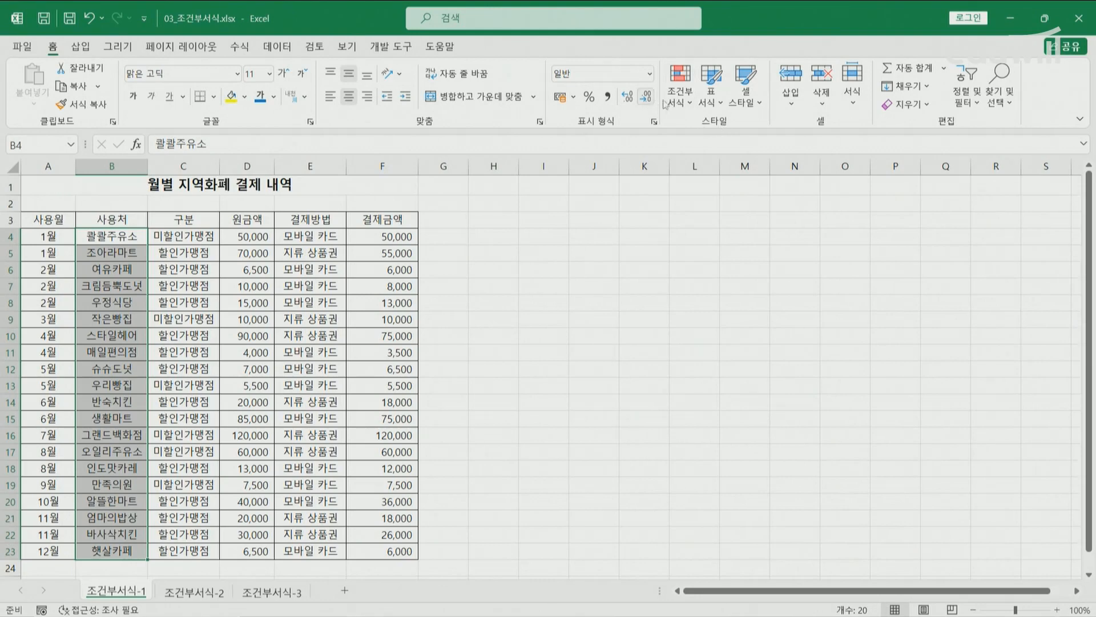
pyautogui.click(679, 98)
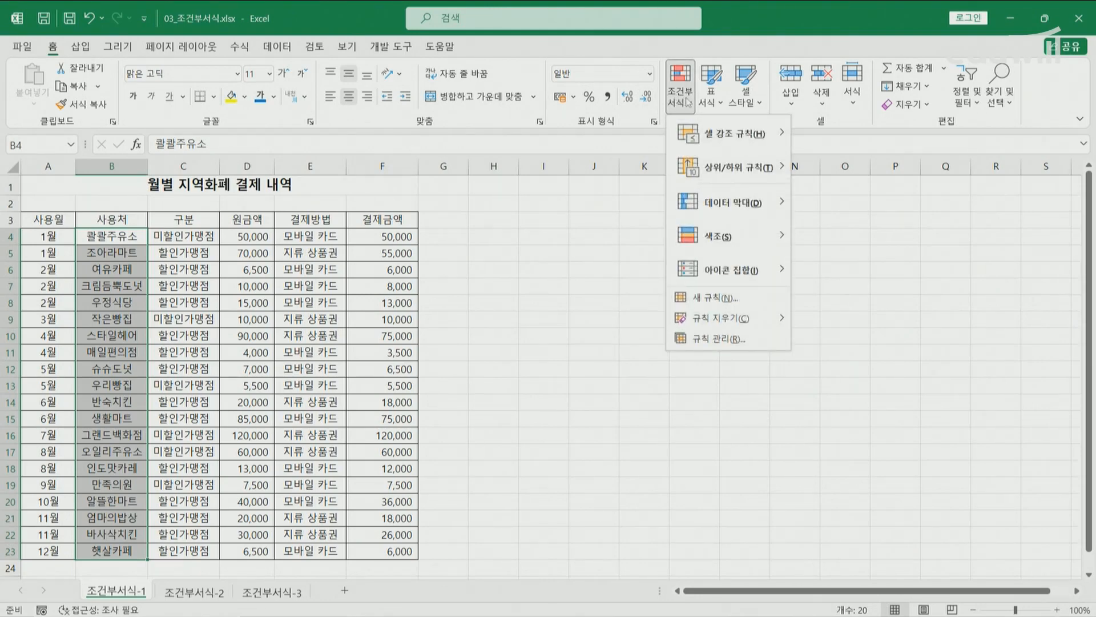
pyautogui.moveTo(704, 141)
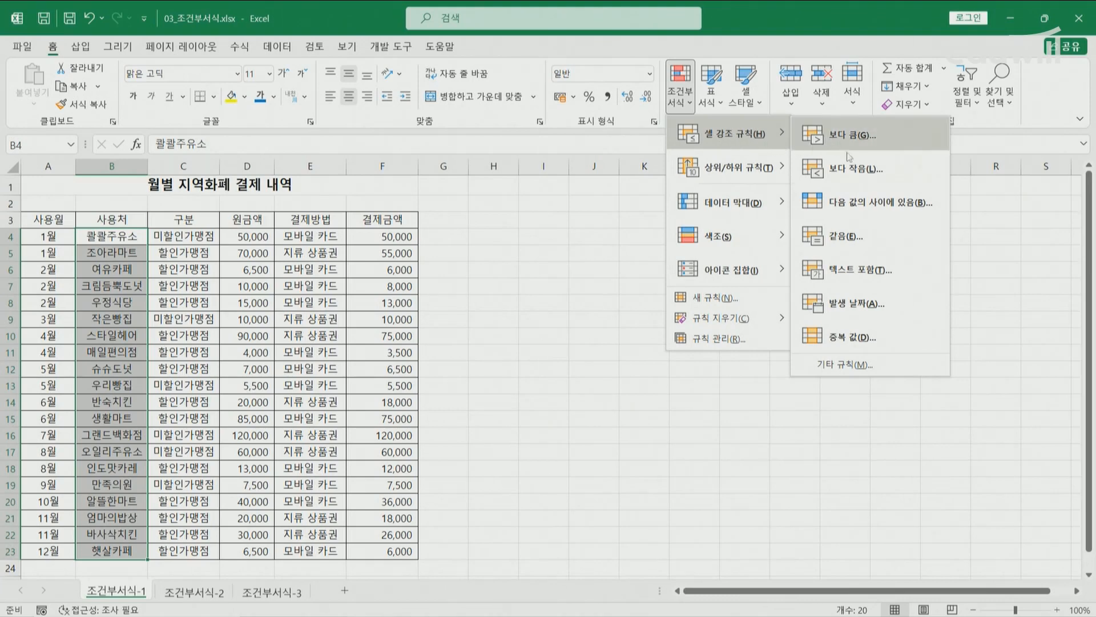
pyautogui.click(853, 276)
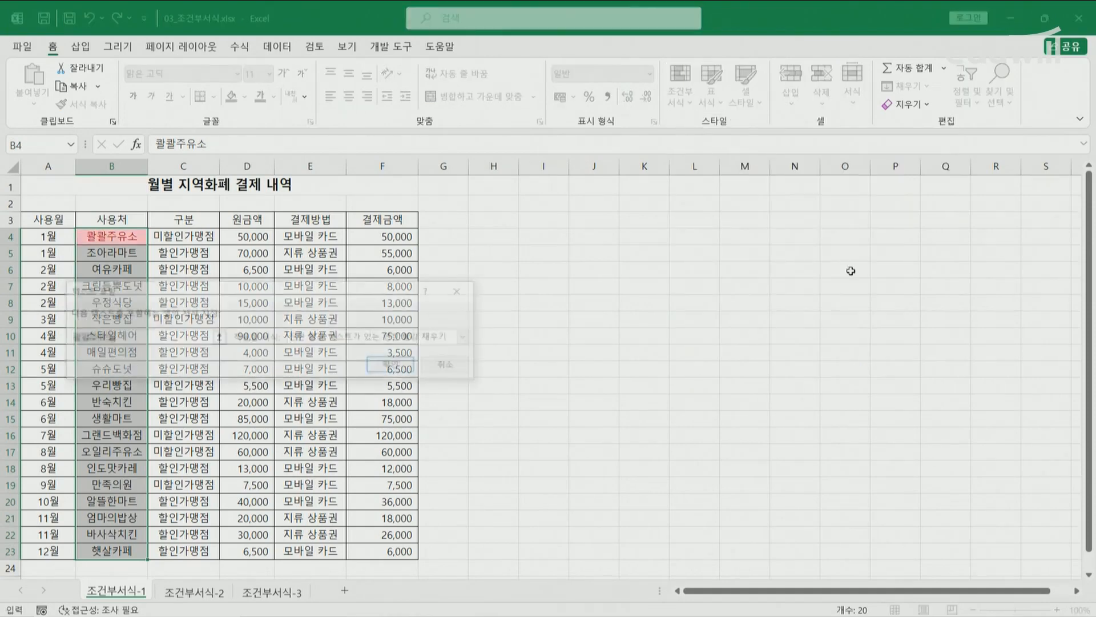
pyautogui.moveTo(444, 235); pyautogui.dragTo(631, 216)
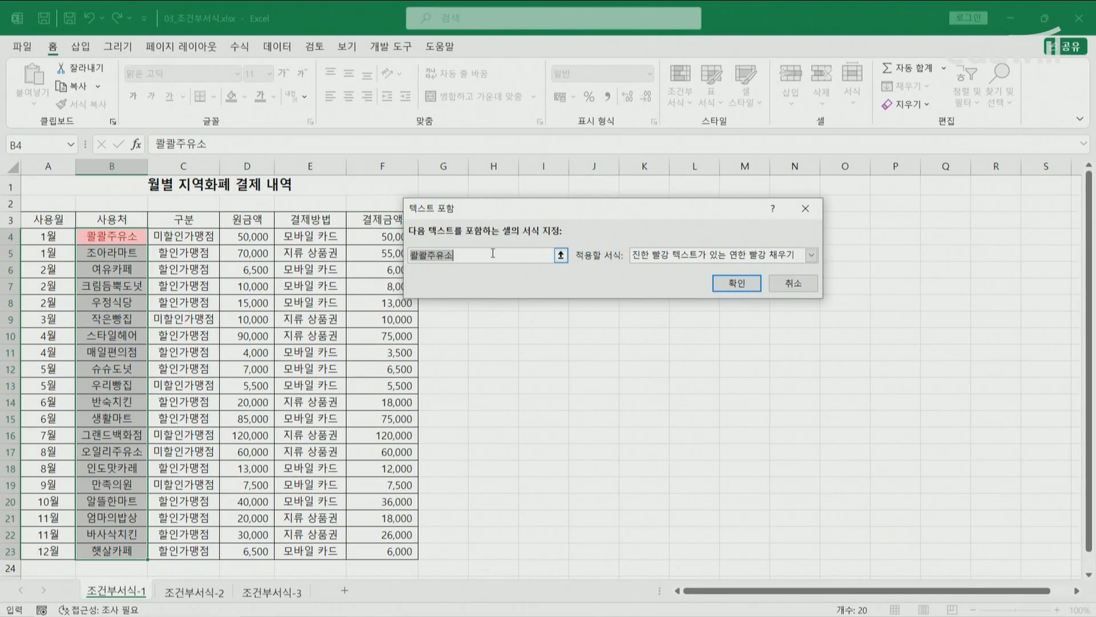
pyautogui.write('마트')
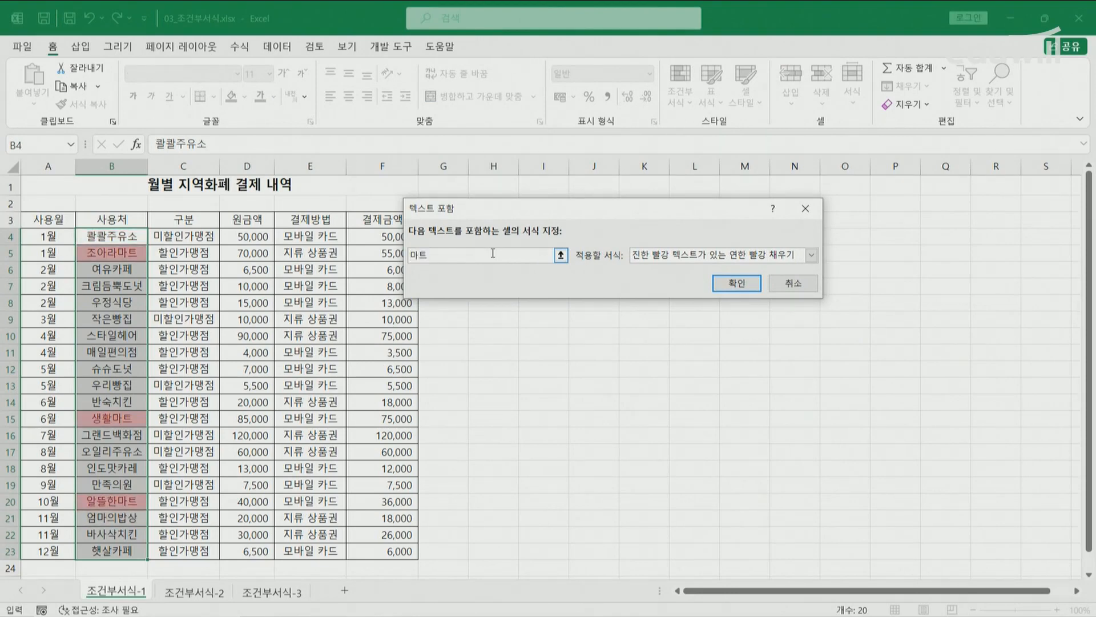
# Give the 마트 rule a custom format with the standard yellow (표준 색-노랑) fill, apply it, and check the highlighted 사용처 cells
pyautogui.click(659, 255)
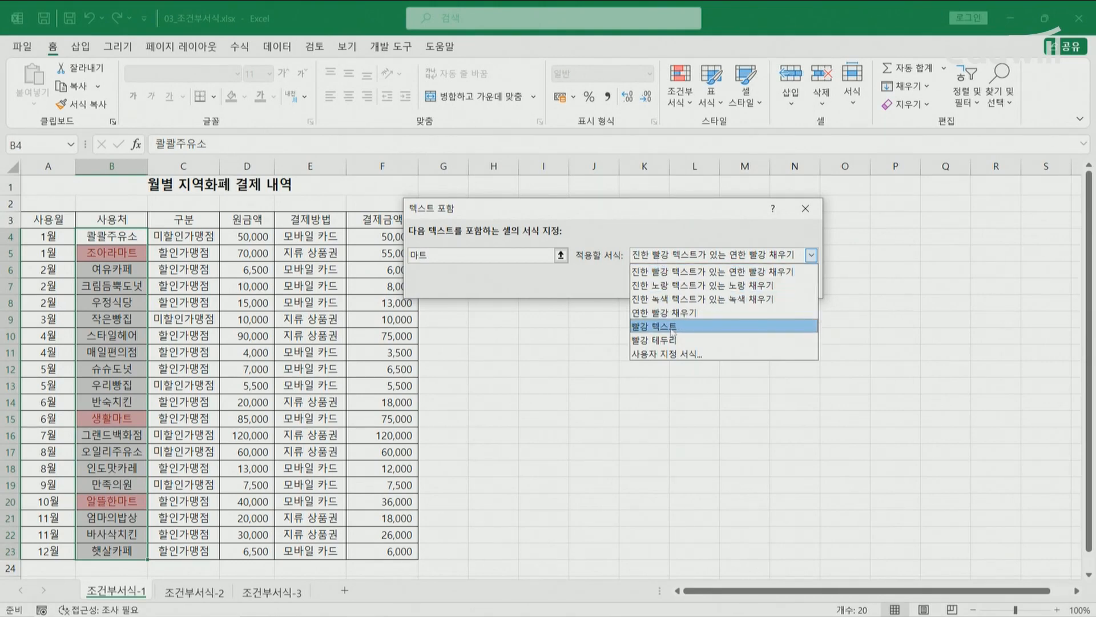
pyautogui.click(662, 354)
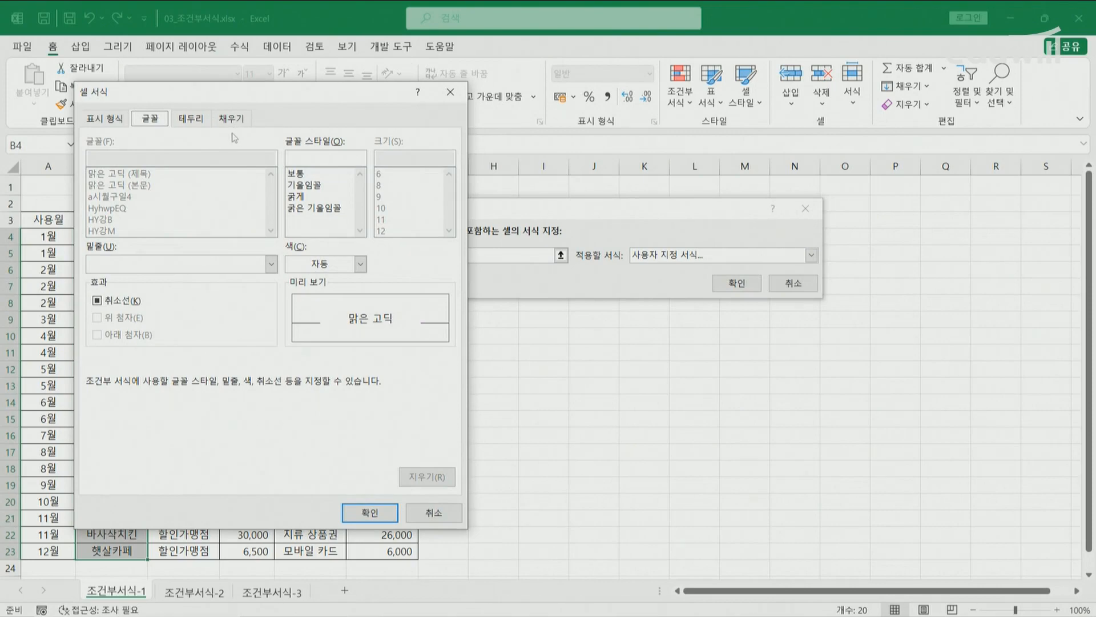
pyautogui.click(228, 120)
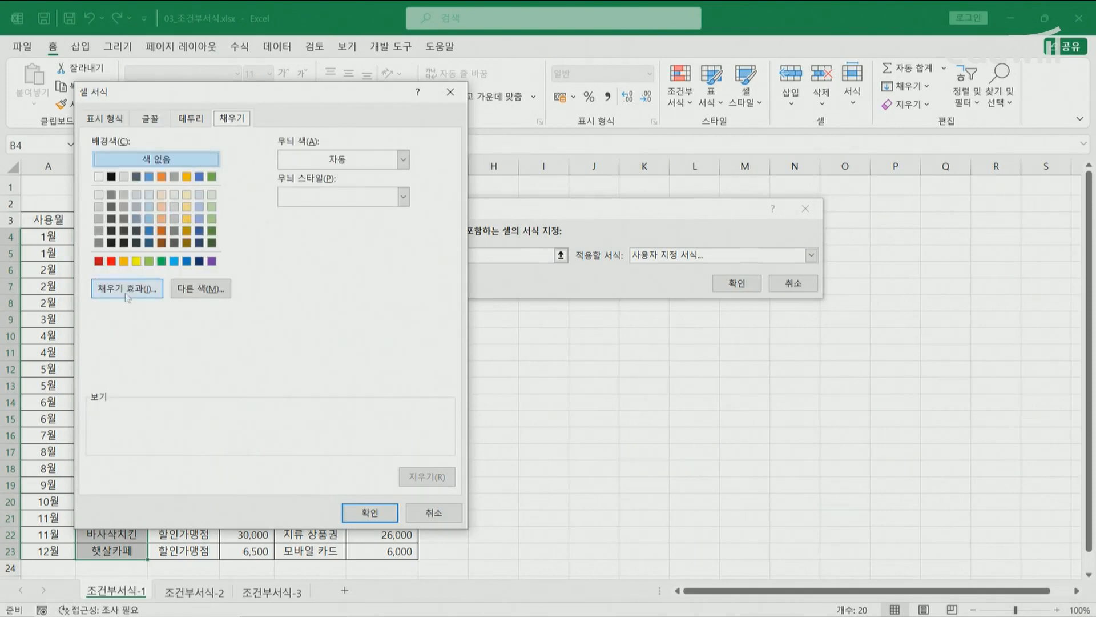
pyautogui.click(137, 262)
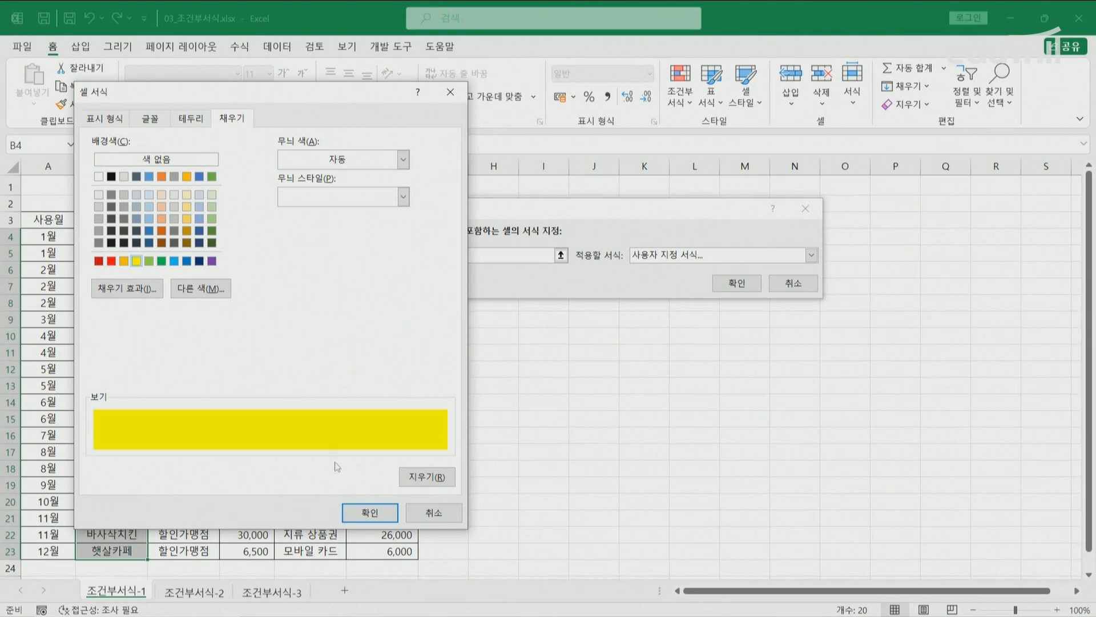
pyautogui.click(372, 515)
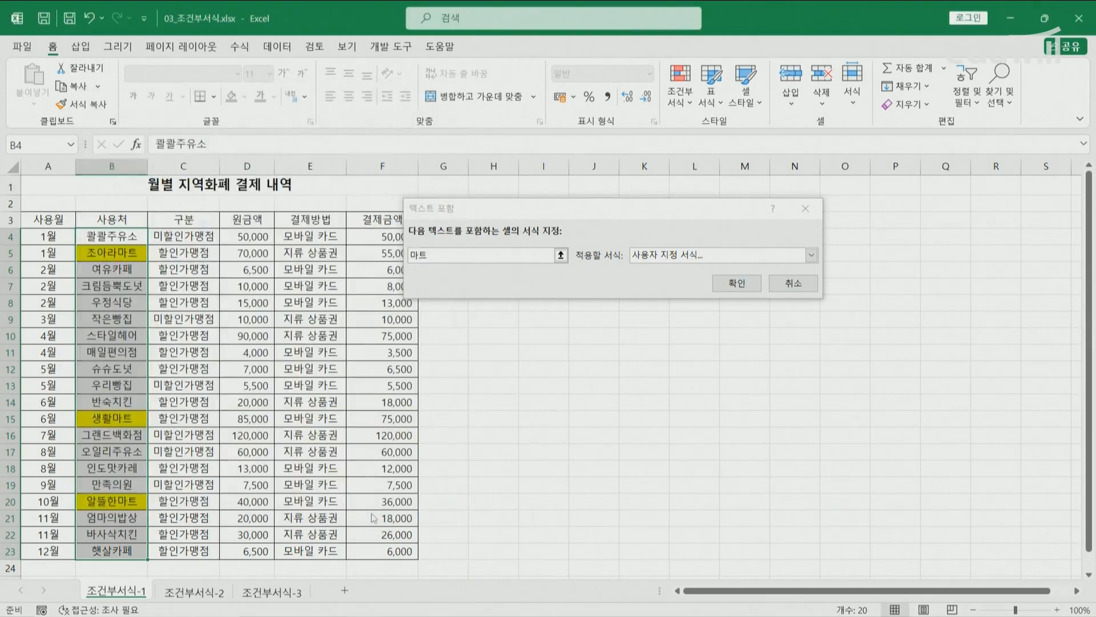
pyautogui.click(731, 281)
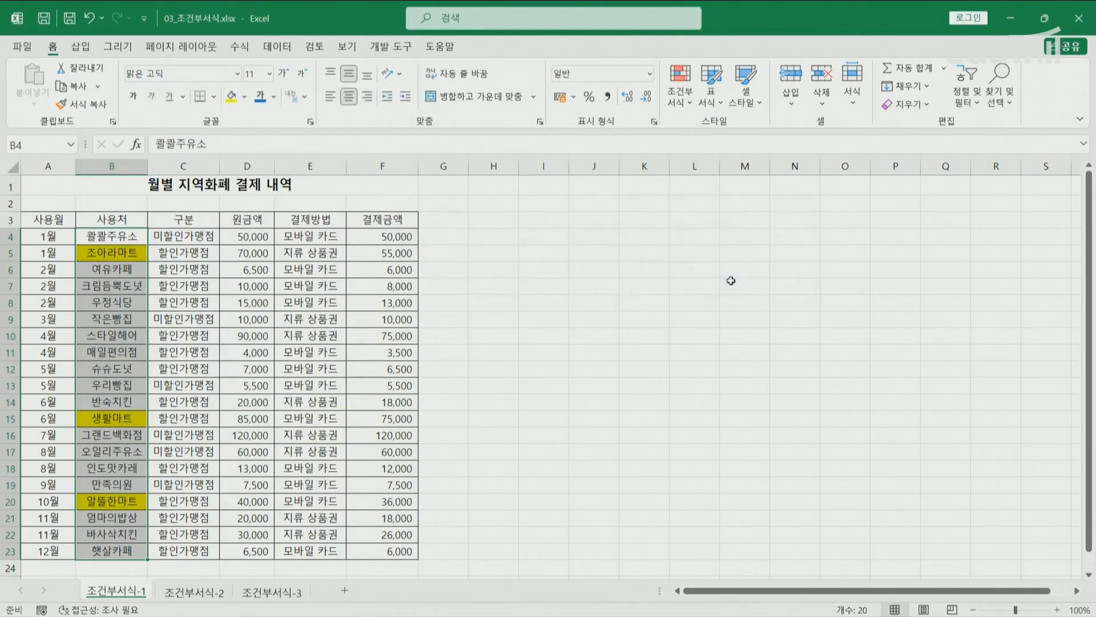
pyautogui.click(116, 256)
pyautogui.click(109, 423)
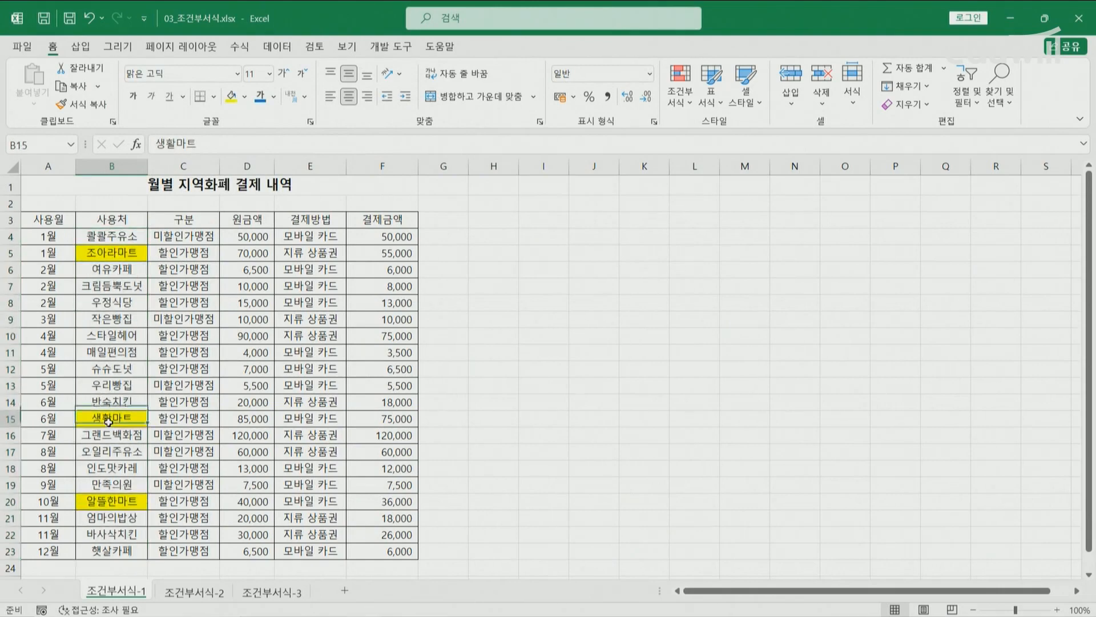
pyautogui.click(109, 501)
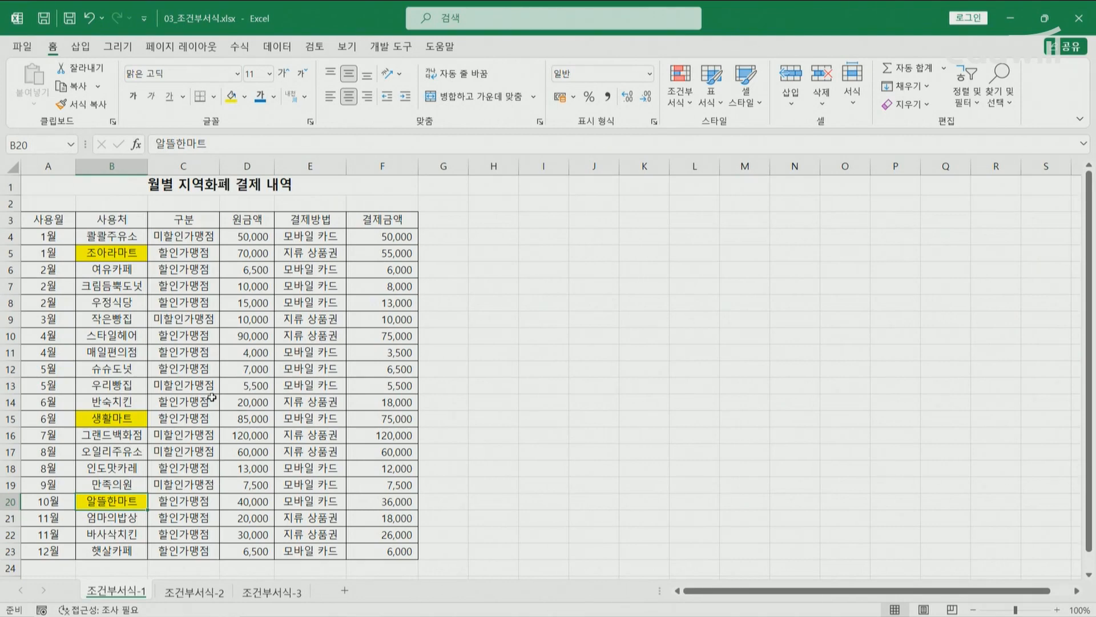
# Start a 상위/하위 규칙 rule of type 상위 10% on the 결제금액 cells F4:F23
pyautogui.click(405, 233)
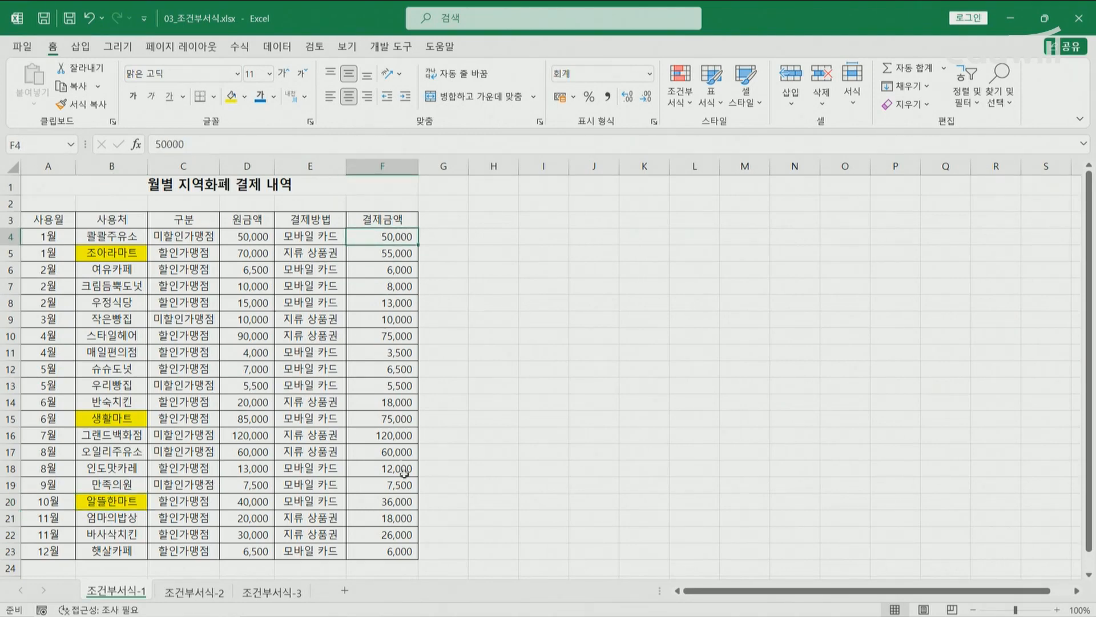
pyautogui.keyDown('shift'); pyautogui.click(400, 550); pyautogui.keyUp('shift')
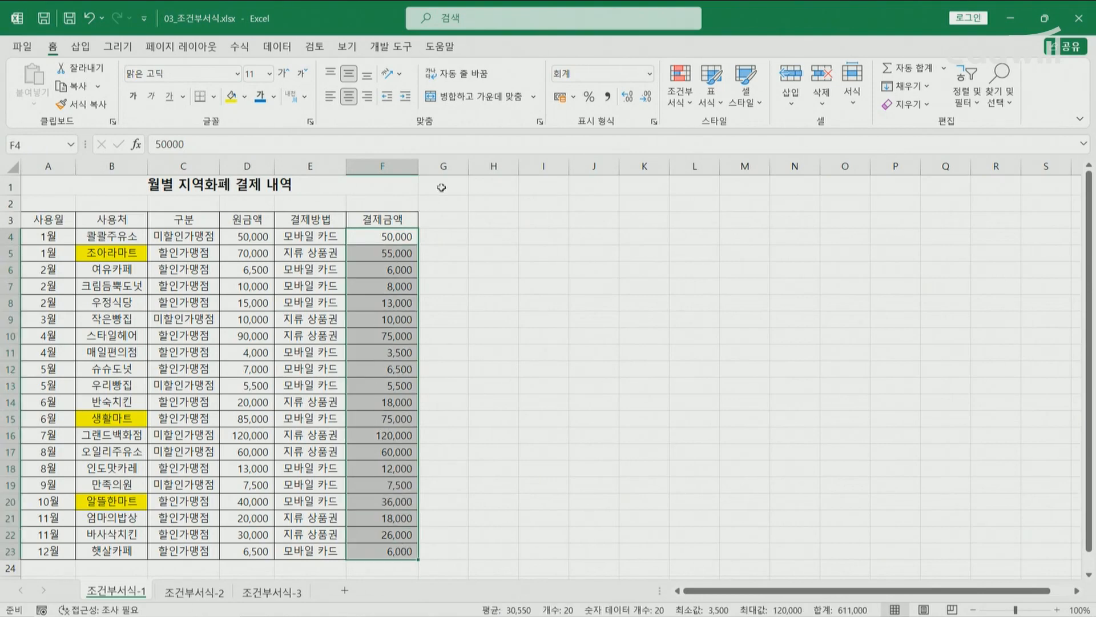
pyautogui.click(690, 107)
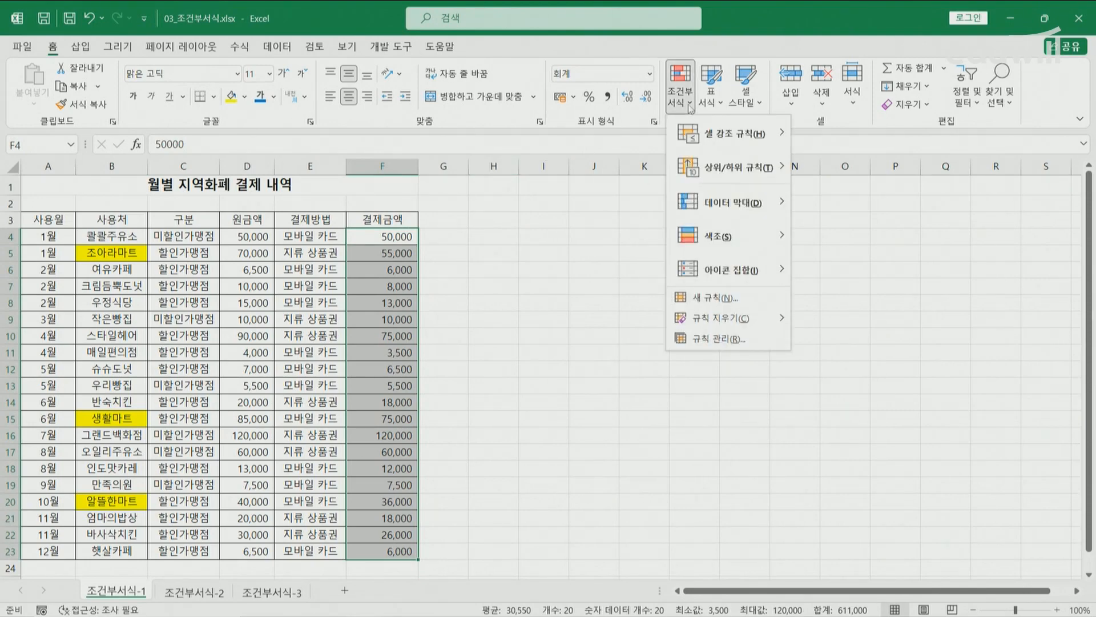
pyautogui.moveTo(707, 170)
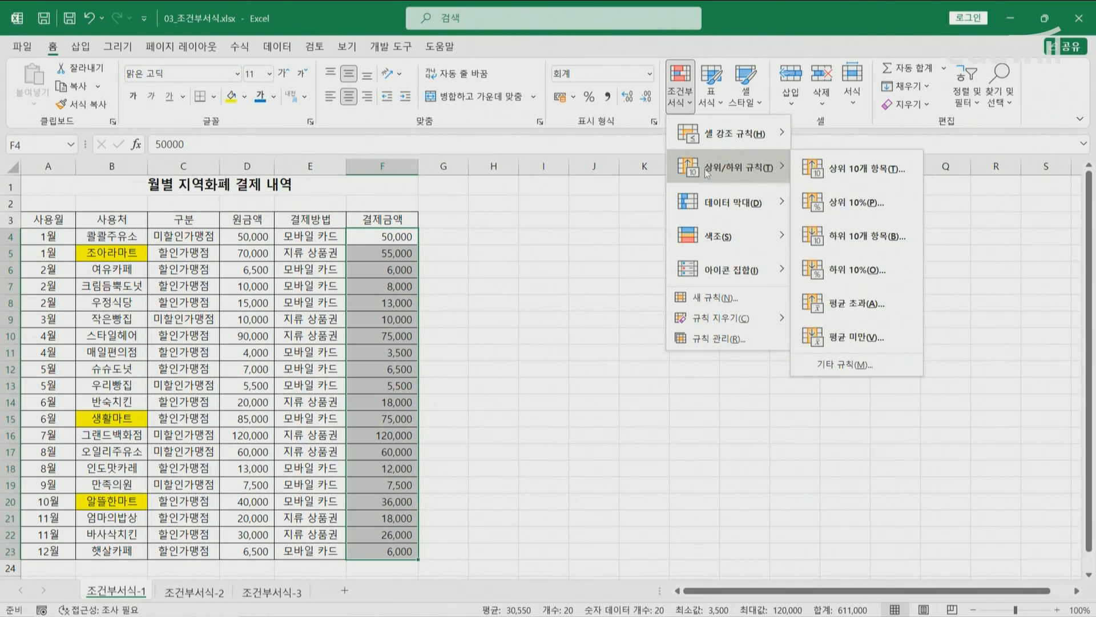
pyautogui.click(843, 214)
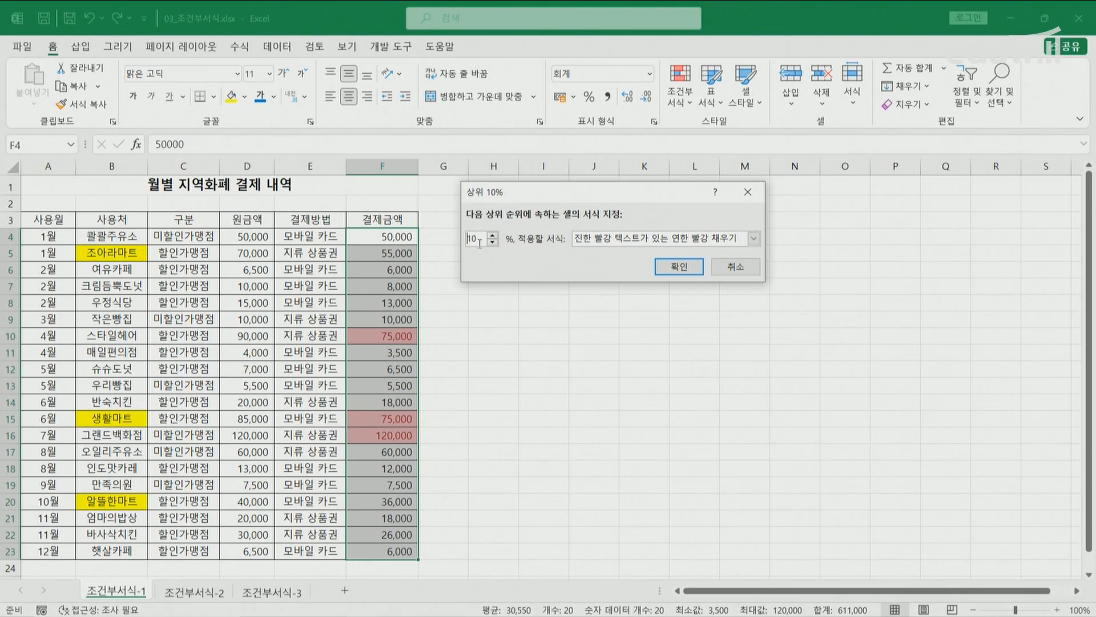
# Give the 상위 10% rule a custom format with font style 굵은 기울임꼴, apply it, and check the formatted 결제금액 cells
pyautogui.click(597, 239)
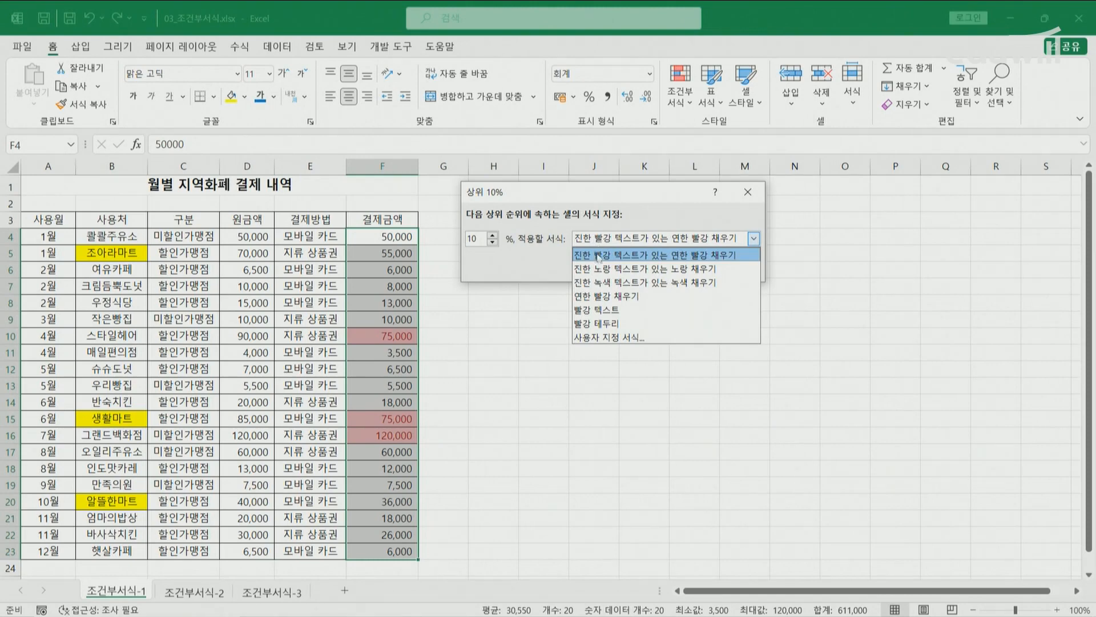
pyautogui.click(621, 338)
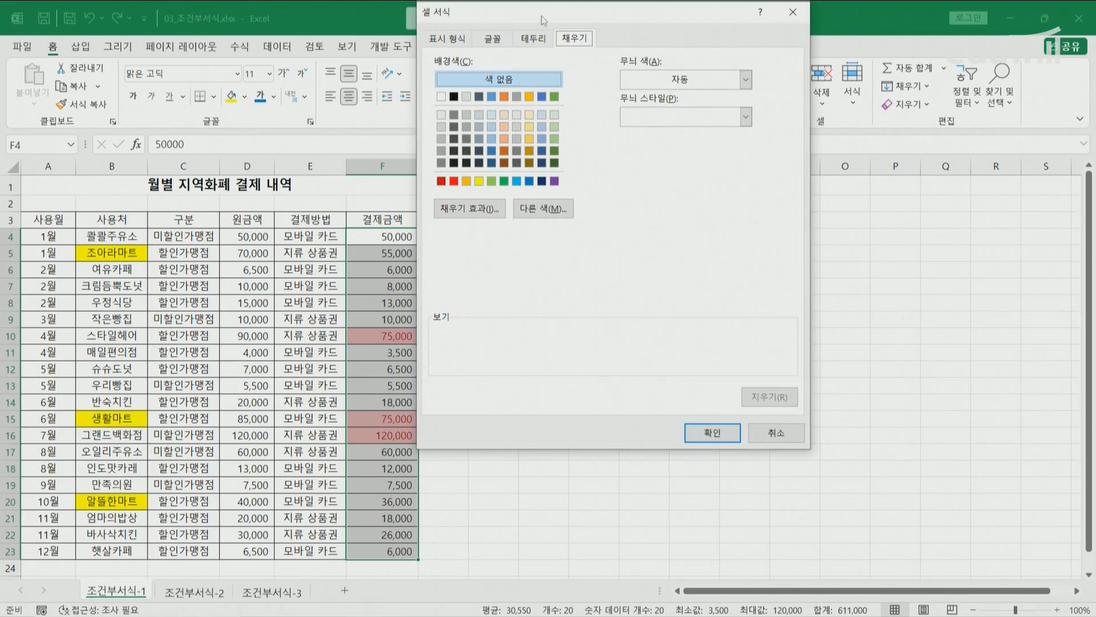
pyautogui.moveTo(544, 20); pyautogui.dragTo(598, 46)
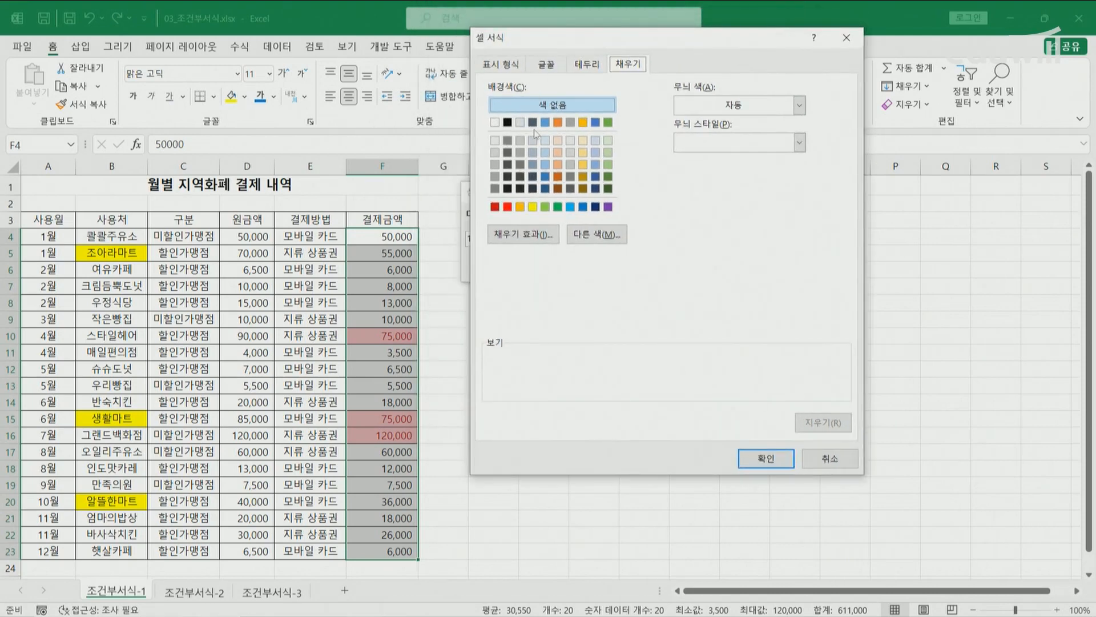
pyautogui.click(546, 66)
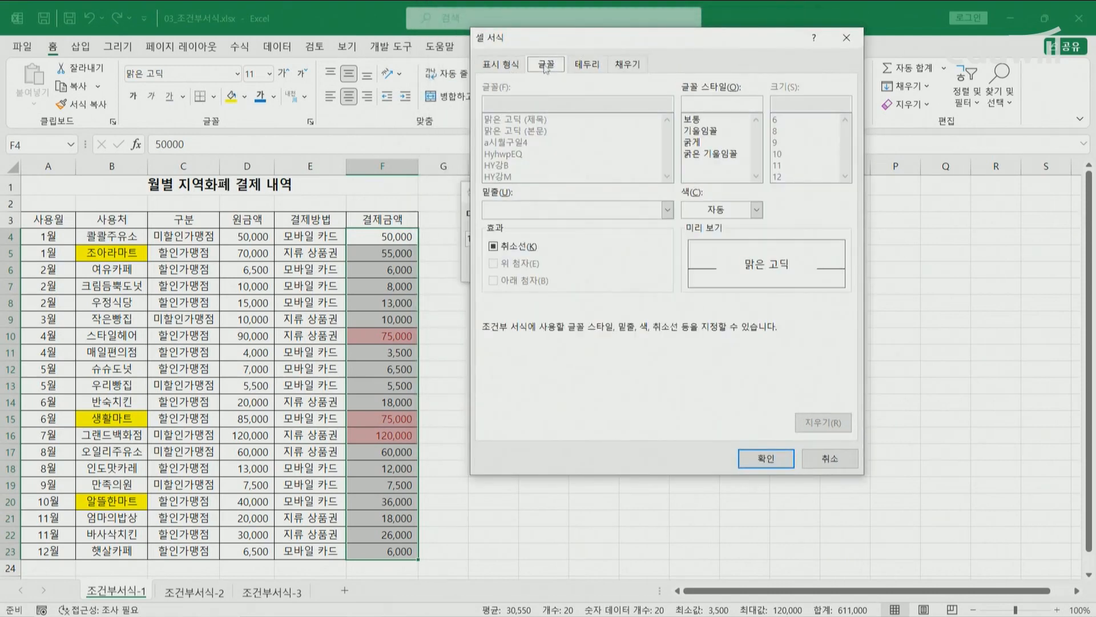
pyautogui.click(712, 155)
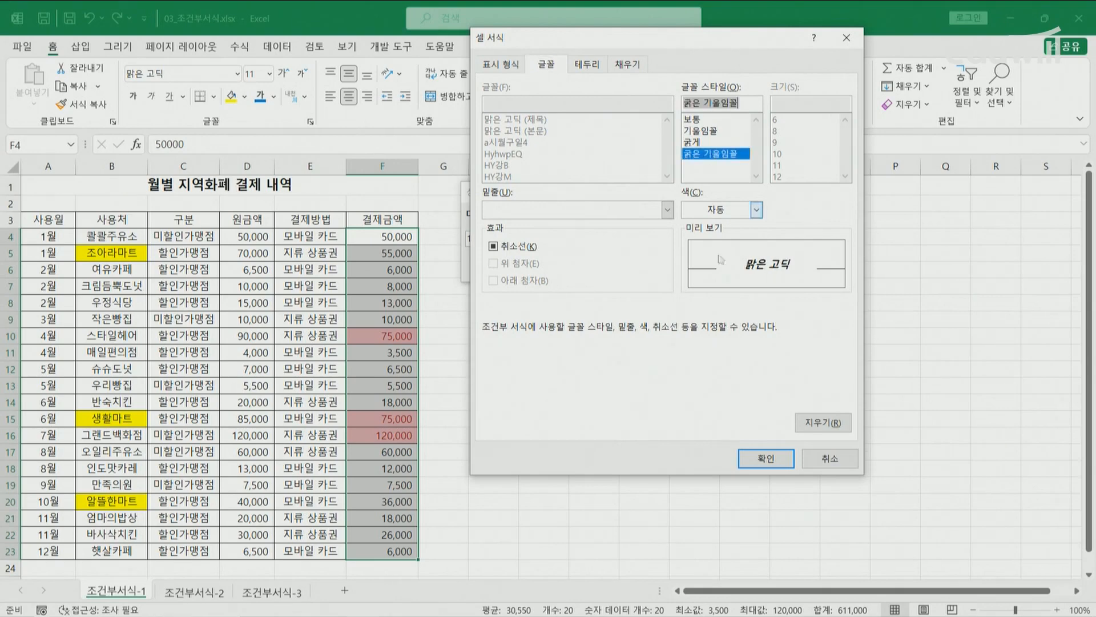
pyautogui.click(765, 458)
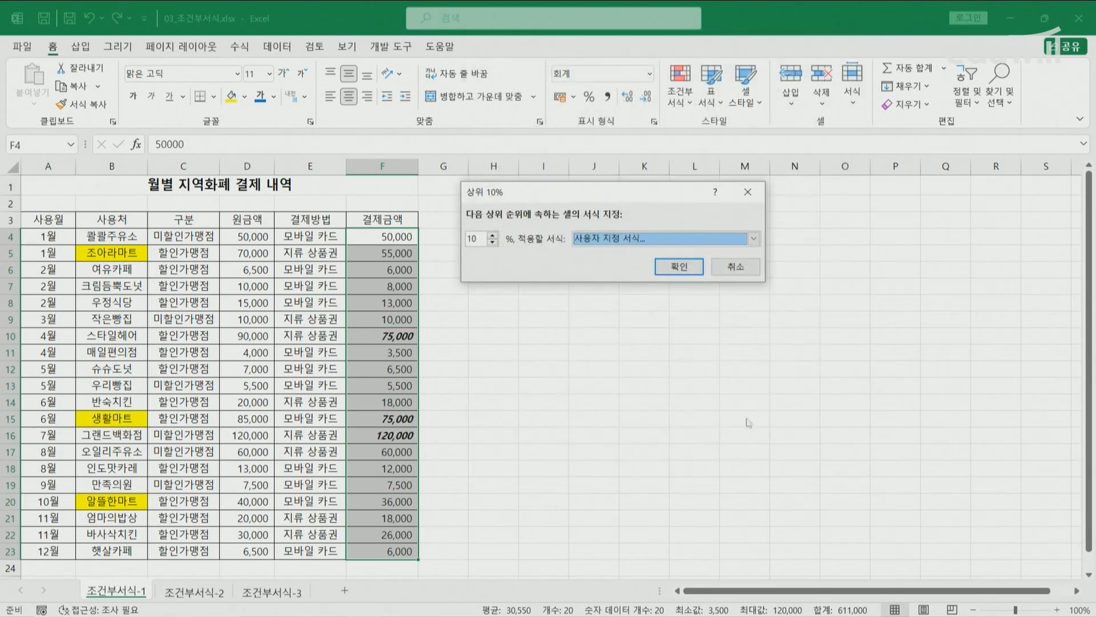
pyautogui.click(681, 266)
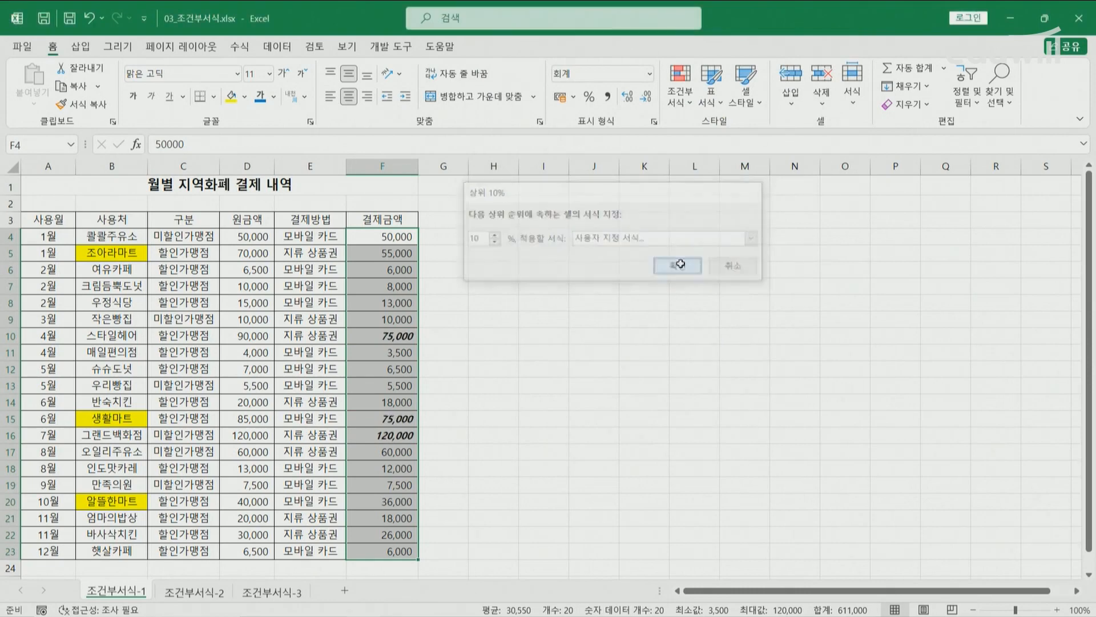
pyautogui.click(409, 417)
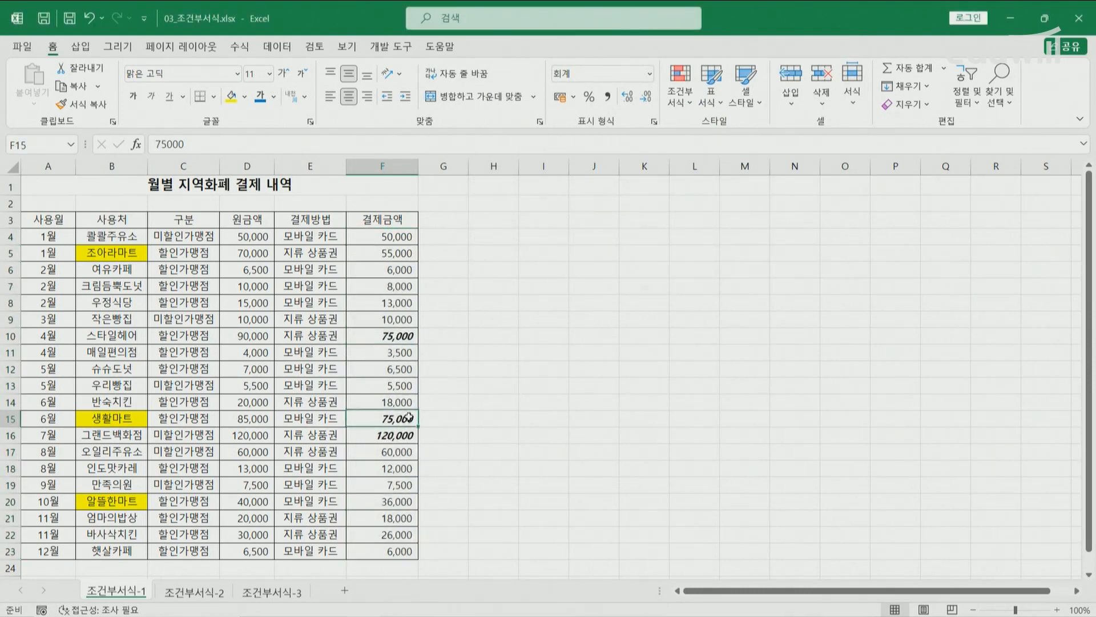
pyautogui.click(406, 437)
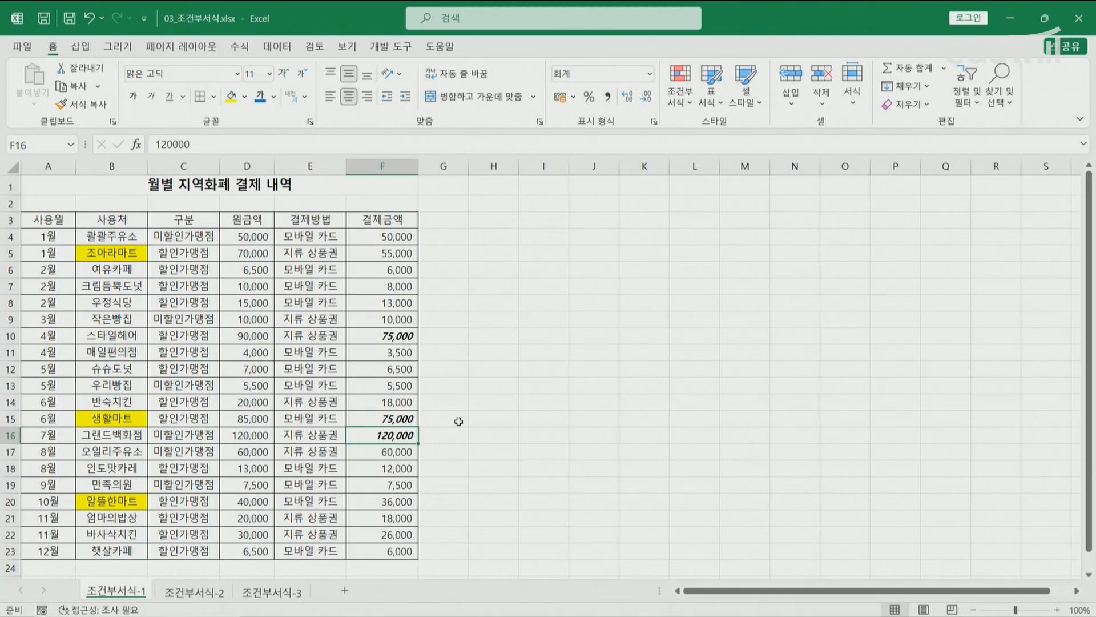
pyautogui.click(493, 451)
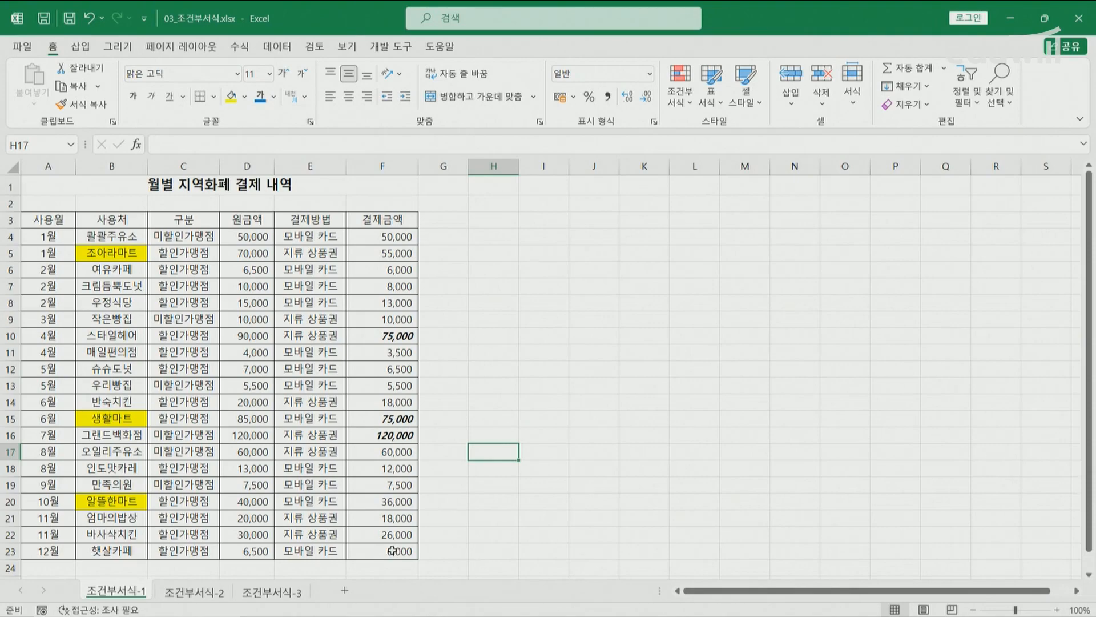
# Switch back to the textbook PDF and go to the 출제패턴 2 exercise for the 조건부서식-2 sheet on page 36
pyautogui.hotkey('alt', 'Tab')
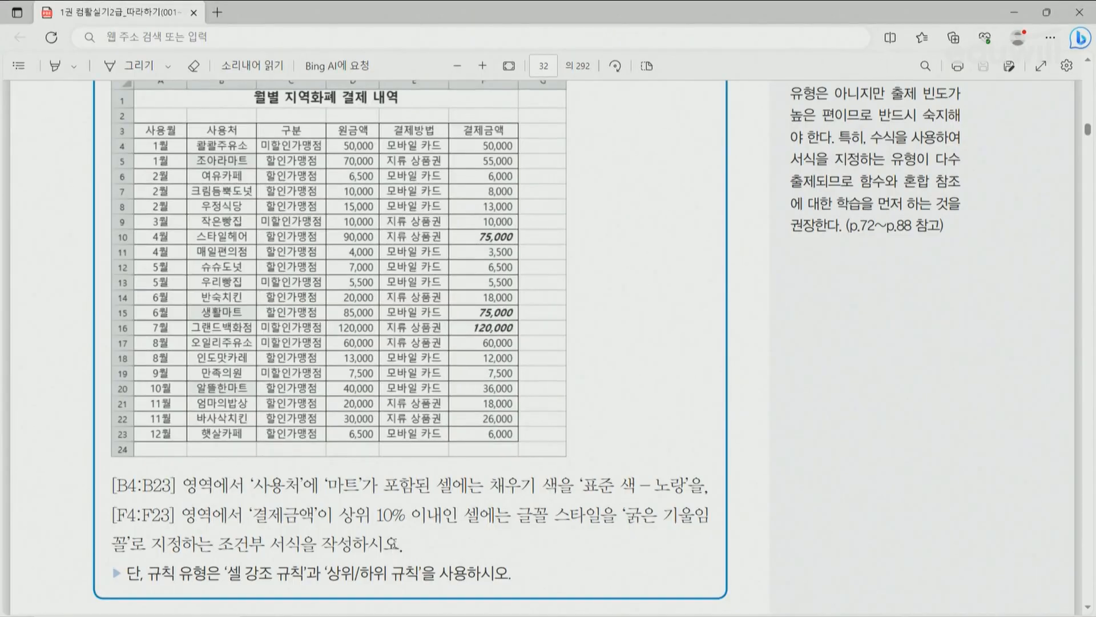
pyautogui.scroll(-15, 394, 547)
pyautogui.scroll(-20, 395, 542)
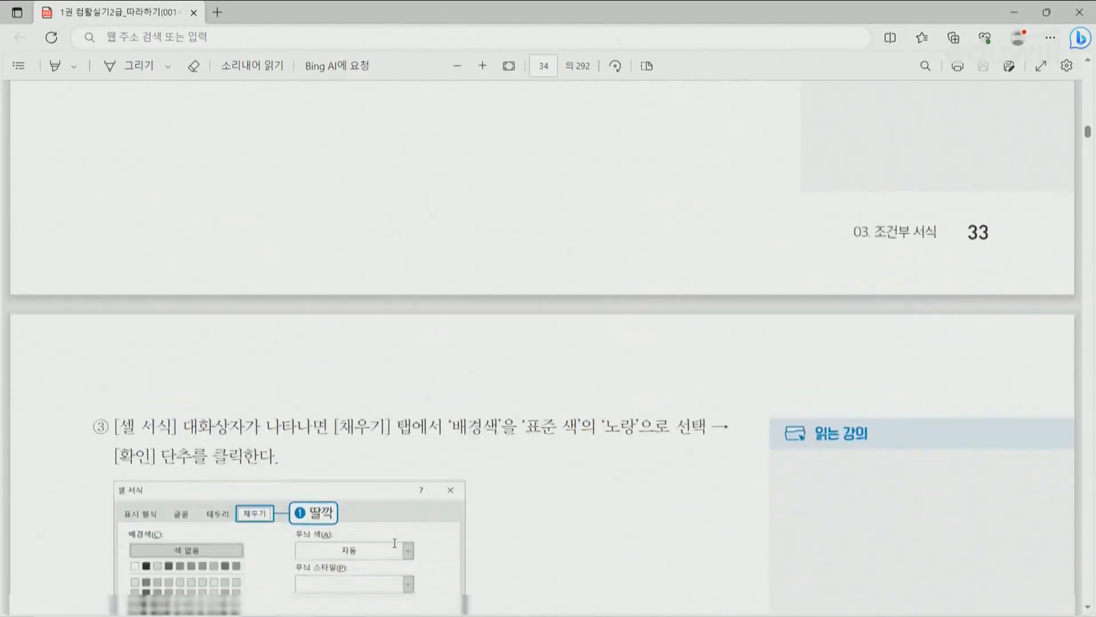
pyautogui.scroll(-20, 394, 543)
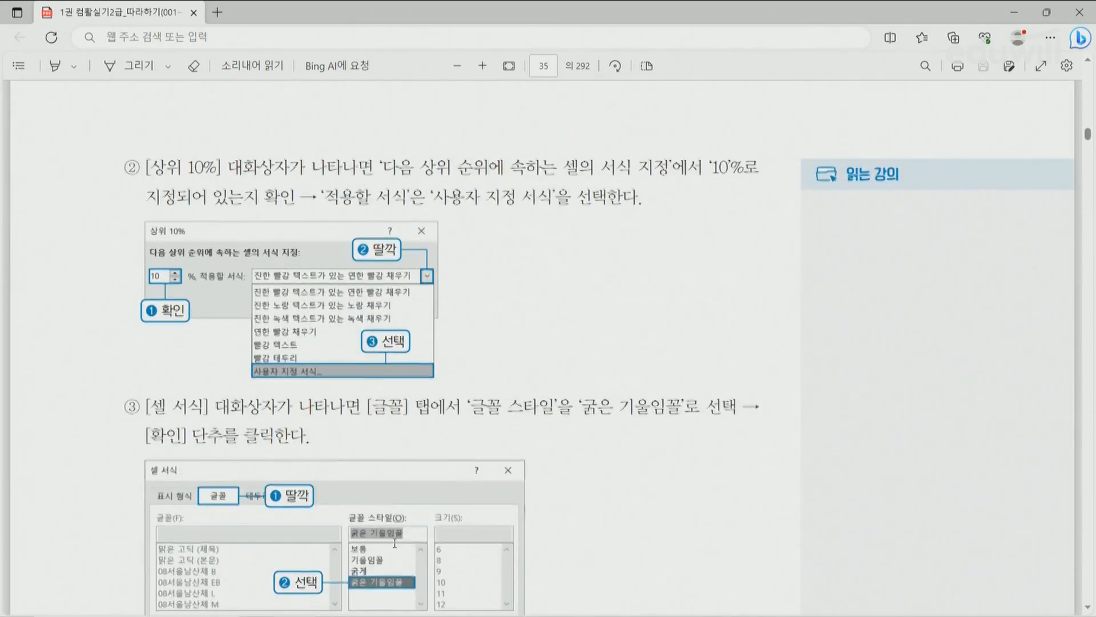
pyautogui.scroll(-20, 397, 547)
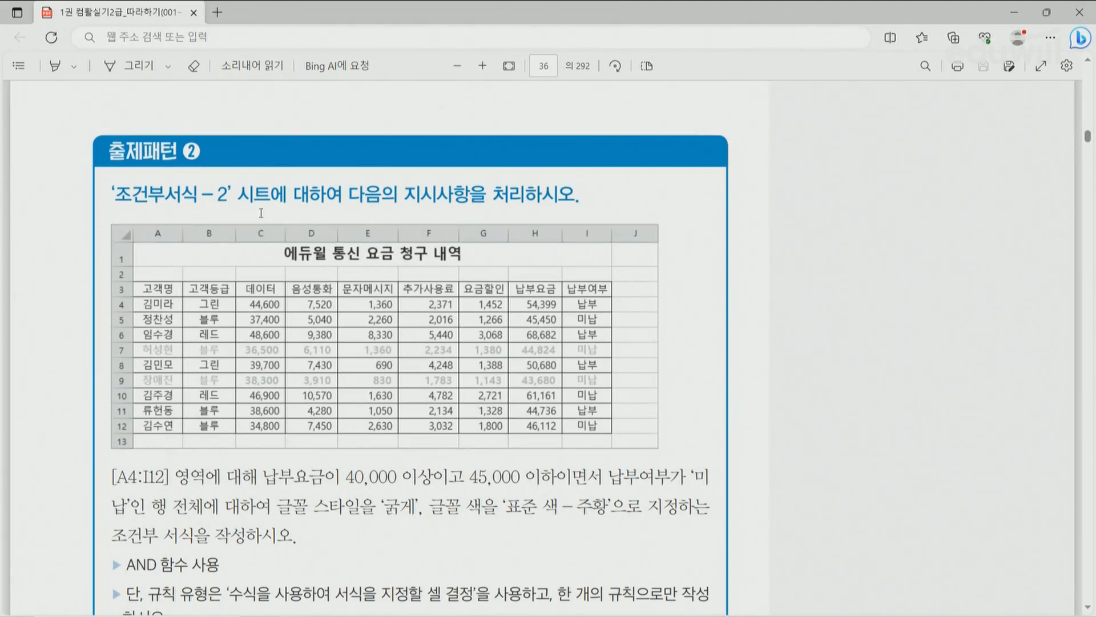
# Review the 출제패턴 2 task, marking range A4:I12 and the 납부요금 and 납부여부 conditions with temporary pen strokes
pyautogui.scroll(-2, 261, 213)
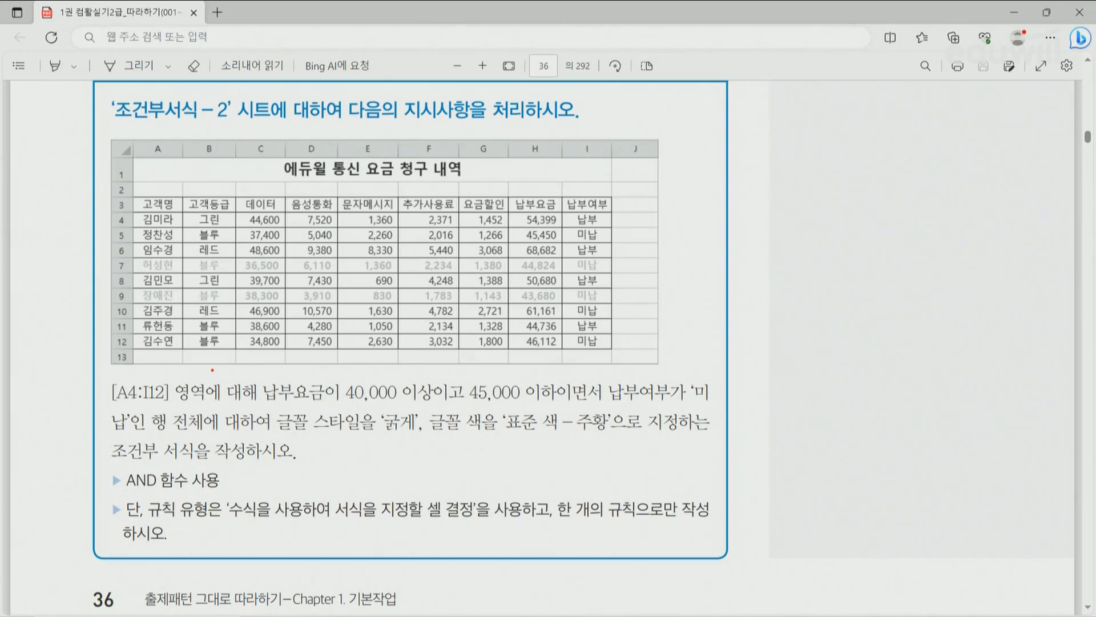
pyautogui.moveTo(163, 214)
pyautogui.mouseDown()
pyautogui.moveTo(141, 215)
pyautogui.moveTo(125, 240)
pyautogui.mouseUp()
pyautogui.moveTo(583, 350); pyautogui.dragTo(615, 328)
pyautogui.moveTo(265, 400); pyautogui.dragTo(557, 404)
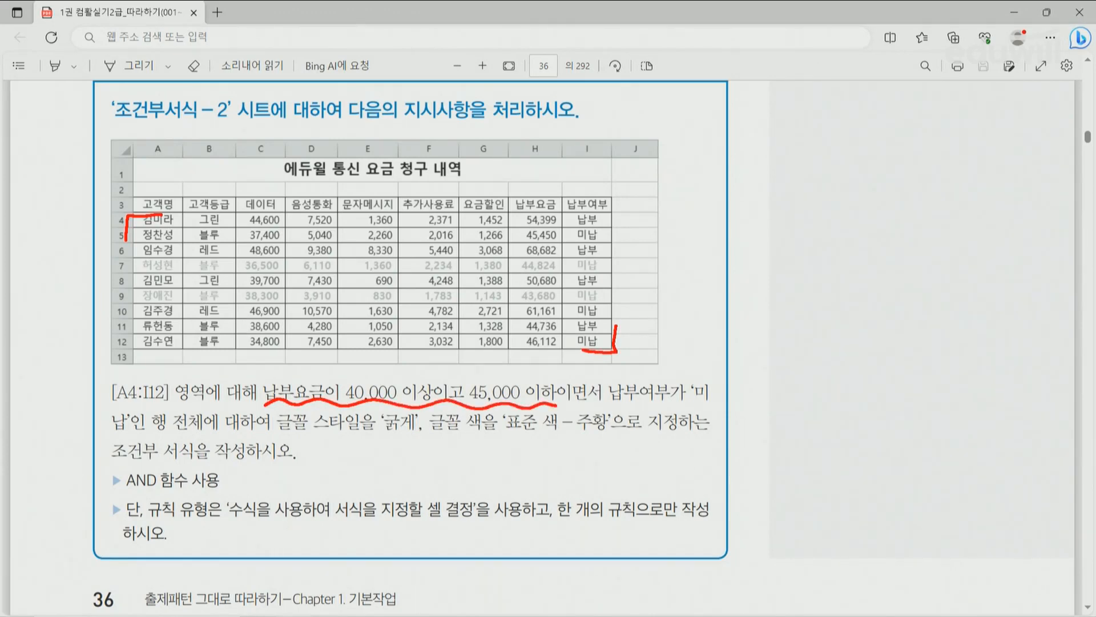
pyautogui.moveTo(323, 407)
pyautogui.mouseDown()
pyautogui.moveTo(260, 386)
pyautogui.moveTo(327, 376)
pyautogui.moveTo(324, 403)
pyautogui.mouseUp()
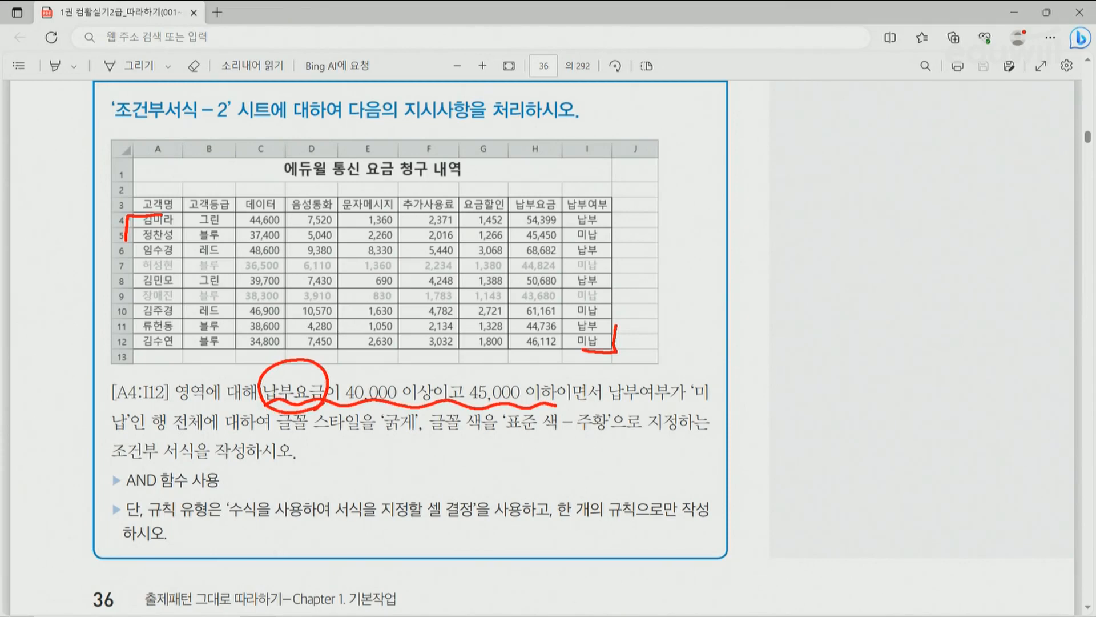
pyautogui.moveTo(620, 407); pyautogui.dragTo(711, 411)
pyautogui.moveTo(114, 440); pyautogui.dragTo(188, 443)
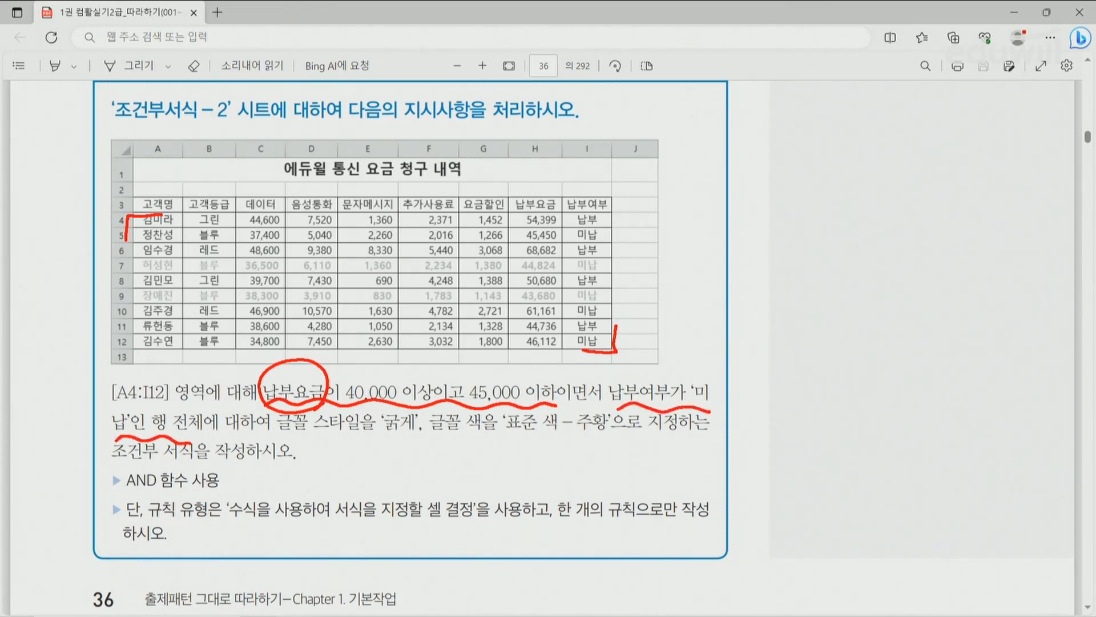
pyautogui.moveTo(626, 359)
pyautogui.mouseDown()
pyautogui.moveTo(655, 371)
pyautogui.moveTo(643, 350)
pyautogui.moveTo(657, 374)
pyautogui.mouseUp()
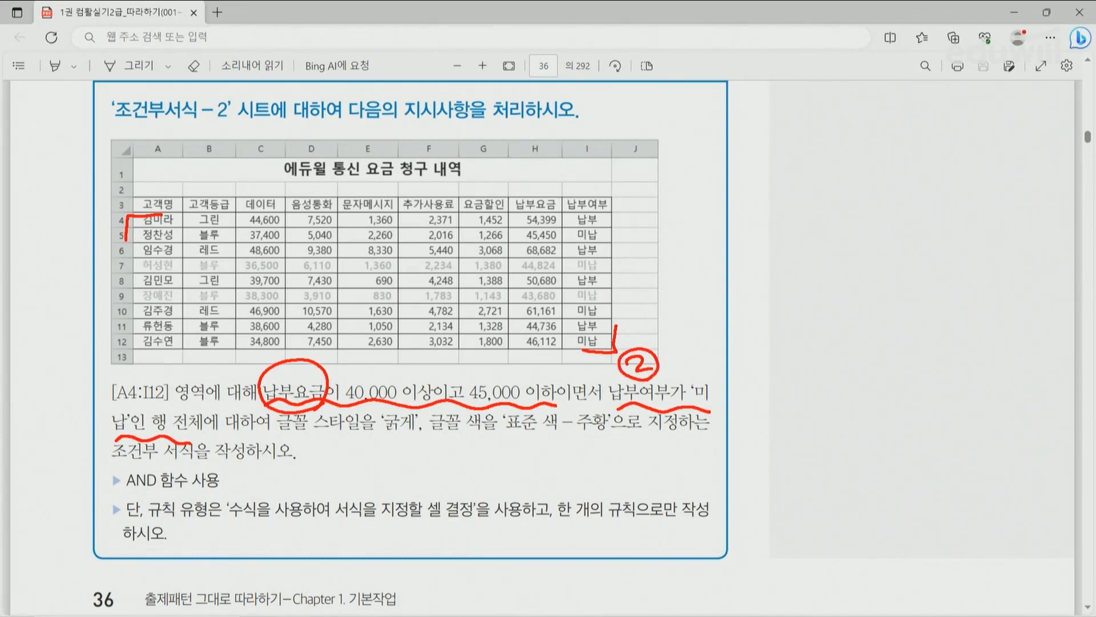
# Mark the 행 전체, 수식 and AND 함수 requirements and an example row in the task, and clear all the markings
pyautogui.moveTo(203, 445)
pyautogui.mouseDown()
pyautogui.moveTo(147, 417)
pyautogui.moveTo(215, 418)
pyautogui.moveTo(206, 445)
pyautogui.mouseUp()
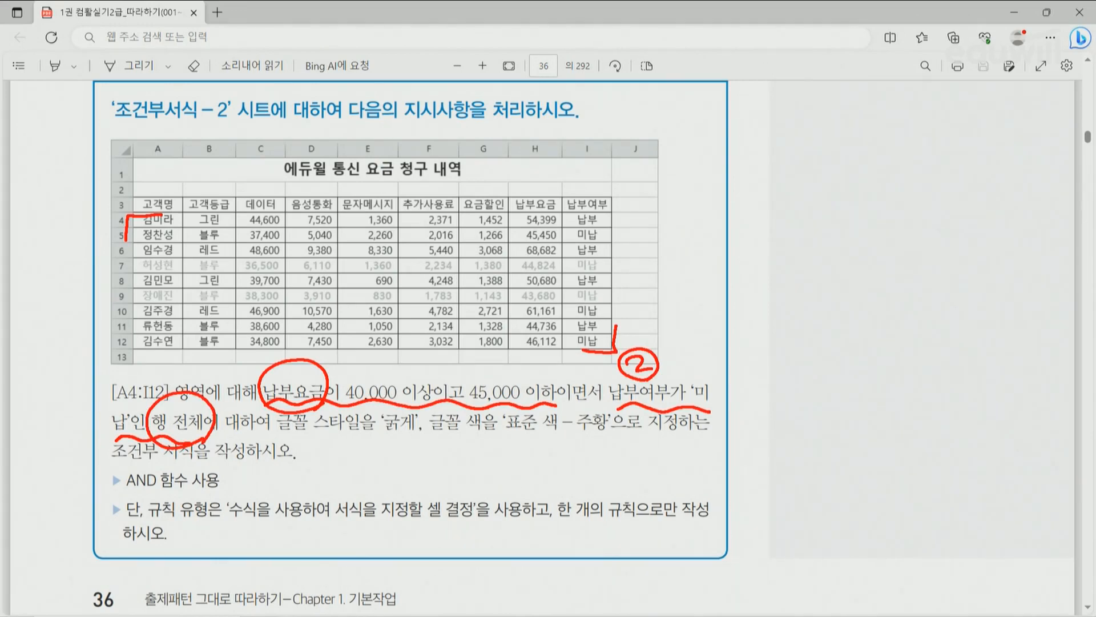
pyautogui.moveTo(138, 257)
pyautogui.mouseDown()
pyautogui.moveTo(147, 278)
pyautogui.moveTo(507, 279)
pyautogui.moveTo(601, 260)
pyautogui.moveTo(139, 259)
pyautogui.mouseUp()
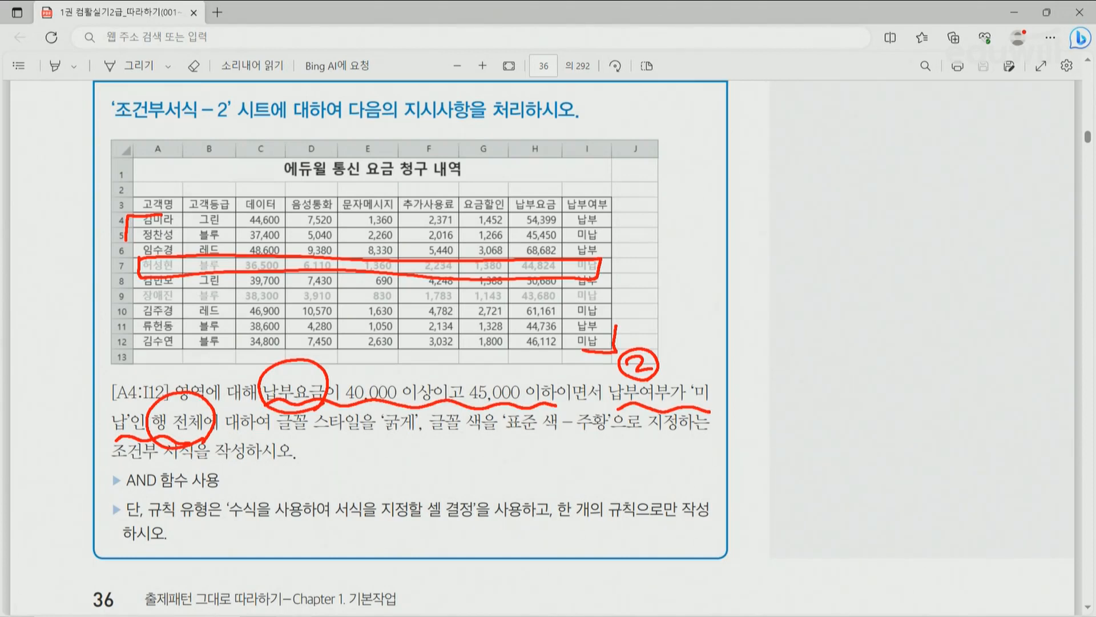
pyautogui.moveTo(198, 364)
pyautogui.mouseDown()
pyautogui.moveTo(172, 379)
pyautogui.moveTo(181, 361)
pyautogui.moveTo(197, 366)
pyautogui.mouseUp()
pyautogui.moveTo(256, 528)
pyautogui.mouseDown()
pyautogui.moveTo(222, 510)
pyautogui.moveTo(267, 495)
pyautogui.moveTo(250, 529)
pyautogui.mouseUp()
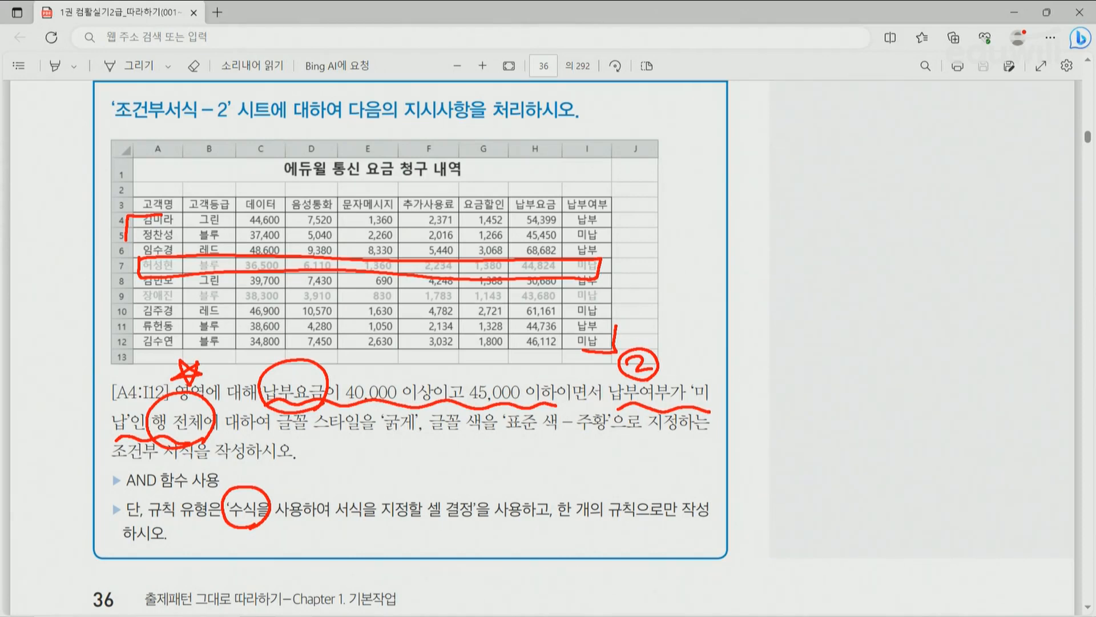
pyautogui.moveTo(125, 489); pyautogui.dragTo(218, 491)
pyautogui.press('Escape')
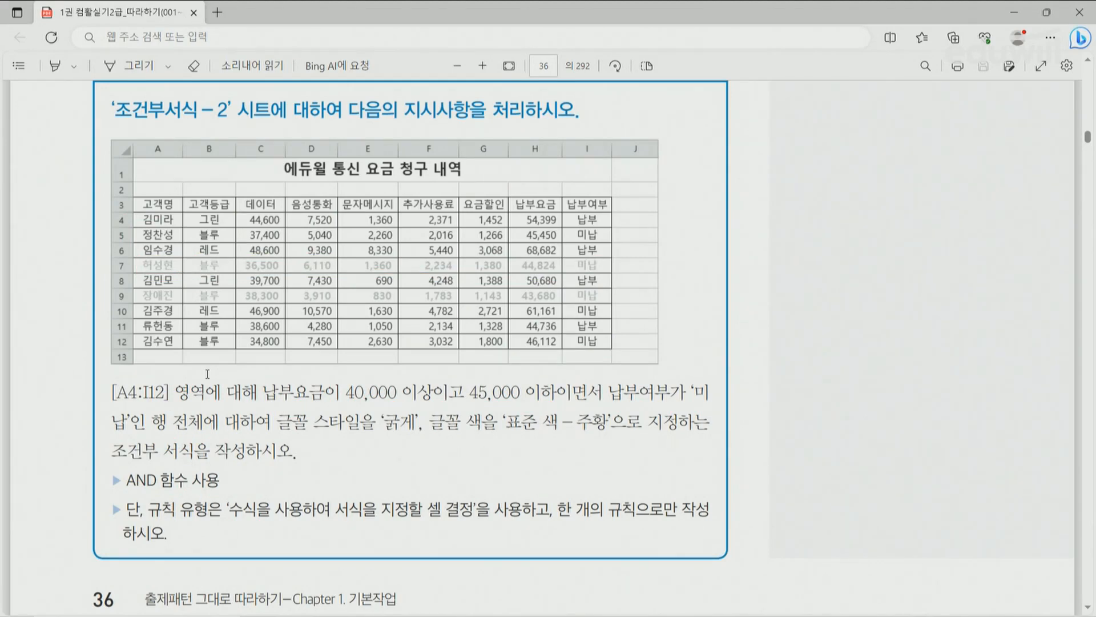
# Switch to Excel and start a new conditional formatting rule of type 수식을 사용하여 서식을 지정할 셀 결정 for A4:I12 on 조건부서식-2
pyautogui.hotkey('alt', 'Tab')
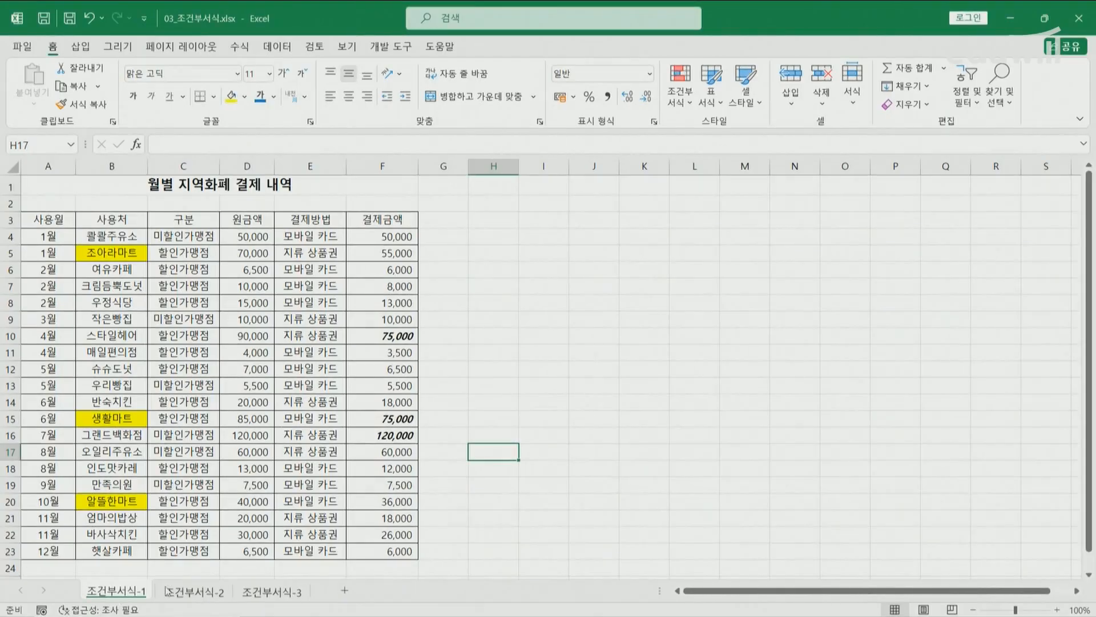
pyautogui.click(169, 585)
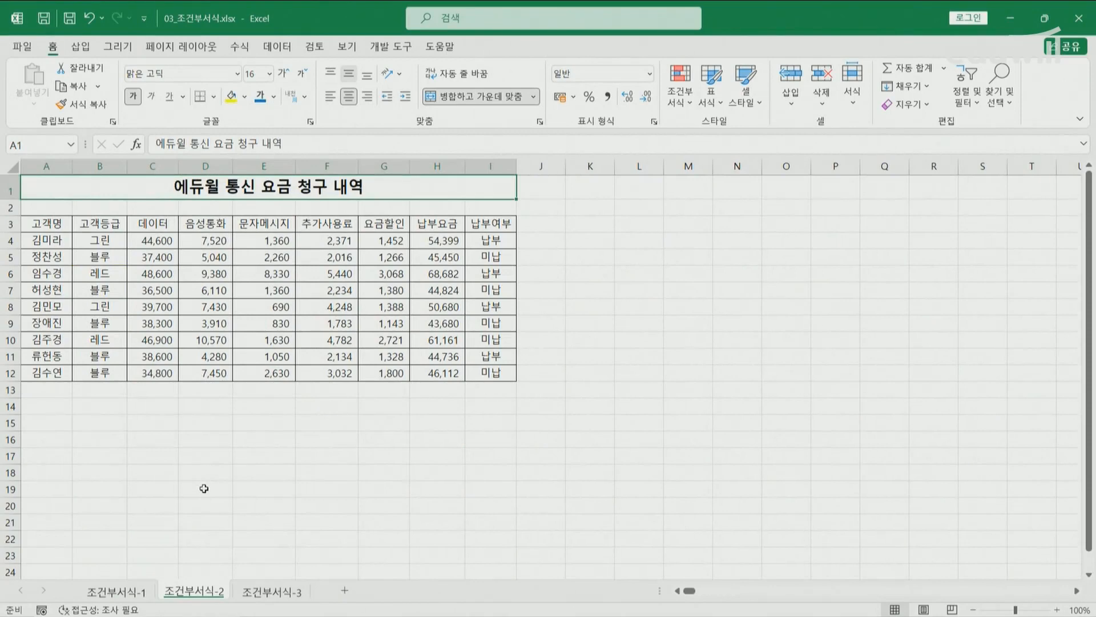
pyautogui.click(55, 240)
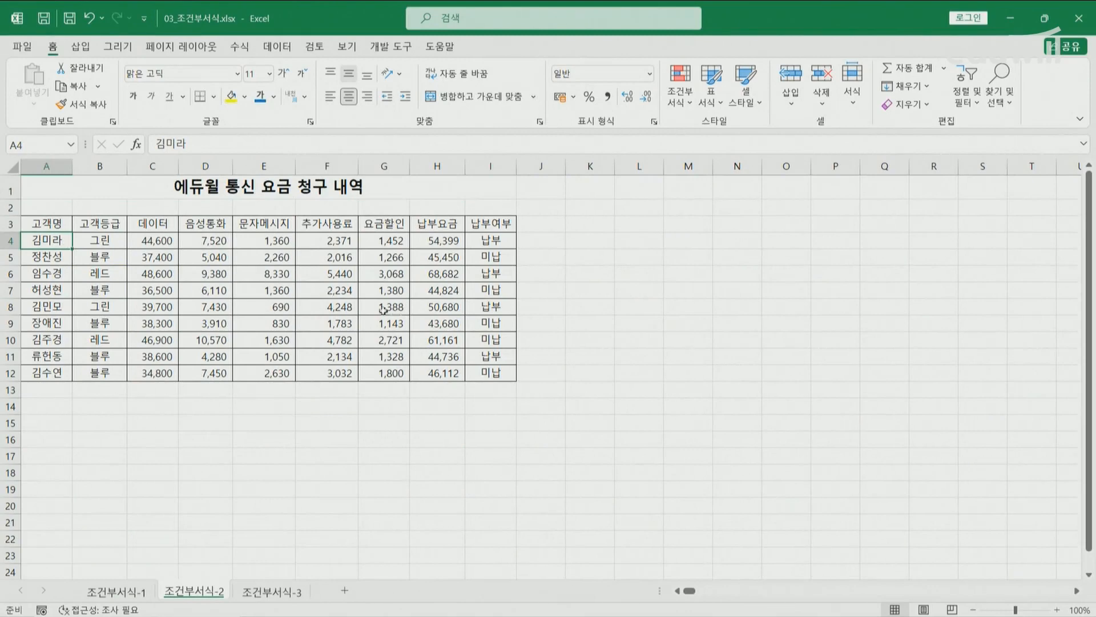
pyautogui.keyDown('shift'); pyautogui.click(486, 370); pyautogui.keyUp('shift')
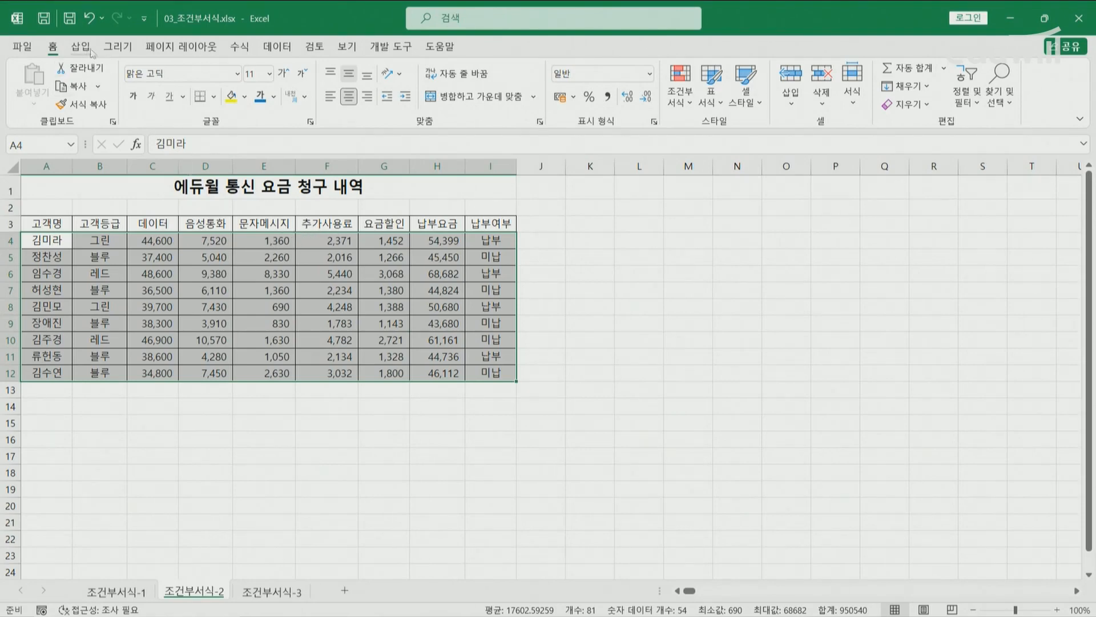
pyautogui.click(676, 107)
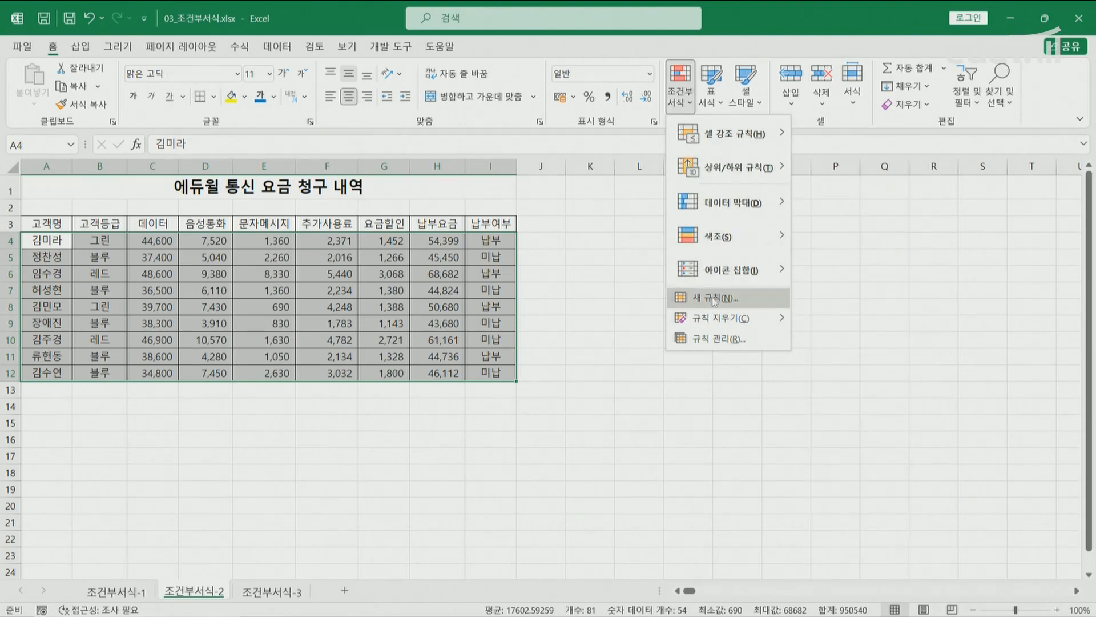
pyautogui.click(713, 301)
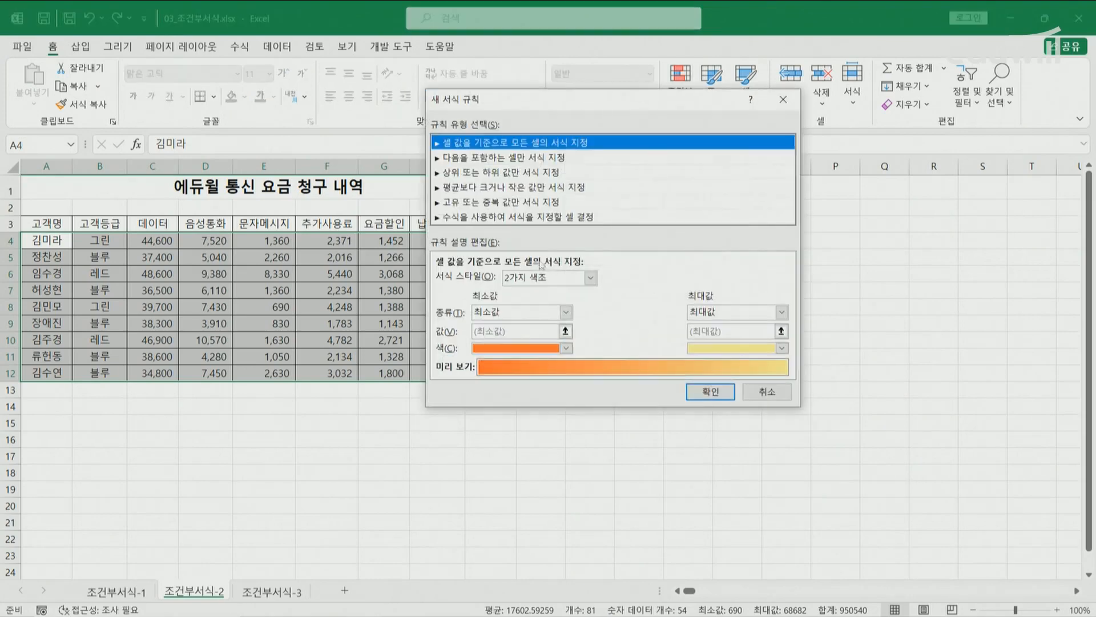
pyautogui.moveTo(467, 114); pyautogui.dragTo(403, 136)
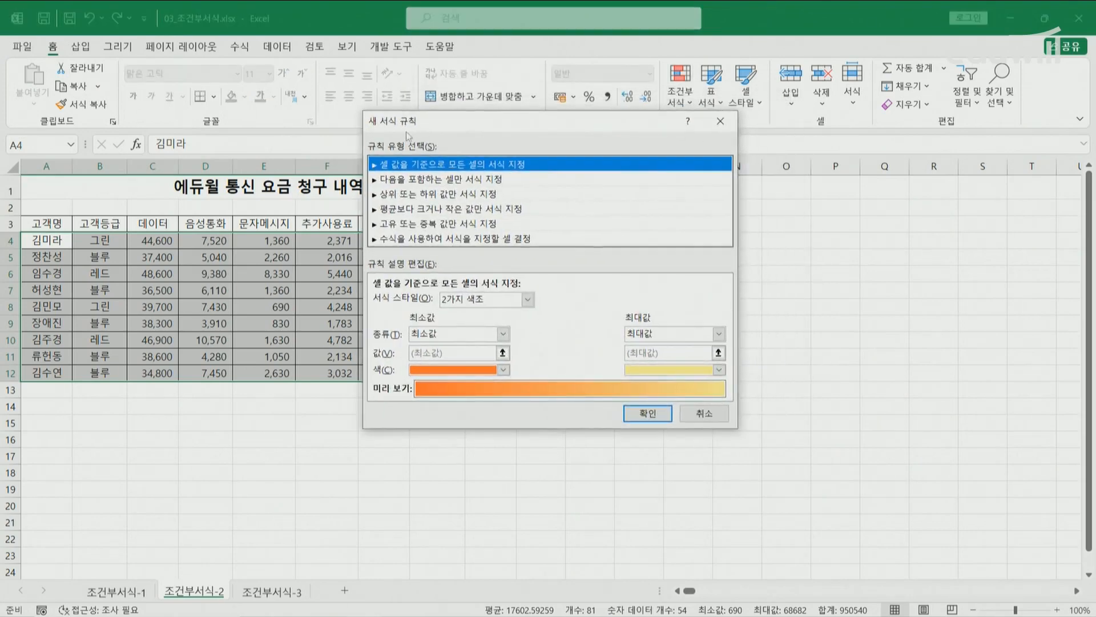
pyautogui.click(447, 239)
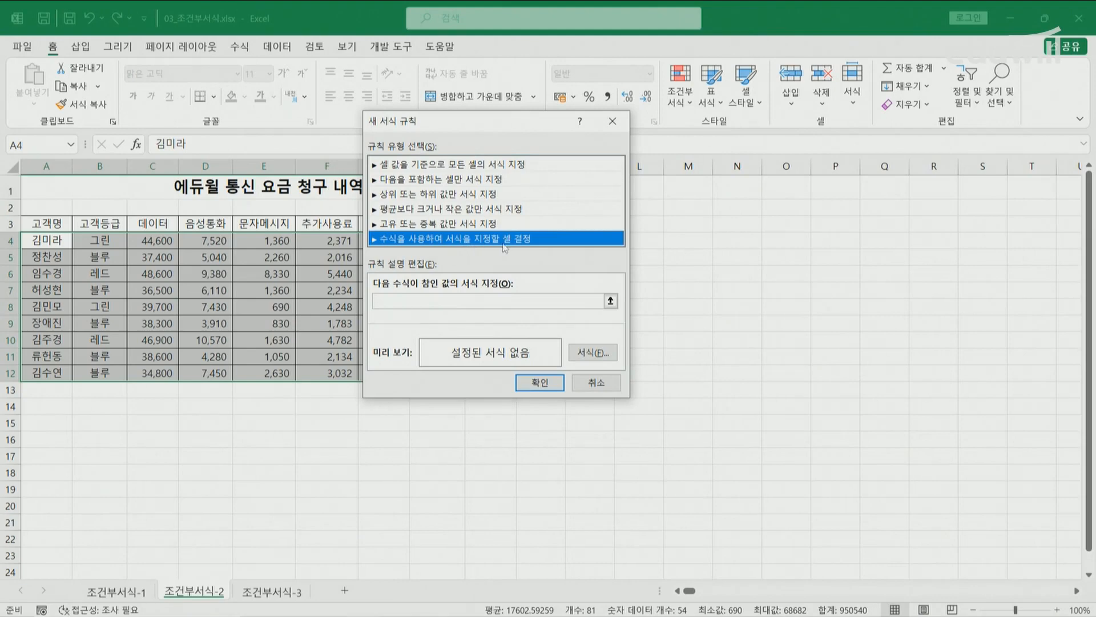
# Begin the rule formula with =and( and a reference to H4 that locks only the column, $H4
pyautogui.click(459, 299)
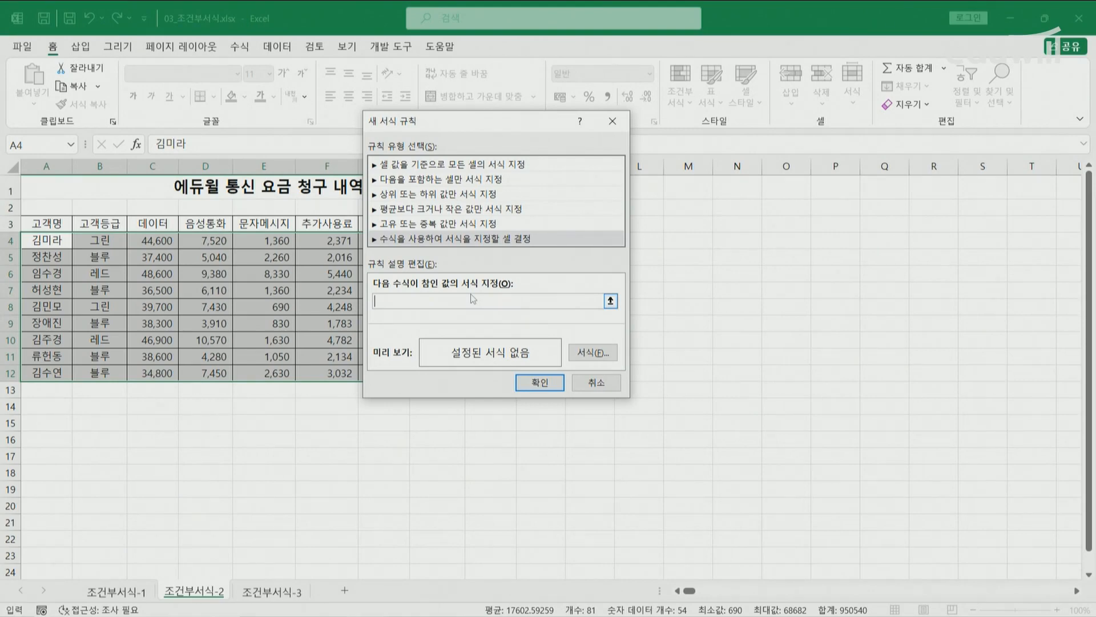
pyautogui.write('=and(')
pyautogui.moveTo(432, 125); pyautogui.dragTo(553, 127)
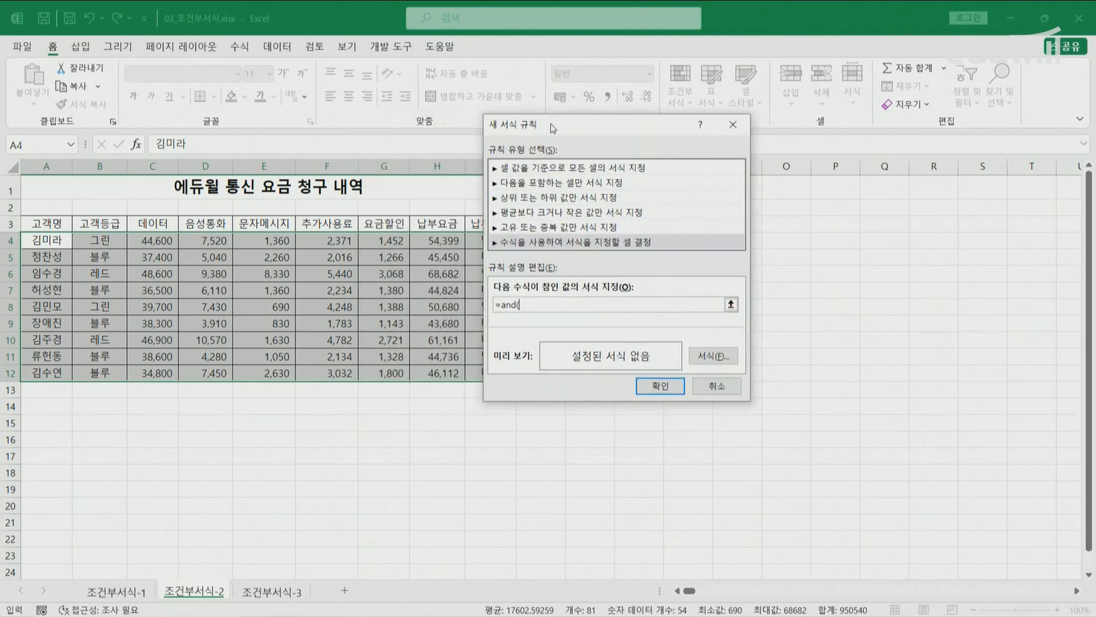
pyautogui.click(439, 241)
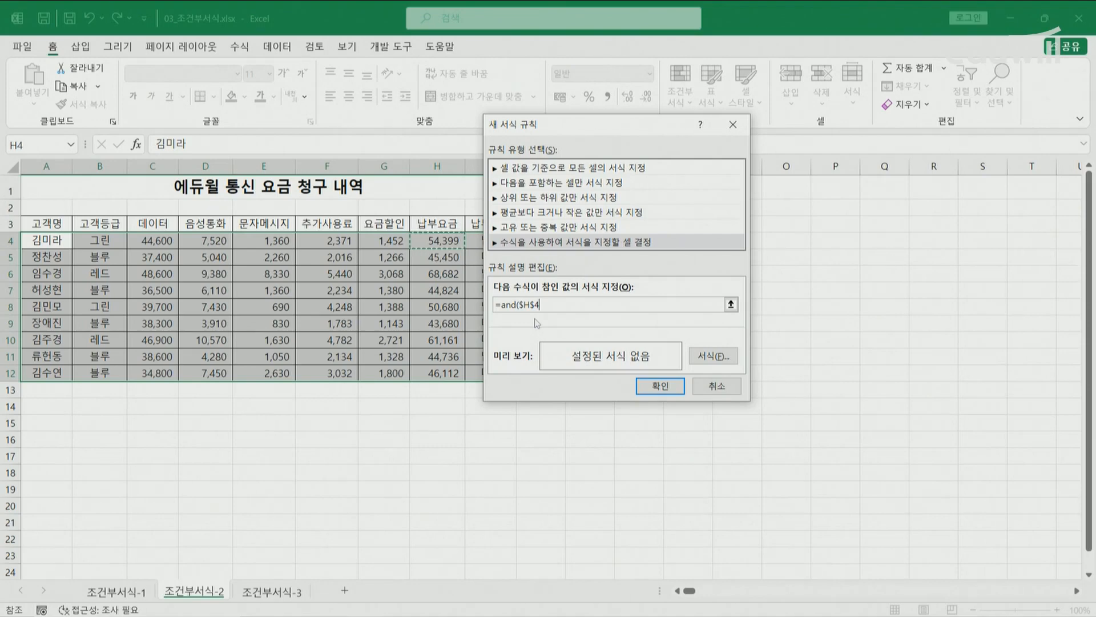
pyautogui.press('F4')
pyautogui.press('F4')
# Annotate the H4 to H12 references and the $H4 column lock with temporary pen notes, and clear them
pyautogui.moveTo(455, 251)
pyautogui.mouseDown()
pyautogui.moveTo(427, 254)
pyautogui.moveTo(447, 223)
pyautogui.moveTo(460, 249)
pyautogui.mouseUp()
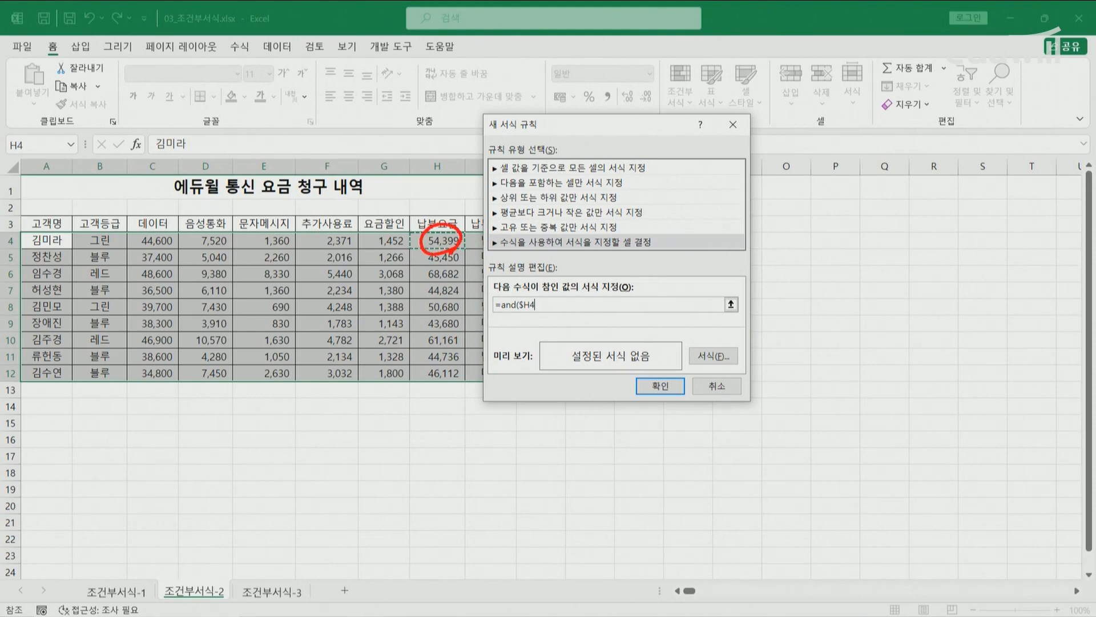
pyautogui.moveTo(404, 407); pyautogui.dragTo(405, 438)
pyautogui.moveTo(406, 423)
pyautogui.mouseDown()
pyautogui.moveTo(425, 422)
pyautogui.moveTo(423, 437)
pyautogui.mouseUp()
pyautogui.moveTo(434, 407)
pyautogui.mouseDown()
pyautogui.moveTo(434, 430)
pyautogui.moveTo(457, 422)
pyautogui.mouseUp()
pyautogui.moveTo(446, 403)
pyautogui.mouseDown()
pyautogui.moveTo(447, 444)
pyautogui.moveTo(413, 488)
pyautogui.mouseUp()
pyautogui.moveTo(415, 477)
pyautogui.mouseDown()
pyautogui.moveTo(431, 473)
pyautogui.moveTo(427, 489)
pyautogui.mouseUp()
pyautogui.moveTo(443, 461); pyautogui.dragTo(446, 487)
pyautogui.moveTo(444, 465); pyautogui.dragTo(460, 463)
pyautogui.moveTo(440, 504); pyautogui.dragTo(445, 503)
pyautogui.moveTo(431, 542)
pyautogui.mouseDown()
pyautogui.moveTo(432, 570)
pyautogui.moveTo(443, 555)
pyautogui.mouseUp()
pyautogui.moveTo(445, 543)
pyautogui.mouseDown()
pyautogui.moveTo(445, 572)
pyautogui.moveTo(456, 569)
pyautogui.mouseUp()
pyautogui.moveTo(464, 549)
pyautogui.mouseDown()
pyautogui.moveTo(478, 540)
pyautogui.moveTo(494, 556)
pyautogui.mouseUp()
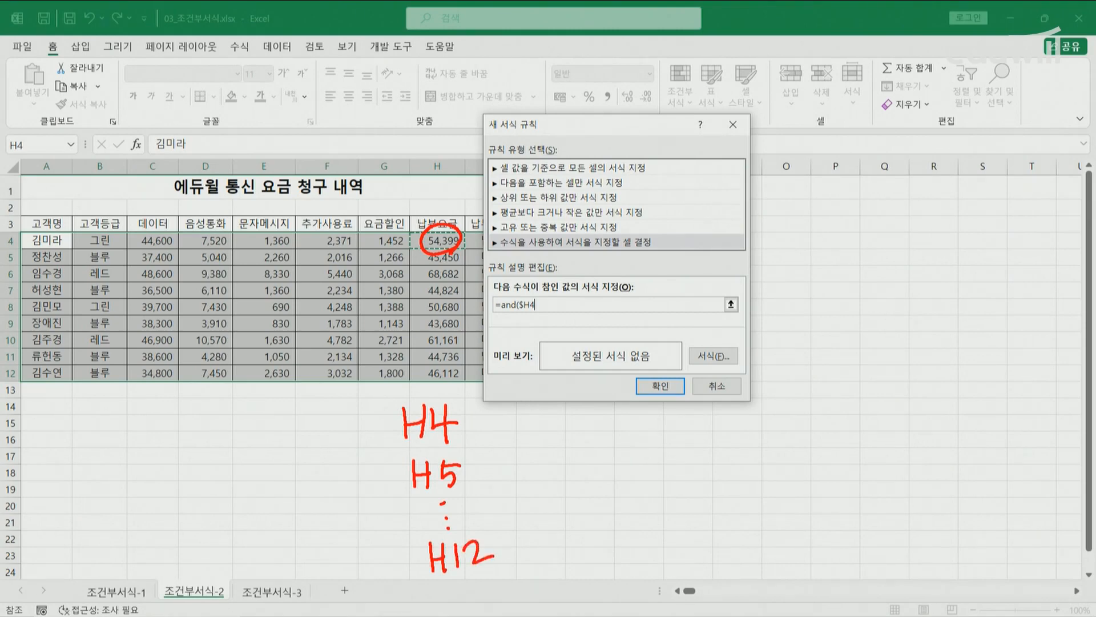
pyautogui.moveTo(415, 382)
pyautogui.mouseDown()
pyautogui.moveTo(403, 398)
pyautogui.moveTo(420, 392)
pyautogui.mouseUp()
pyautogui.moveTo(399, 380); pyautogui.dragTo(410, 401)
pyautogui.moveTo(500, 423); pyautogui.dragTo(521, 543)
pyautogui.moveTo(559, 476); pyautogui.dragTo(610, 475)
pyautogui.moveTo(596, 465)
pyautogui.mouseDown()
pyautogui.moveTo(597, 485)
pyautogui.moveTo(662, 466)
pyautogui.moveTo(633, 485)
pyautogui.mouseUp()
pyautogui.moveTo(651, 443); pyautogui.dragTo(651, 485)
pyautogui.moveTo(672, 448); pyautogui.dragTo(672, 484)
pyautogui.moveTo(675, 467)
pyautogui.mouseDown()
pyautogui.moveTo(691, 468)
pyautogui.moveTo(689, 484)
pyautogui.mouseUp()
pyautogui.moveTo(701, 452)
pyautogui.mouseDown()
pyautogui.moveTo(700, 478)
pyautogui.moveTo(725, 476)
pyautogui.mouseUp()
pyautogui.moveTo(714, 444); pyautogui.dragTo(715, 485)
pyautogui.moveTo(644, 441); pyautogui.dragTo(683, 428)
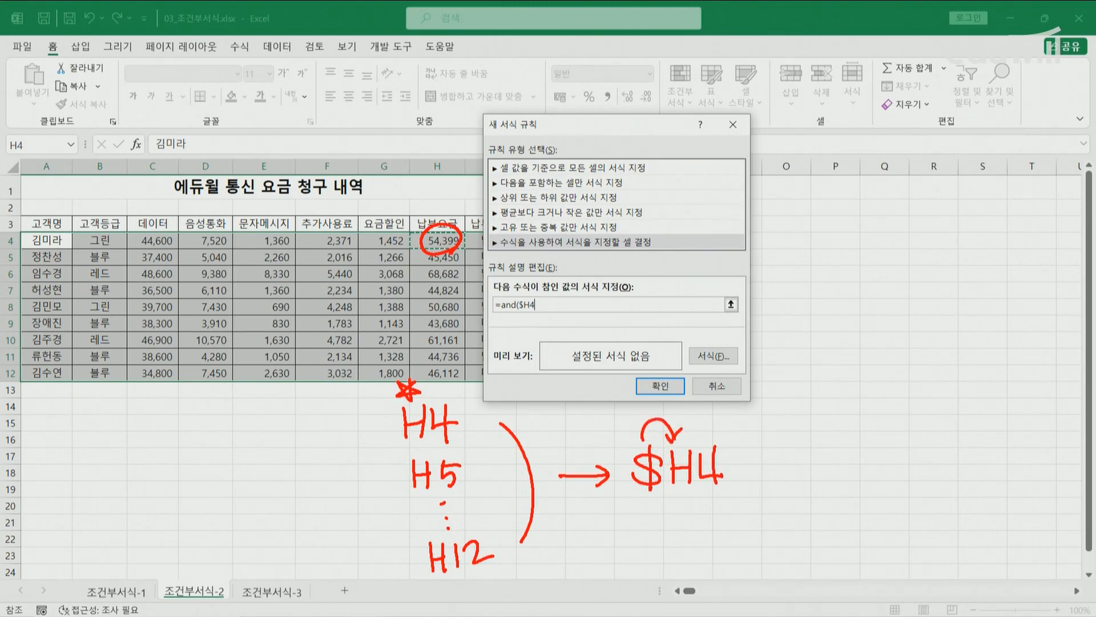
pyautogui.press('Escape')
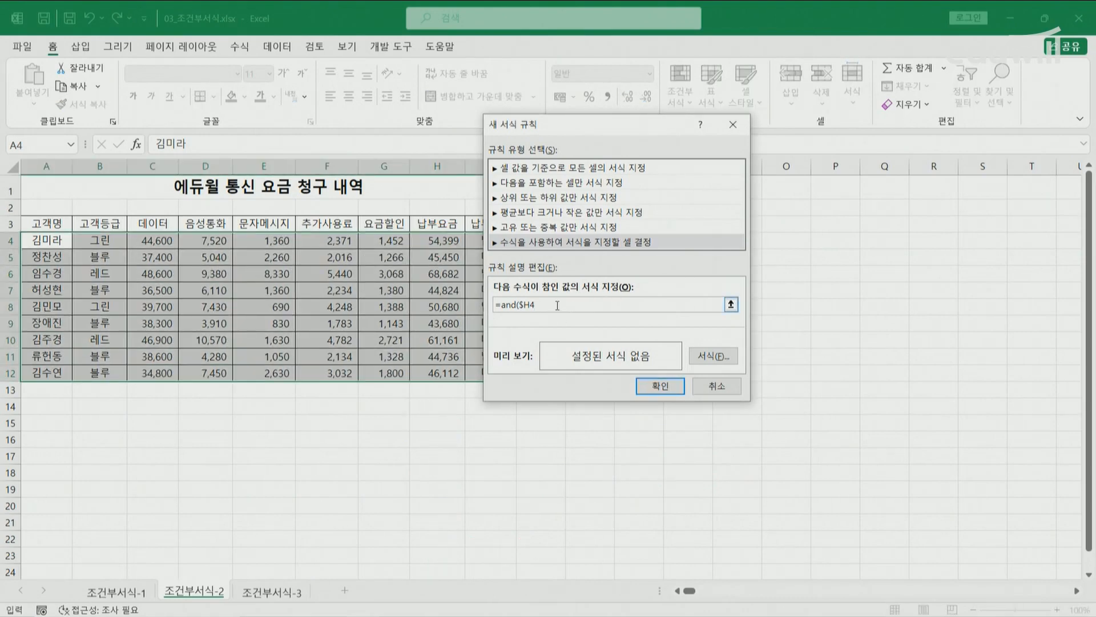
# Complete the first AND condition as $H4>=40000 and add the second condition $H4<=45000
pyautogui.write('>=40000,')
pyautogui.click(436, 241)
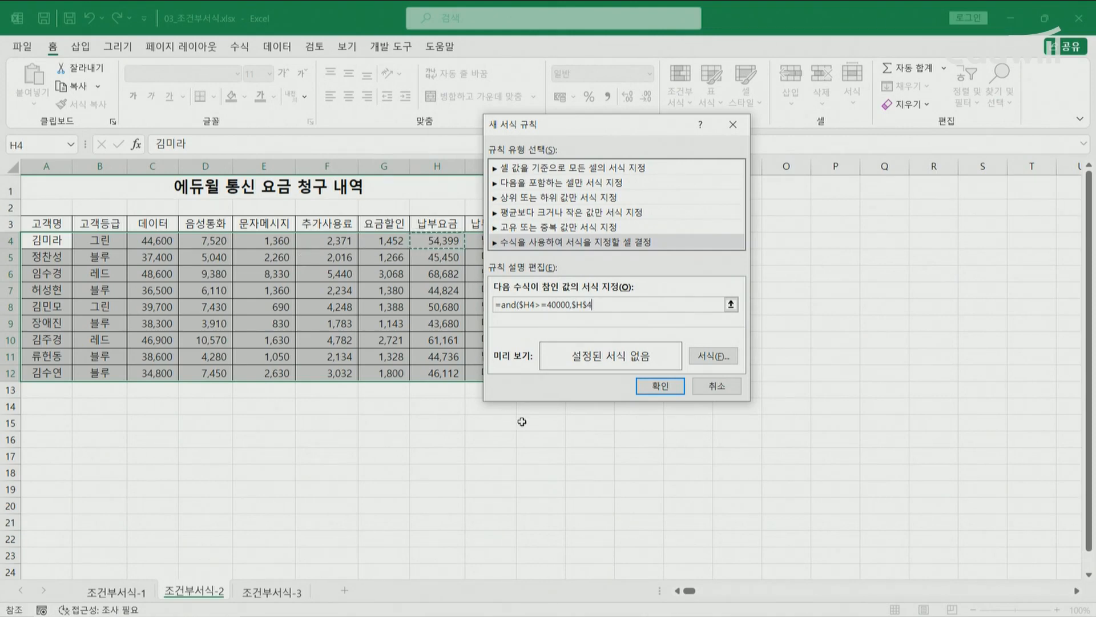
pyautogui.press('F4')
pyautogui.press('F4')
pyautogui.write('<=45000')
# Add the third AND condition $I4="미납" and close the rule formula
pyautogui.moveTo(526, 127); pyautogui.dragTo(584, 121)
pyautogui.click(490, 239)
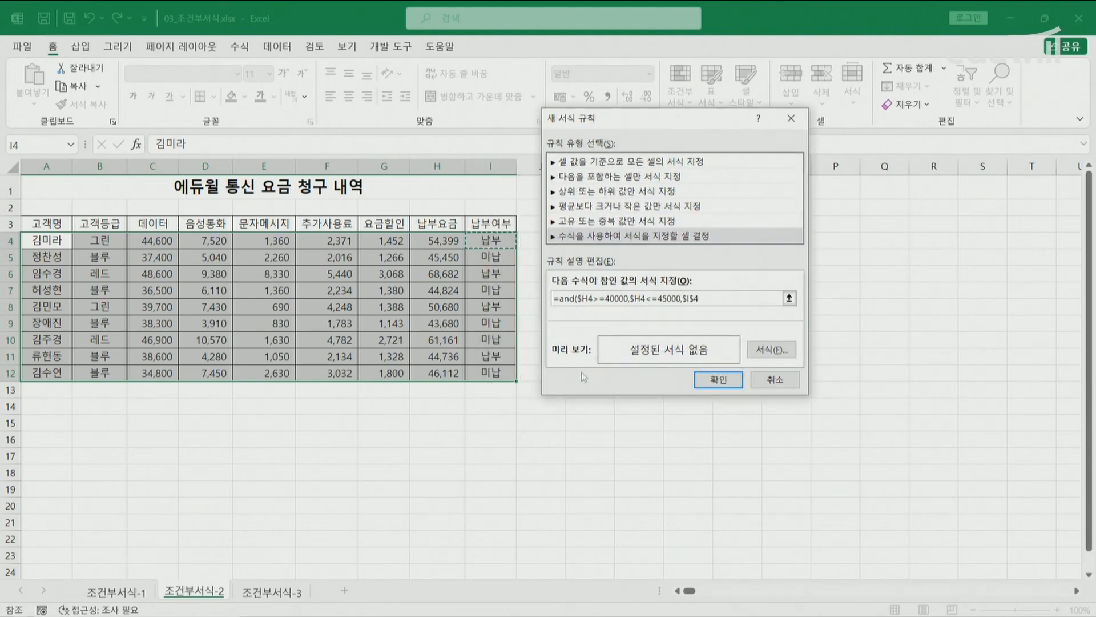
pyautogui.press('F4')
pyautogui.press('F4')
pyautogui.write('="미납")')
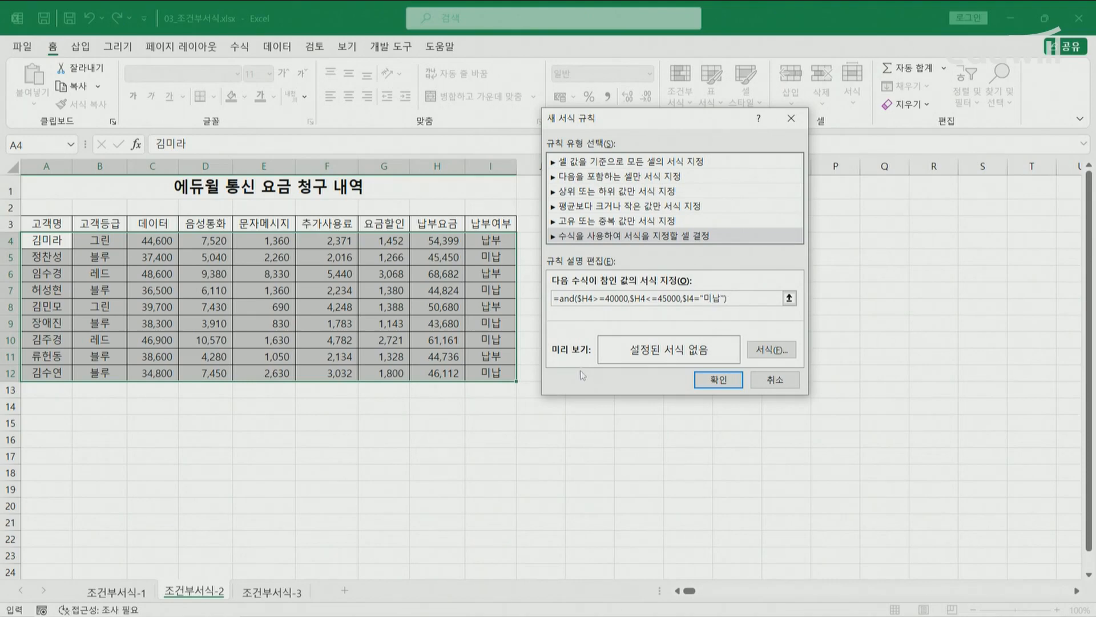
# Set the rule's font style to 굵게 and font color to 표준 색-주황, and apply the rule
pyautogui.click(763, 351)
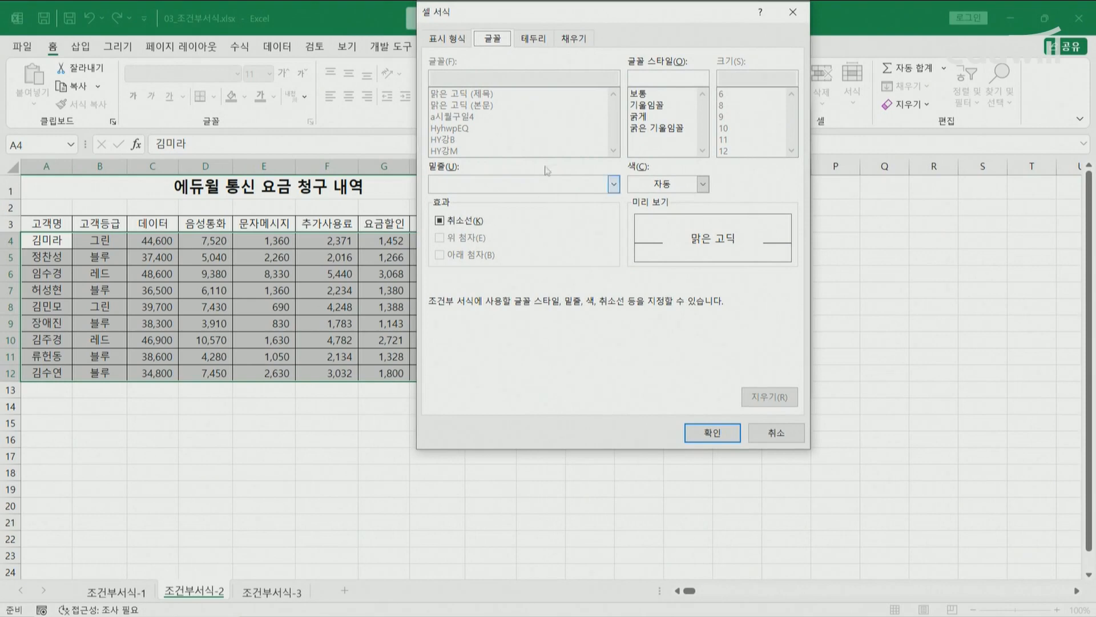
pyautogui.click(644, 119)
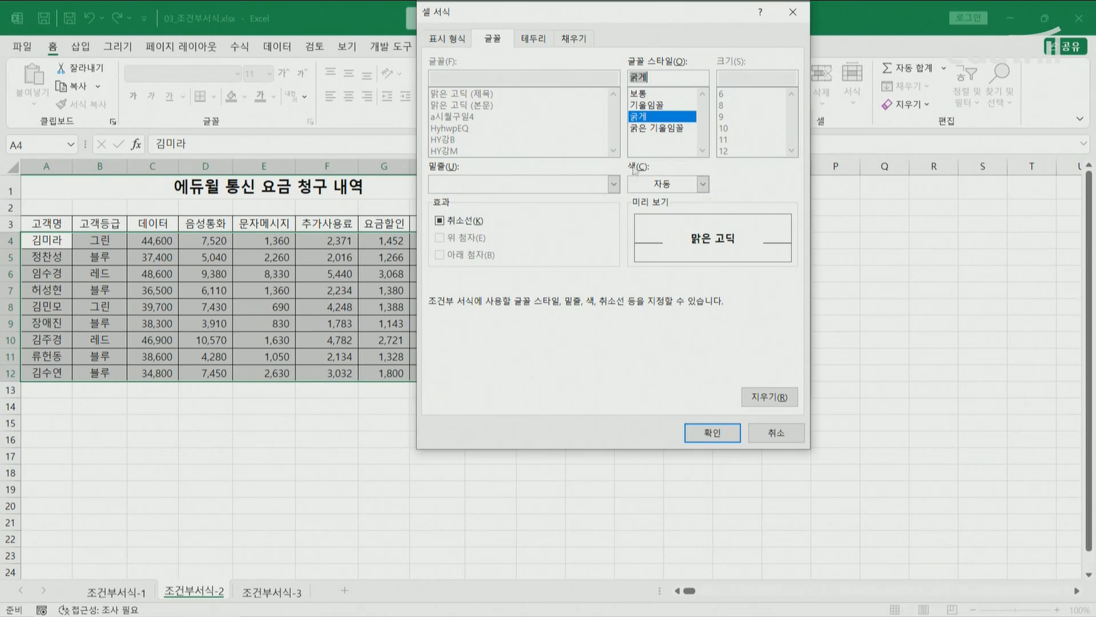
pyautogui.click(672, 190)
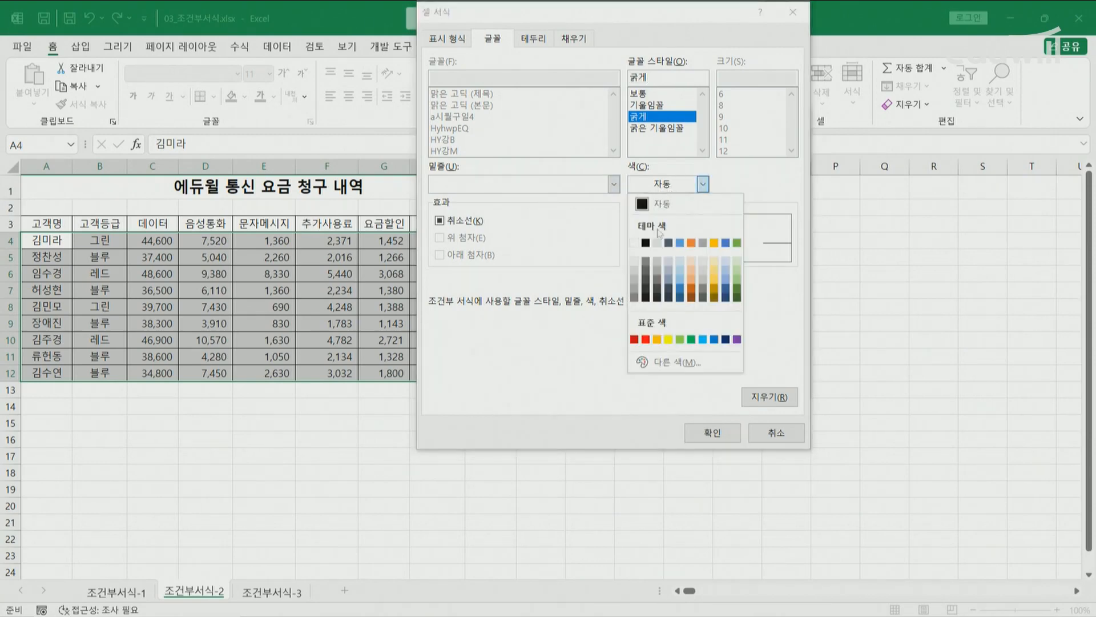
pyautogui.click(659, 342)
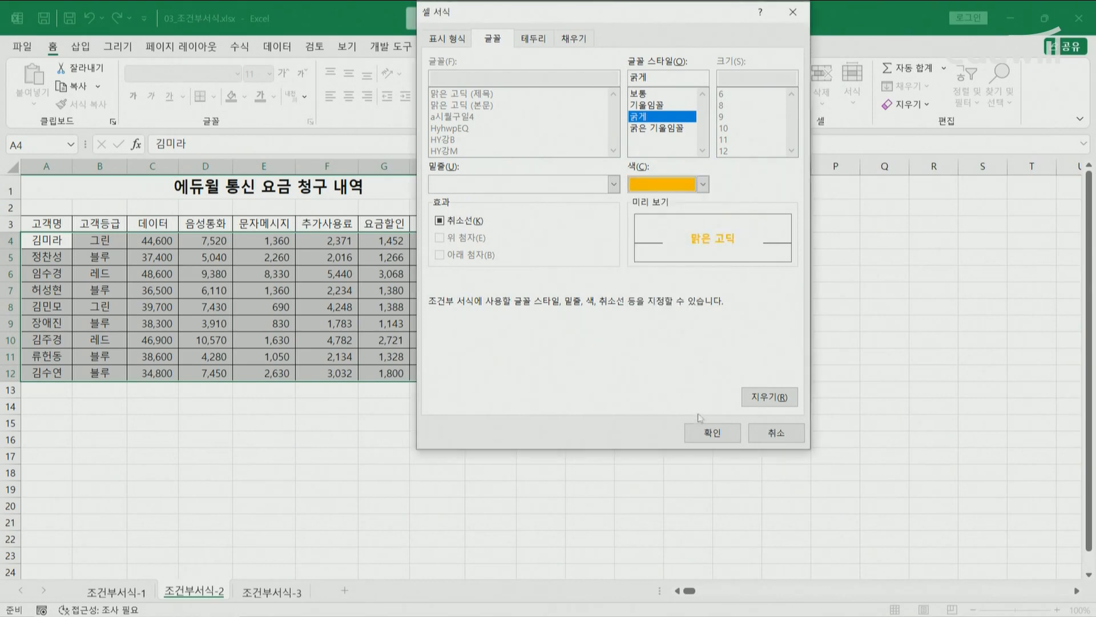
pyautogui.click(708, 429)
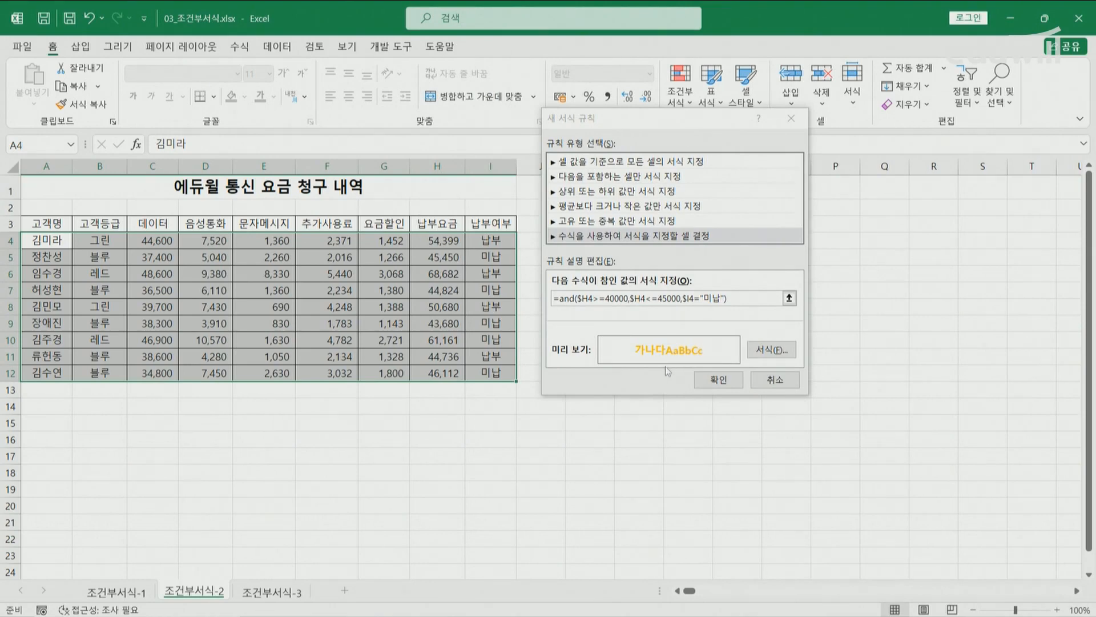
pyautogui.click(711, 380)
# Check the formatted rows, inspecting the 납부요금 and 납부여부 cells in row 7
pyautogui.click(535, 326)
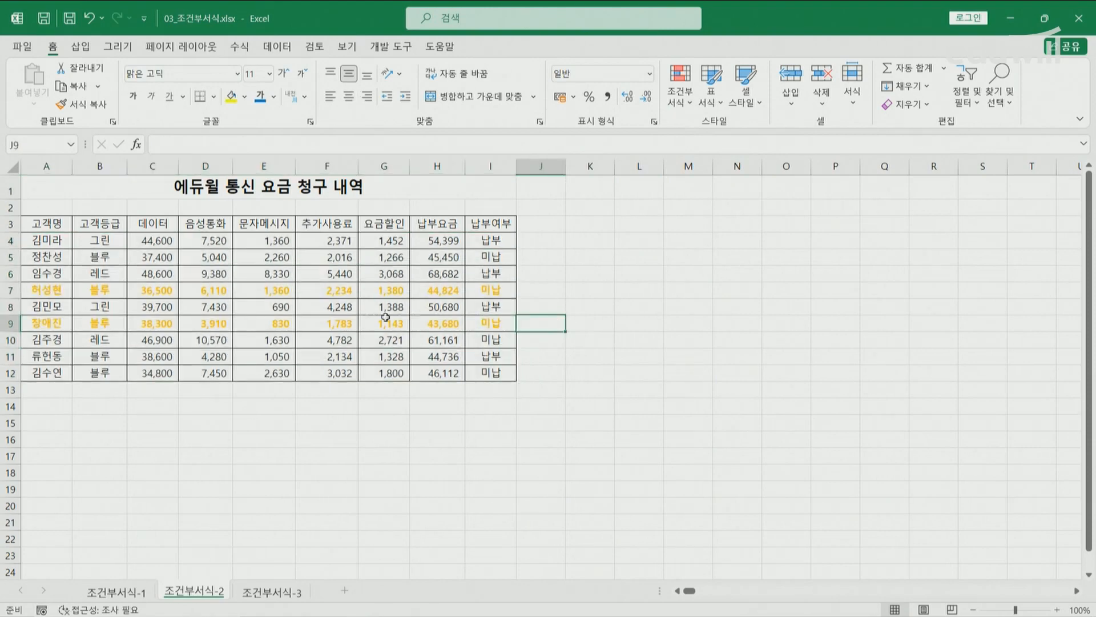
pyautogui.click(432, 291)
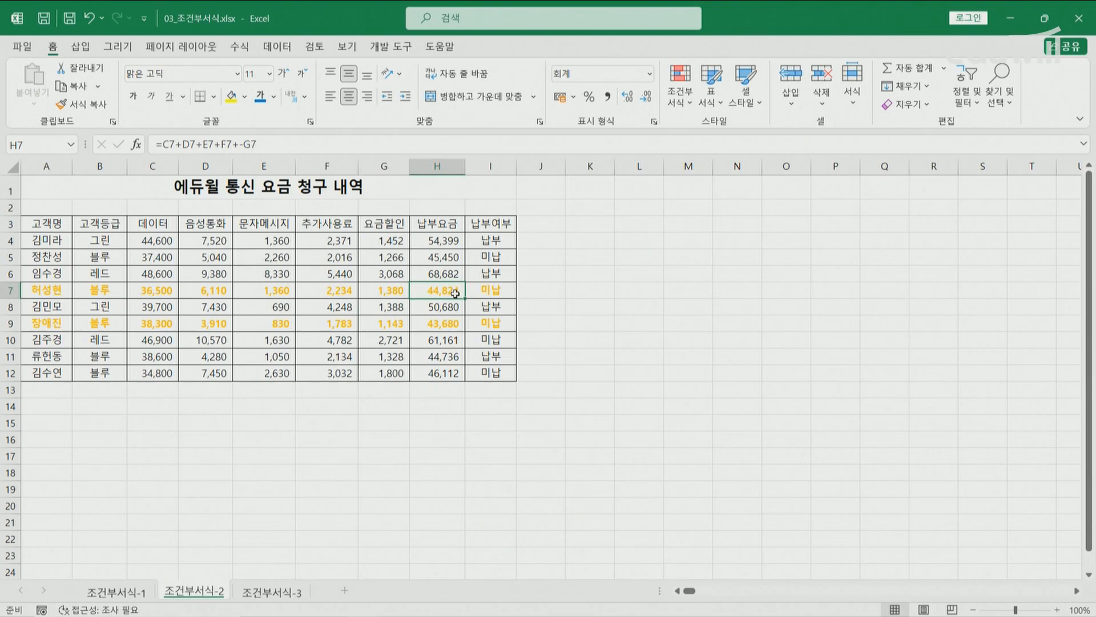
pyautogui.click(479, 289)
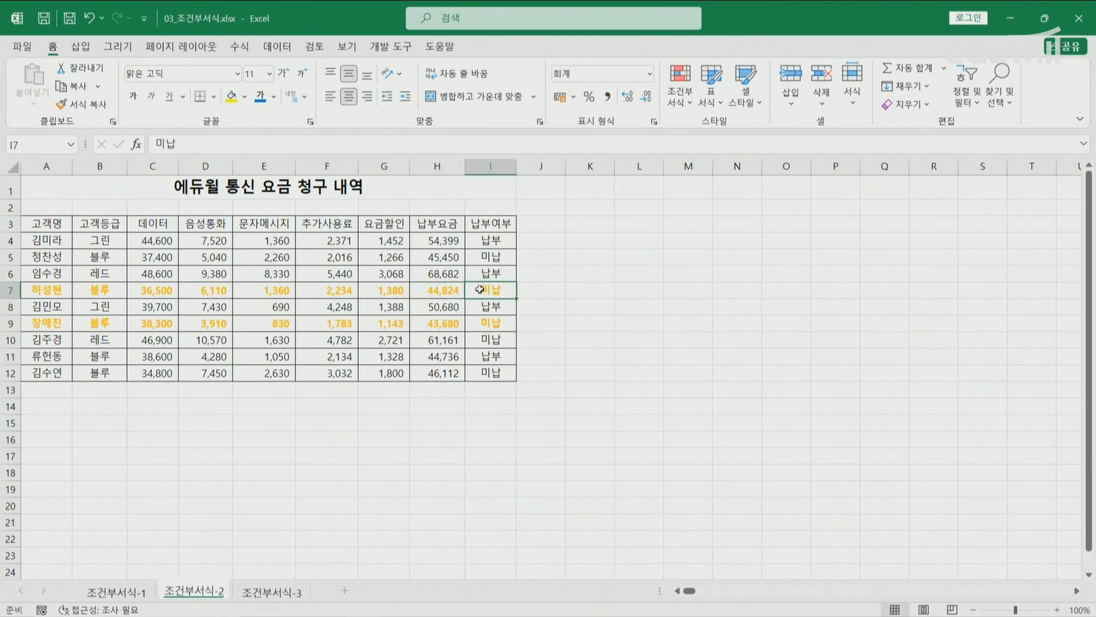
# Check the highlighted row 9, inspecting its 납부요금 and 납부여부 cells
pyautogui.click(453, 324)
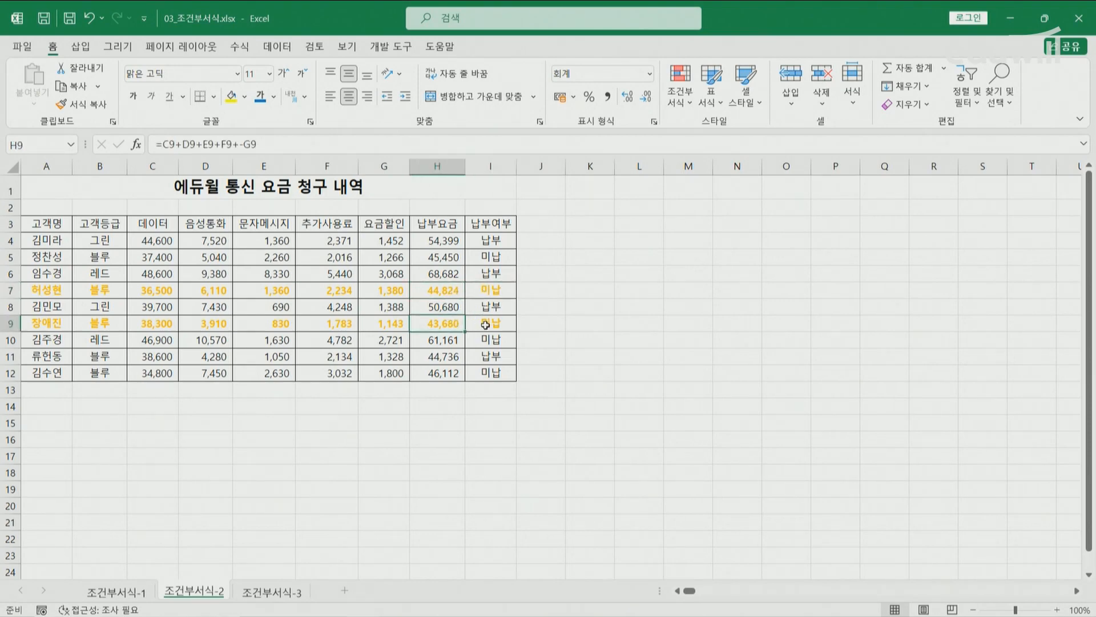
pyautogui.click(485, 324)
pyautogui.click(570, 343)
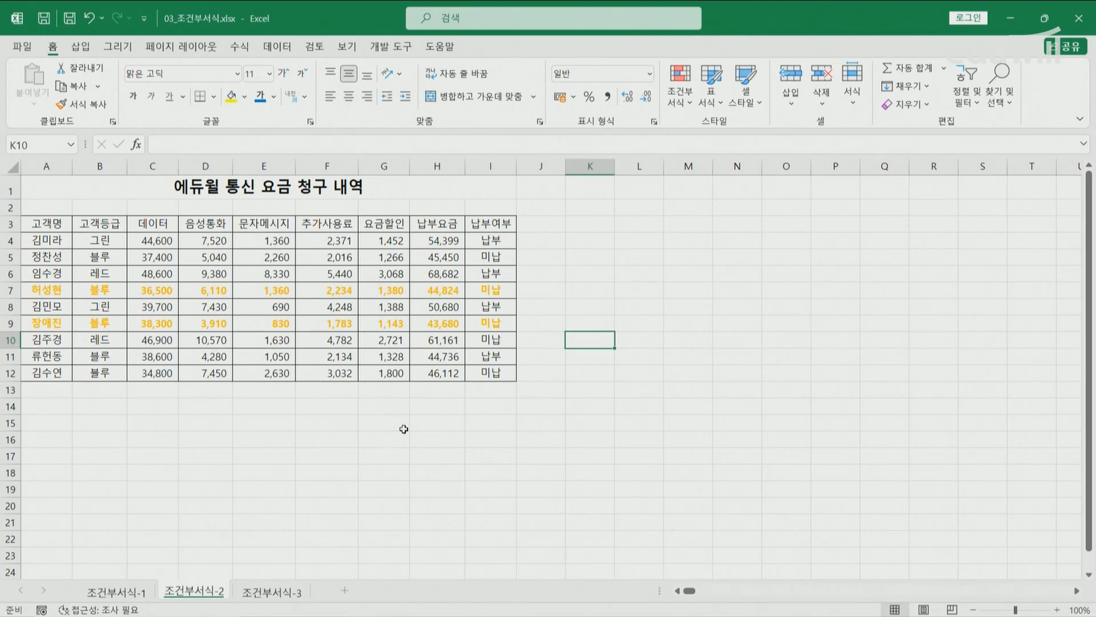
# Switch to the textbook PDF in the browser and find the 조건부서식-3 exercise on page 39
pyautogui.hotkey('alt', 'Tab')
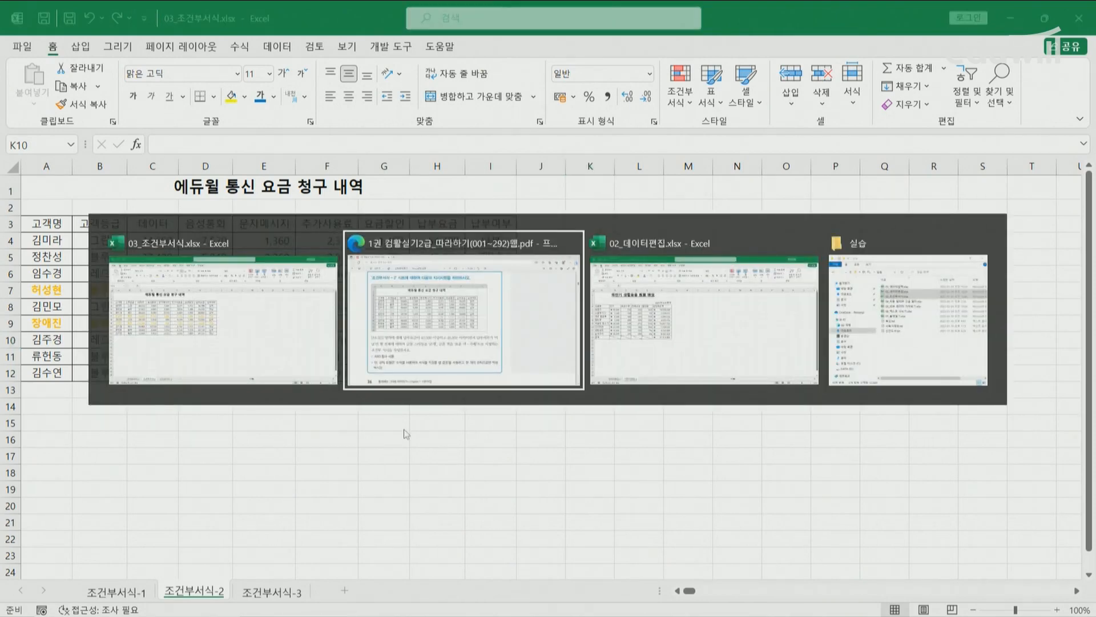
pyautogui.scroll(-20, 405, 427)
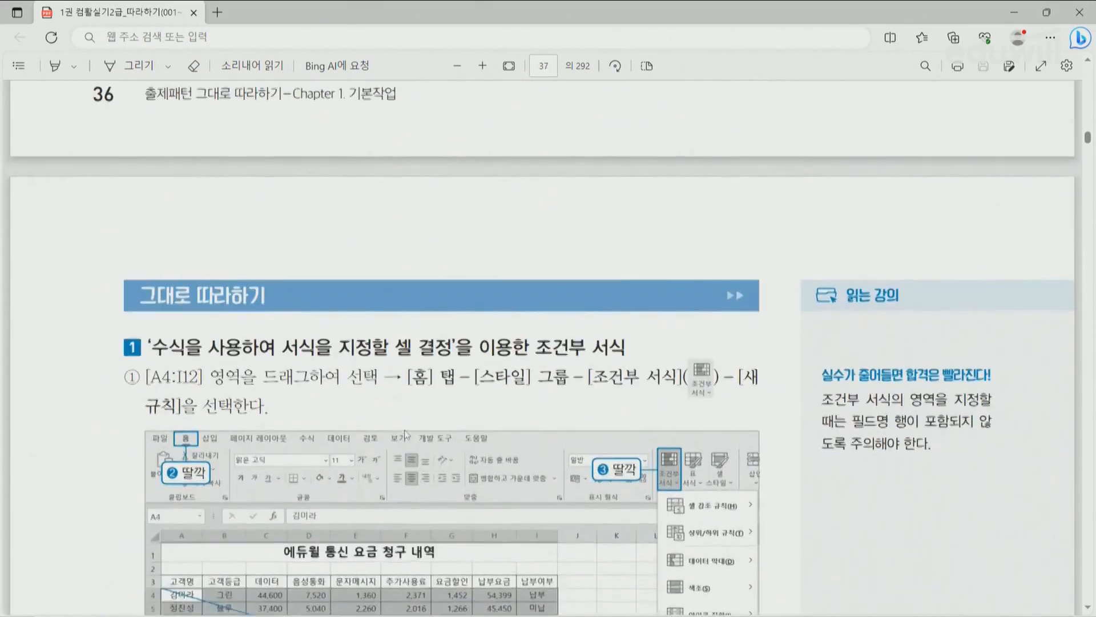
pyautogui.scroll(-20, 407, 433)
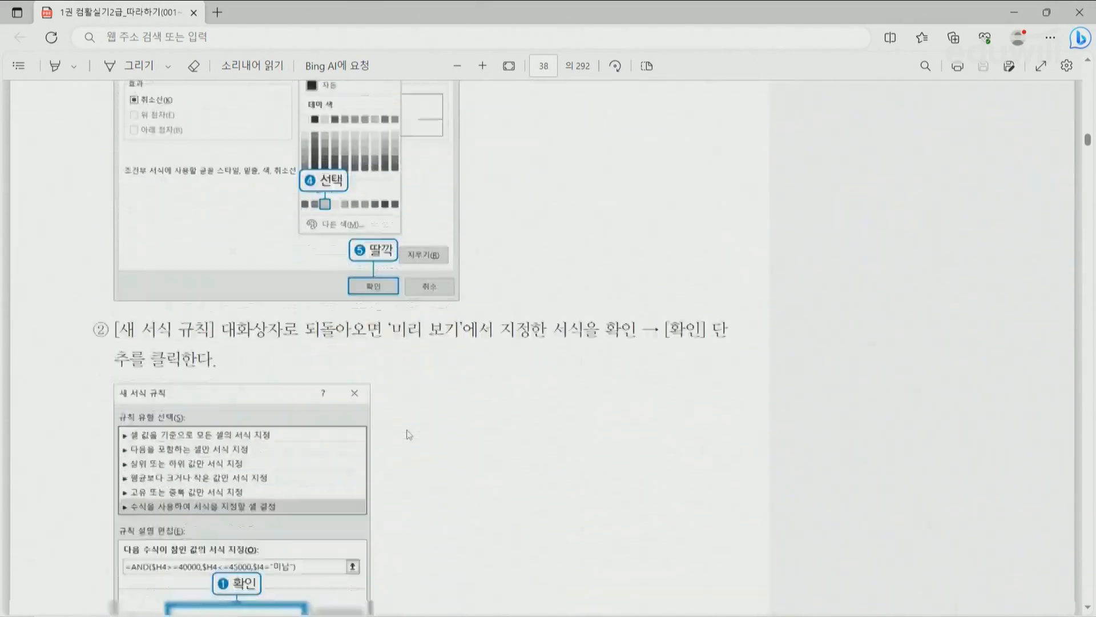
pyautogui.scroll(-2, 407, 434)
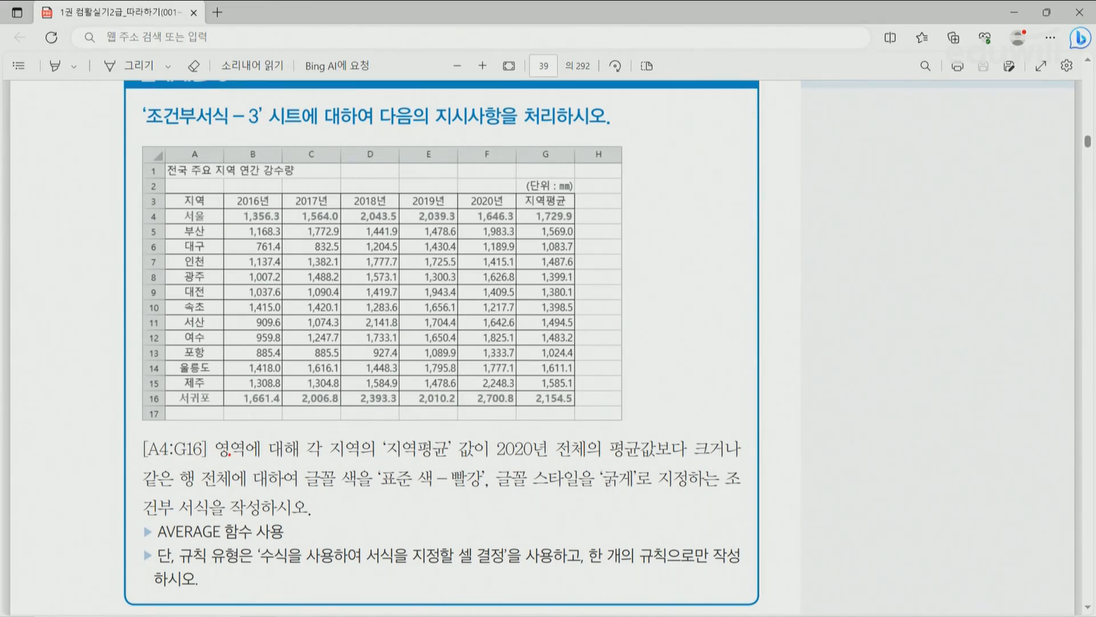
# Examine the exercise's A4:G16 range, the 지역평균 column and the 2020년 overall average criterion, marking each on the page
pyautogui.moveTo(189, 214)
pyautogui.mouseDown()
pyautogui.moveTo(162, 209)
pyautogui.moveTo(160, 238)
pyautogui.mouseUp()
pyautogui.moveTo(546, 408); pyautogui.dragTo(580, 385)
pyautogui.moveTo(559, 211)
pyautogui.mouseDown()
pyautogui.moveTo(519, 197)
pyautogui.moveTo(558, 210)
pyautogui.mouseUp()
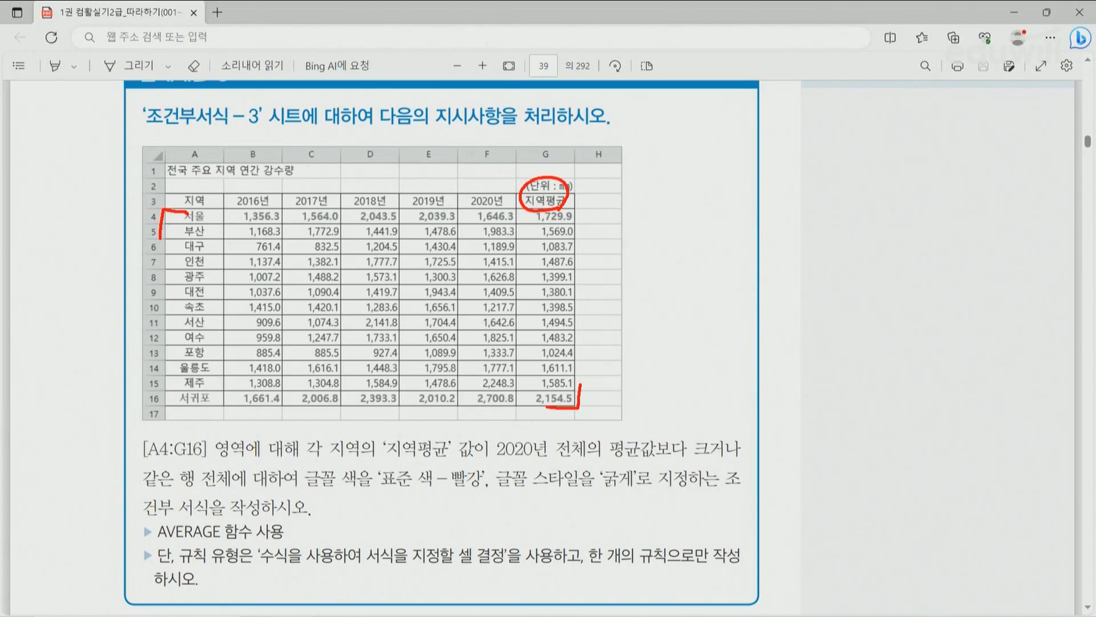
pyautogui.moveTo(497, 461); pyautogui.dragTo(660, 464)
pyautogui.moveTo(459, 225)
pyautogui.mouseDown()
pyautogui.moveTo(508, 213)
pyautogui.moveTo(513, 231)
pyautogui.mouseUp()
pyautogui.moveTo(463, 400)
pyautogui.mouseDown()
pyautogui.moveTo(511, 412)
pyautogui.moveTo(519, 396)
pyautogui.mouseUp()
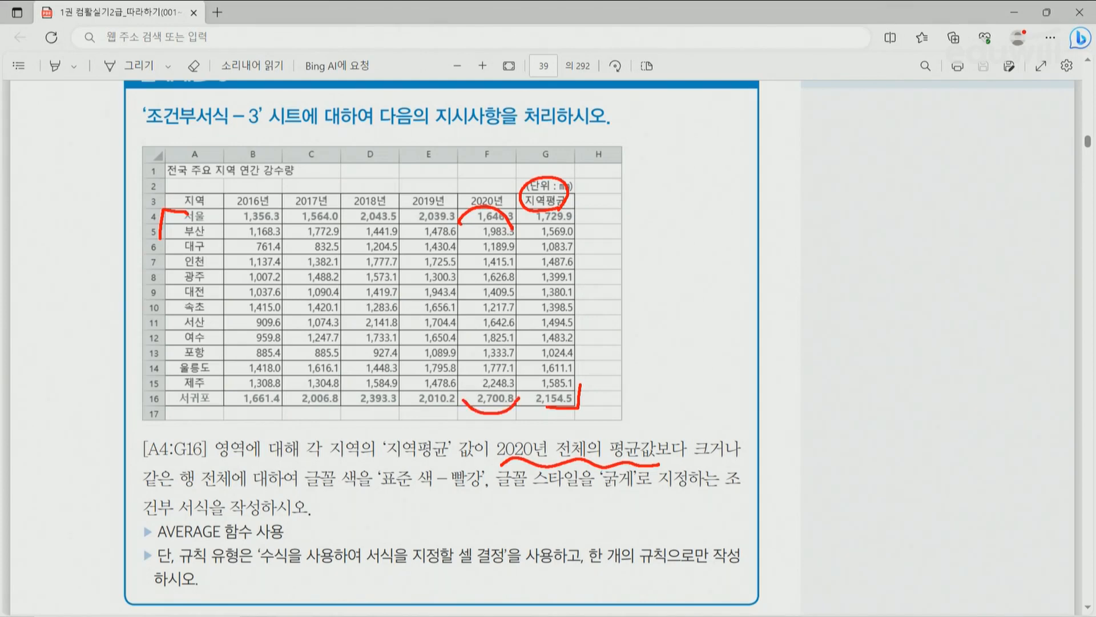
# Examine the exercise's required function, comparison, font settings and rule type, marking them, and clear all the marks
pyautogui.moveTo(152, 542); pyautogui.dragTo(300, 540)
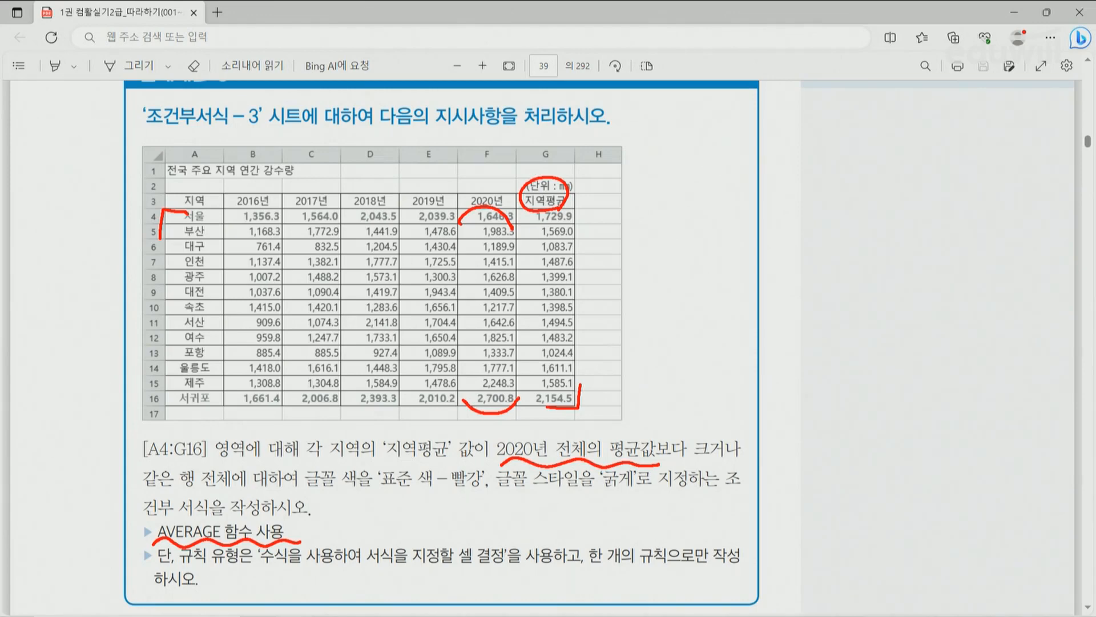
pyautogui.moveTo(311, 464); pyautogui.dragTo(456, 462)
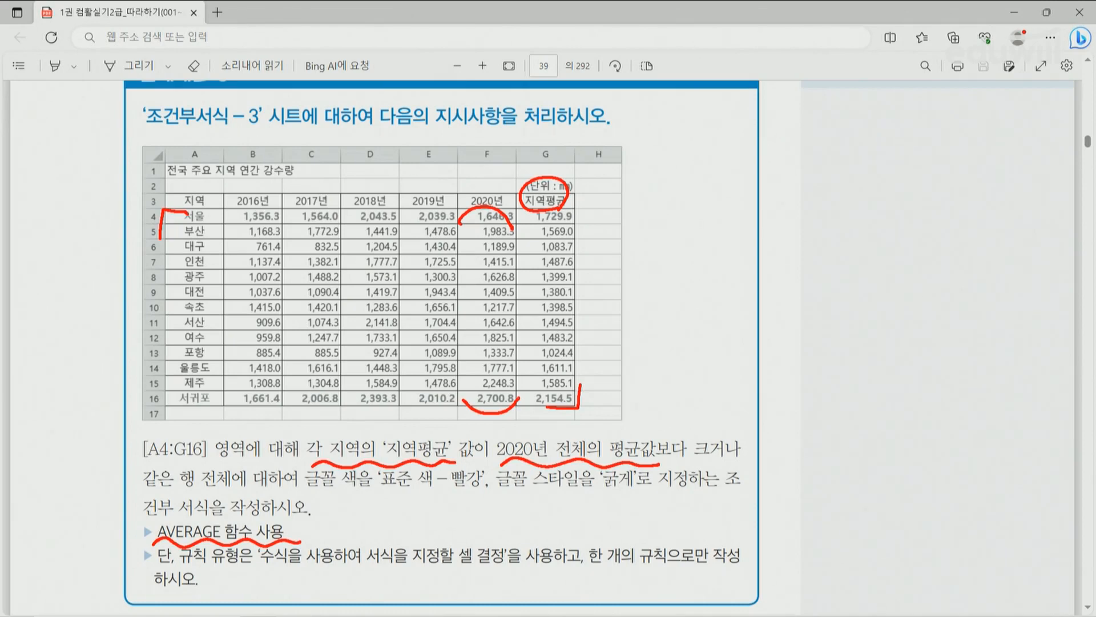
pyautogui.moveTo(307, 492); pyautogui.dragTo(359, 493)
pyautogui.moveTo(496, 490); pyautogui.dragTo(572, 492)
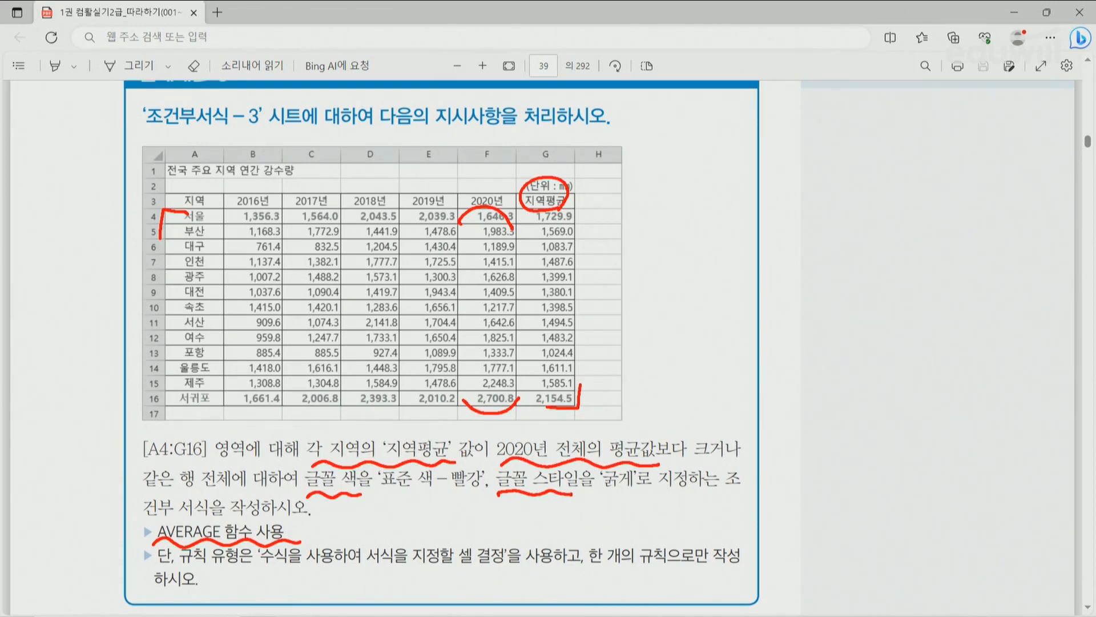
pyautogui.moveTo(207, 553)
pyautogui.mouseDown()
pyautogui.moveTo(156, 528)
pyautogui.moveTo(231, 512)
pyautogui.moveTo(201, 556)
pyautogui.mouseUp()
pyautogui.moveTo(264, 570)
pyautogui.mouseDown()
pyautogui.moveTo(253, 557)
pyautogui.moveTo(289, 572)
pyautogui.mouseUp()
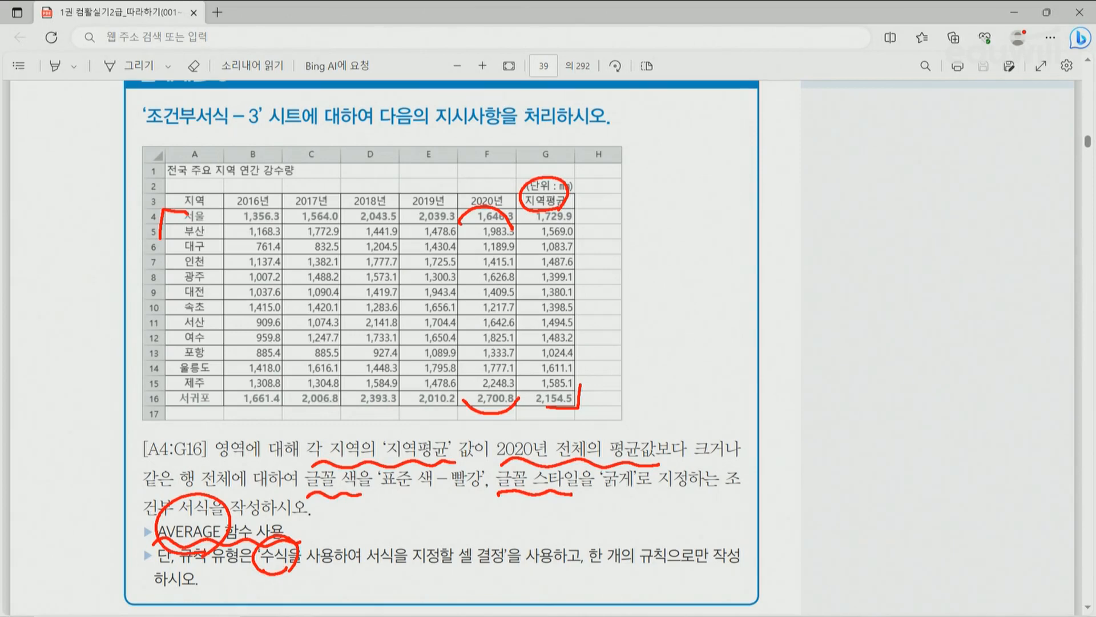
pyautogui.press('Escape')
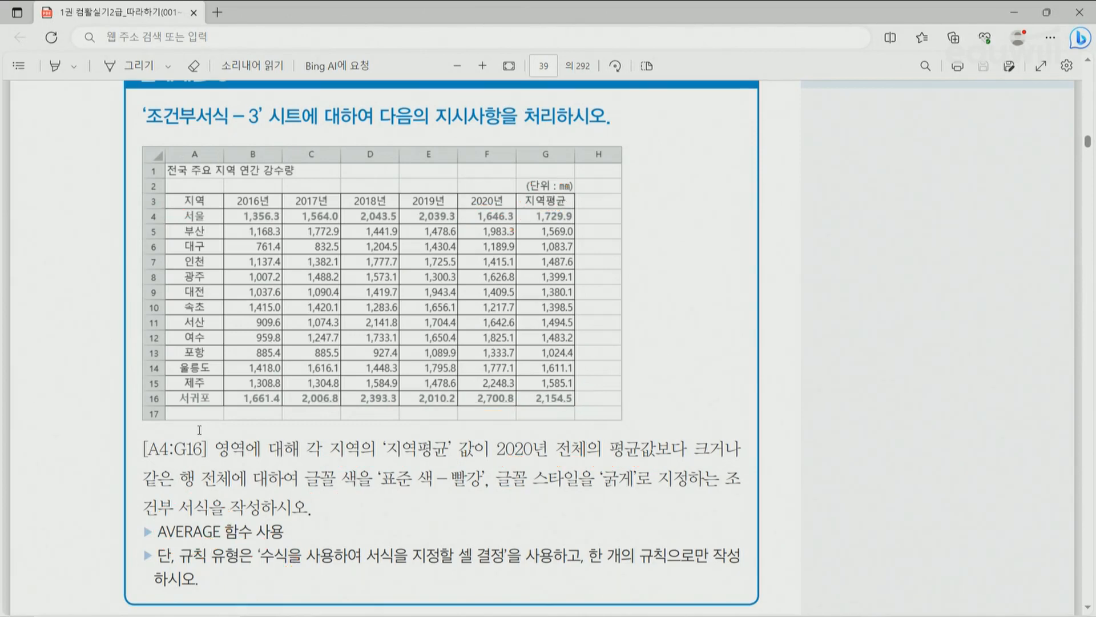
# Switch back to Excel and select A4:G16 on the 조건부서식-3 sheet
pyautogui.hotkey('alt', 'Tab')
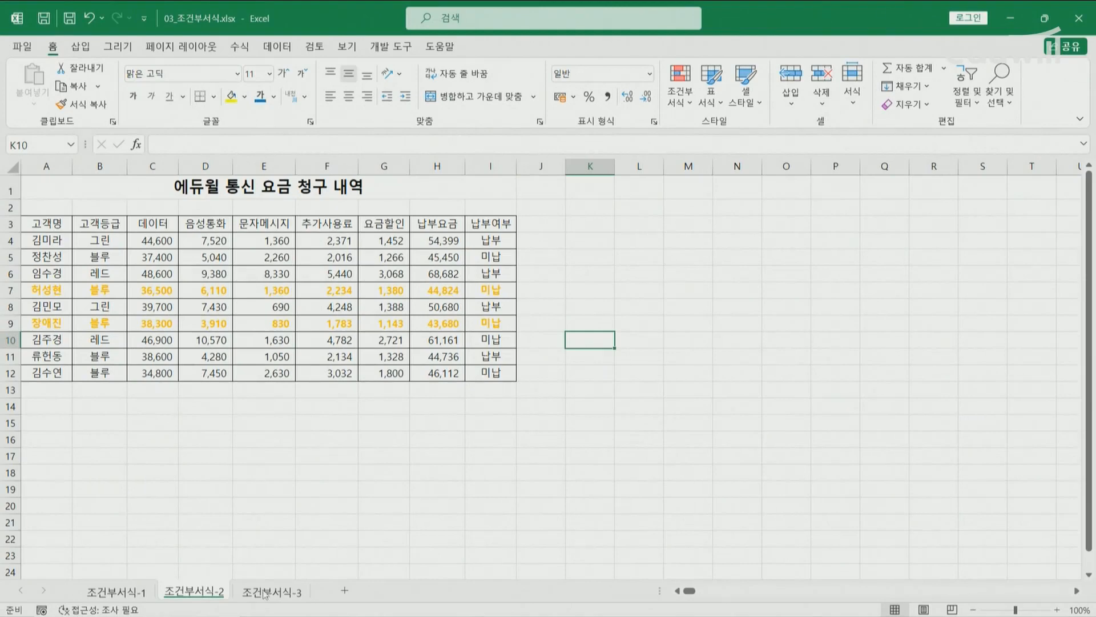
pyautogui.click(265, 593)
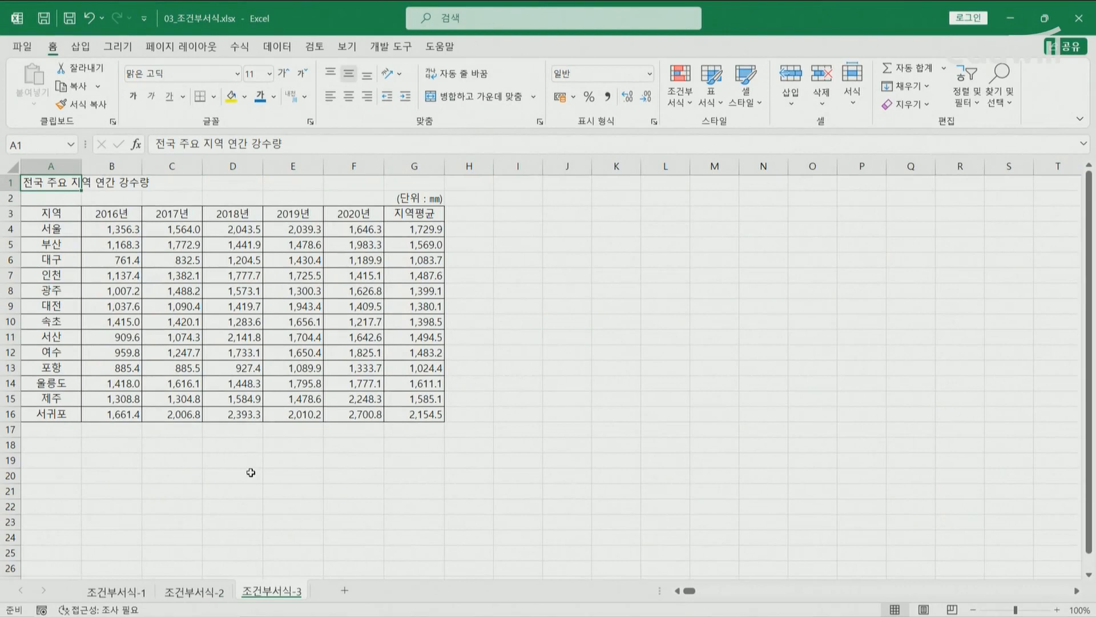
pyautogui.click(63, 229)
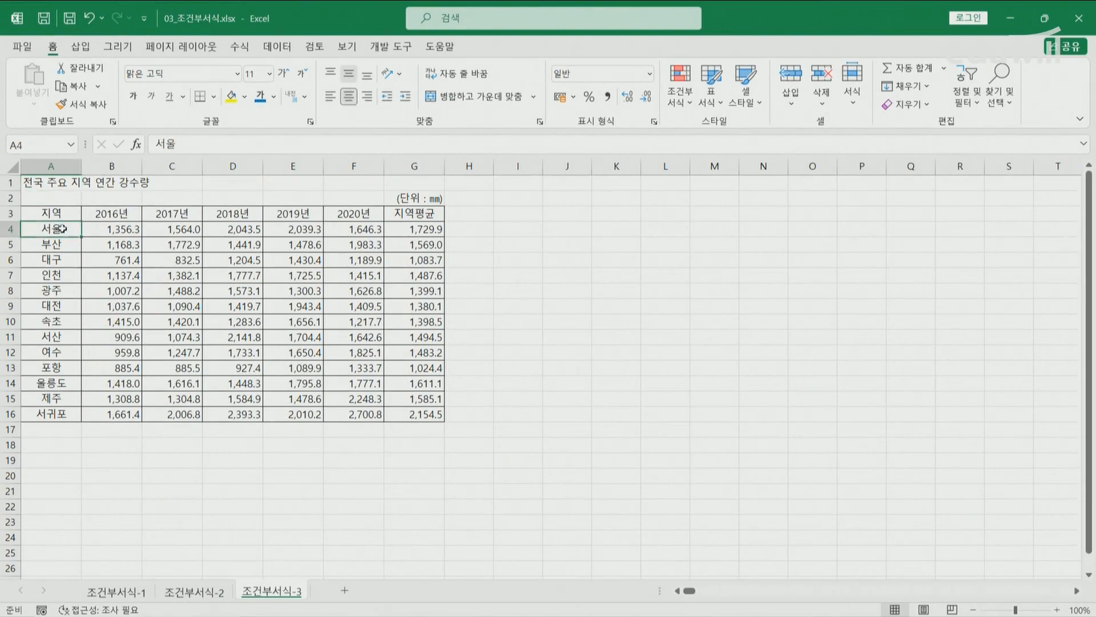
pyautogui.keyDown('shift'); pyautogui.click(403, 411); pyautogui.keyUp('shift')
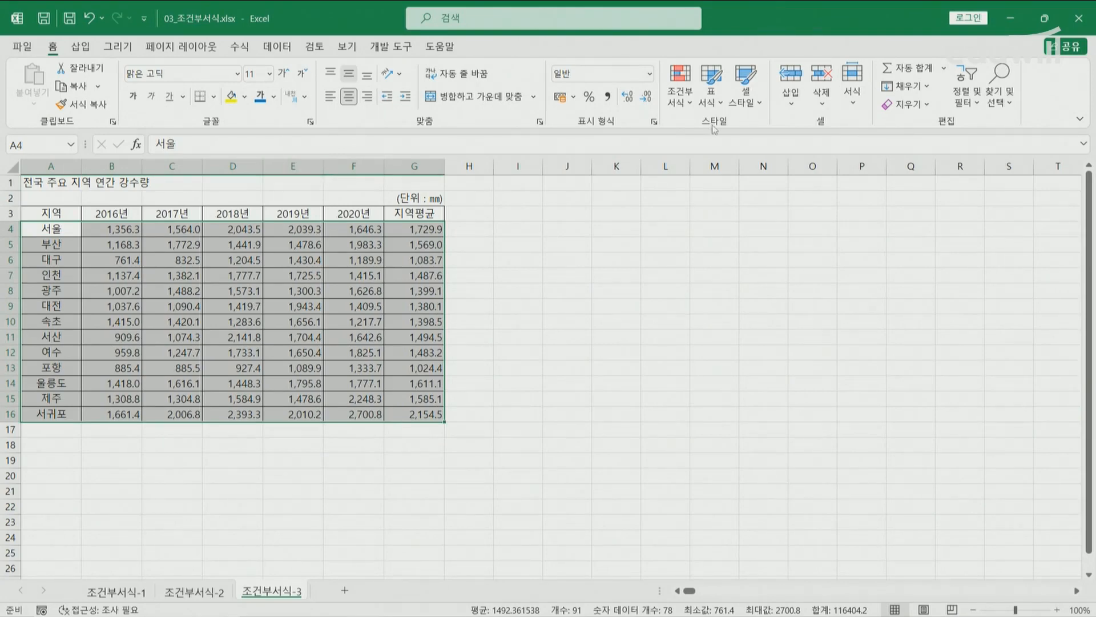
# Create a new conditional formatting rule of the type 수식을 사용하여 서식을 지정할 셀 결정
pyautogui.click(680, 101)
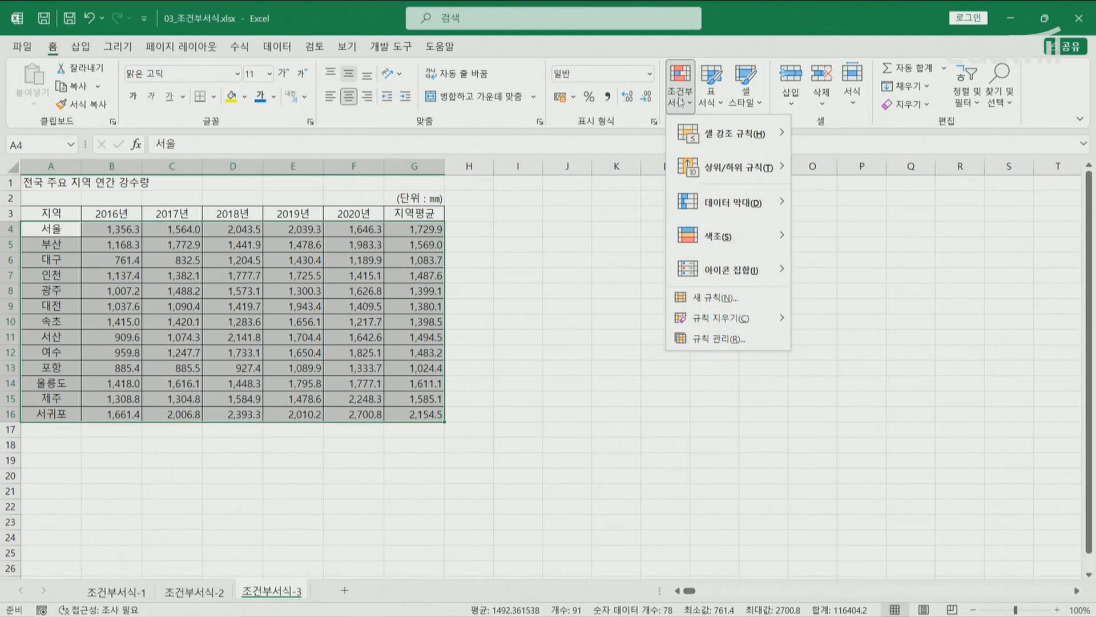
pyautogui.click(730, 299)
pyautogui.moveTo(574, 118); pyautogui.dragTo(511, 131)
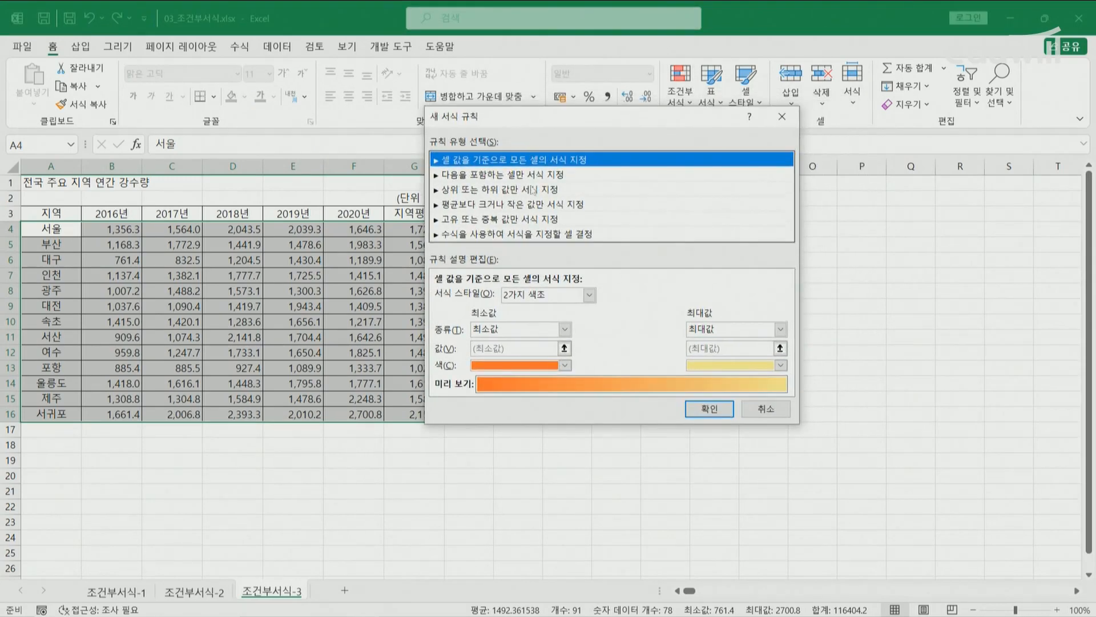
pyautogui.click(529, 235)
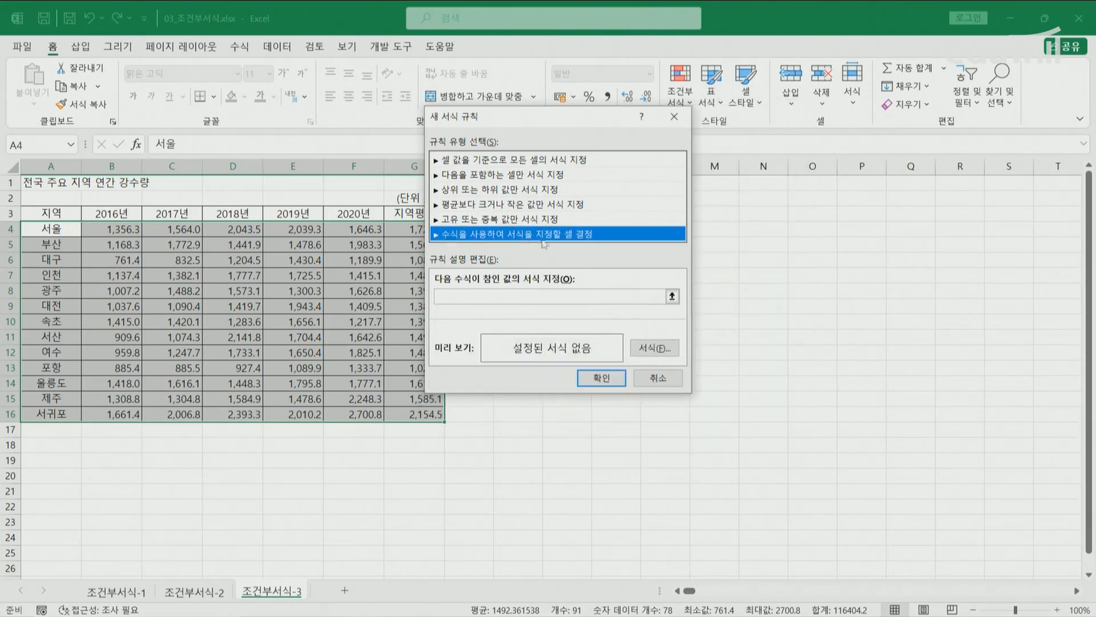
# Begin the rule formula with =$G4>=, keeping only the 지역평균 column absolute
pyautogui.click(544, 297)
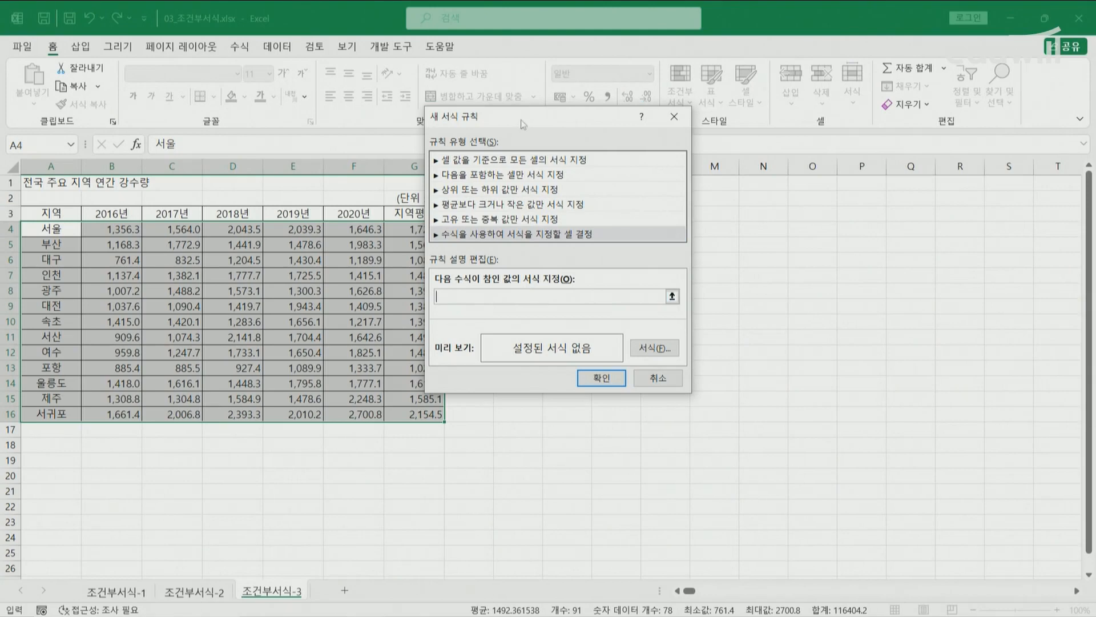
pyautogui.moveTo(523, 121); pyautogui.dragTo(616, 138)
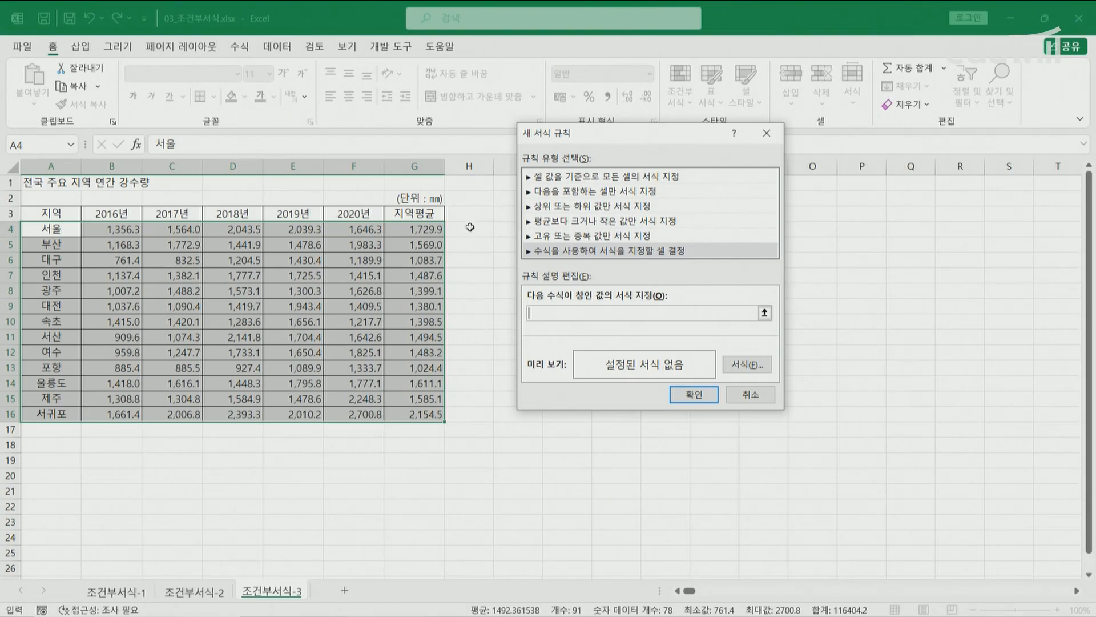
pyautogui.click(427, 227)
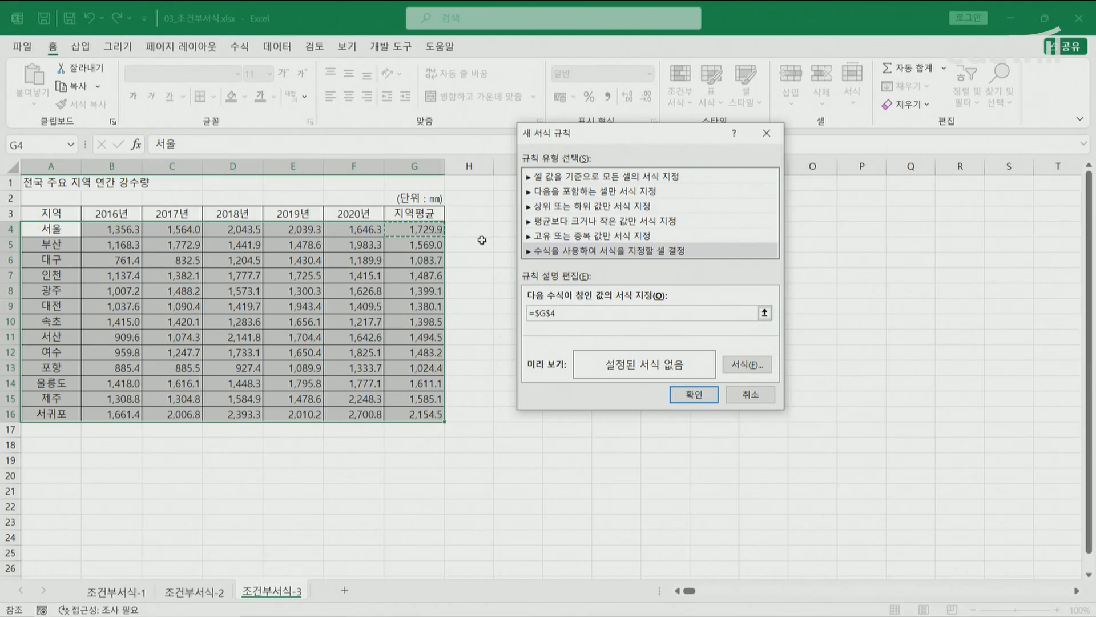
pyautogui.press('F4')
pyautogui.press('F4')
pyautogui.write('>=')
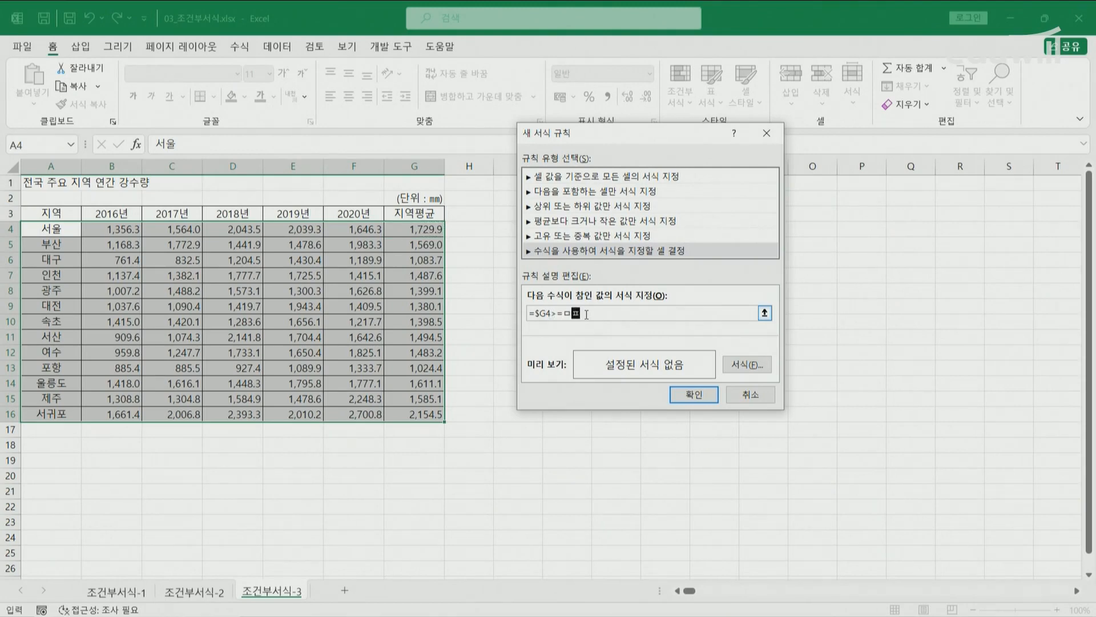
# Complete the rule formula with average($F$4:$F$16) over the 2020년 values
pyautogui.write('average(')
pyautogui.moveTo(362, 230); pyautogui.dragTo(365, 410)
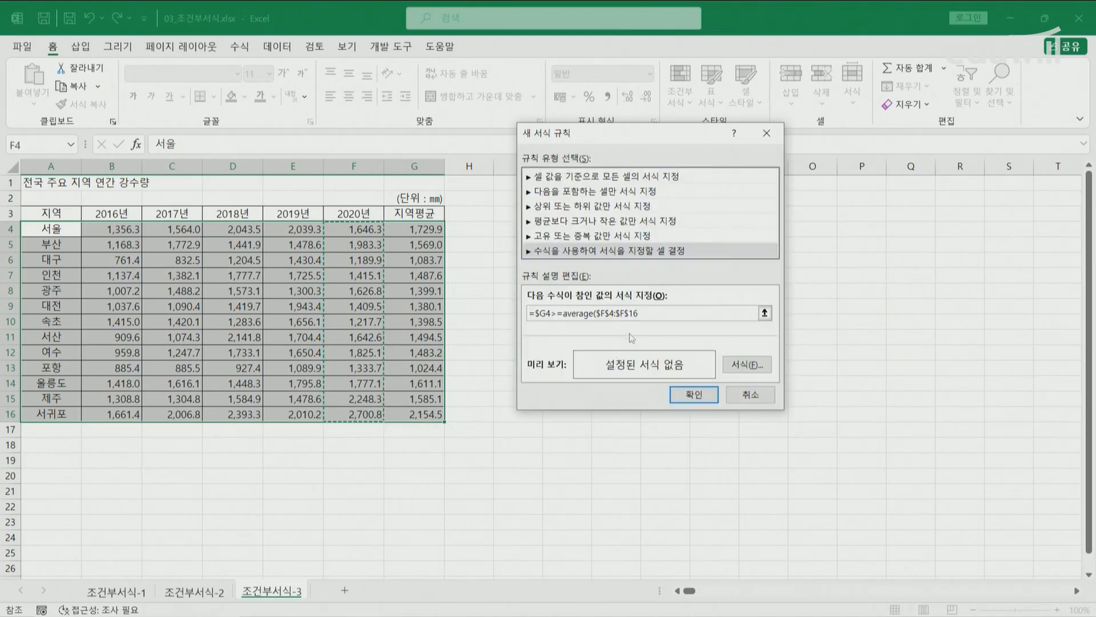
pyautogui.write(')')
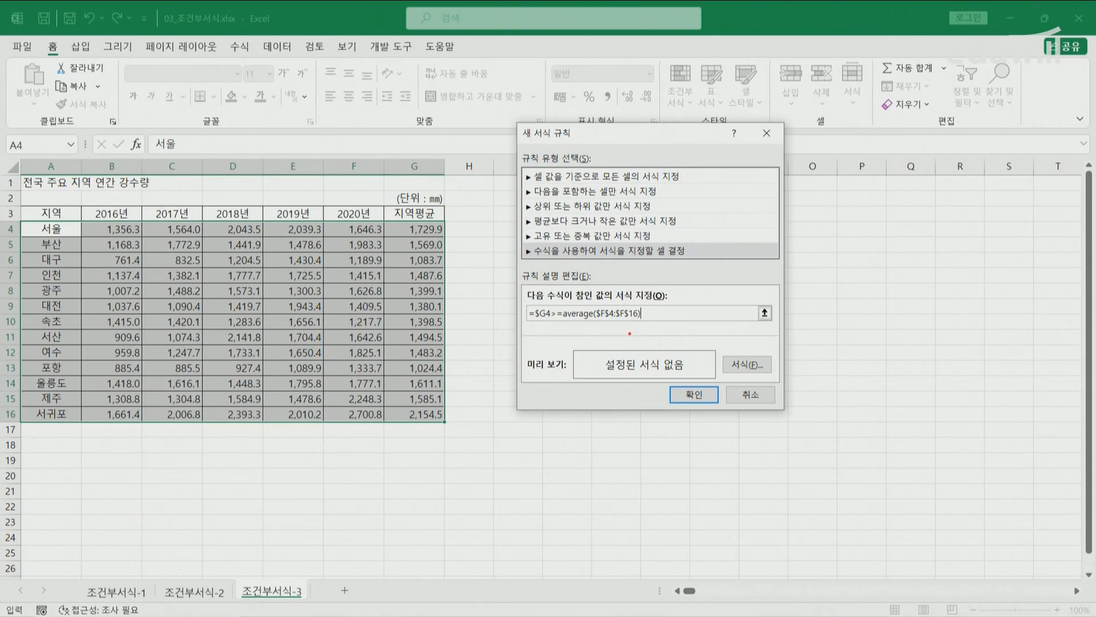
# Mark the ends of the 2020년 range, handwrite $F$4 : $F$16 over the sheet, and clear the marks
pyautogui.moveTo(324, 235)
pyautogui.mouseDown()
pyautogui.moveTo(345, 220)
pyautogui.moveTo(392, 248)
pyautogui.mouseUp()
pyautogui.moveTo(324, 413); pyautogui.dragTo(386, 409)
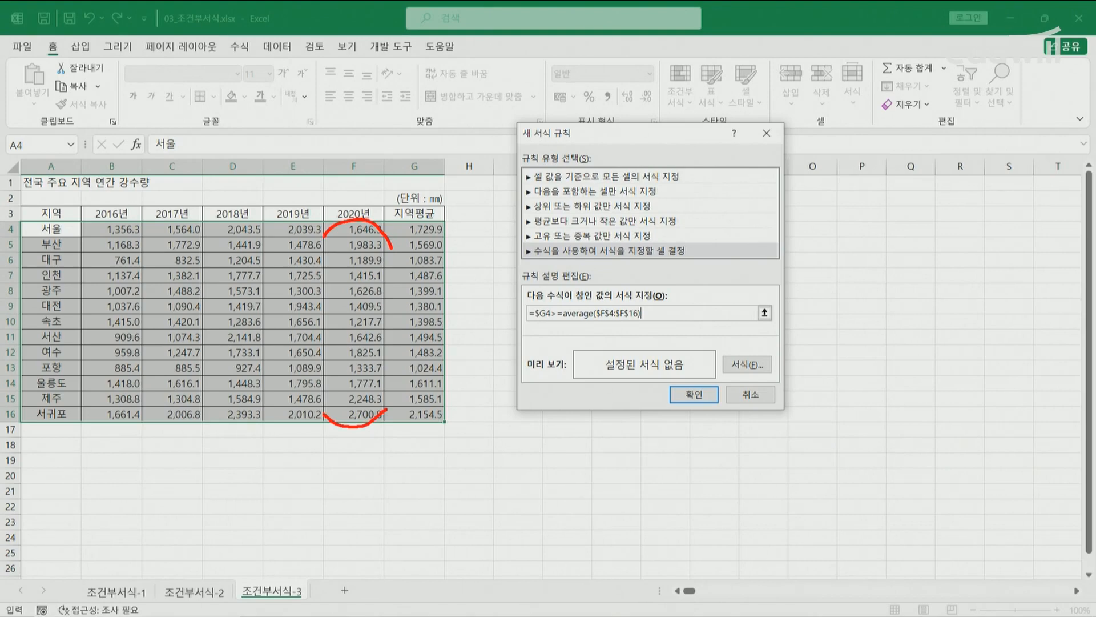
pyautogui.moveTo(461, 470)
pyautogui.mouseDown()
pyautogui.moveTo(426, 479)
pyautogui.moveTo(444, 501)
pyautogui.moveTo(466, 501)
pyautogui.mouseUp()
pyautogui.moveTo(470, 457)
pyautogui.mouseDown()
pyautogui.moveTo(484, 455)
pyautogui.moveTo(484, 481)
pyautogui.moveTo(501, 492)
pyautogui.mouseUp()
pyautogui.moveTo(525, 451)
pyautogui.mouseDown()
pyautogui.moveTo(524, 467)
pyautogui.moveTo(554, 473)
pyautogui.mouseUp()
pyautogui.moveTo(544, 447); pyautogui.dragTo(542, 498)
pyautogui.moveTo(581, 458); pyautogui.dragTo(584, 481)
pyautogui.moveTo(638, 452)
pyautogui.mouseDown()
pyautogui.moveTo(609, 473)
pyautogui.moveTo(621, 485)
pyautogui.mouseUp()
pyautogui.moveTo(650, 443)
pyautogui.mouseDown()
pyautogui.moveTo(649, 487)
pyautogui.moveTo(661, 444)
pyautogui.mouseUp()
pyautogui.moveTo(650, 473)
pyautogui.mouseDown()
pyautogui.moveTo(662, 461)
pyautogui.moveTo(684, 480)
pyautogui.mouseUp()
pyautogui.moveTo(713, 435)
pyautogui.mouseDown()
pyautogui.moveTo(711, 470)
pyautogui.moveTo(731, 469)
pyautogui.mouseUp()
pyautogui.moveTo(445, 496)
pyautogui.mouseDown()
pyautogui.moveTo(517, 509)
pyautogui.moveTo(535, 493)
pyautogui.mouseUp()
pyautogui.moveTo(637, 492); pyautogui.dragTo(732, 479)
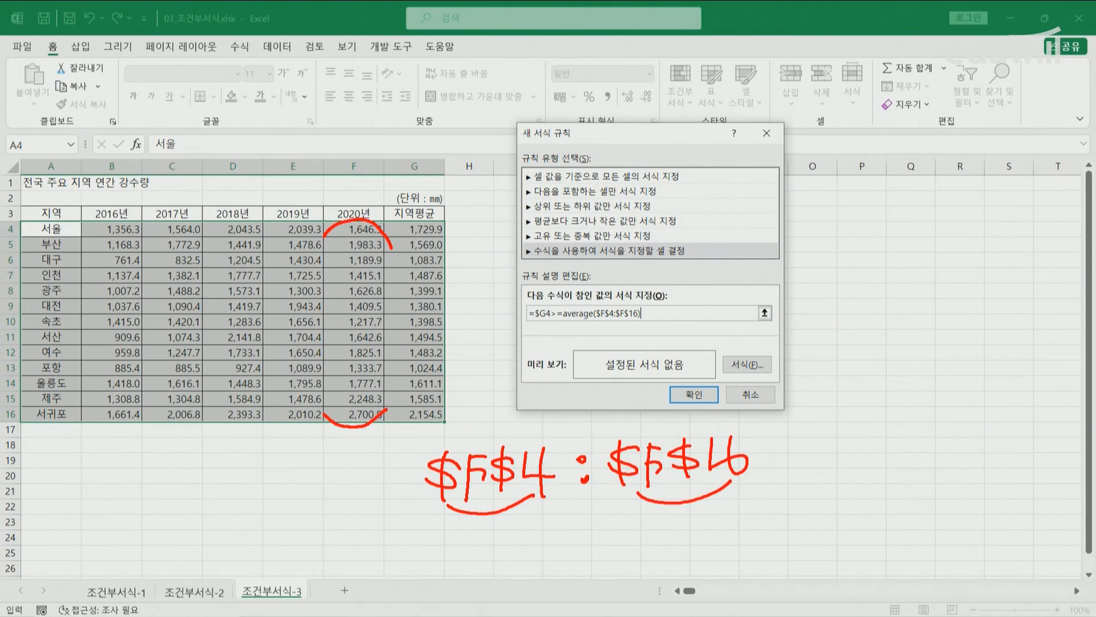
pyautogui.press('Escape')
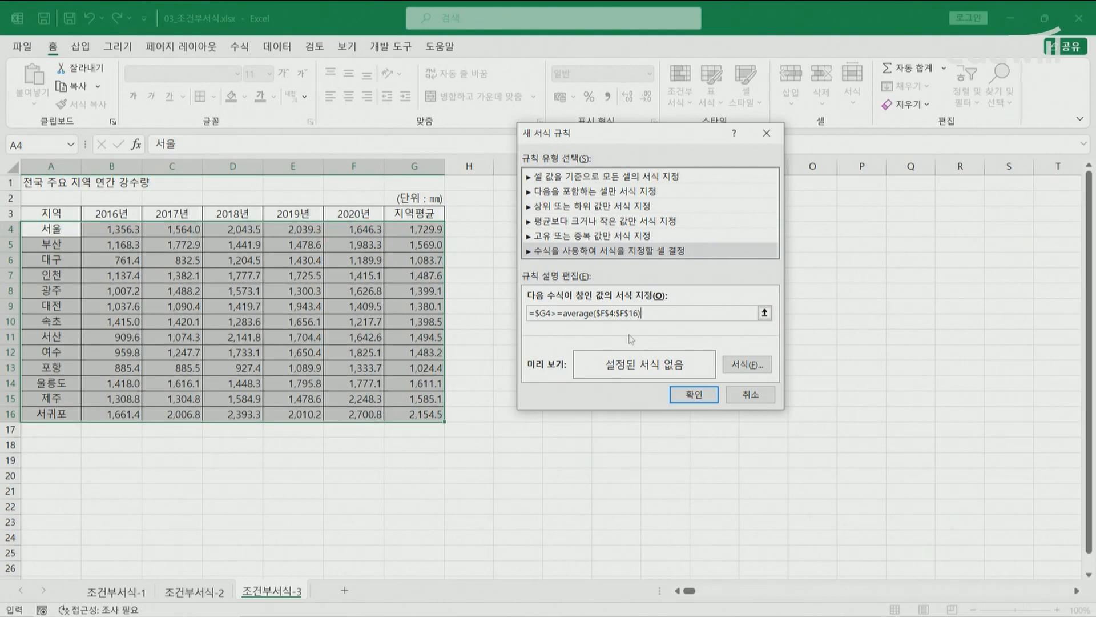
# Set the rule's font color to 표준 색-빨강 and font style to 굵게, apply the rule, and deselect the range
pyautogui.hotkey('alt', 'f')
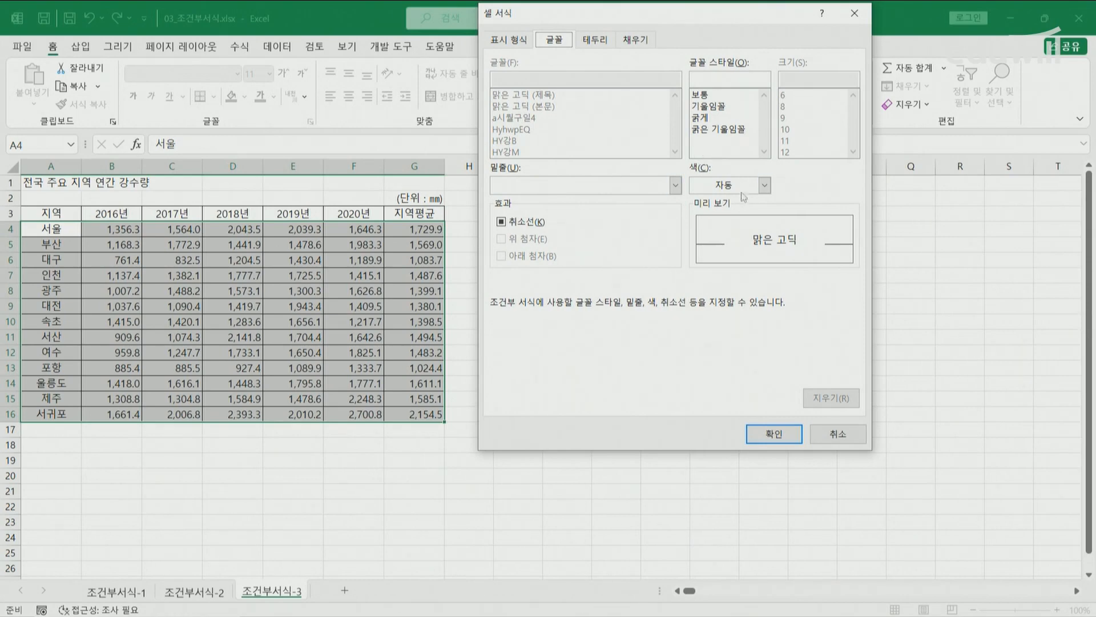
pyautogui.click(764, 185)
pyautogui.click(708, 340)
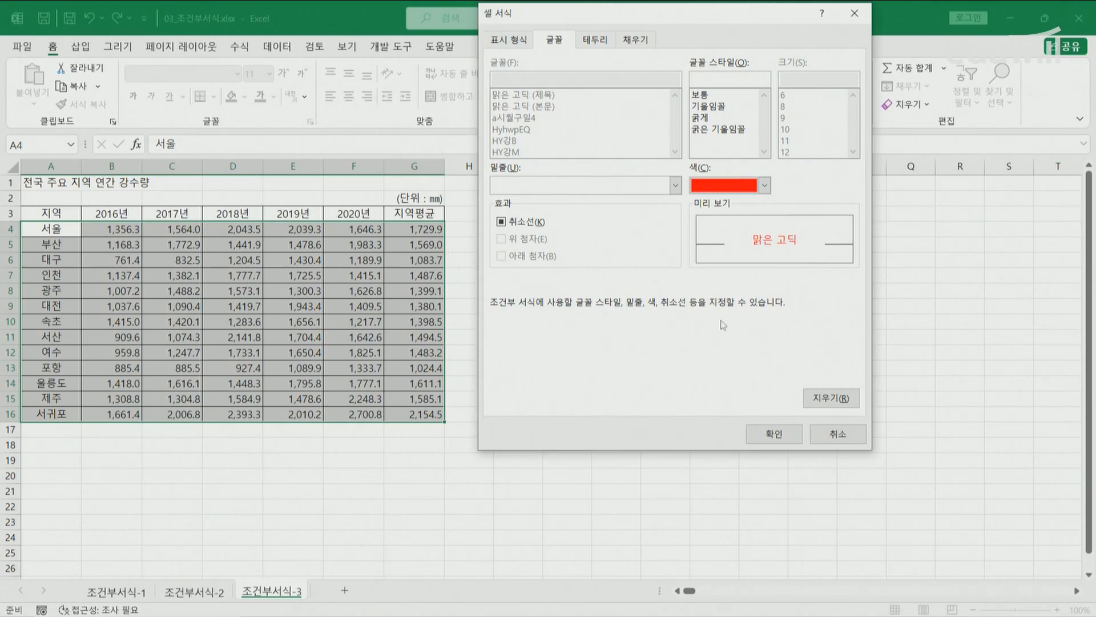
pyautogui.click(698, 118)
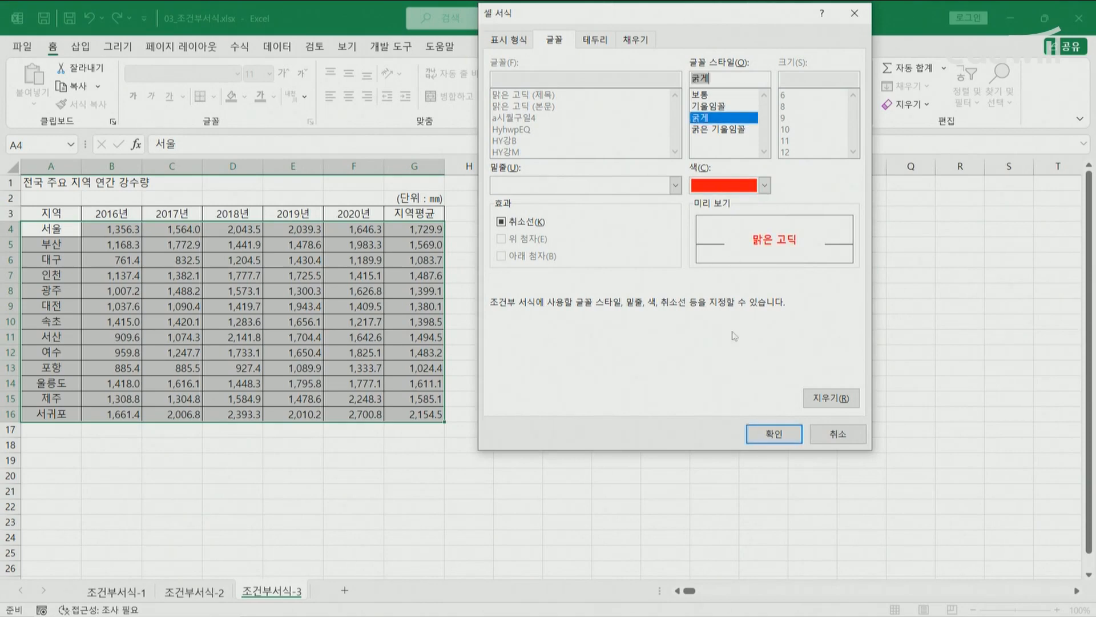
pyautogui.click(792, 432)
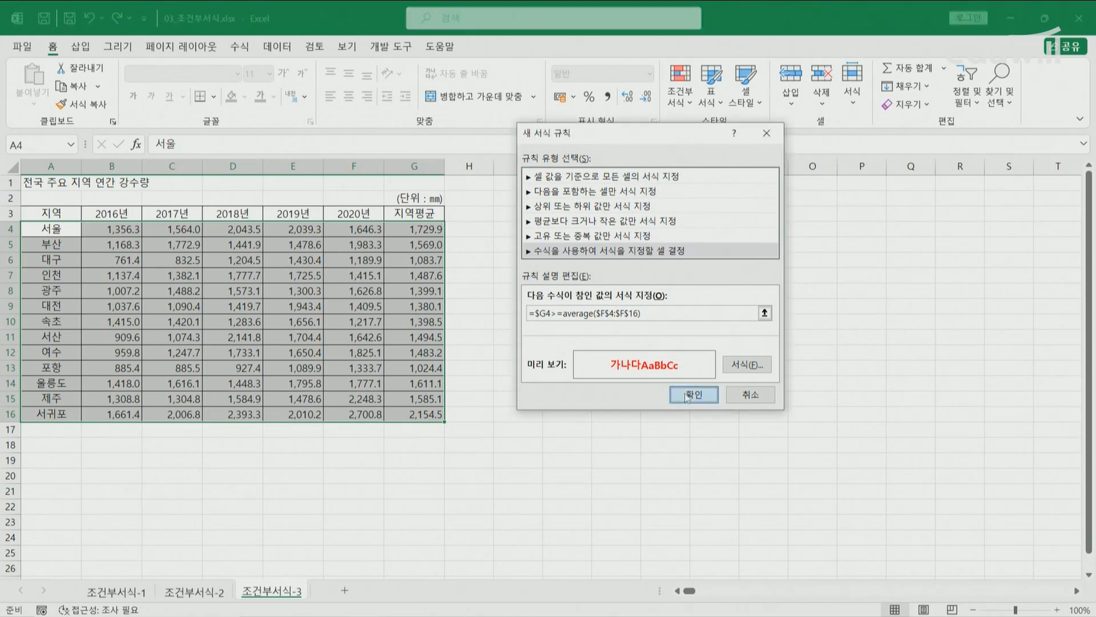
pyautogui.click(687, 395)
pyautogui.click(588, 366)
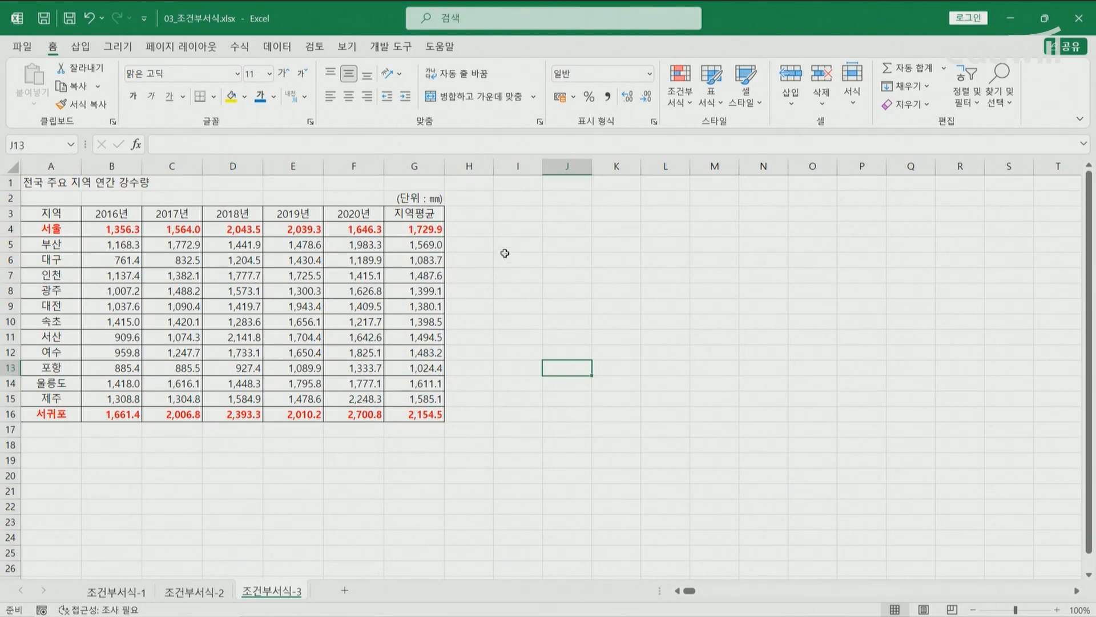
pyautogui.click(525, 228)
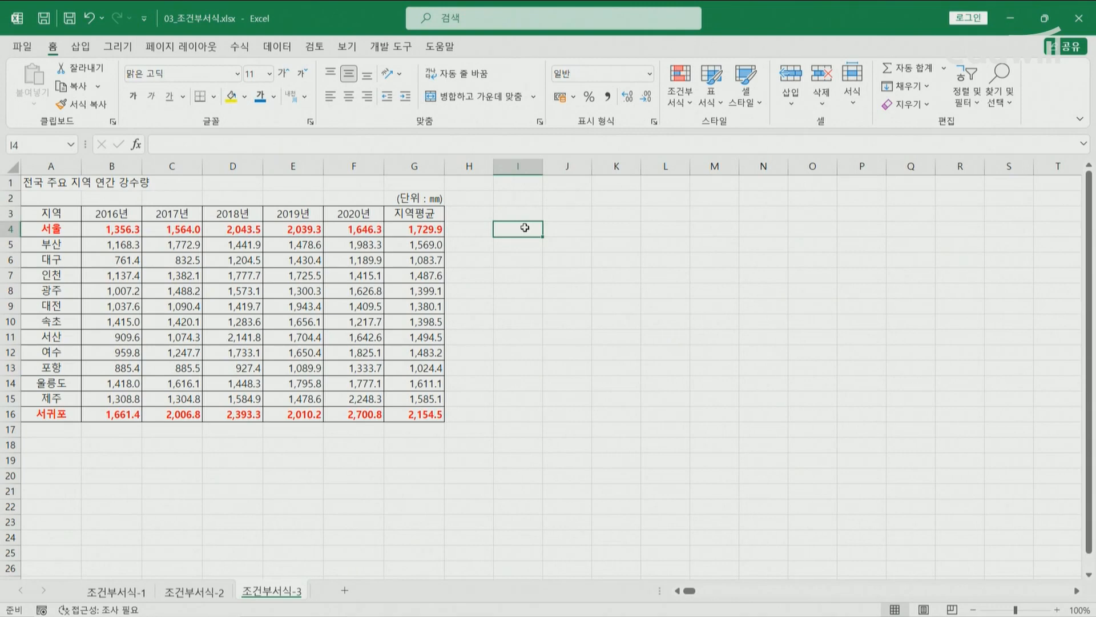
# Calculate the average of the 2020년 values in cell I4 with =average(F4:F16)
pyautogui.write('=')
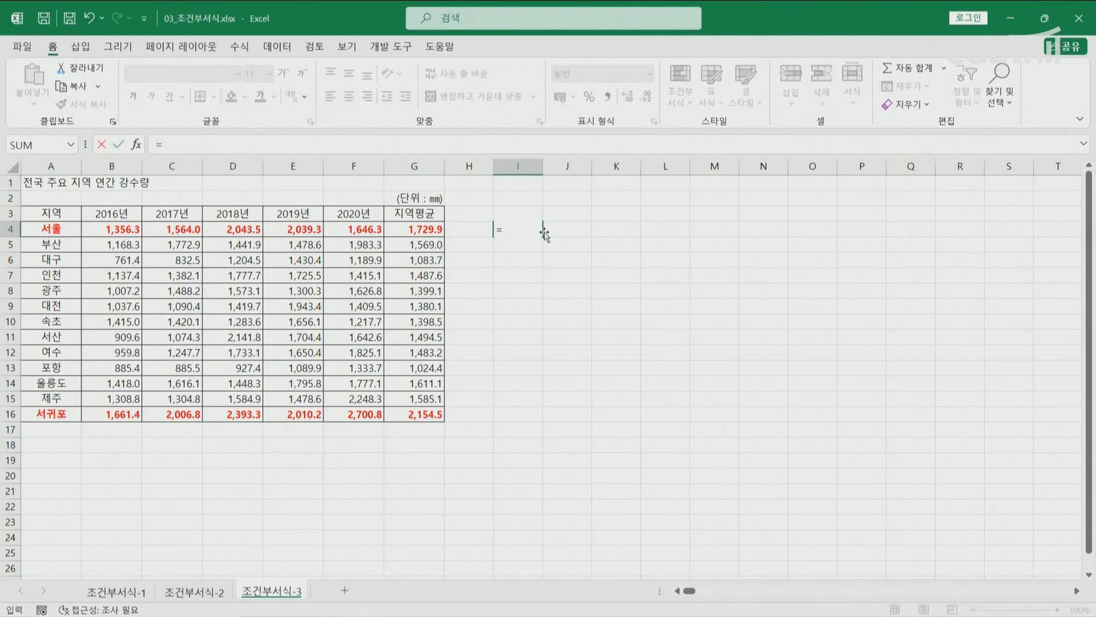
pyautogui.write('average(')
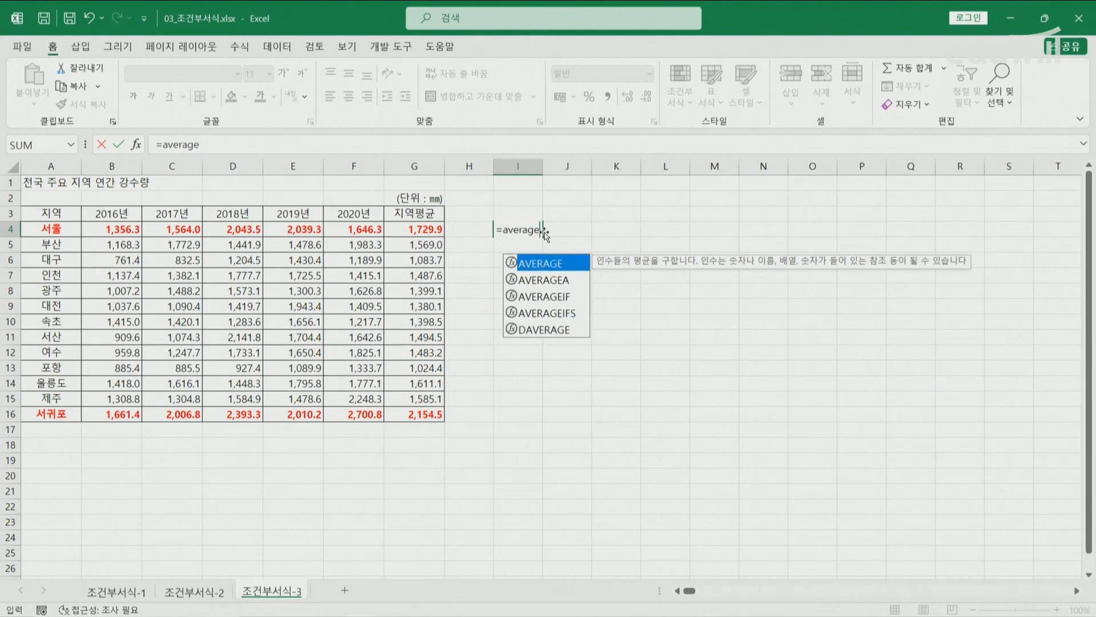
pyautogui.moveTo(357, 229); pyautogui.dragTo(357, 414)
pyautogui.write(')')
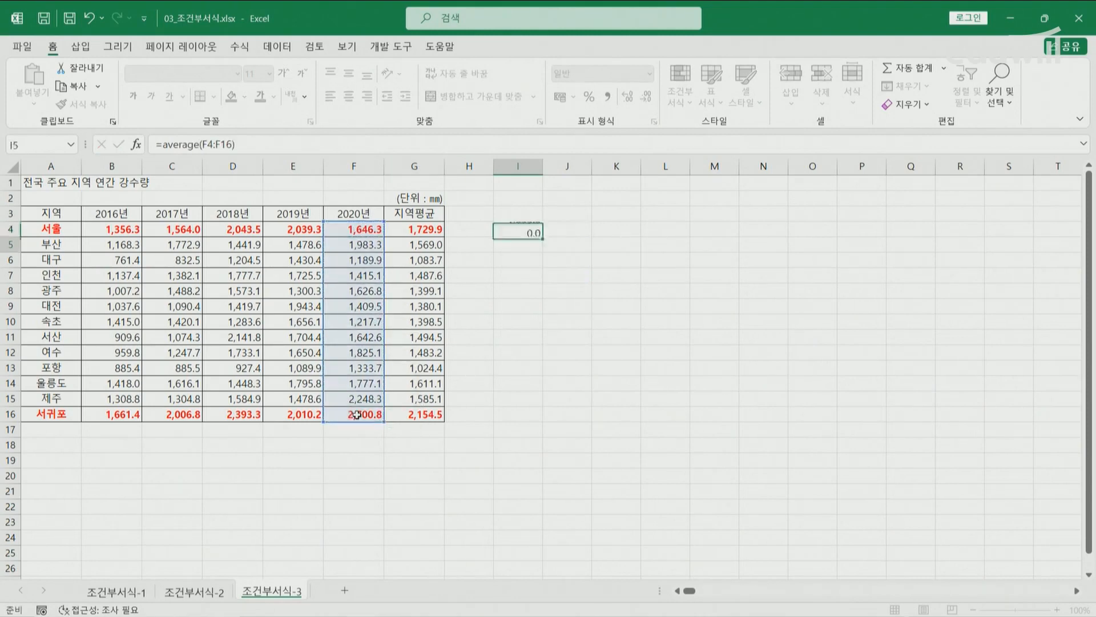
pyautogui.press('Return')
pyautogui.click(512, 230)
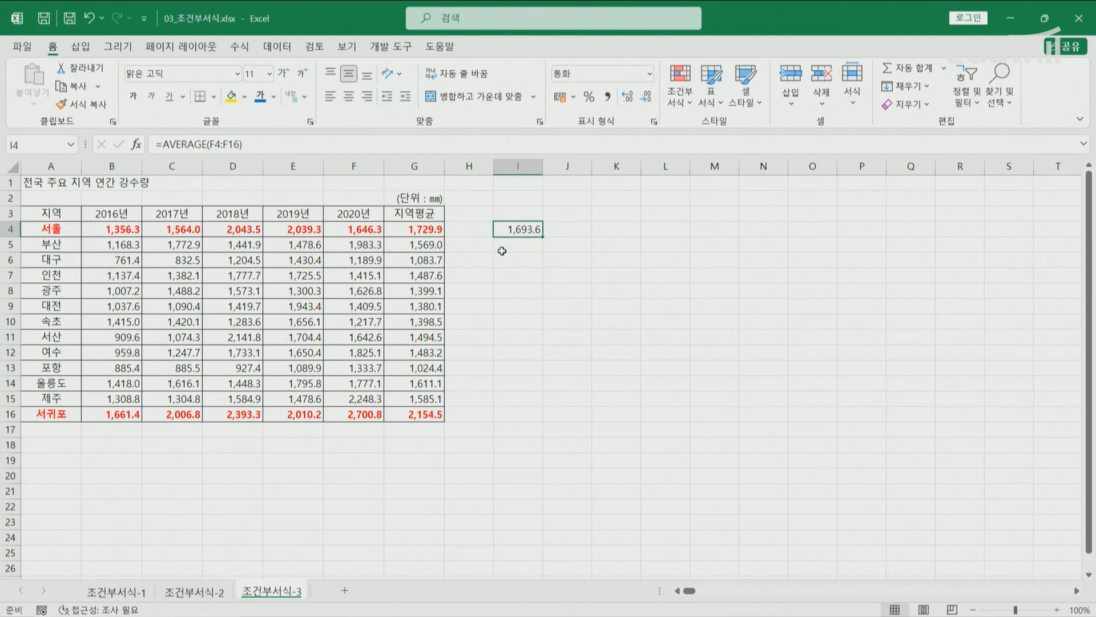
# Check the 지역평균 cells of 서울 and 서귀포 against the average in I4, and delete that test formula
pyautogui.click(433, 231)
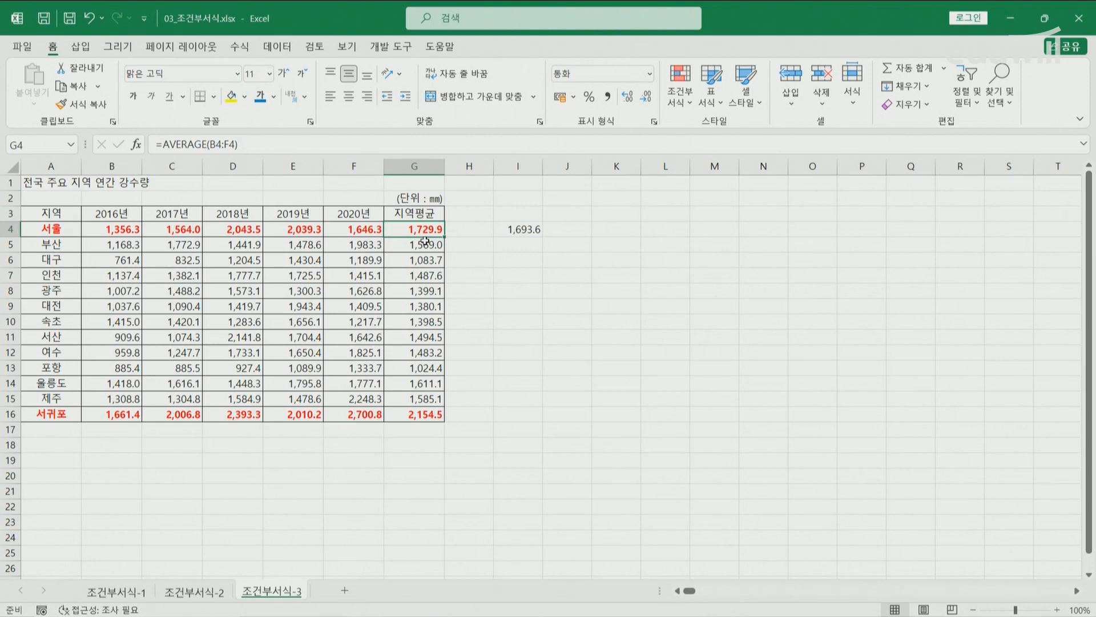
pyautogui.click(428, 415)
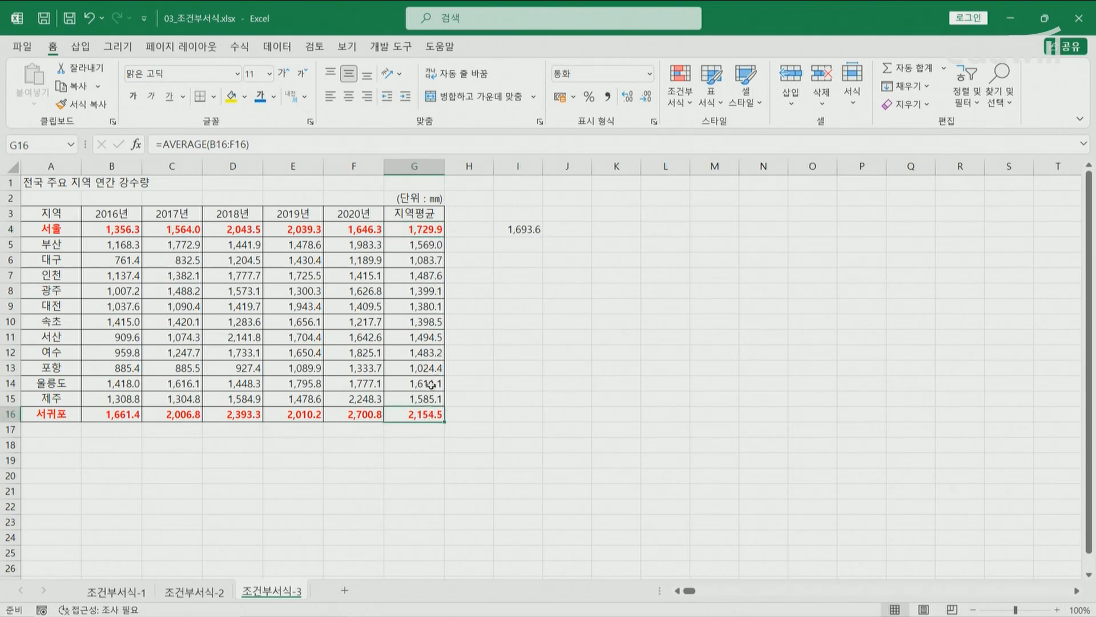
pyautogui.click(508, 232)
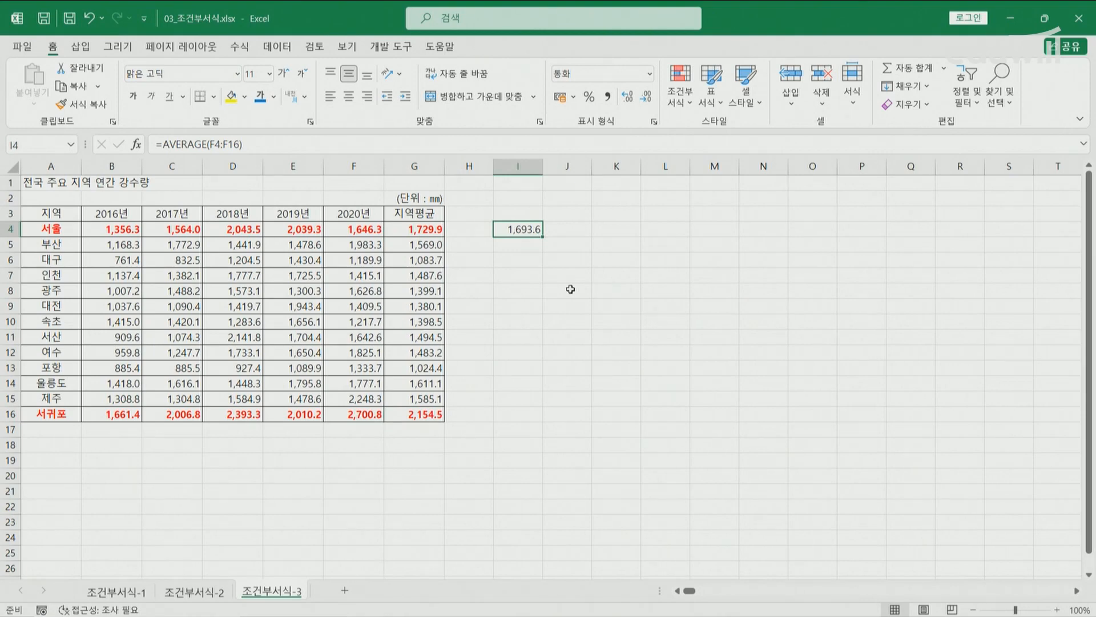
pyautogui.press('Delete')
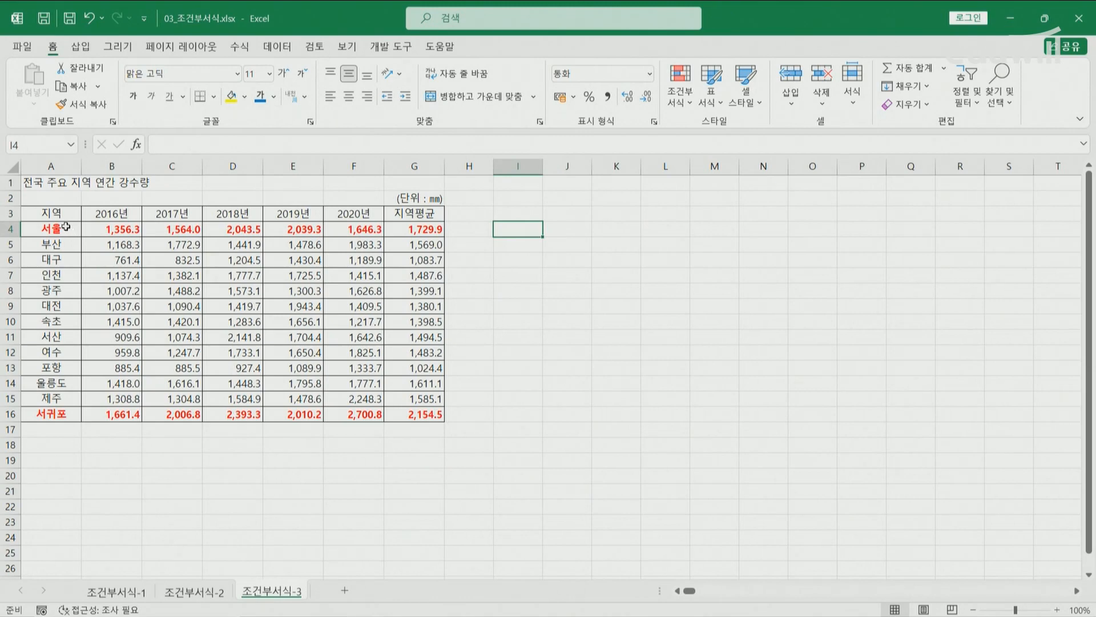
# Review the conditional formatting rule applied to A4:G16, including its formula and format, and close it without changes
pyautogui.click(67, 227)
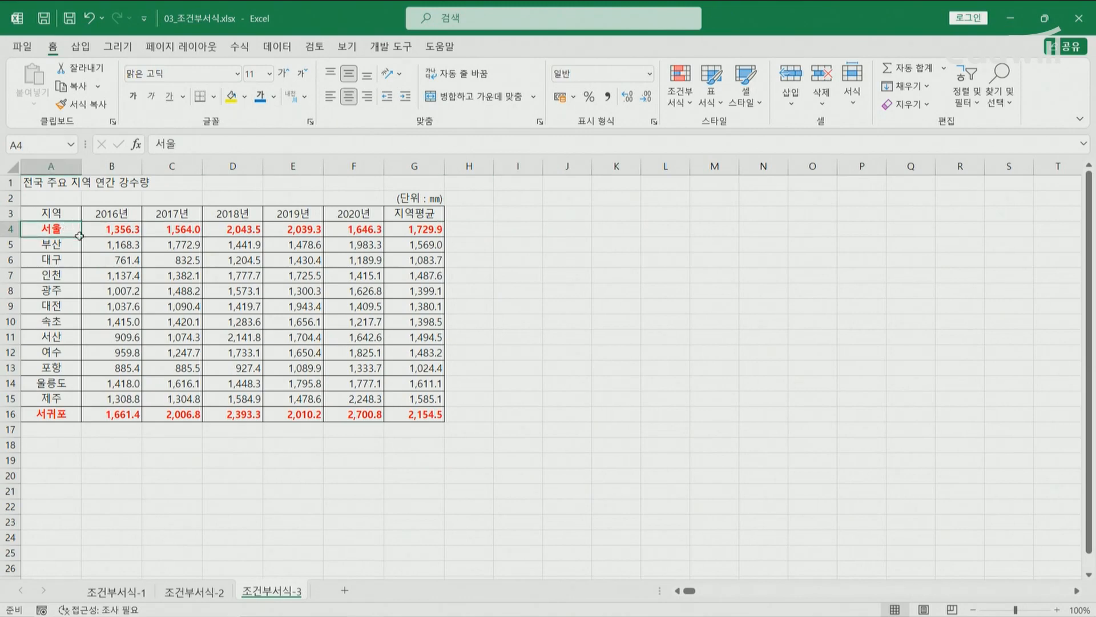
pyautogui.keyDown('shift'); pyautogui.click(417, 413); pyautogui.keyUp('shift')
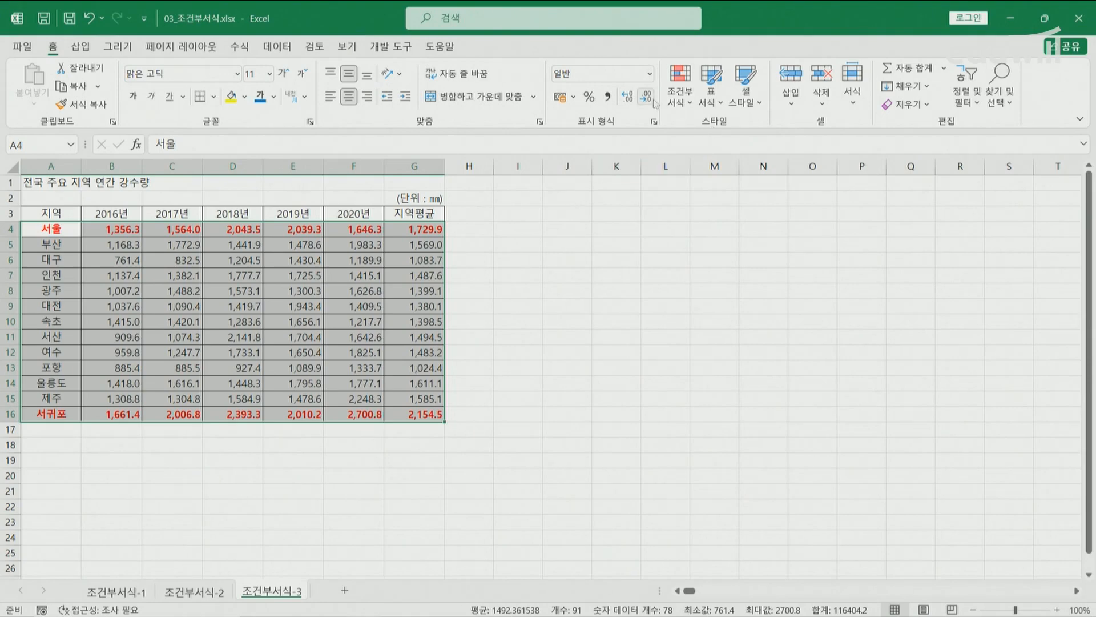
pyautogui.click(693, 103)
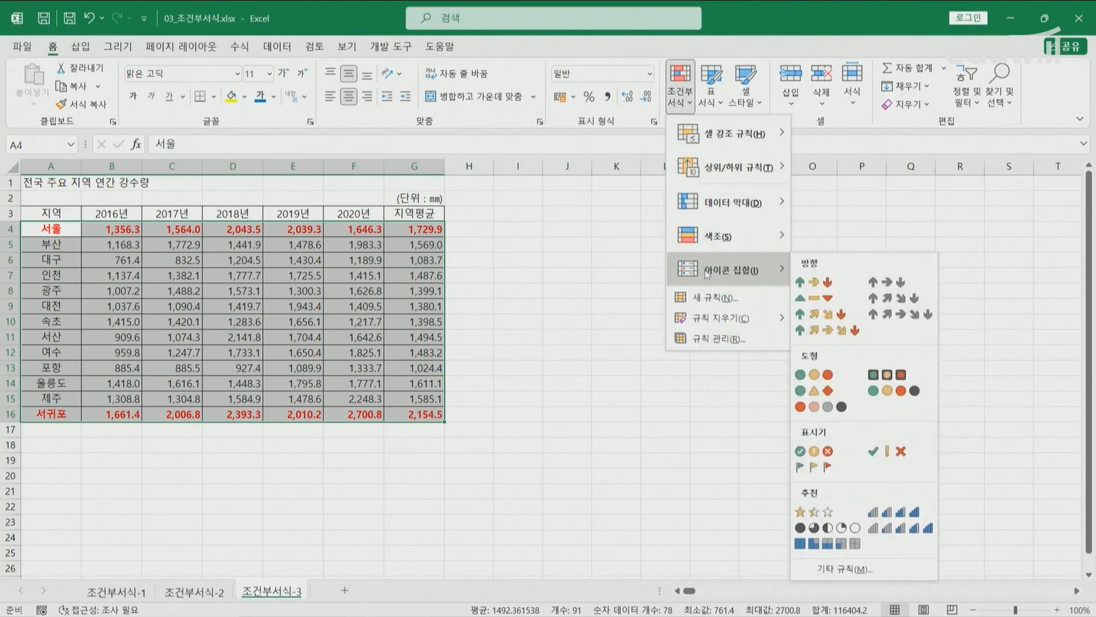
pyautogui.click(718, 339)
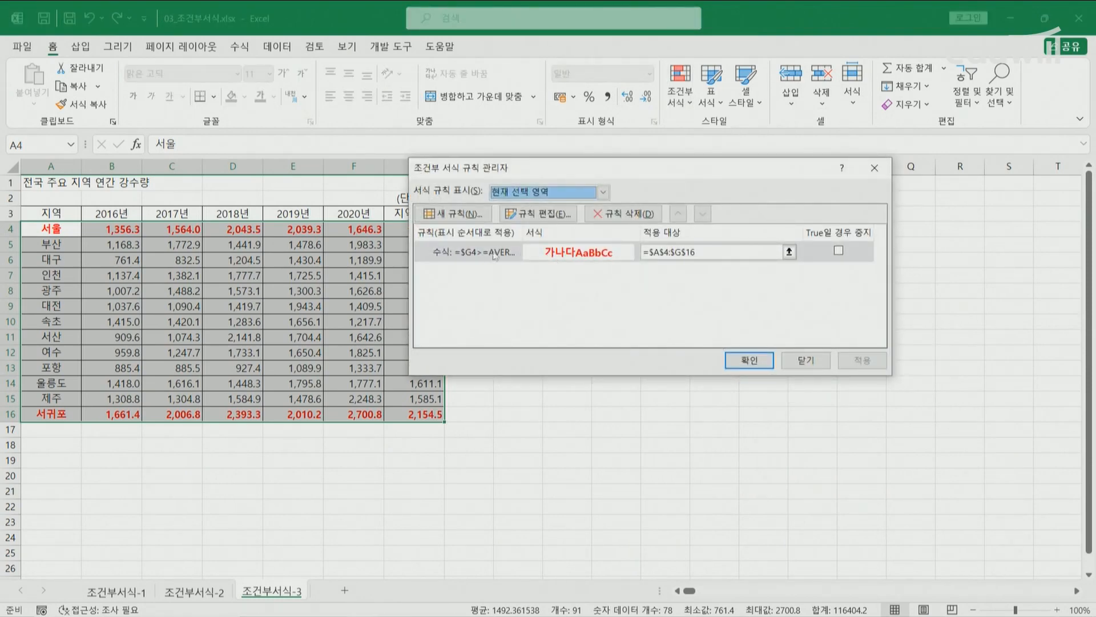
pyautogui.click(539, 216)
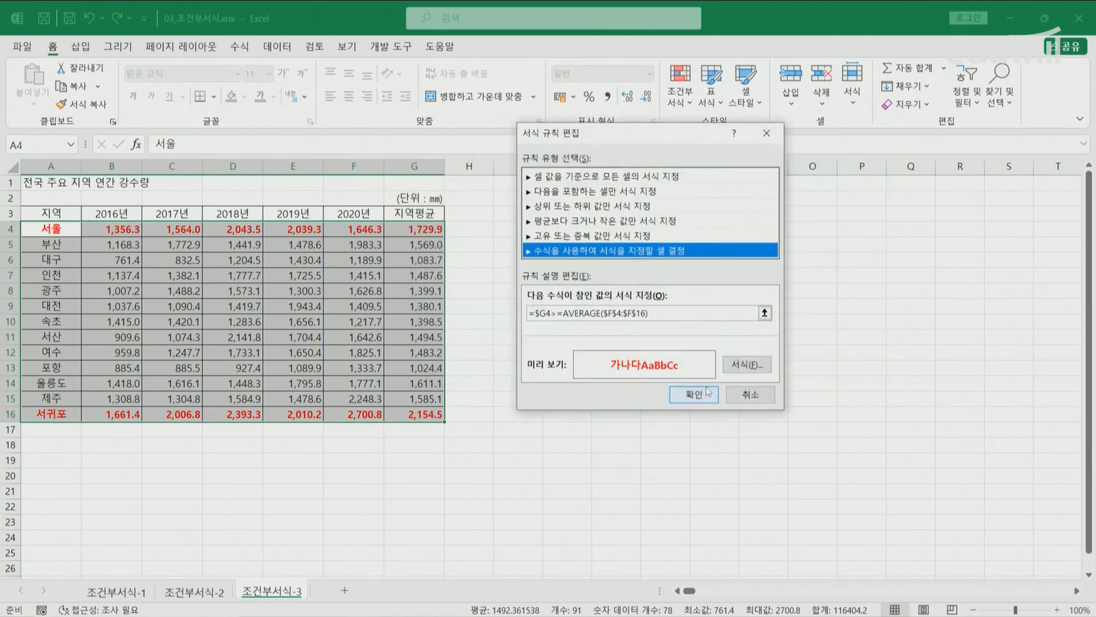
pyautogui.click(749, 394)
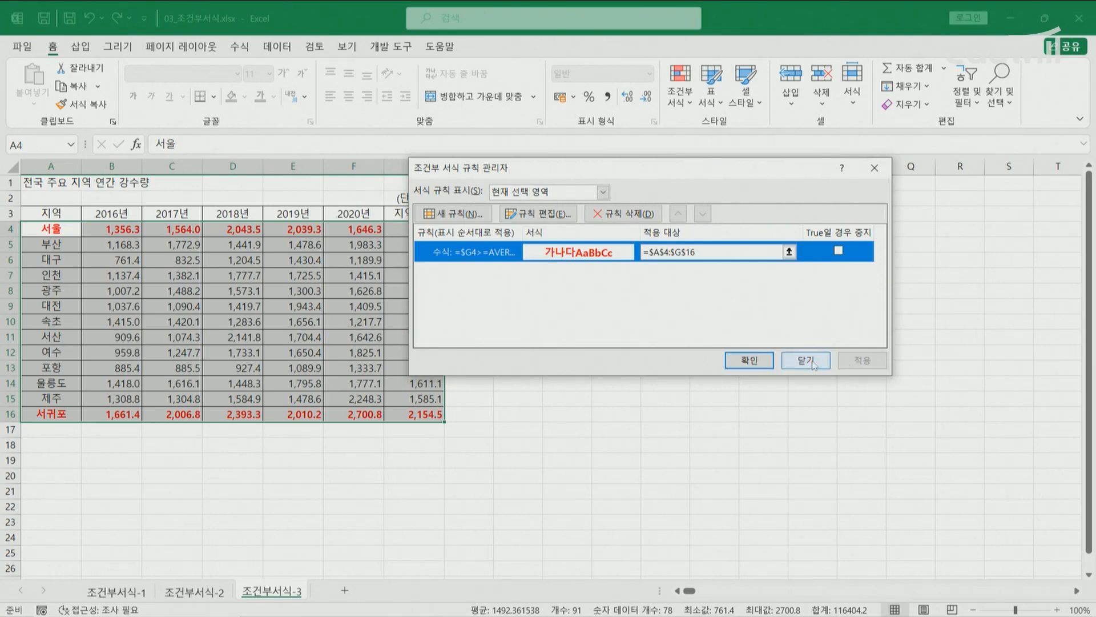
pyautogui.click(814, 363)
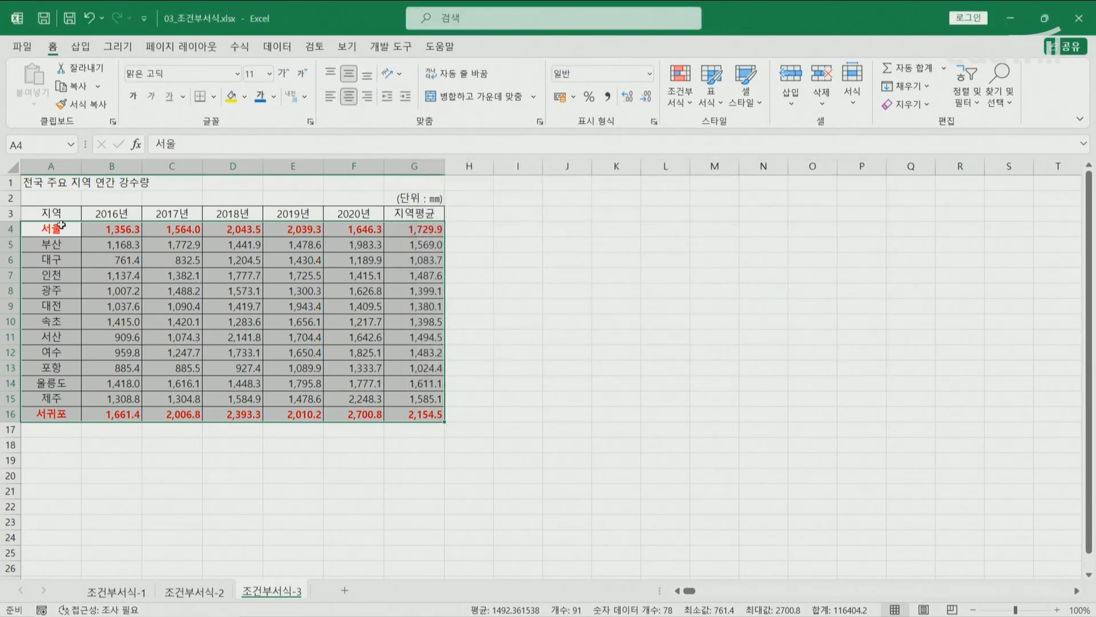
# Clear the conditional formatting rules from the entire 조건부서식-3 sheet
pyautogui.click(61, 225)
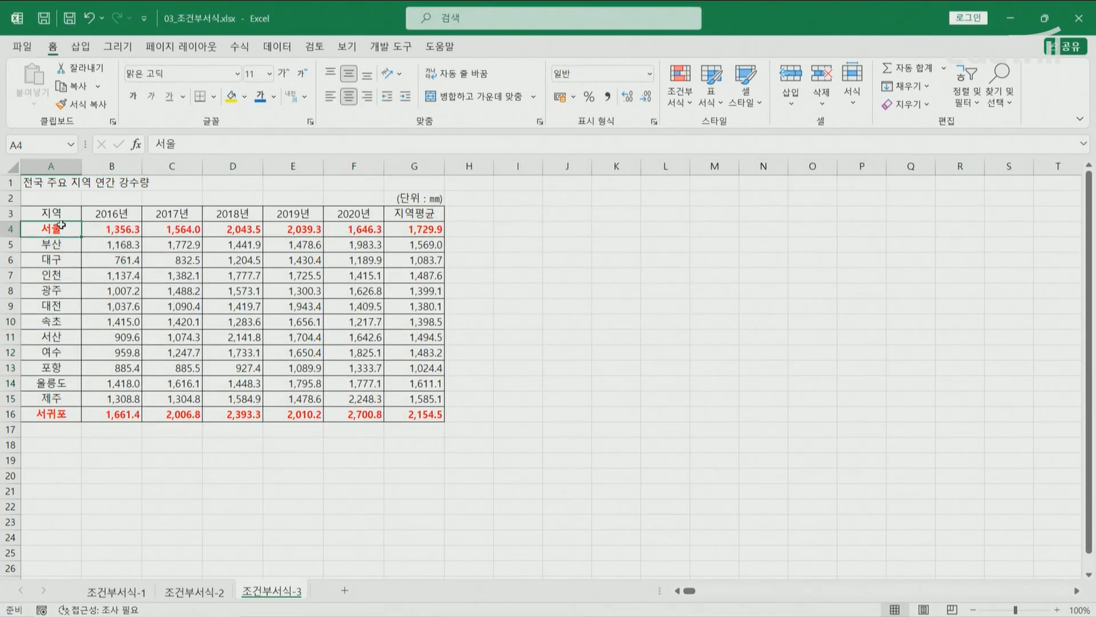
pyautogui.click(684, 106)
pyautogui.moveTo(701, 323)
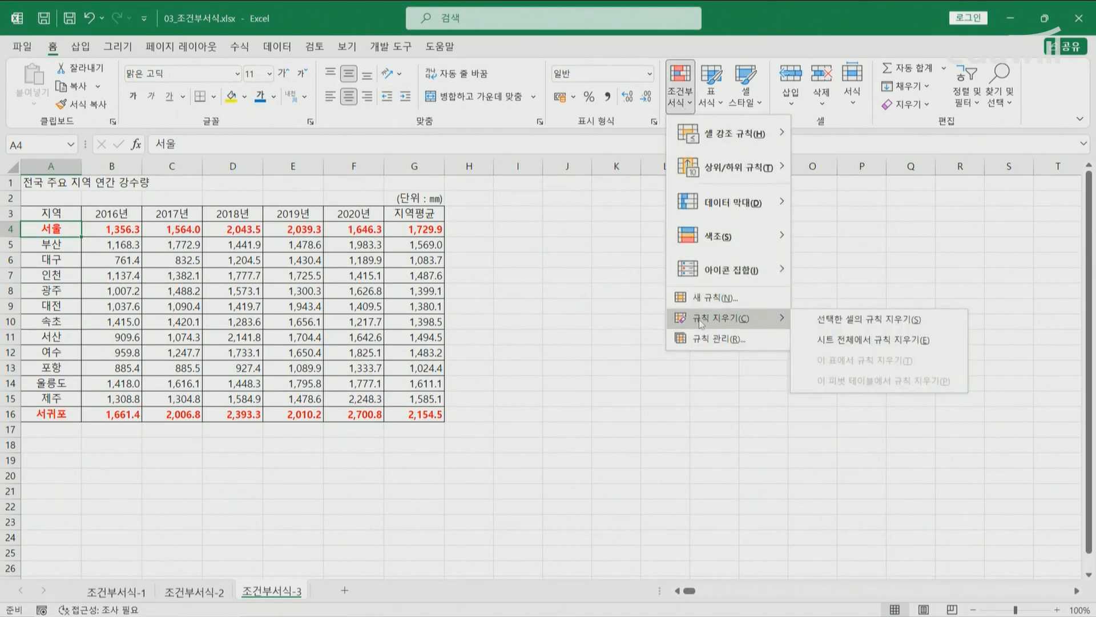
pyautogui.click(825, 340)
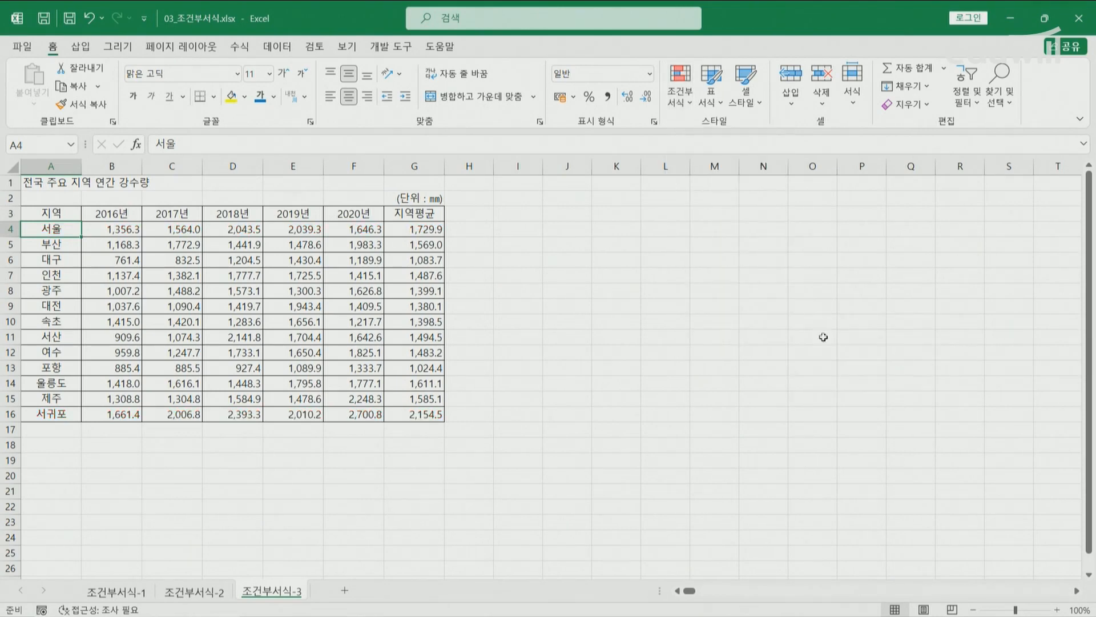
pyautogui.click(565, 337)
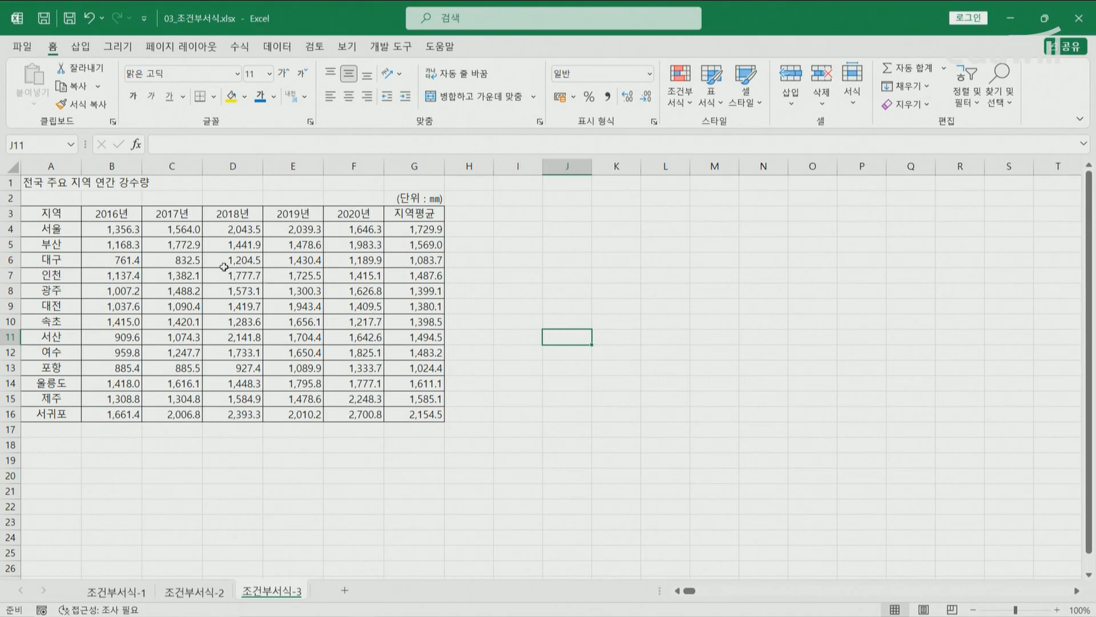
pyautogui.moveTo(63, 215); pyautogui.dragTo(412, 214)
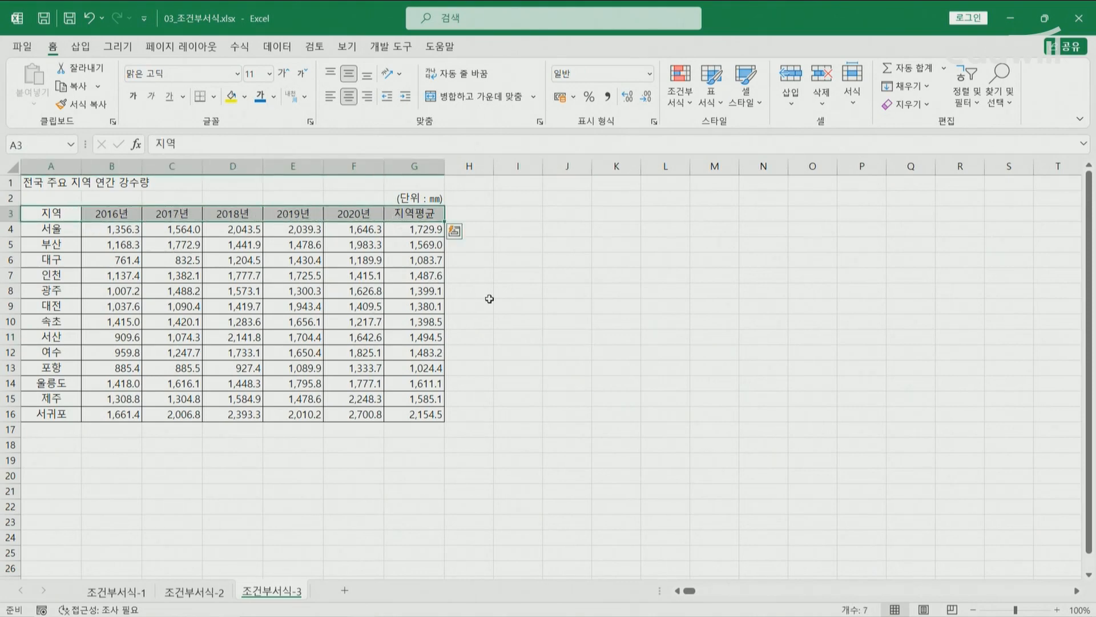
pyautogui.click(490, 305)
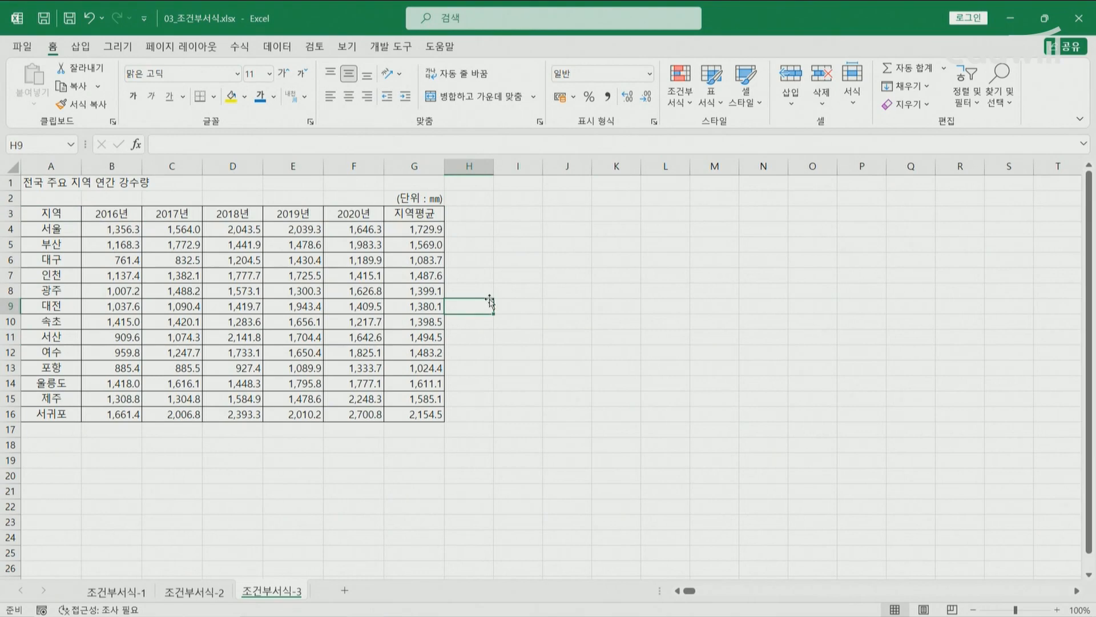